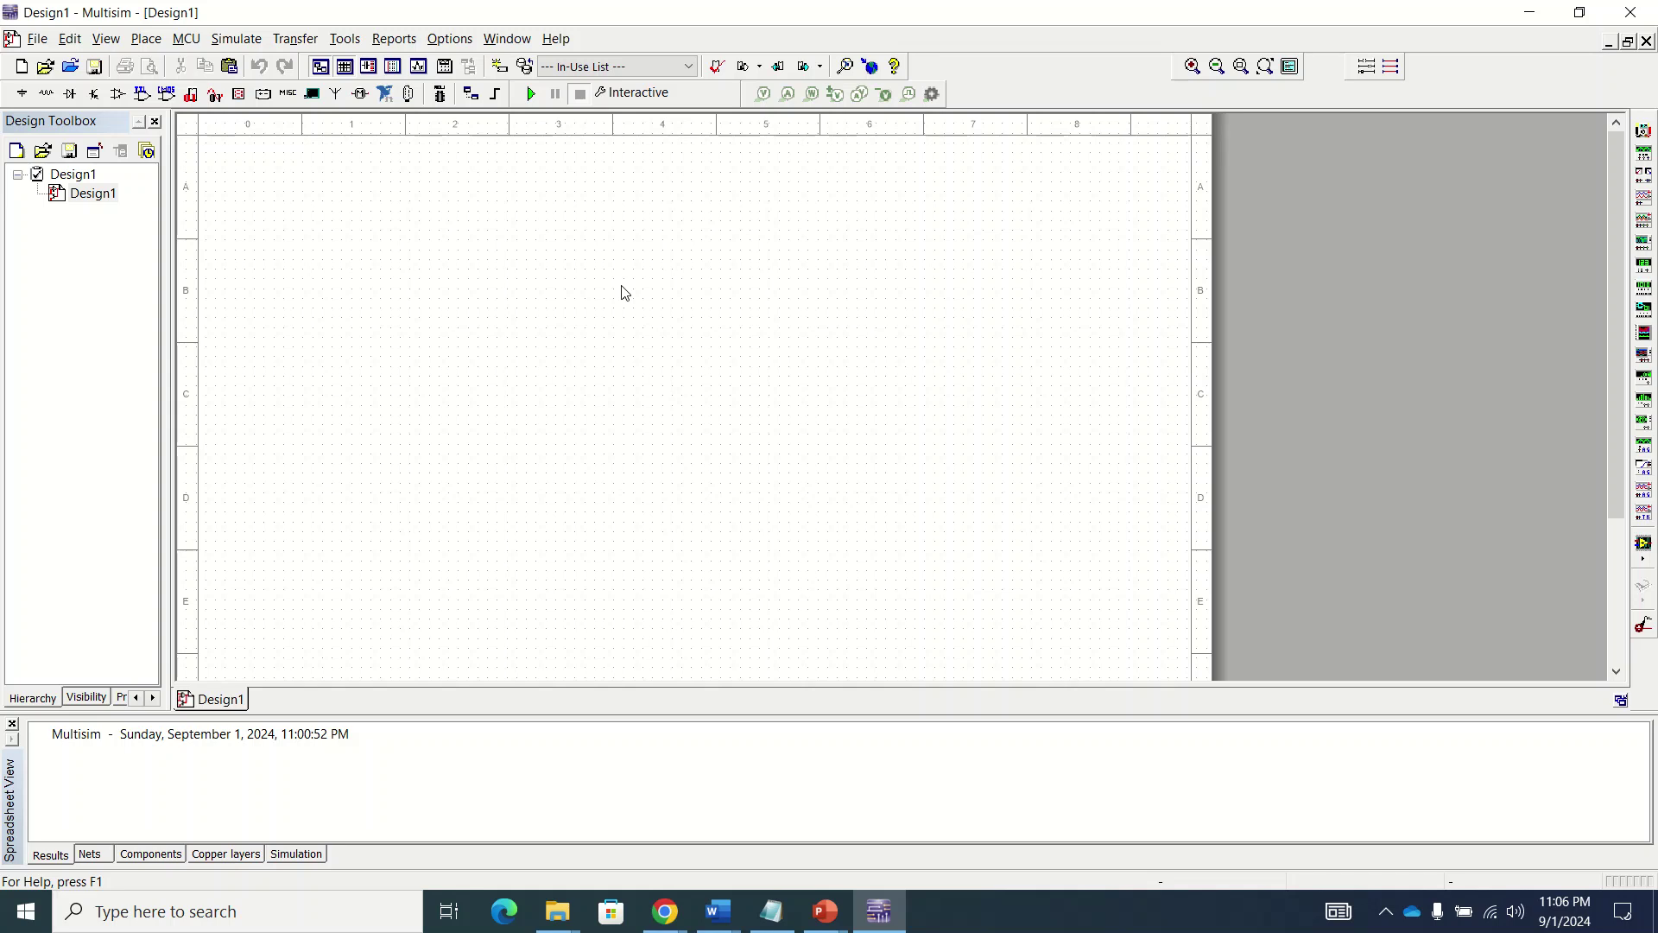
Step: Open the component browser from the schematic and narrow it to the RESISTOR family in the Basic group
right_click(567, 291)
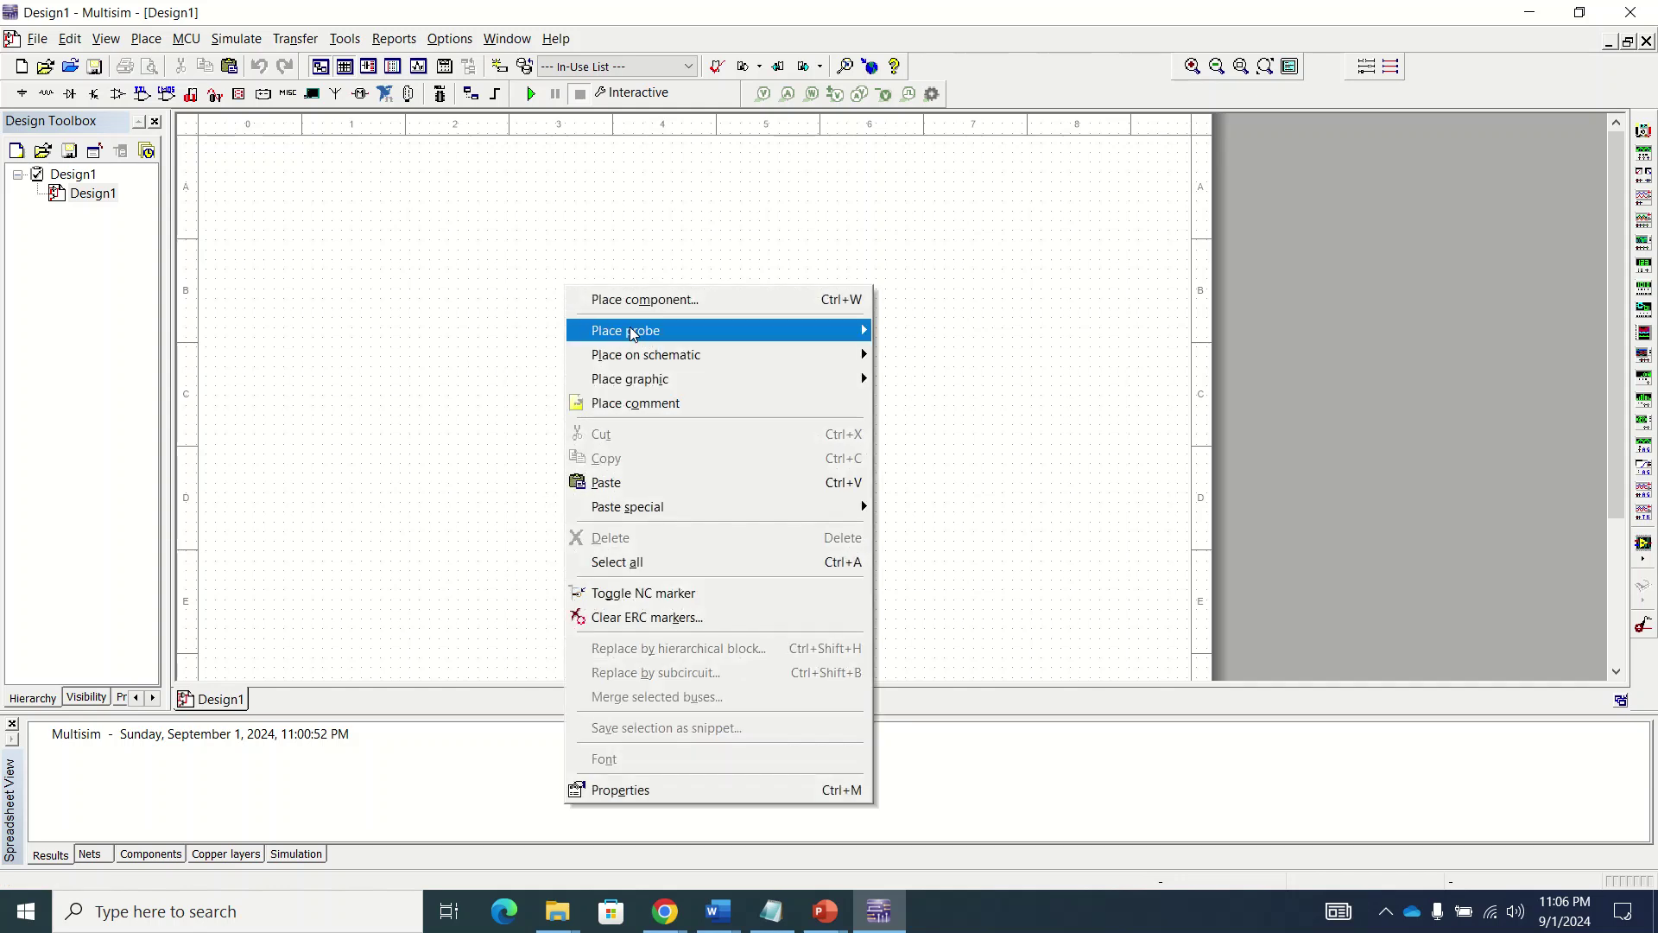
click(649, 303)
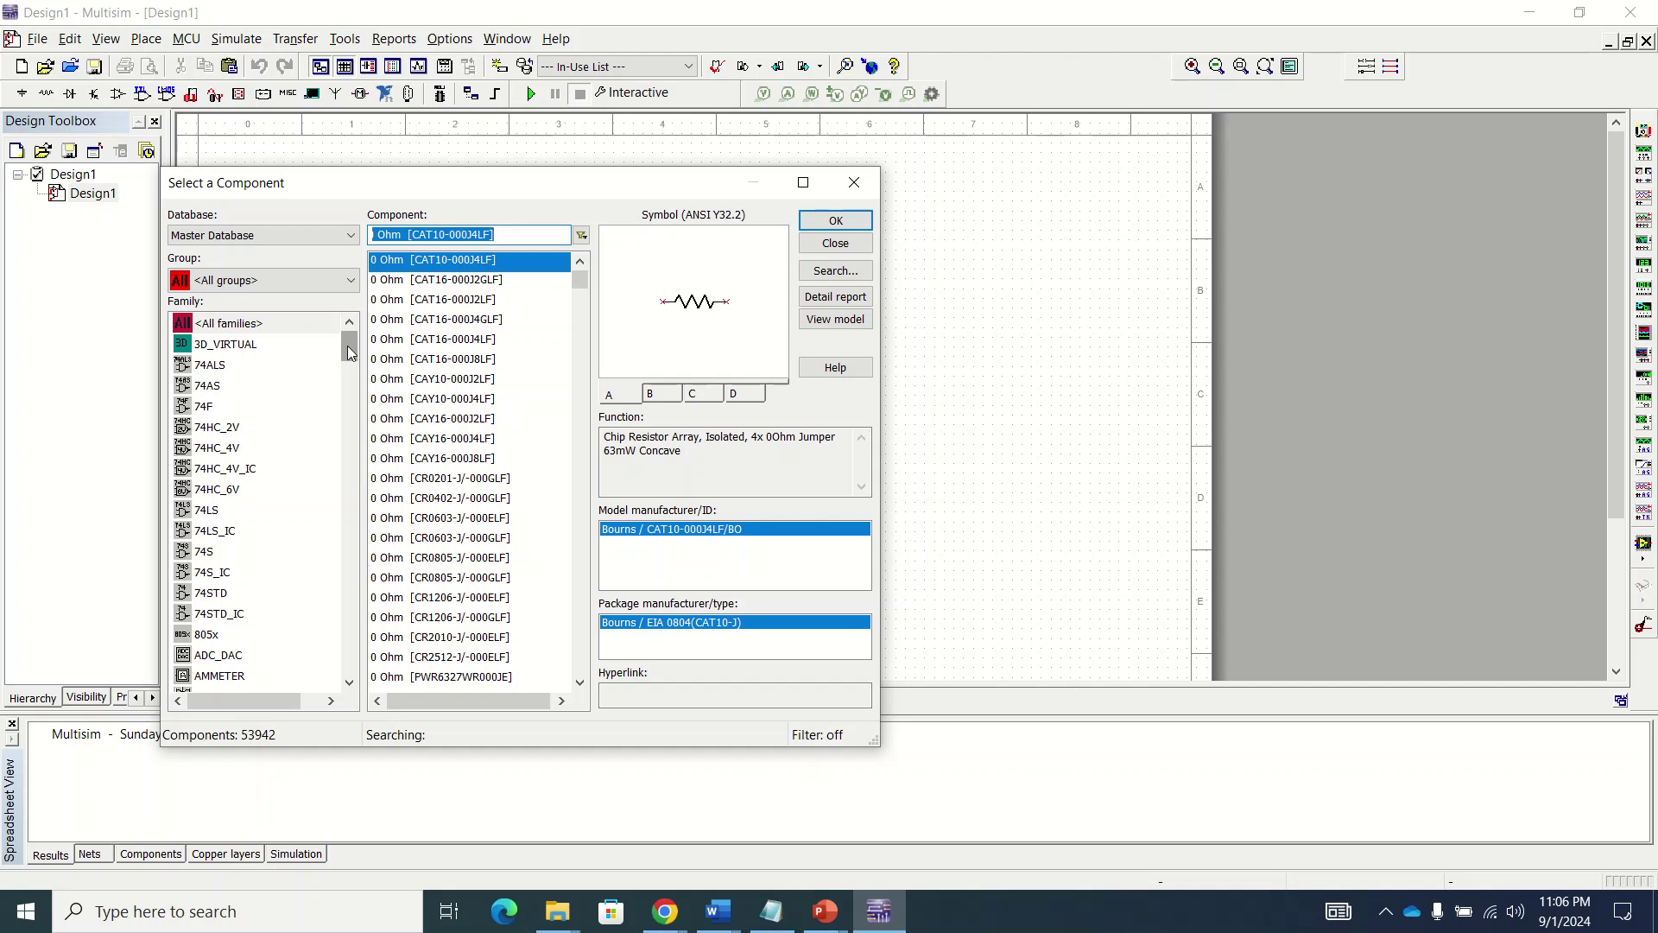
click(328, 280)
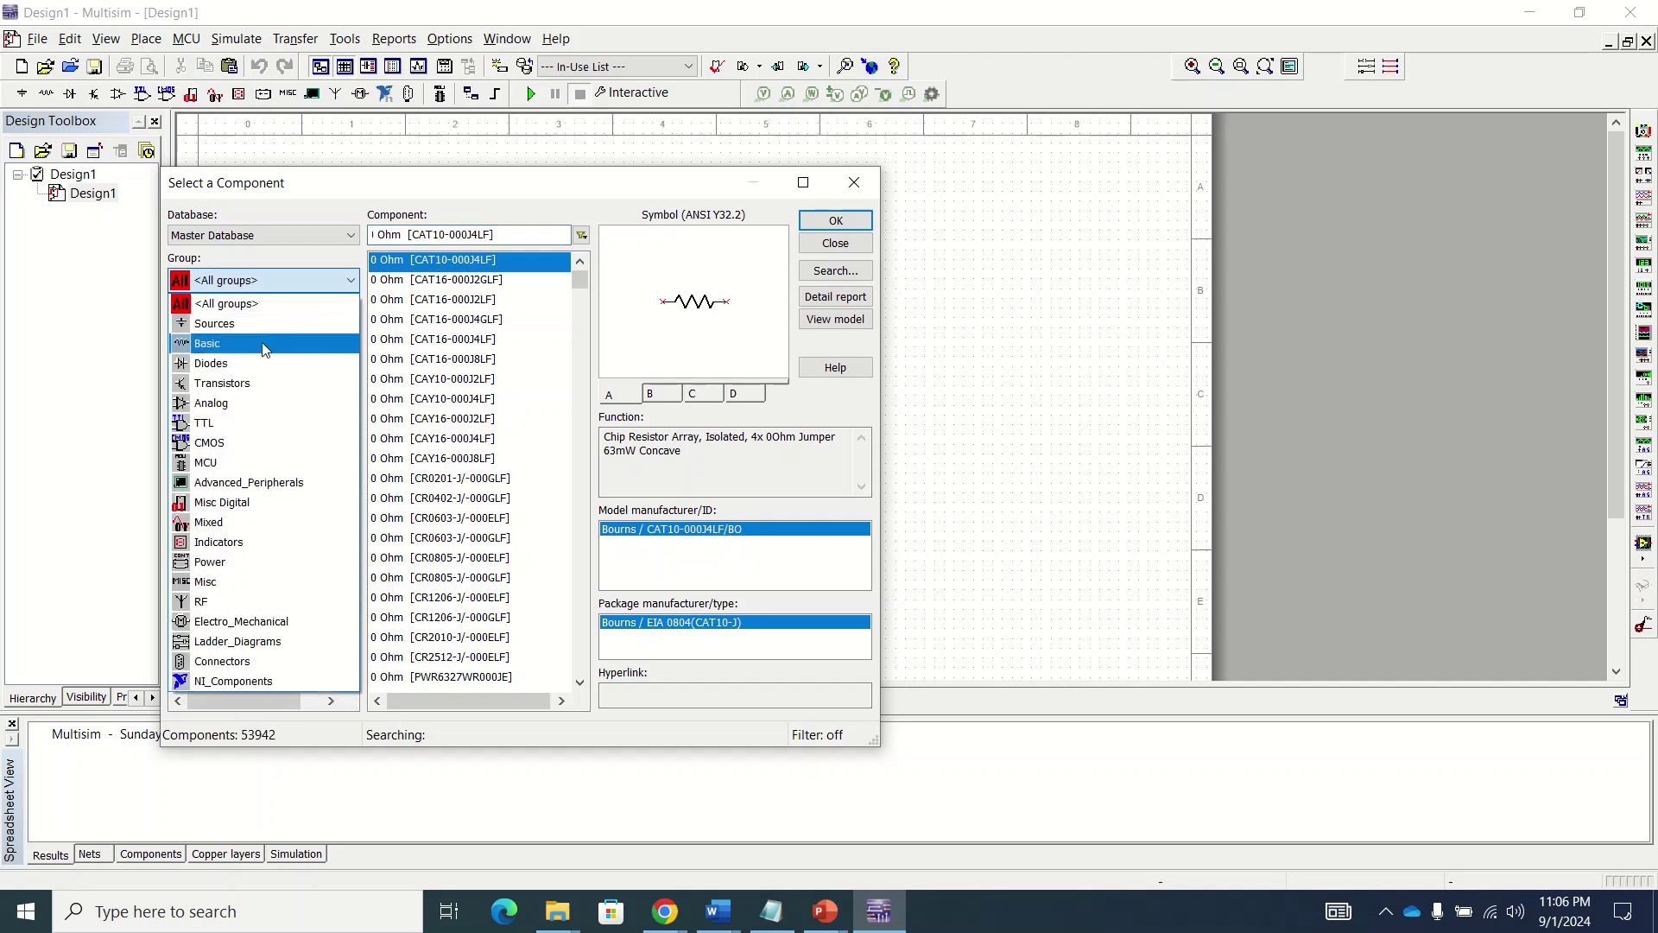
click(266, 345)
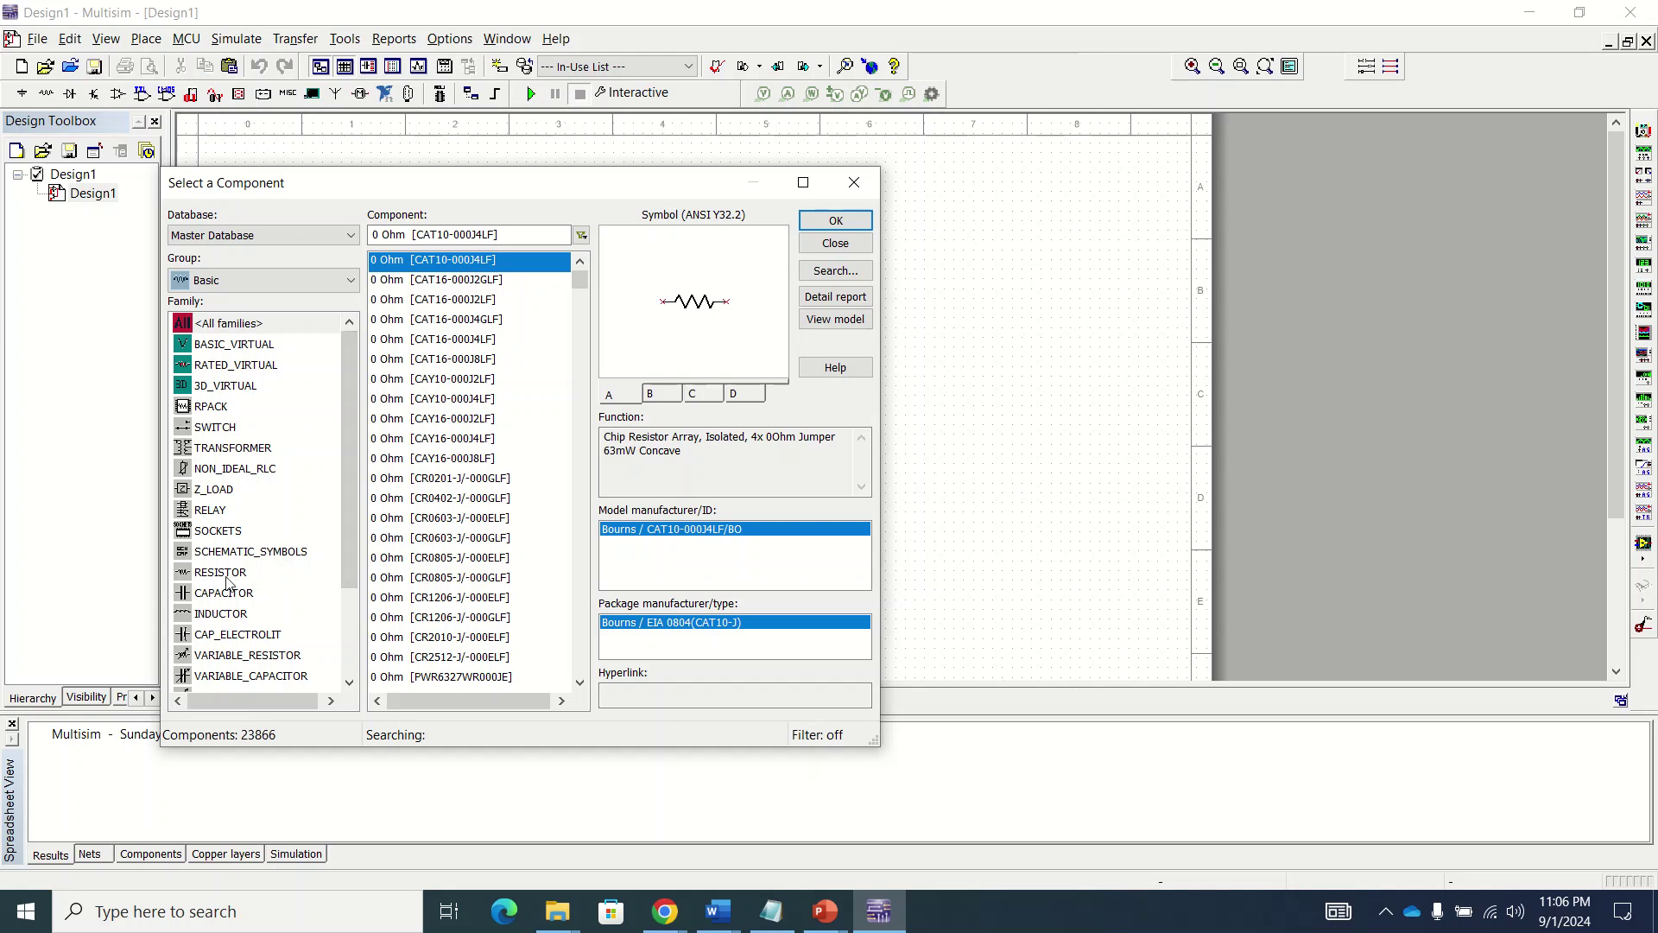
click(225, 573)
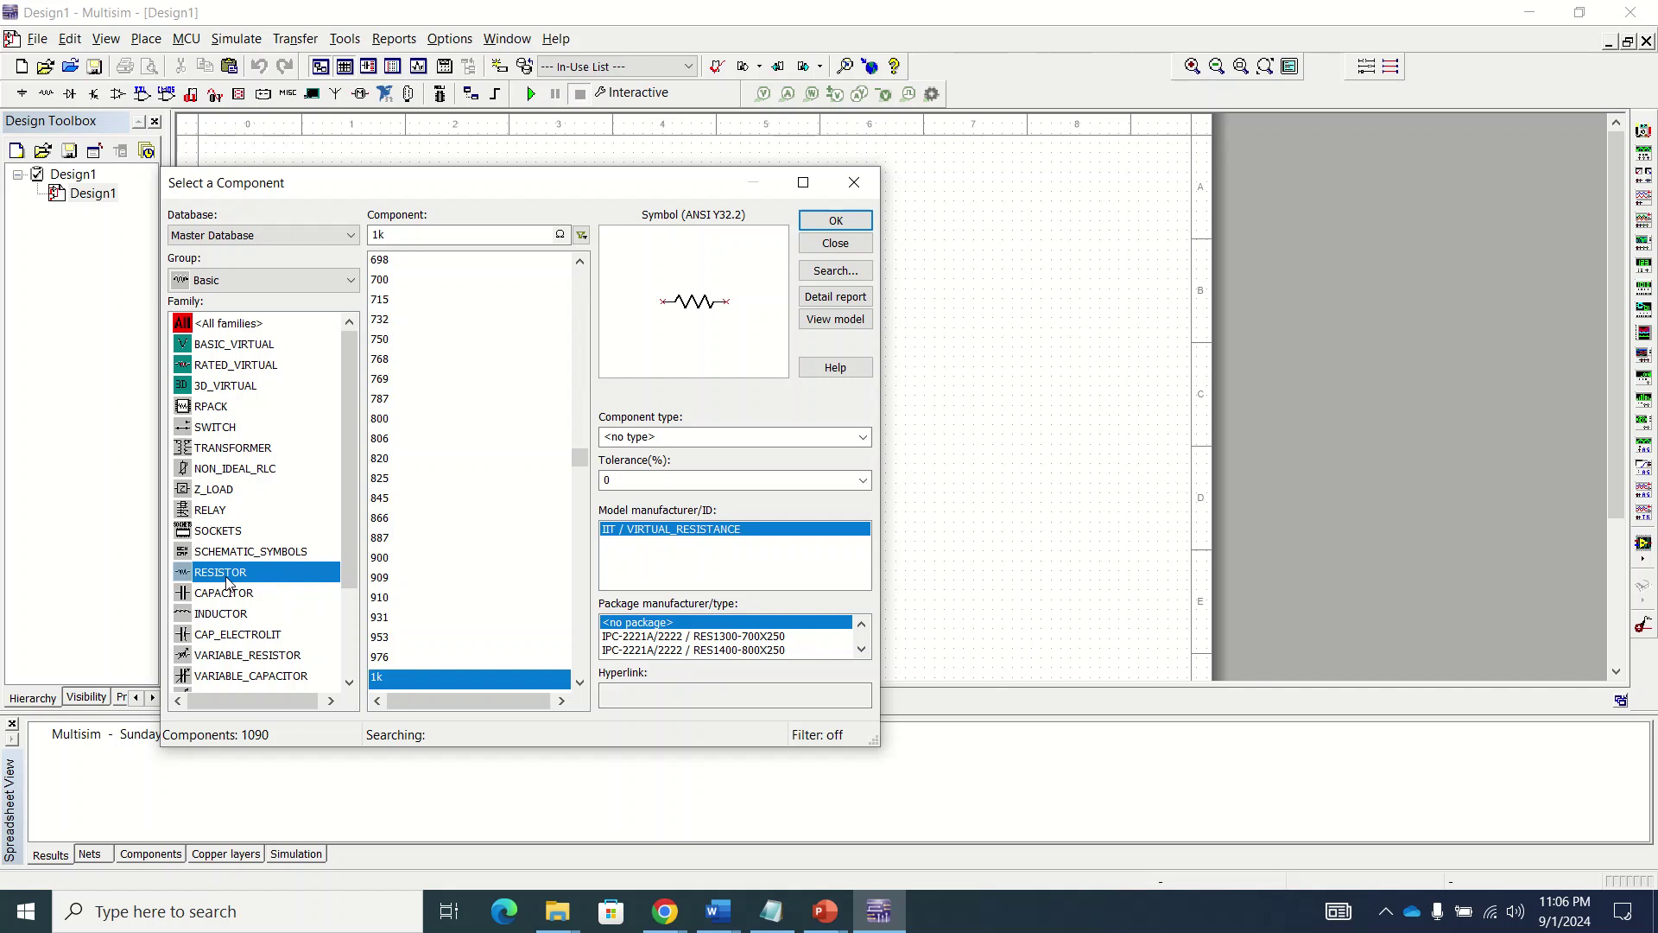
Step: Place two 1 kΩ resistors in the upper part of the schematic, the second one just above the first
click(584, 464)
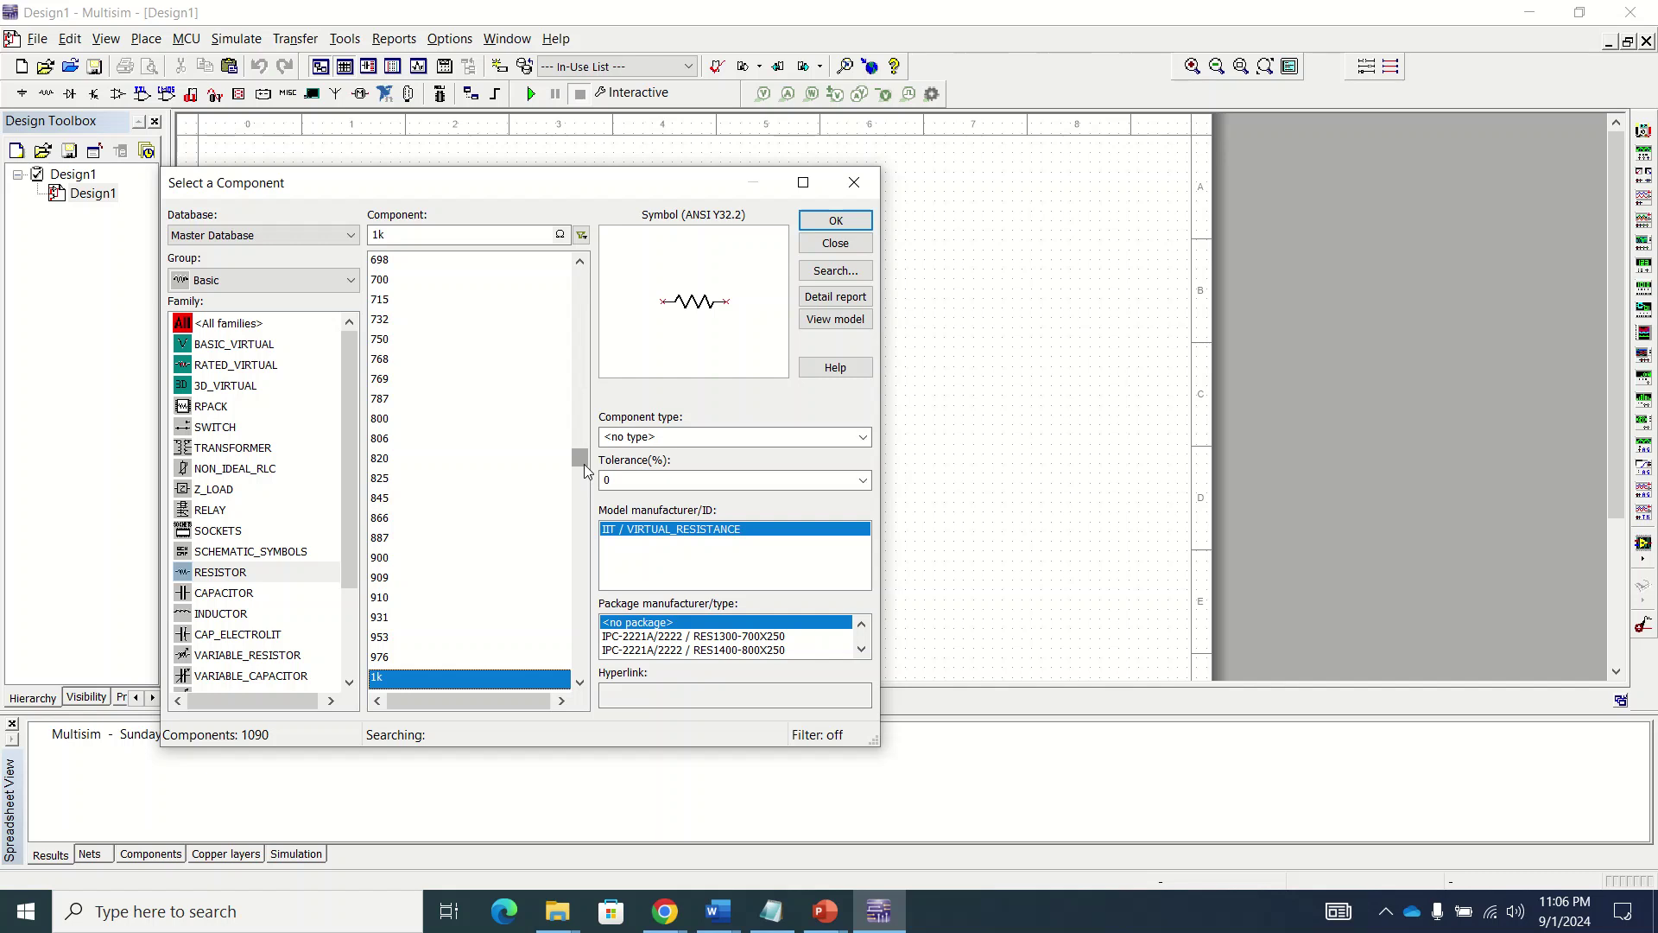
click(579, 682)
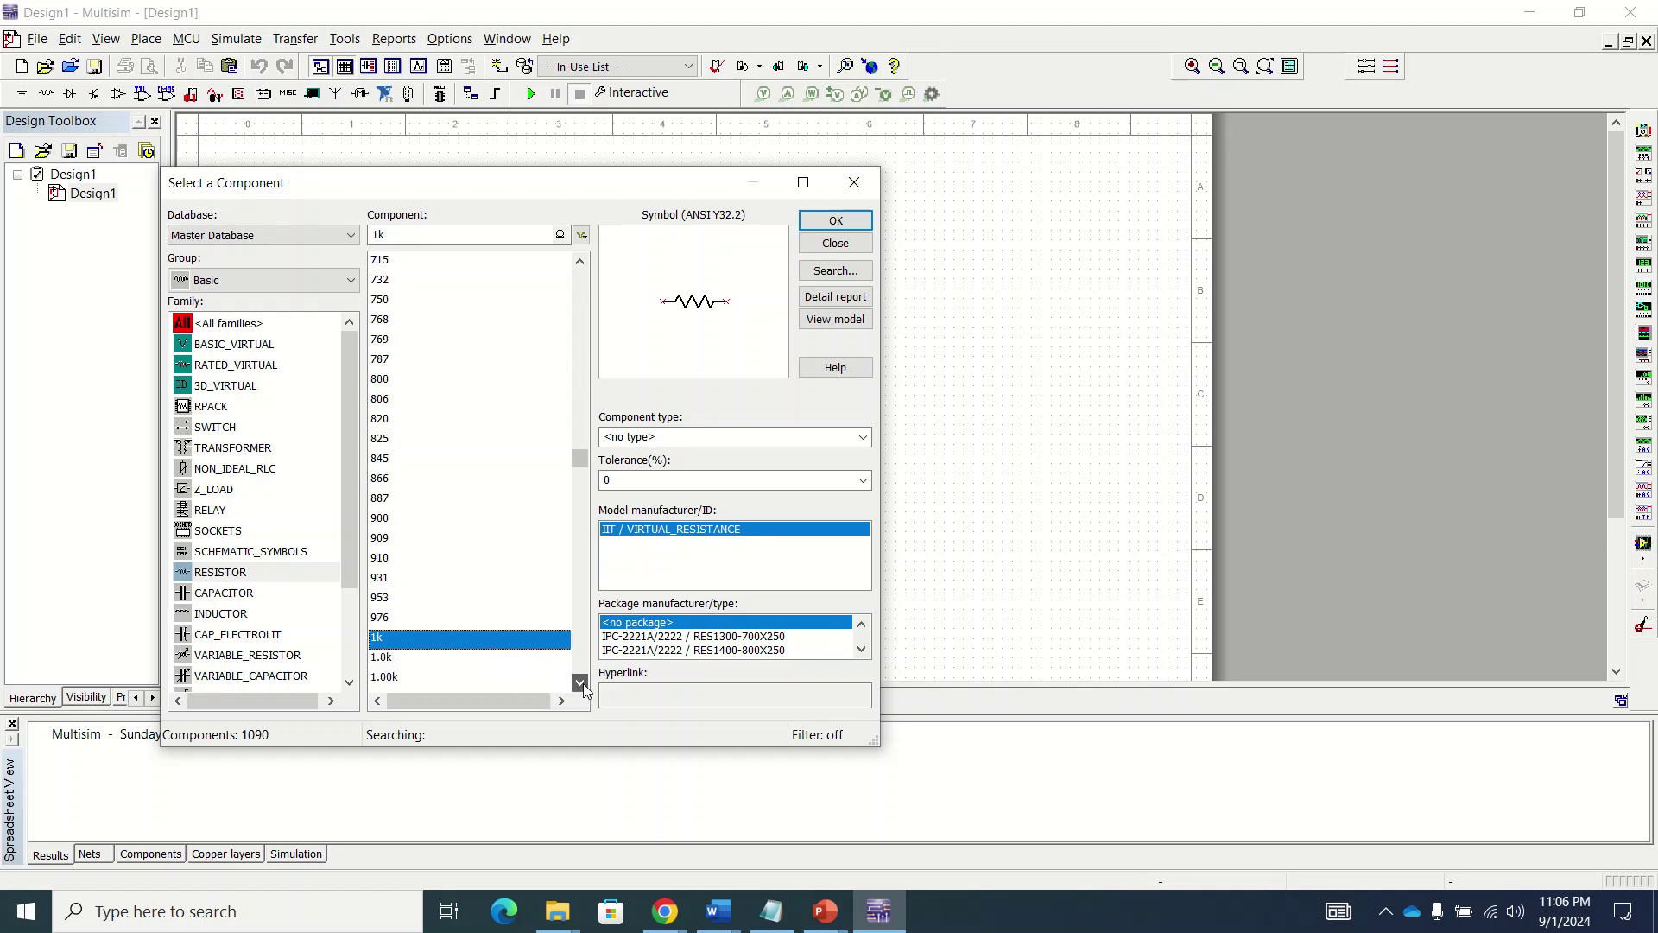
click(579, 682)
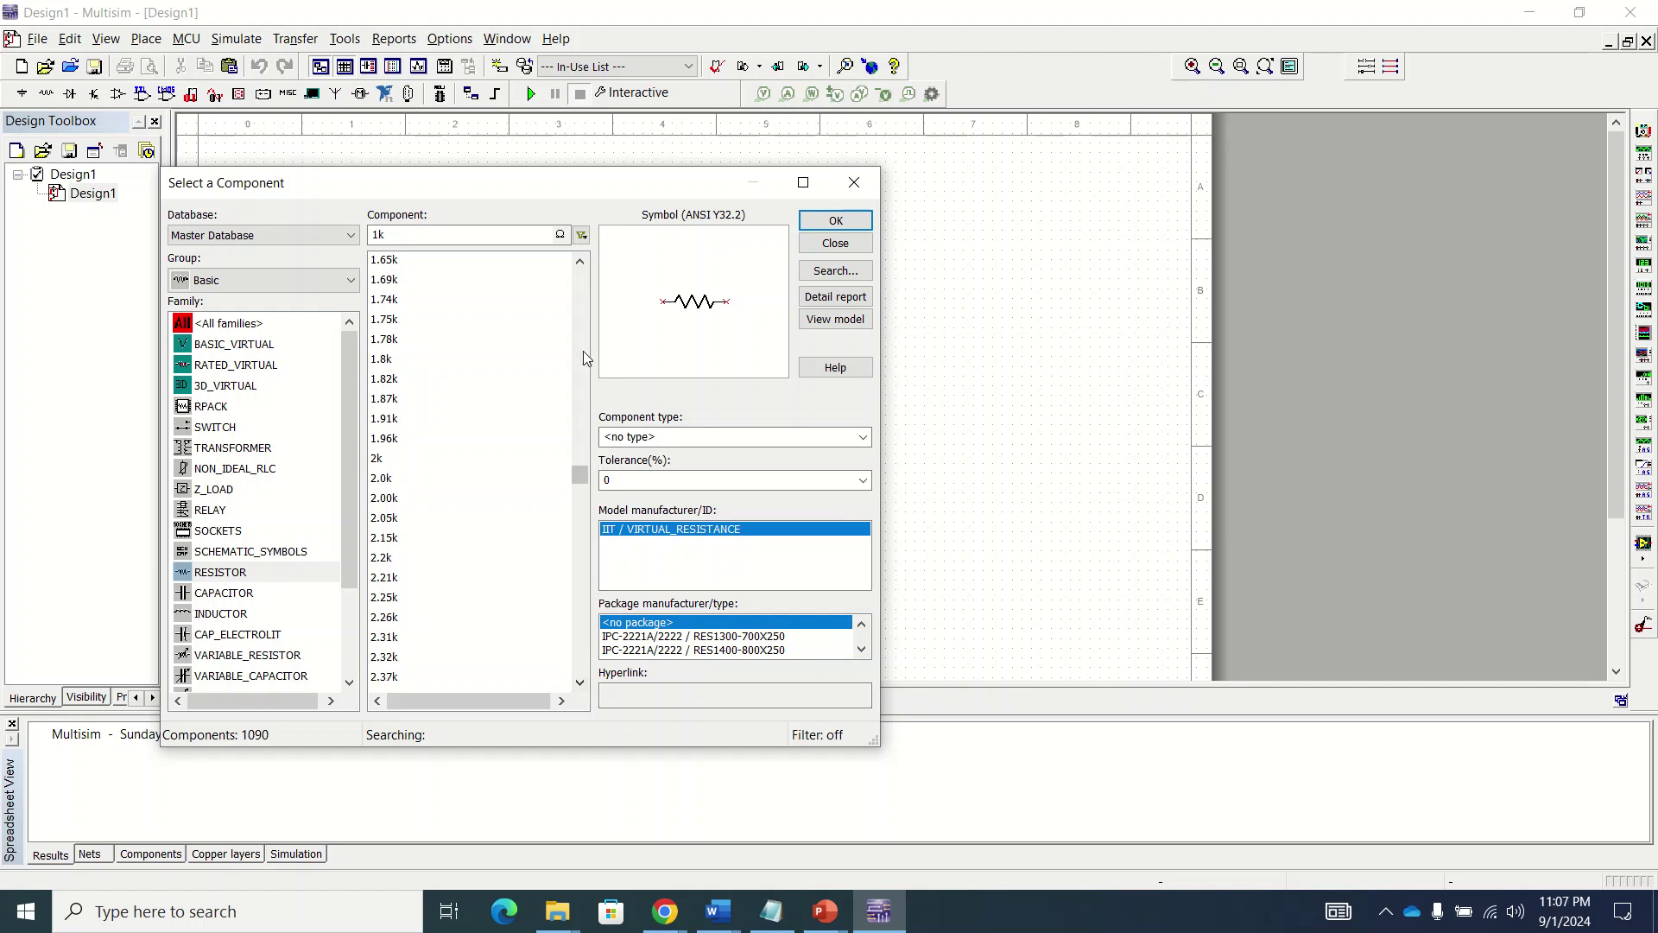
click(579, 261)
click(579, 262)
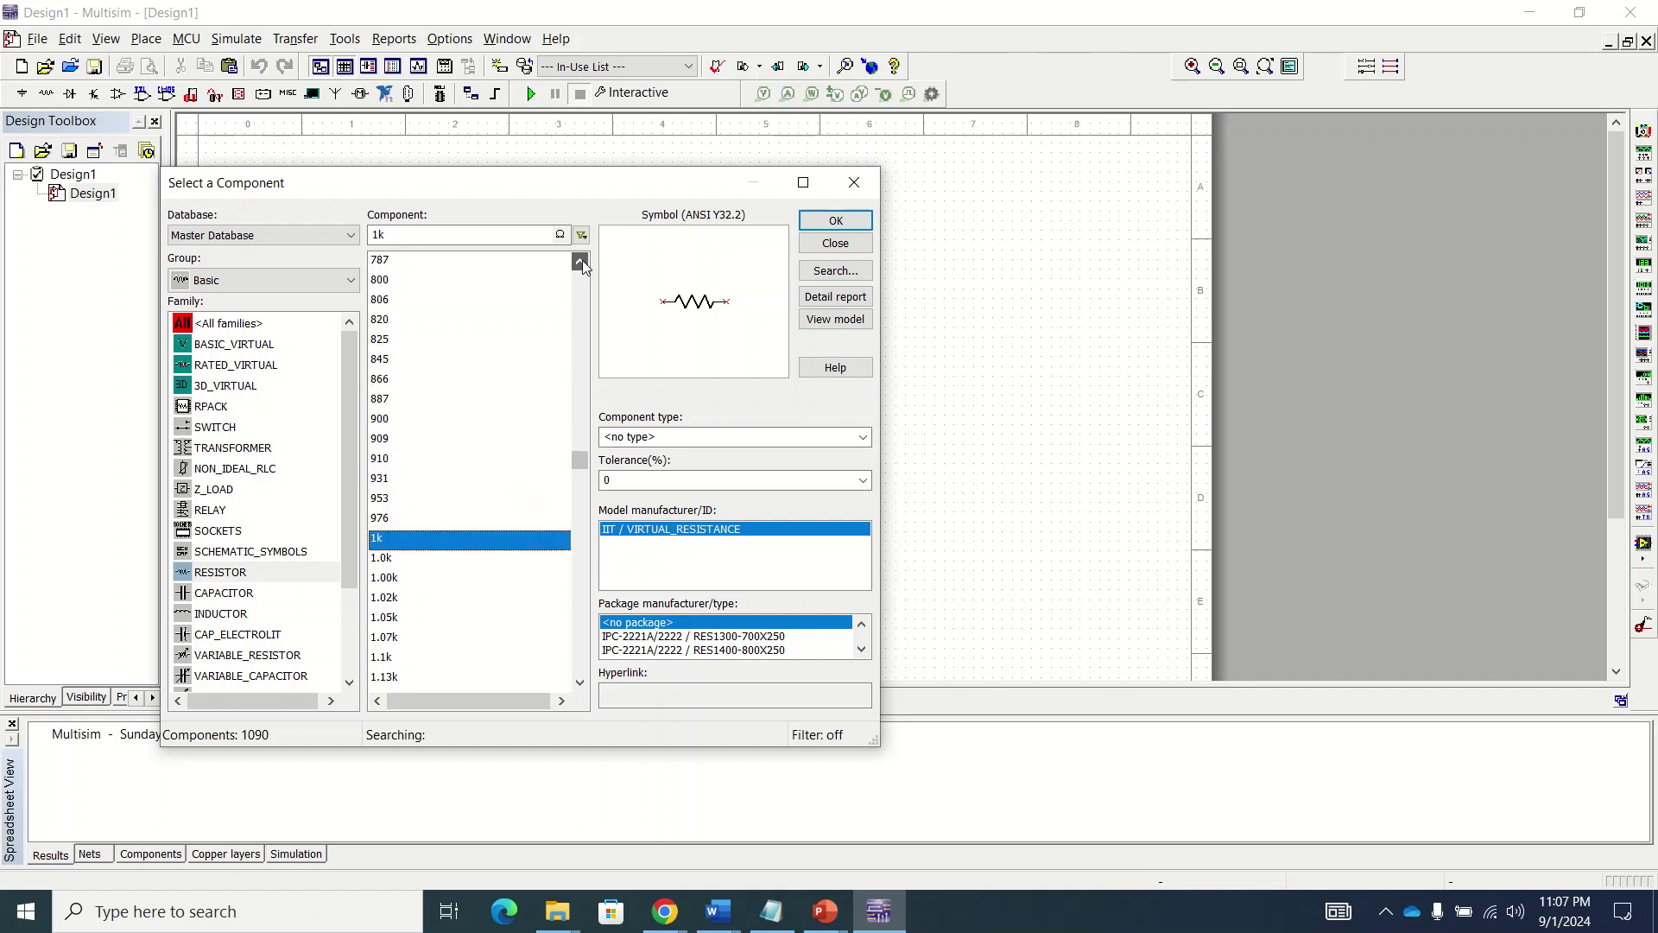
click(835, 220)
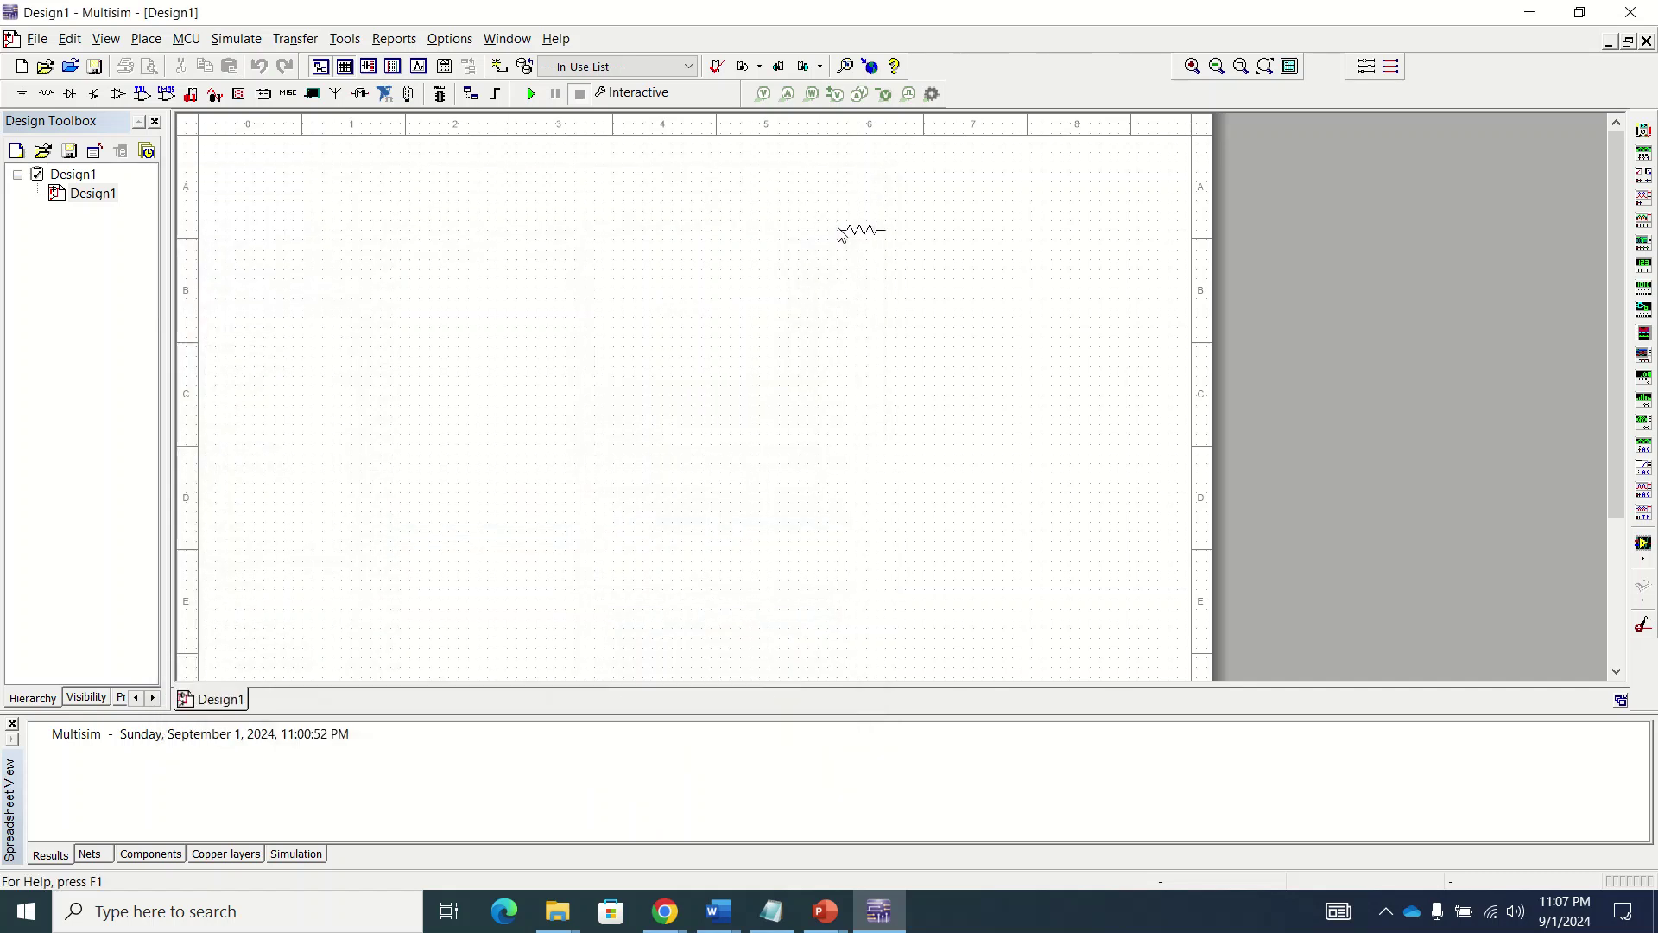
click(535, 302)
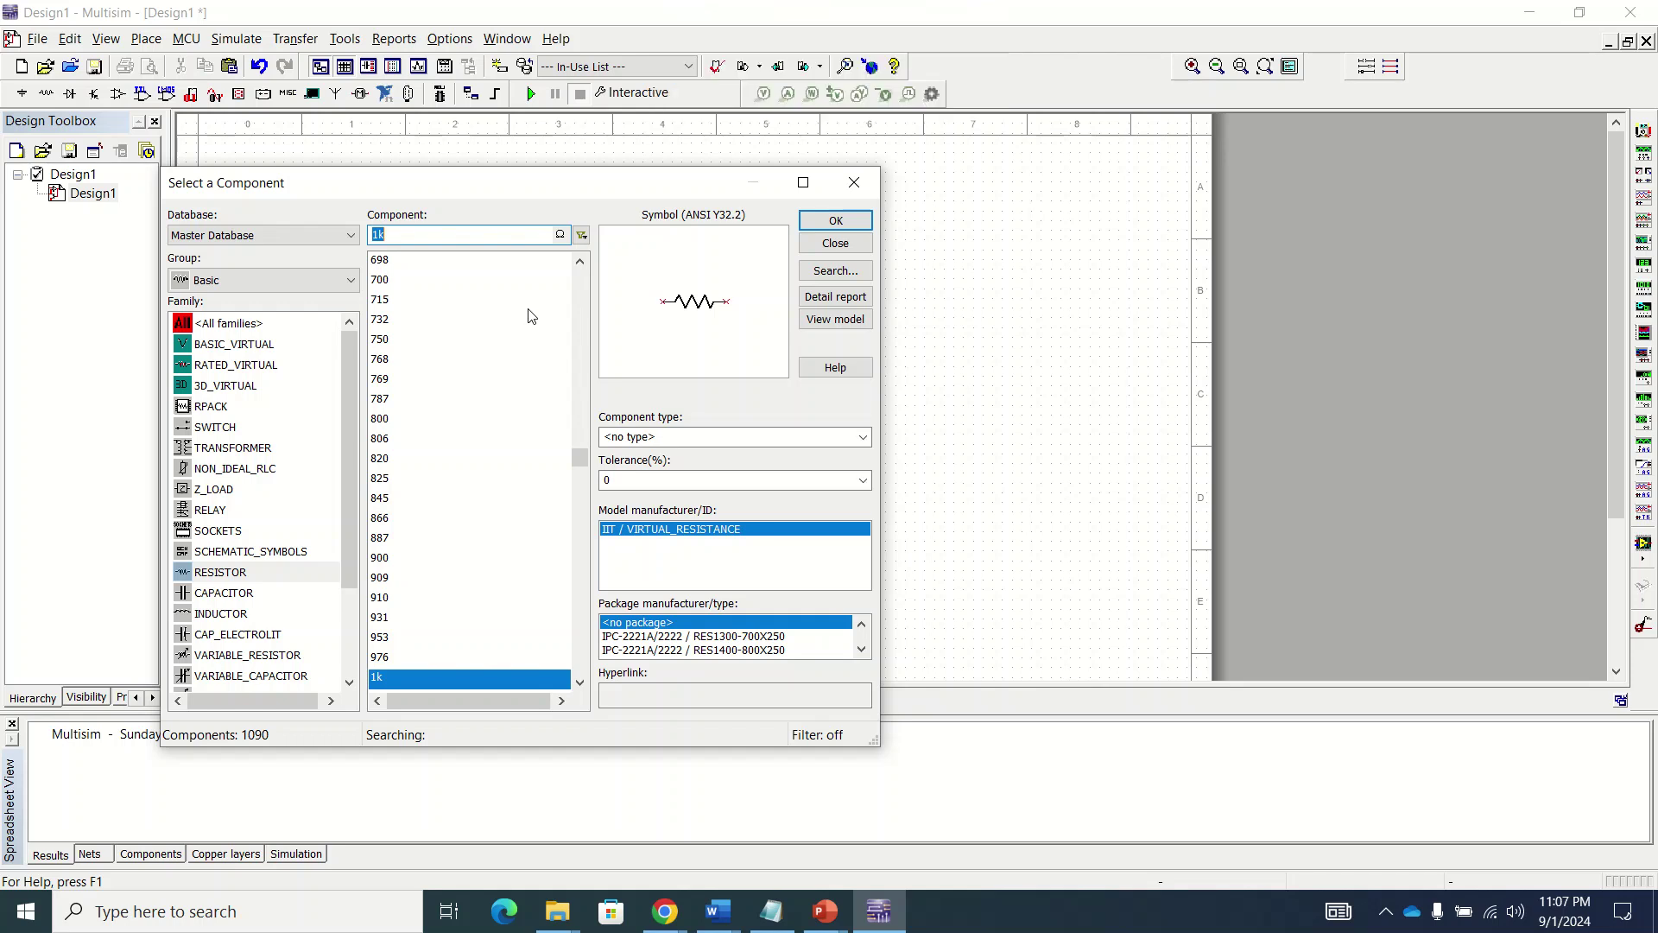
click(835, 221)
click(547, 209)
Step: Place a 1 µF capacitor from the CAPACITOR family below the two resistors and close the component browser
click(250, 594)
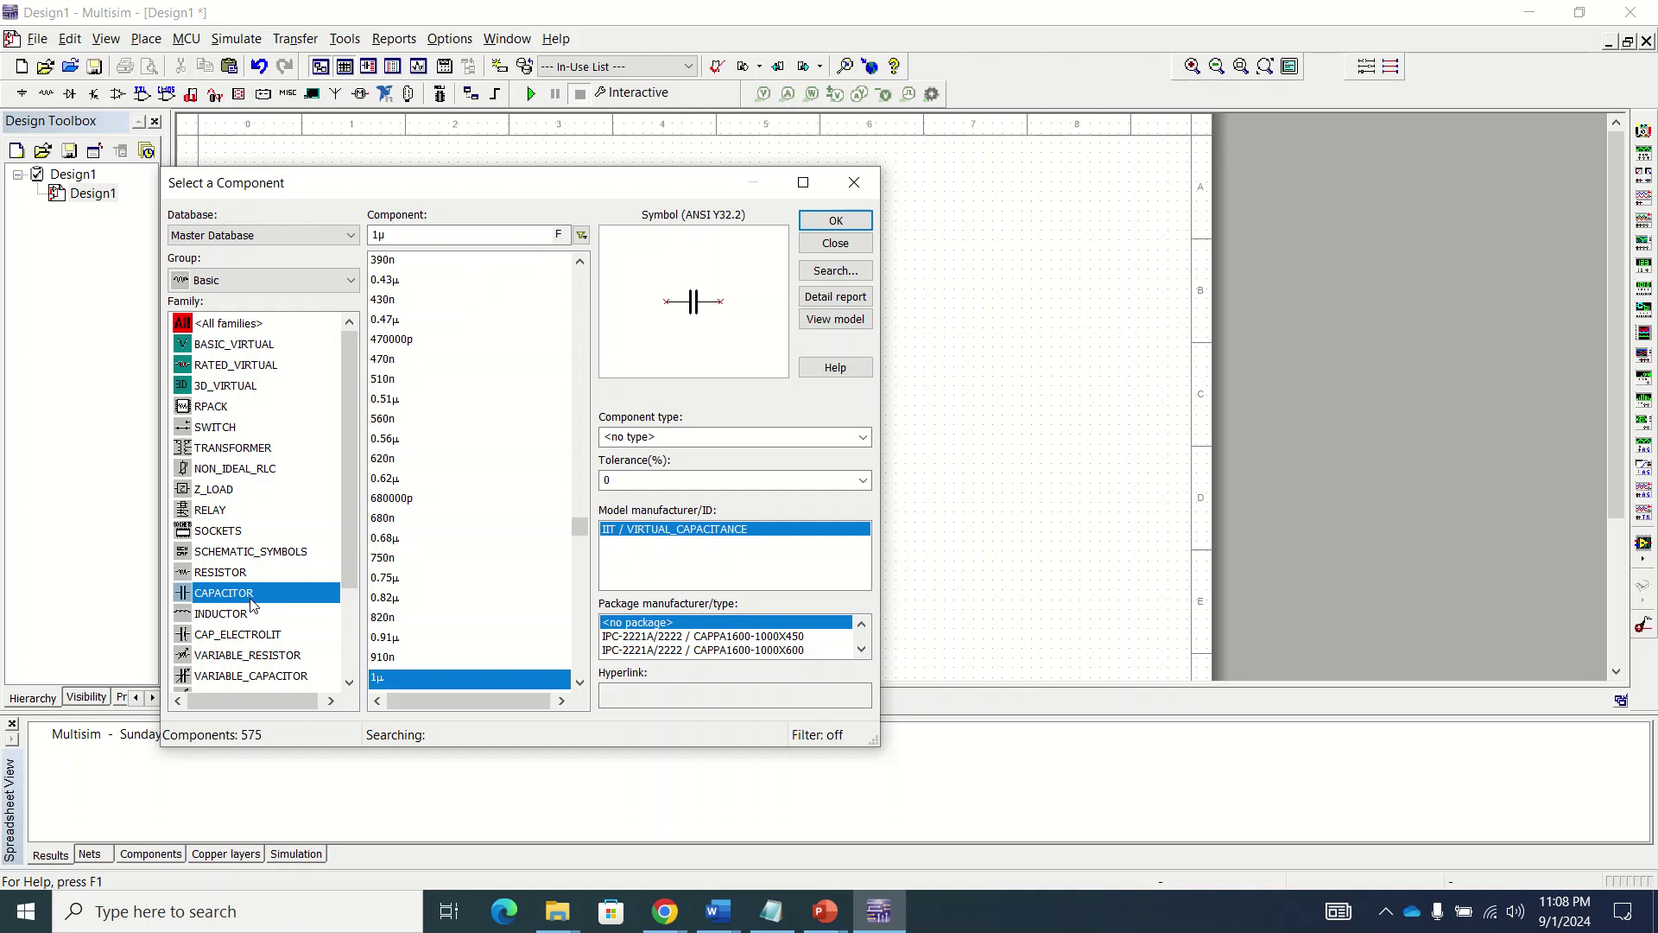
click(837, 221)
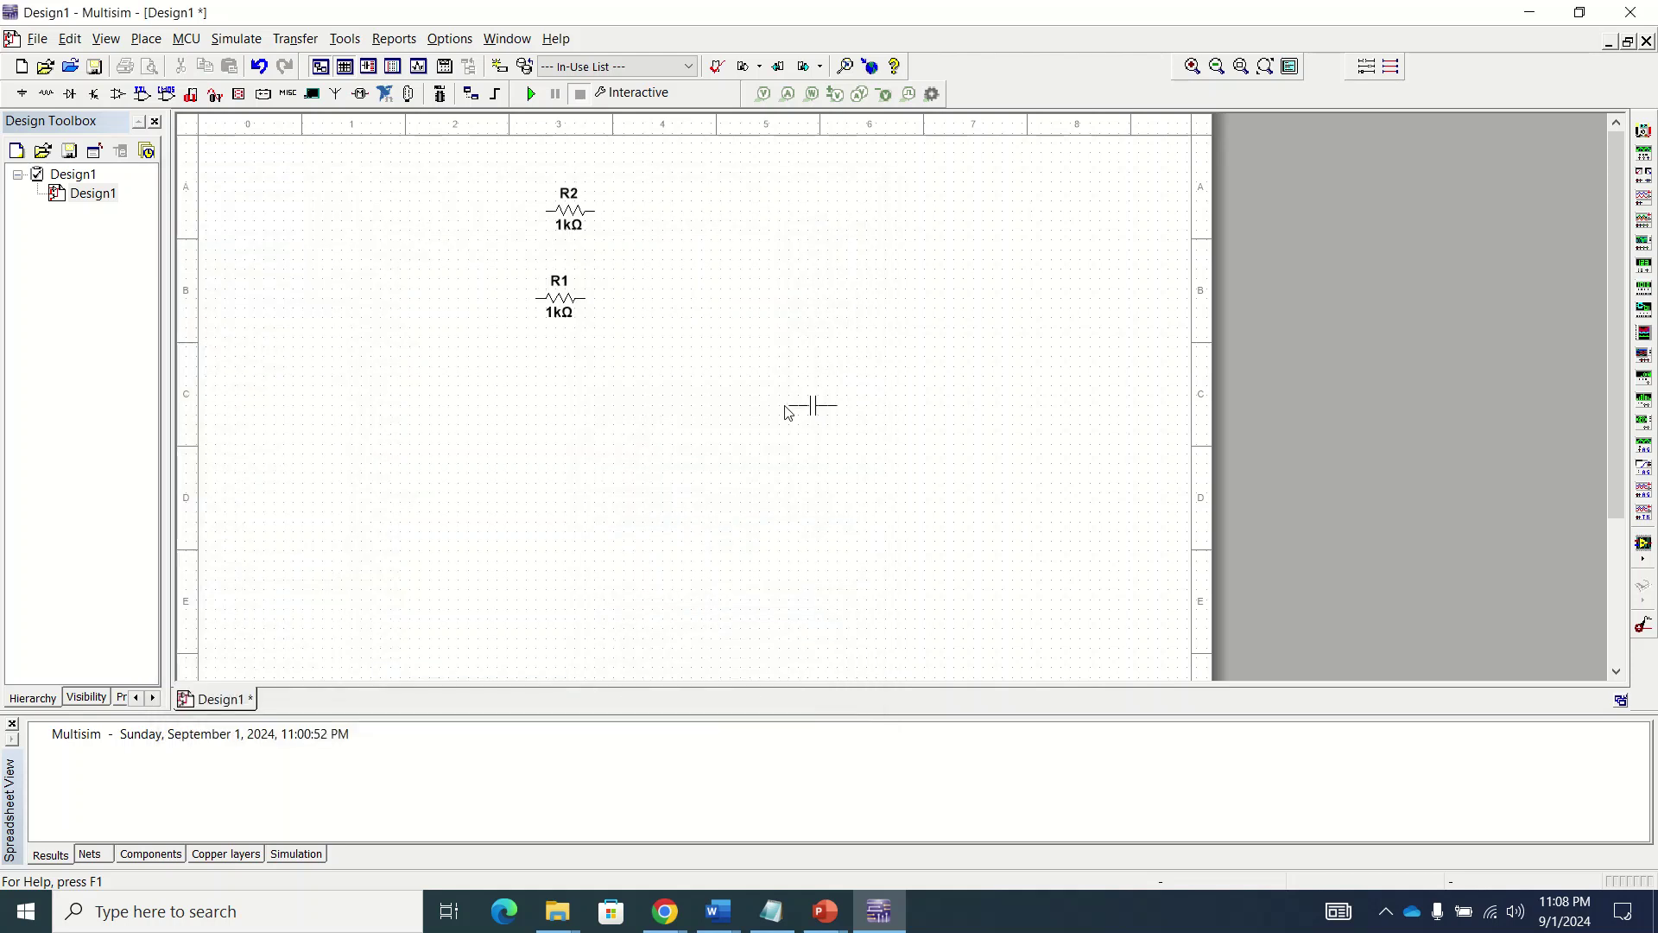
key(Escape)
right_click(806, 345)
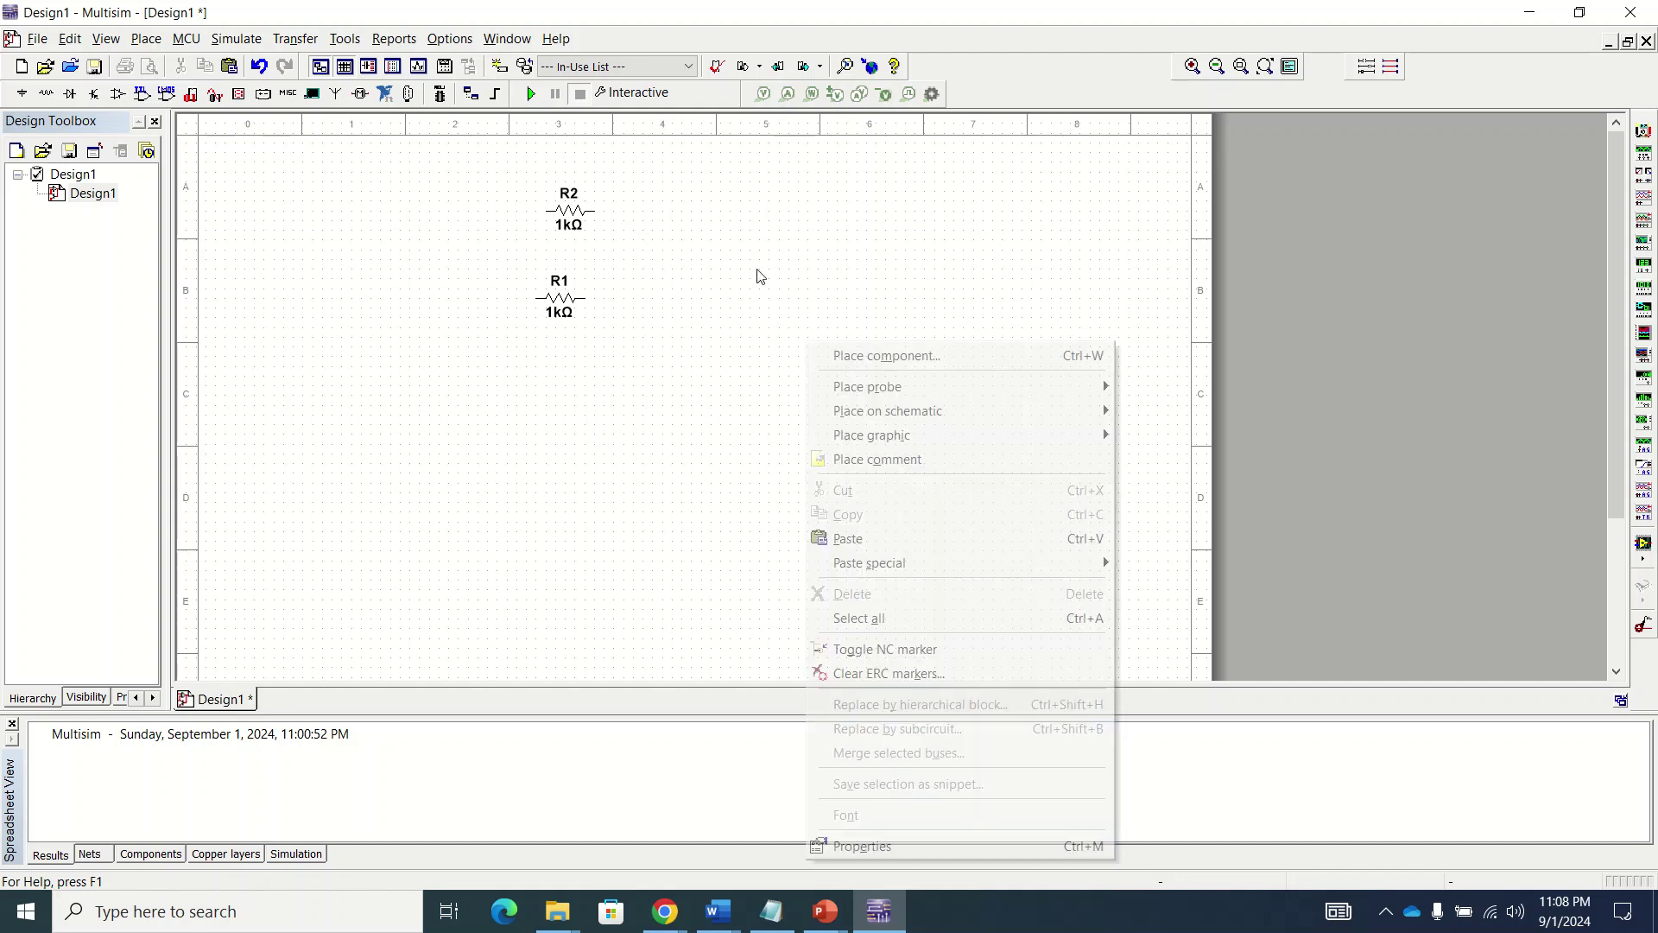
click(898, 364)
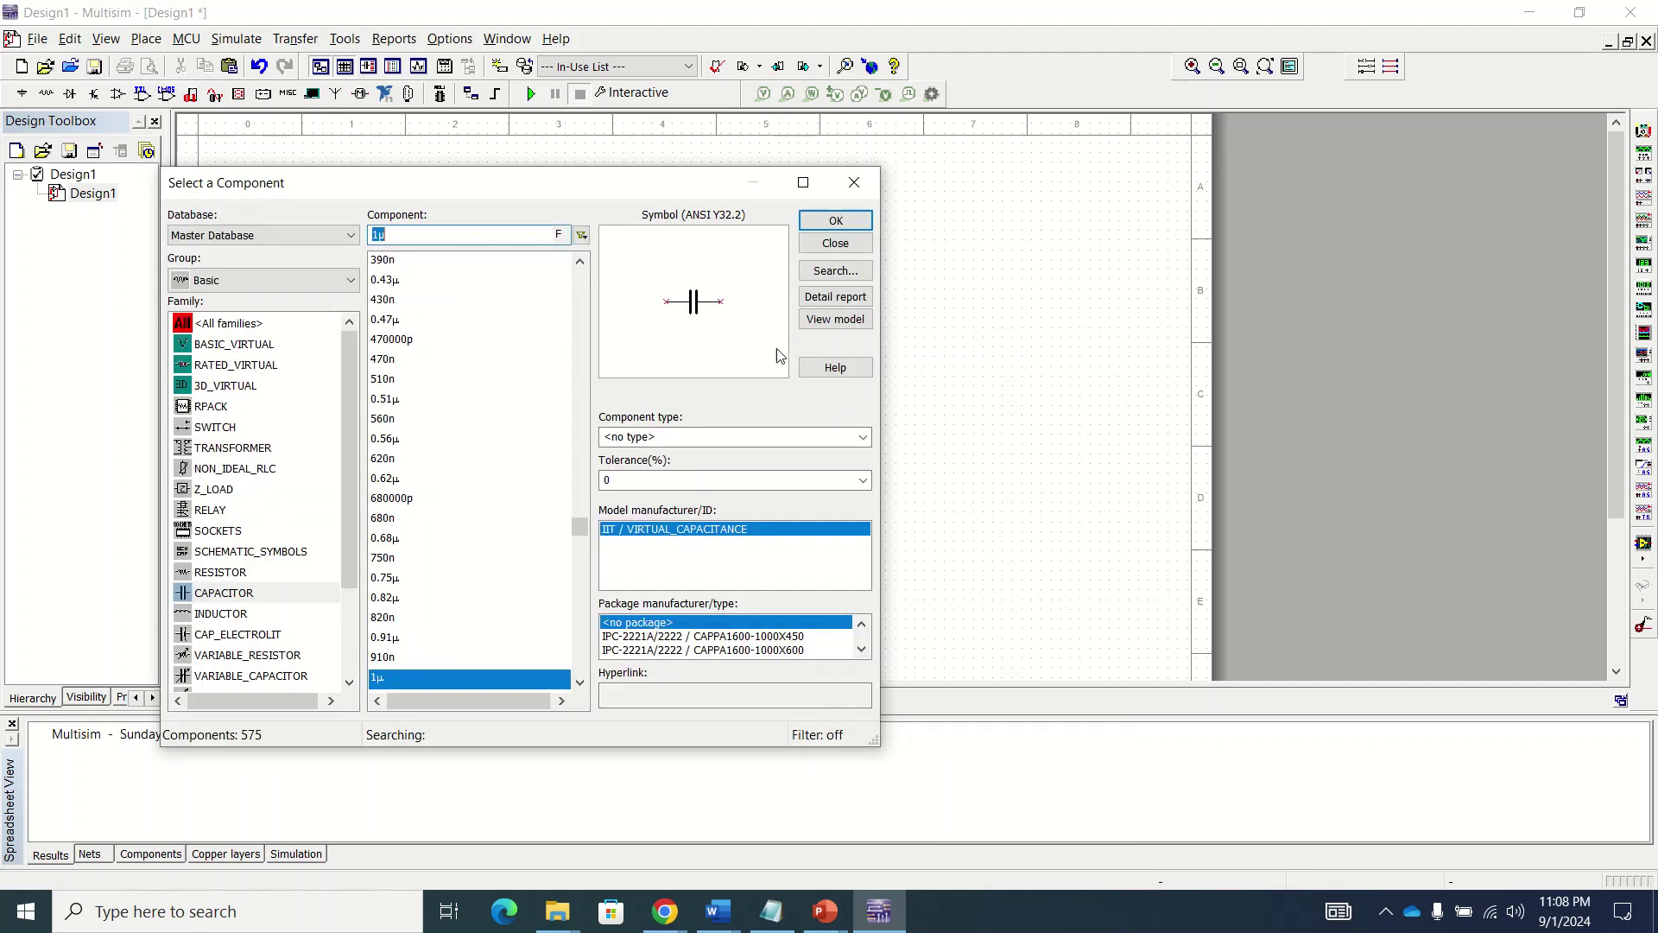
click(835, 223)
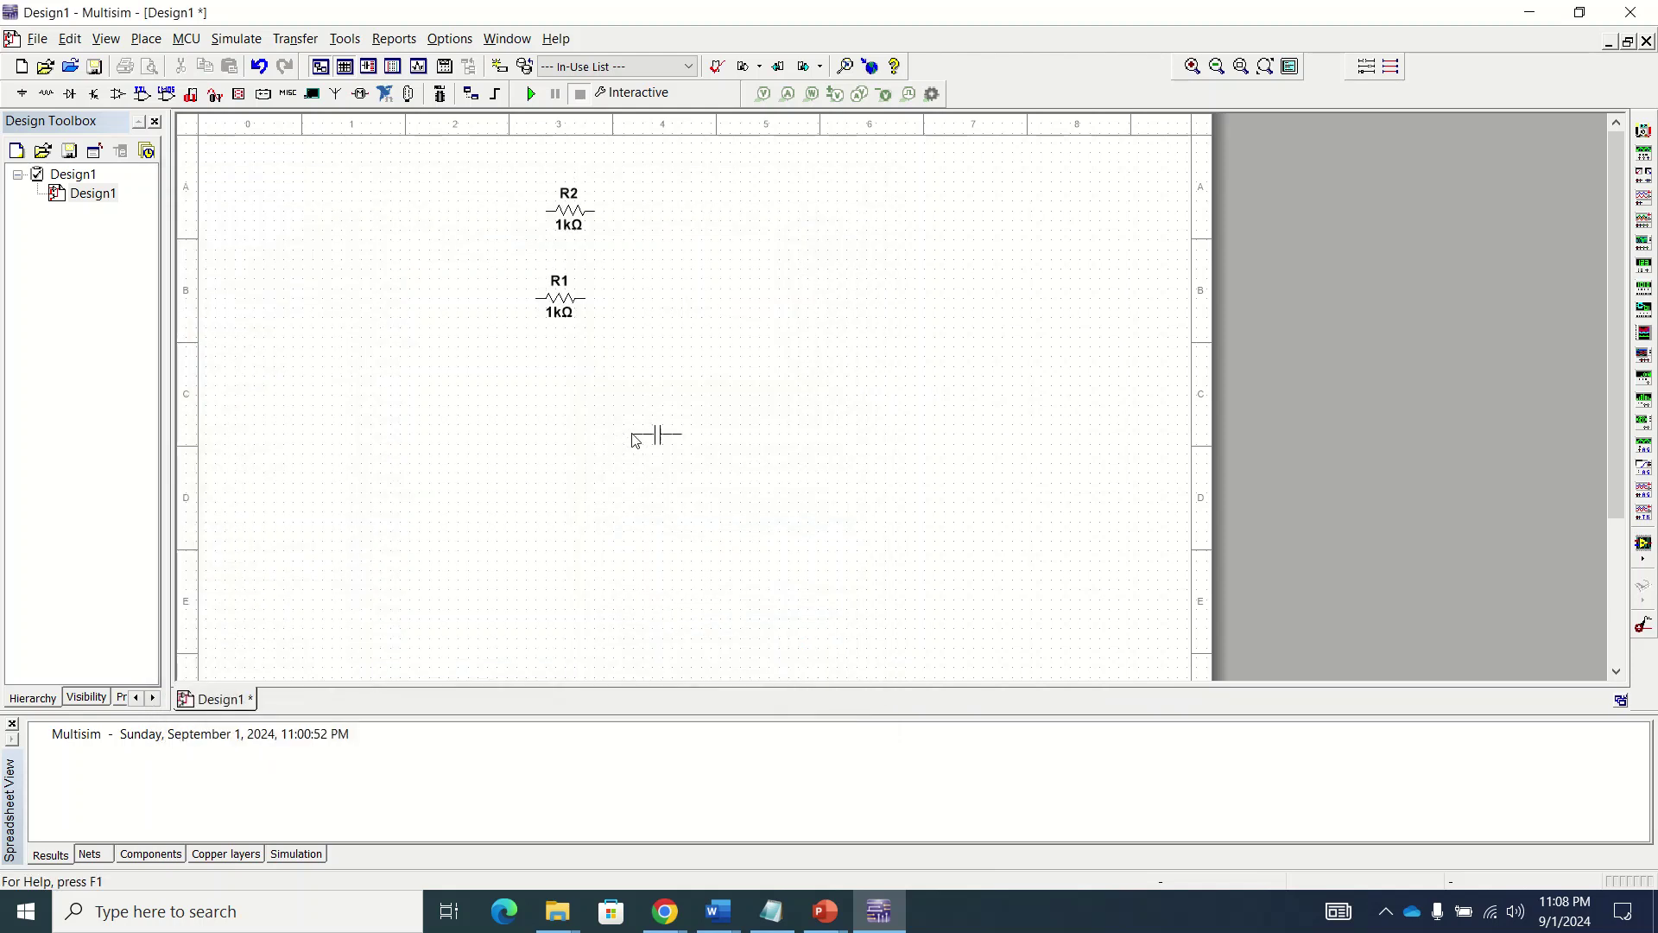
click(568, 441)
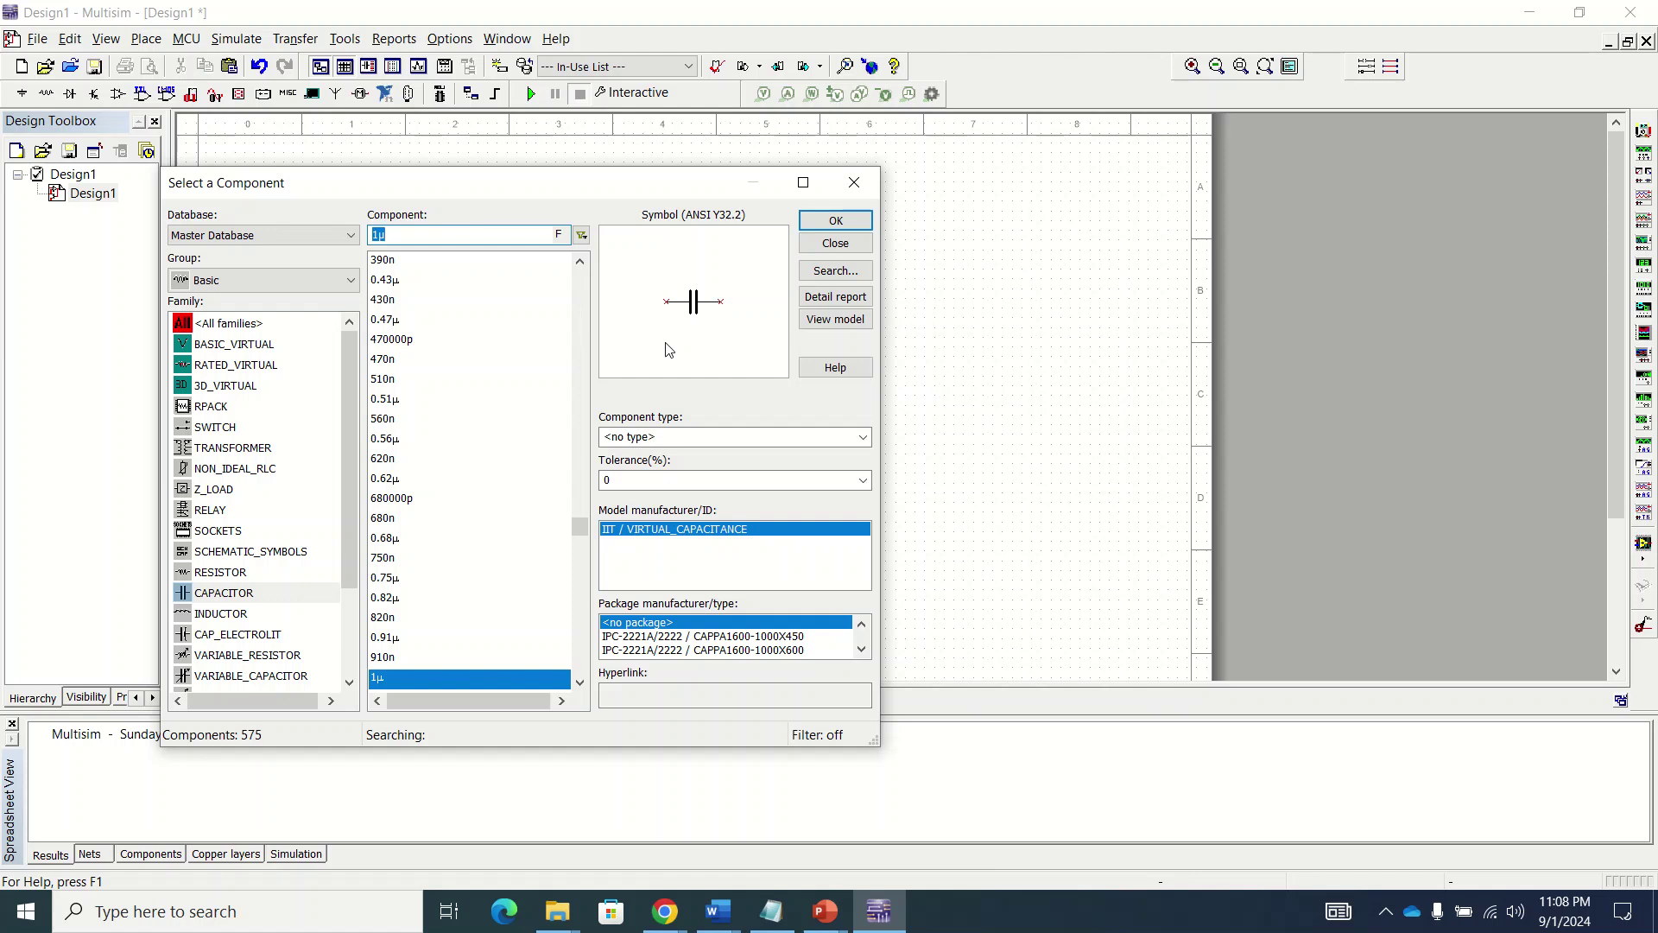
click(855, 180)
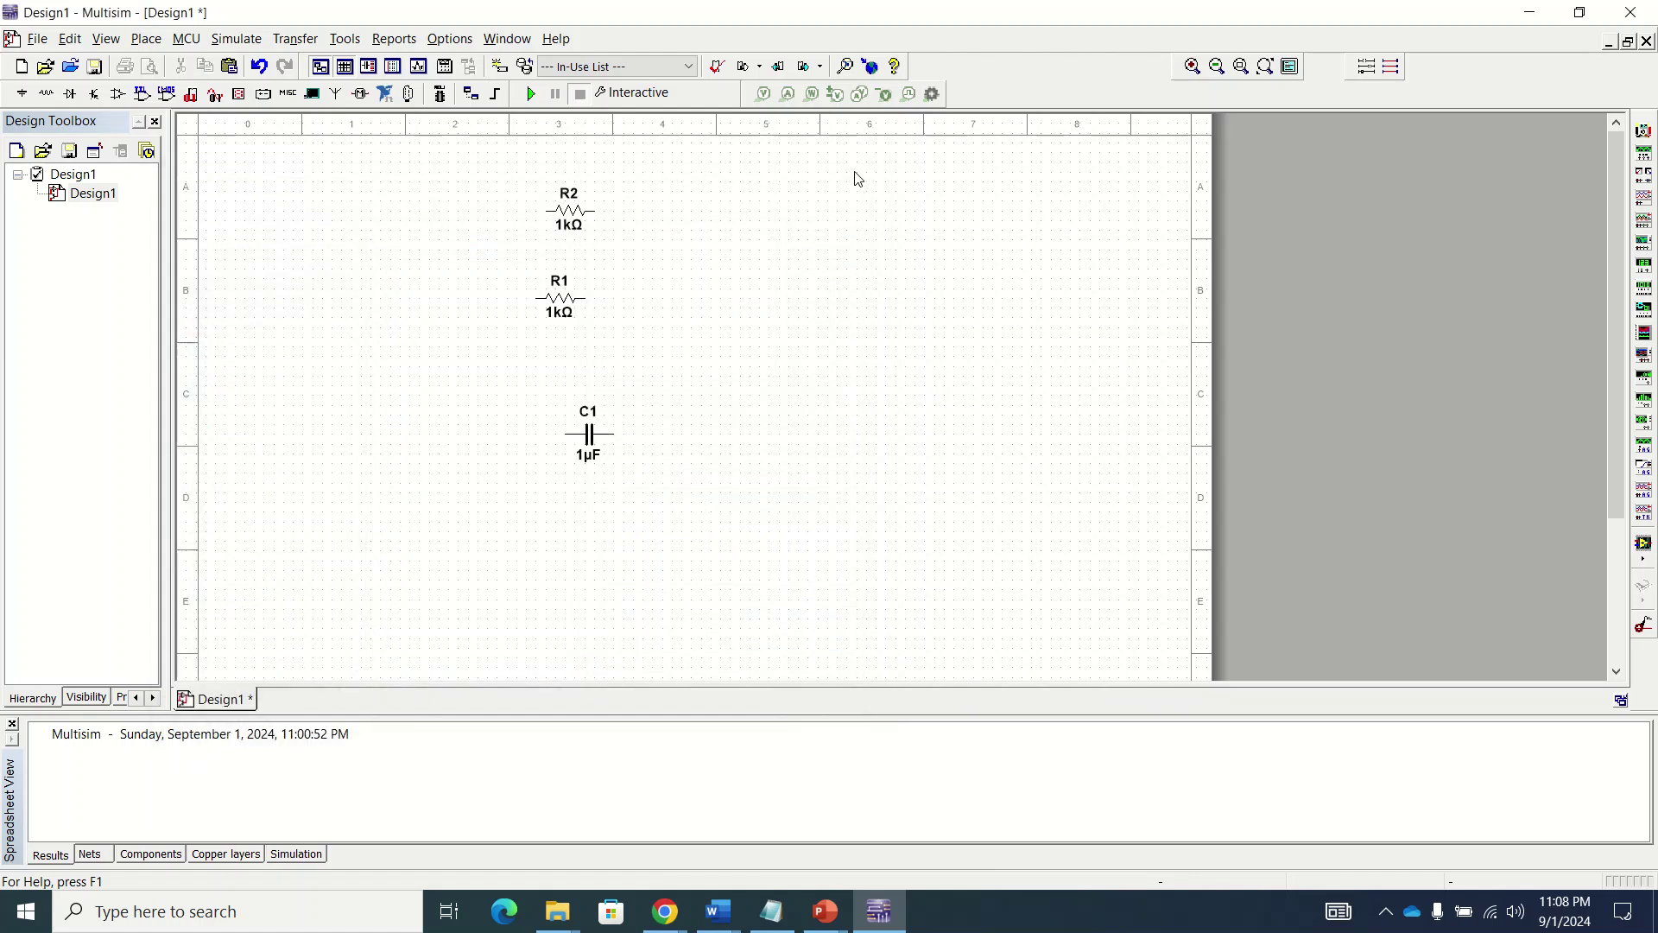
key(alt+r)
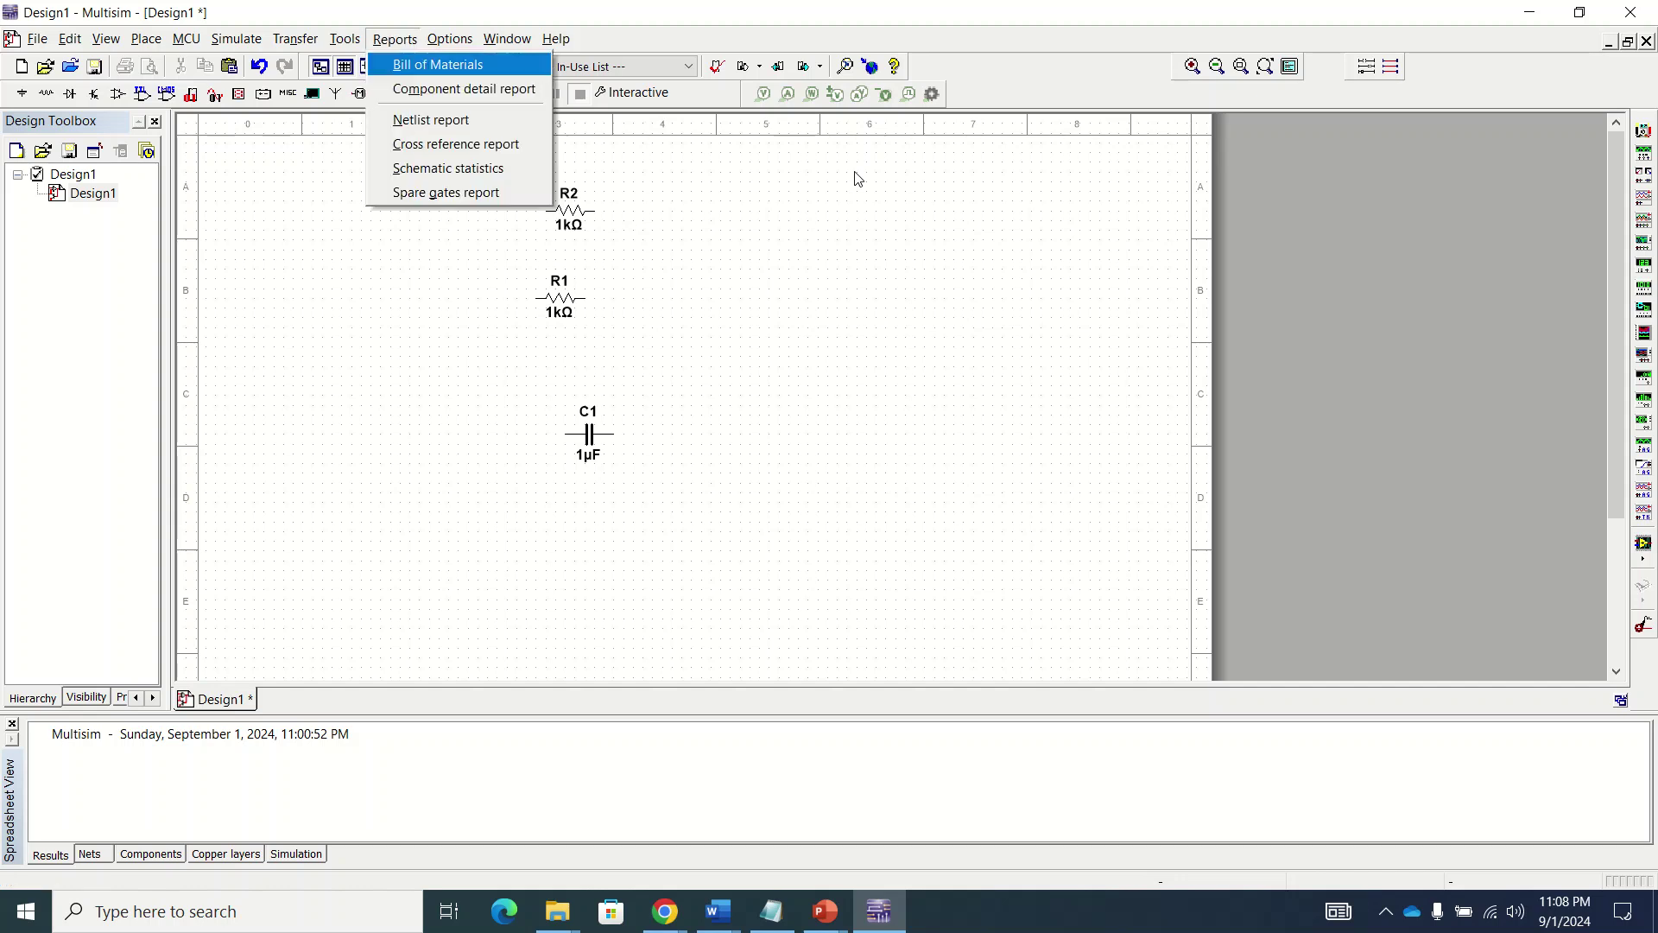
key(Escape)
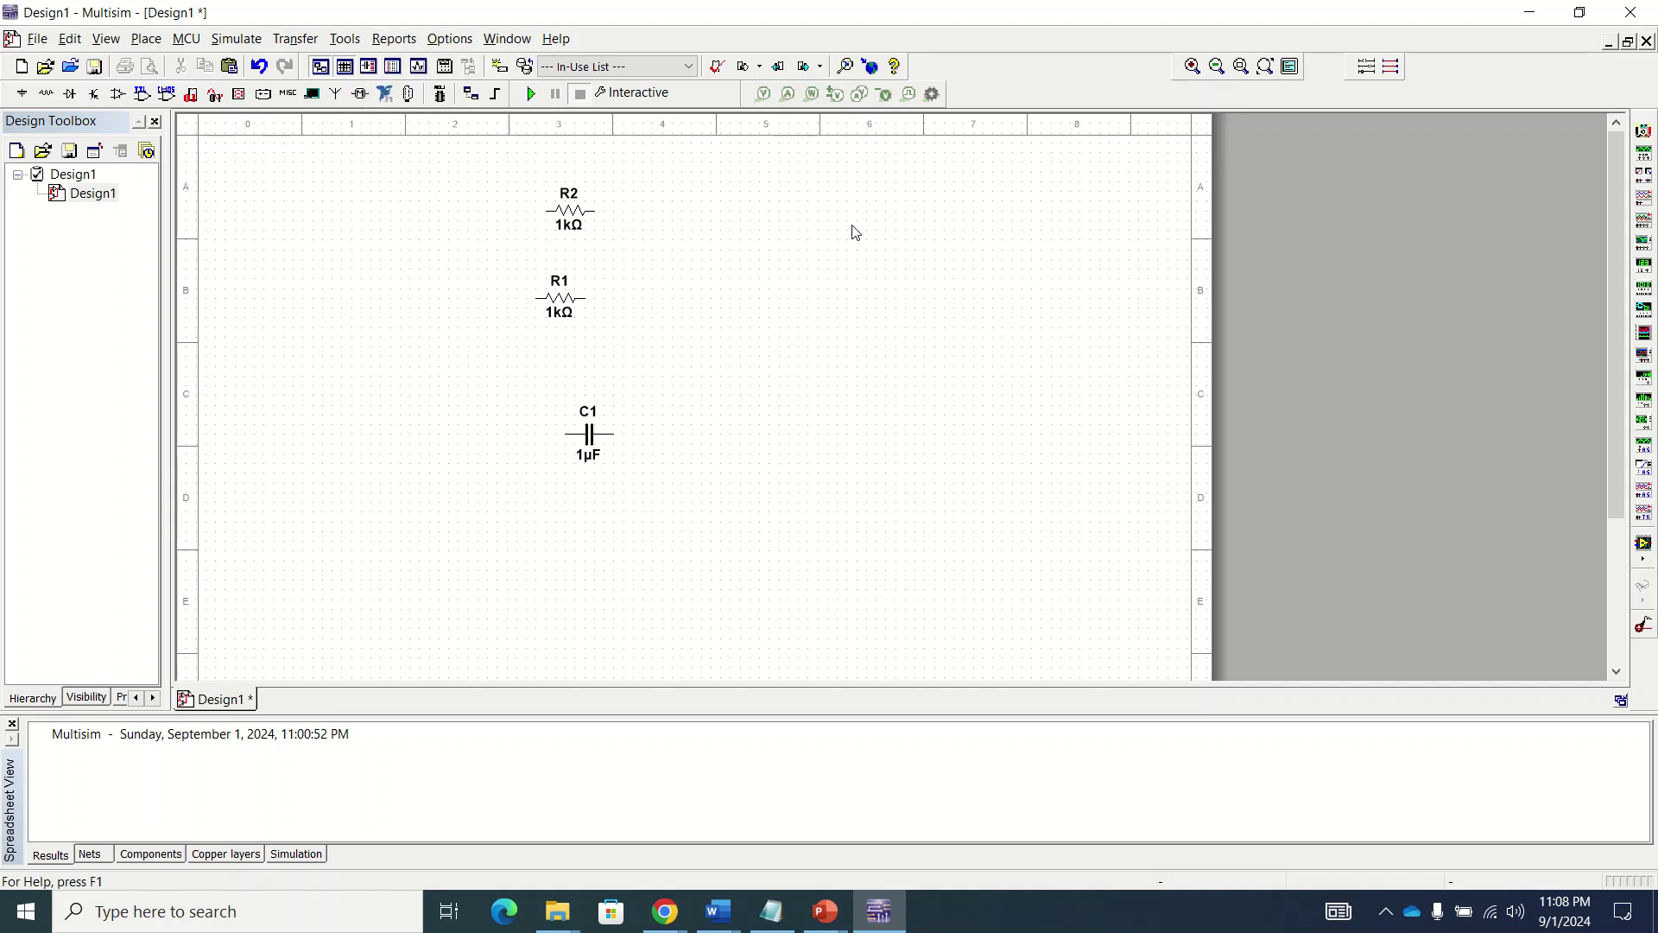
key(Tab)
Step: Set the resistance of resistor R1 to 820 Ω
click(558, 309)
double_click(558, 309)
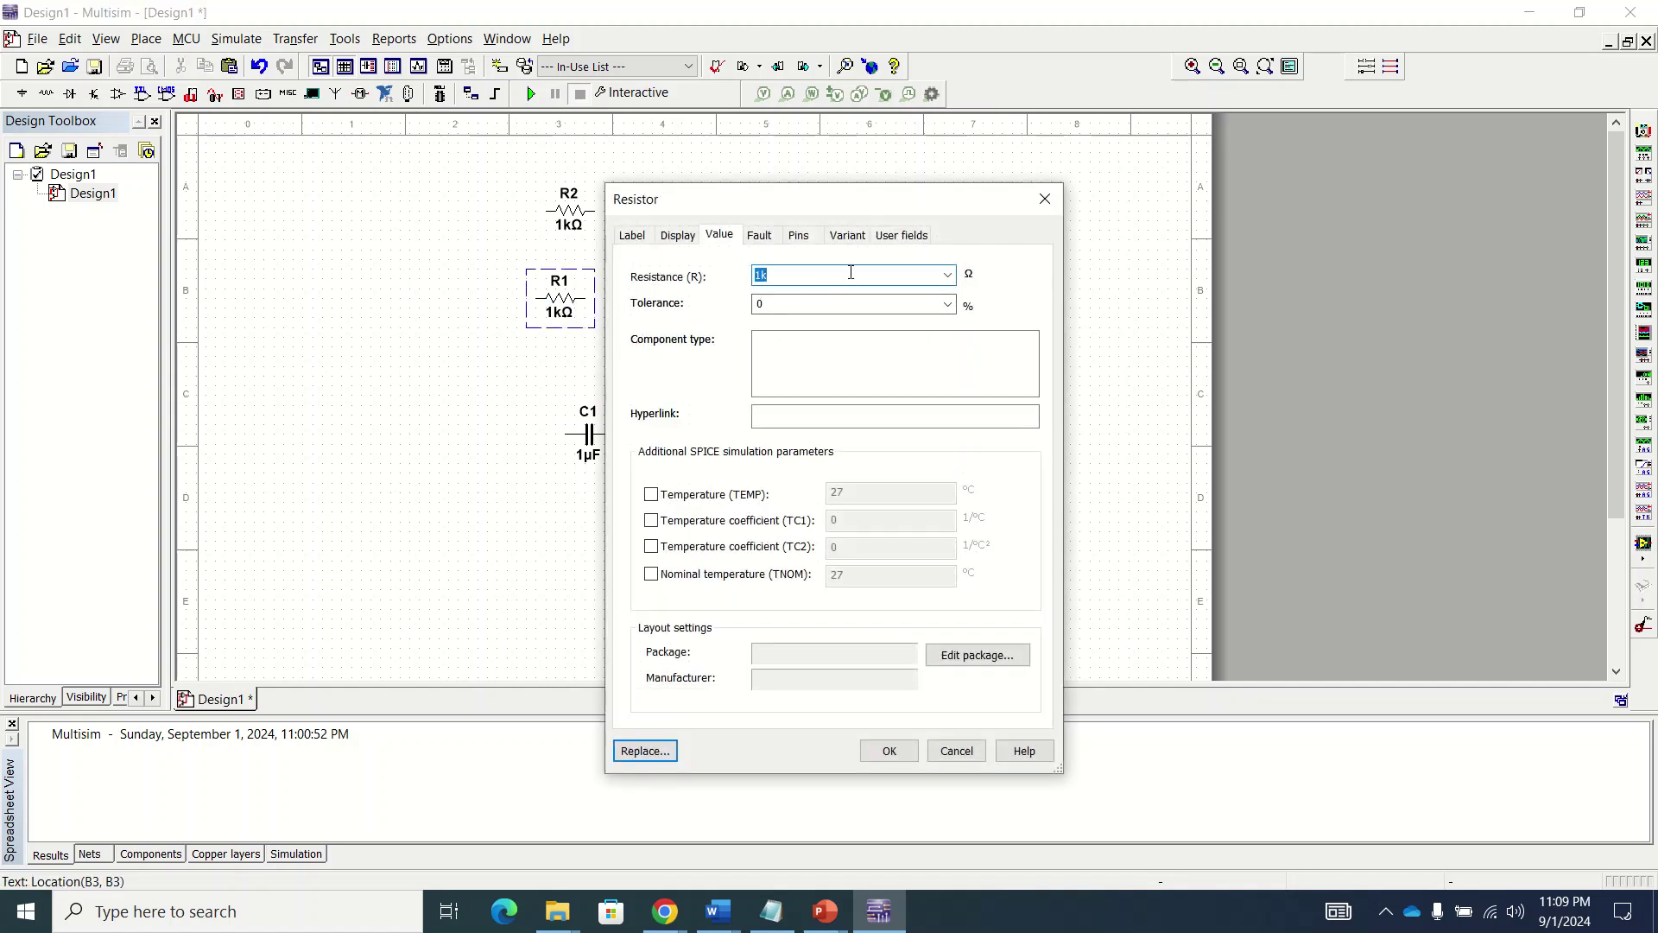
text(820)
click(889, 750)
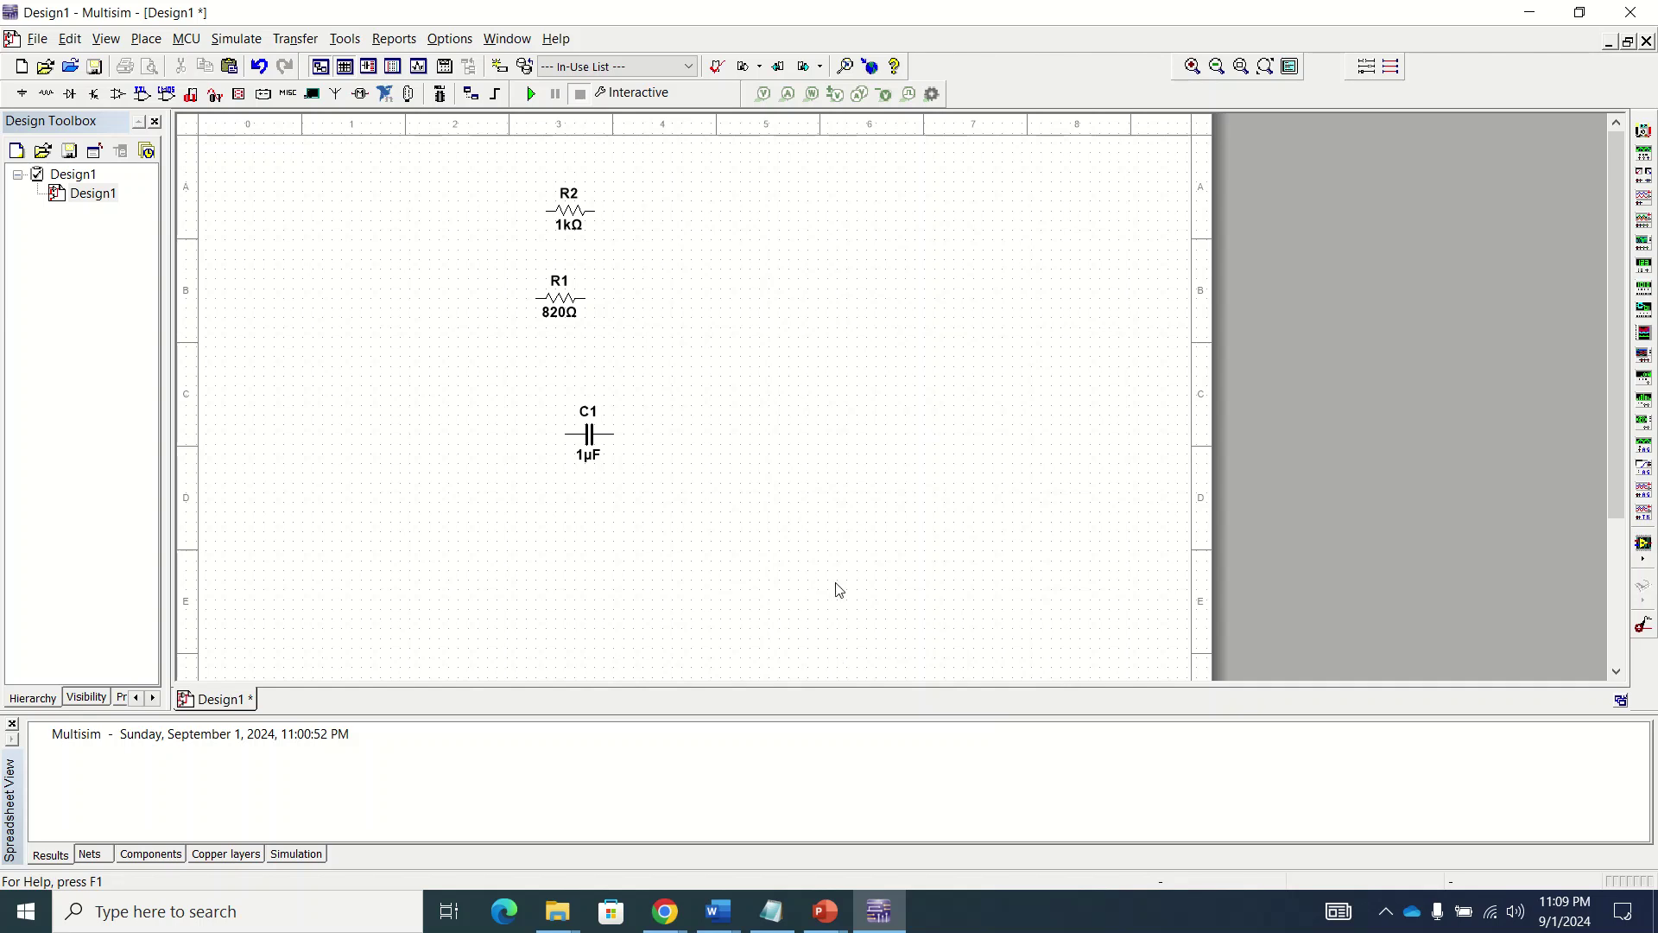
Step: Set the resistance of resistor R2 to 390 Ω
double_click(577, 227)
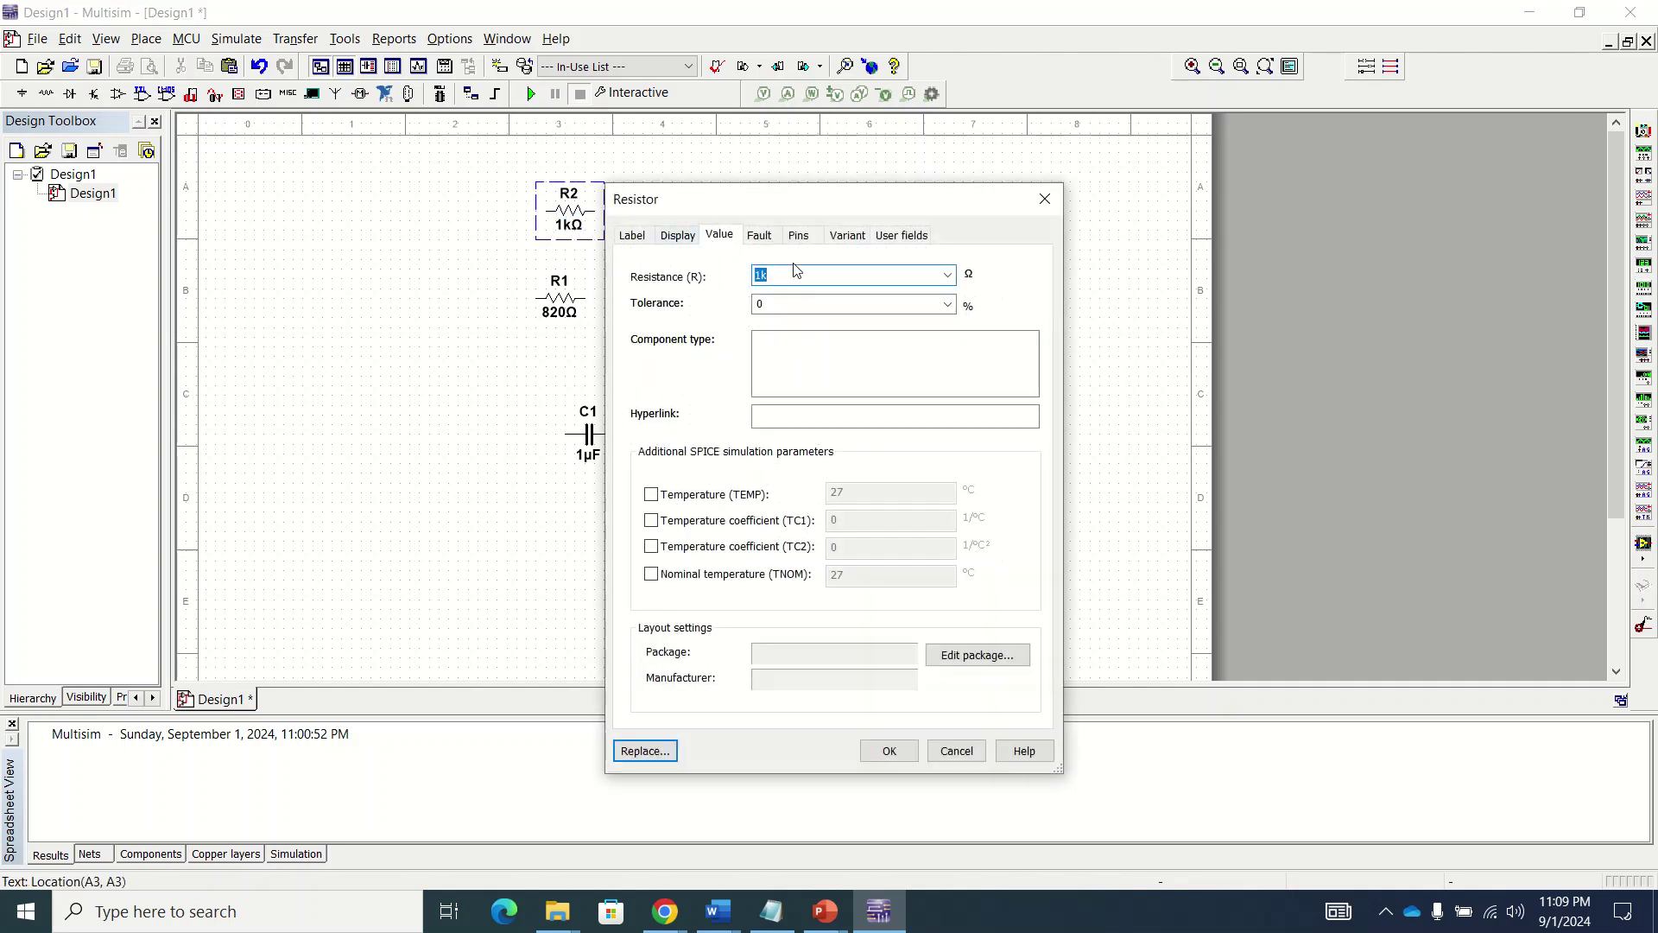
text(390)
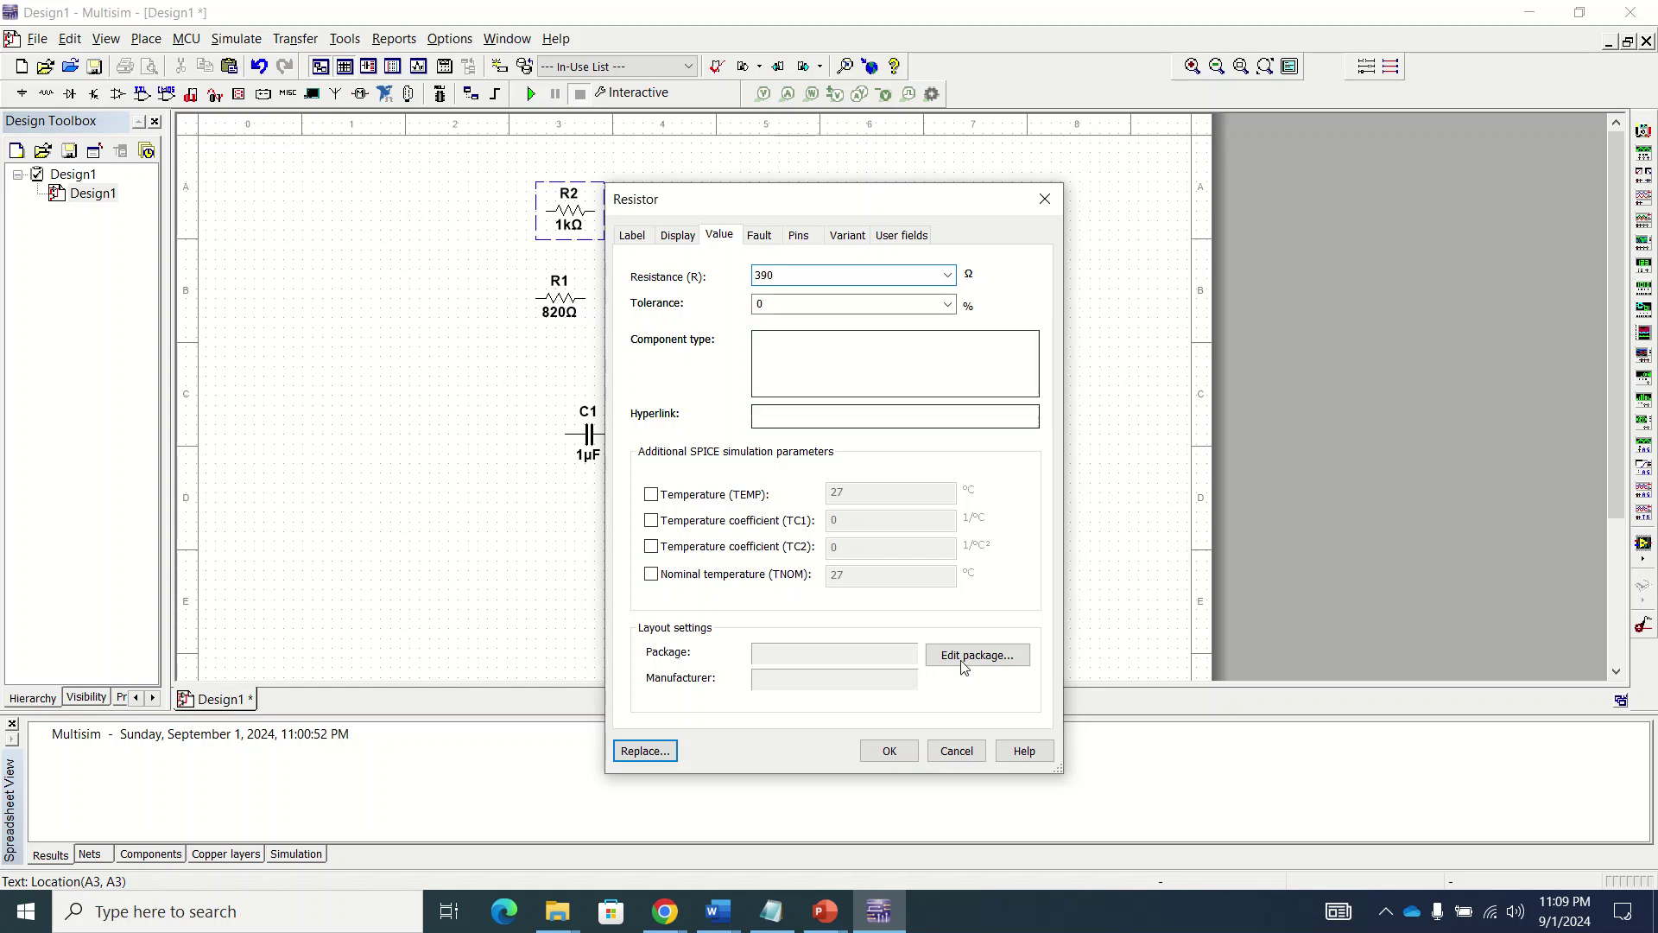
click(889, 750)
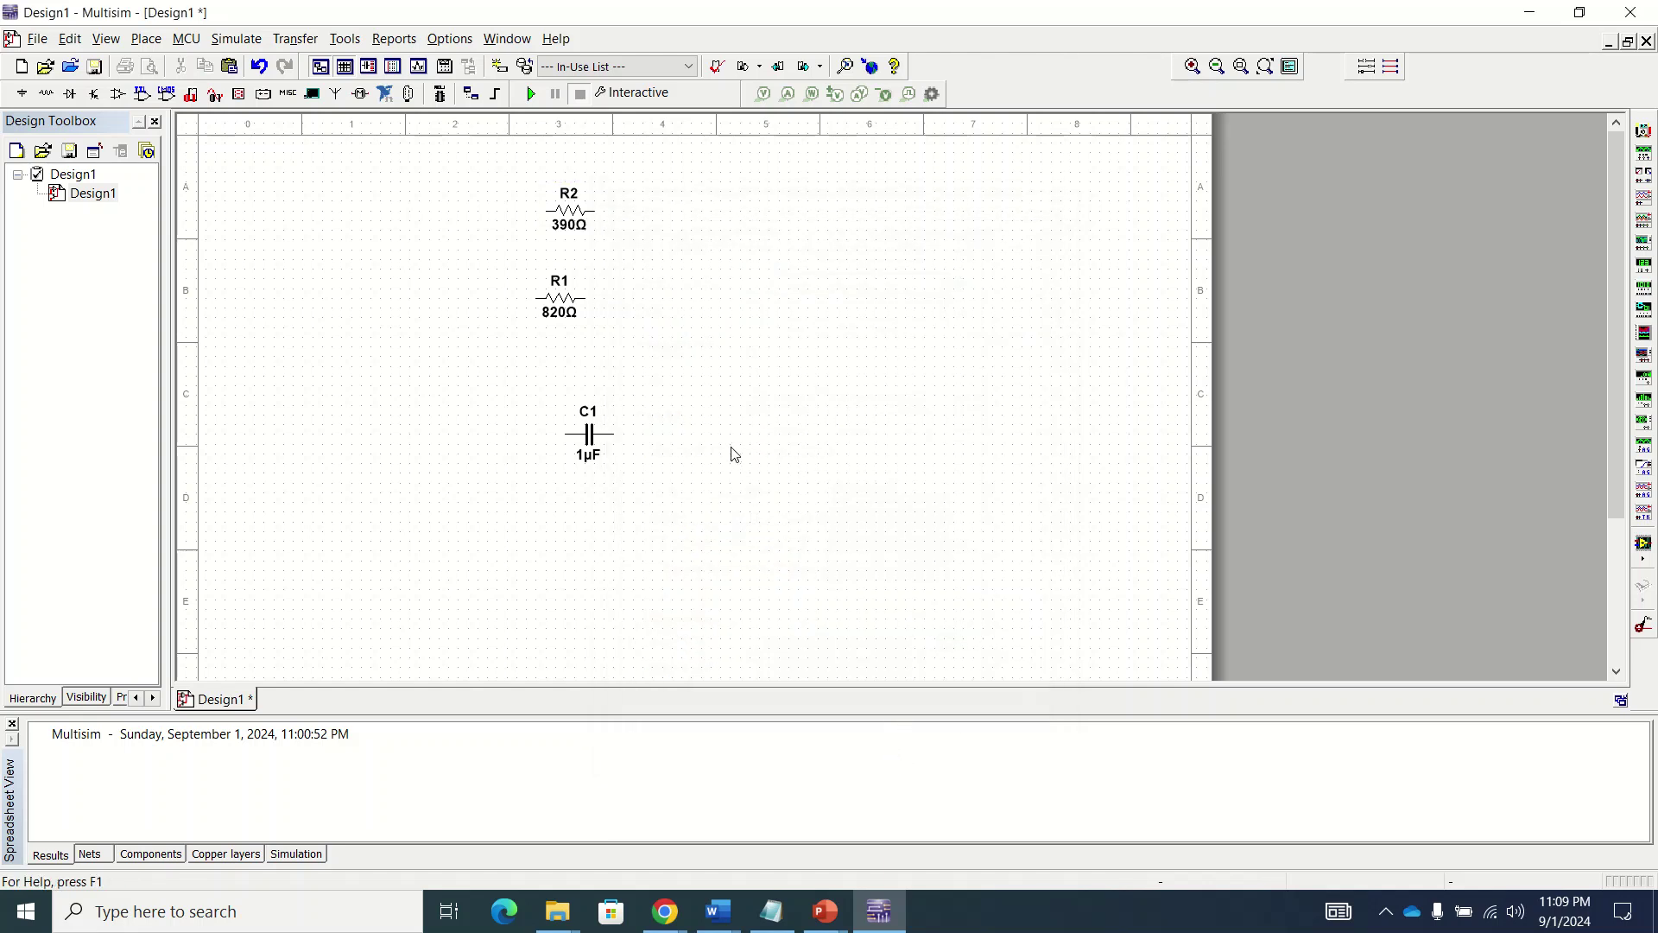
Step: Set the capacitance of capacitor C1 to 100 nF
click(587, 459)
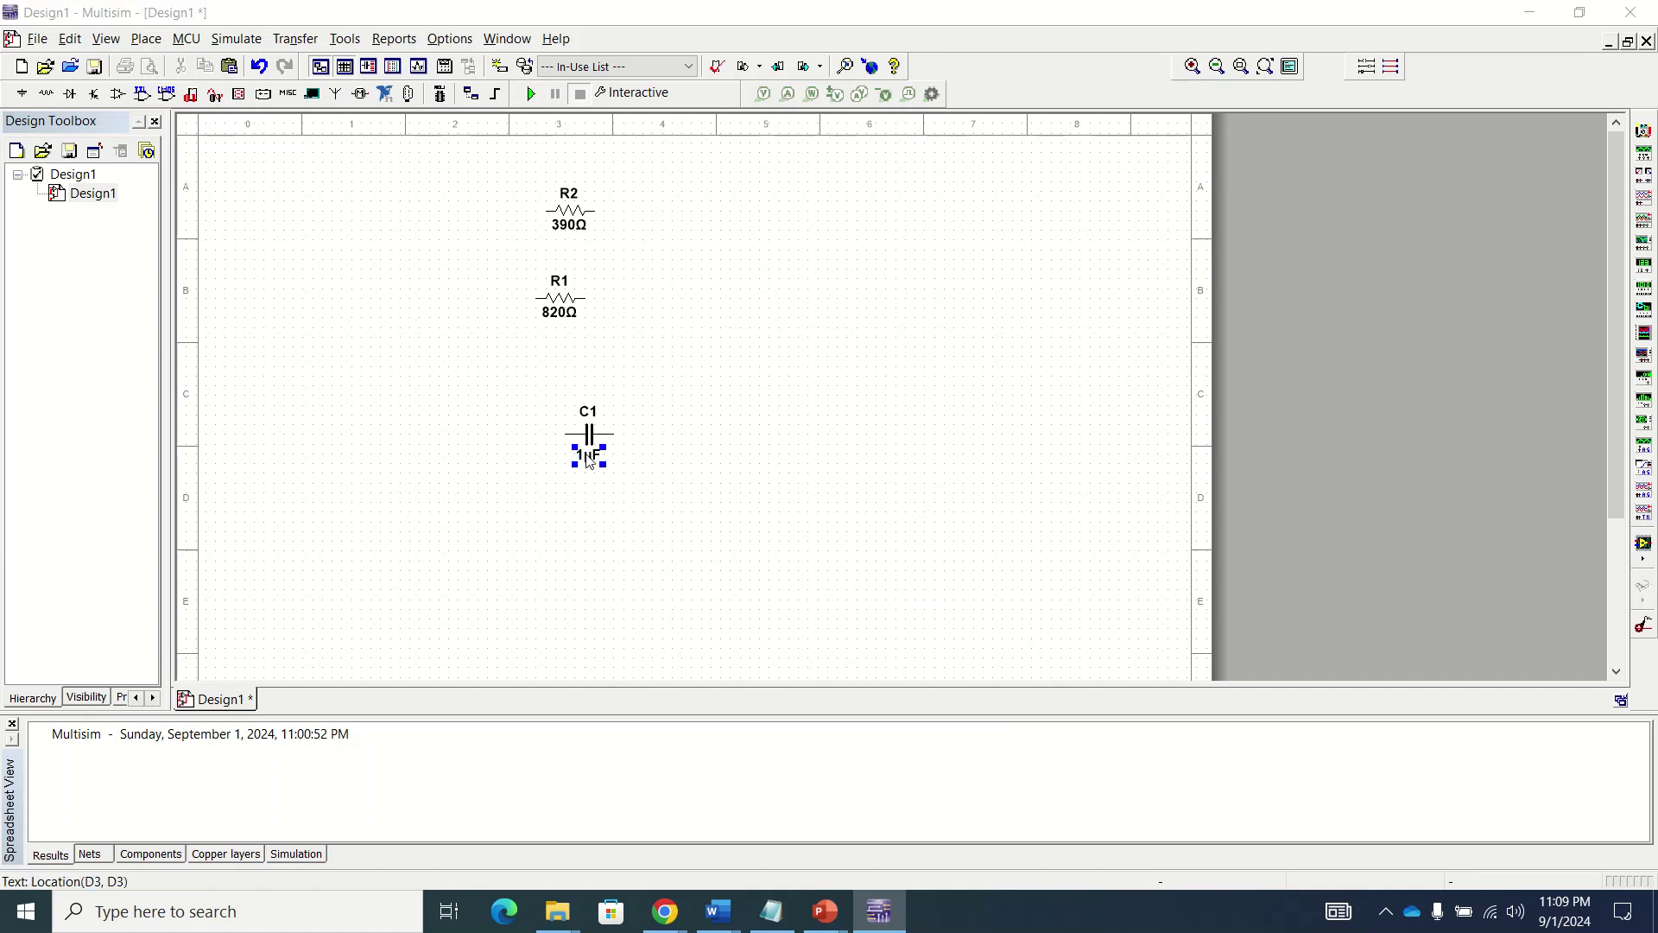
double_click(587, 459)
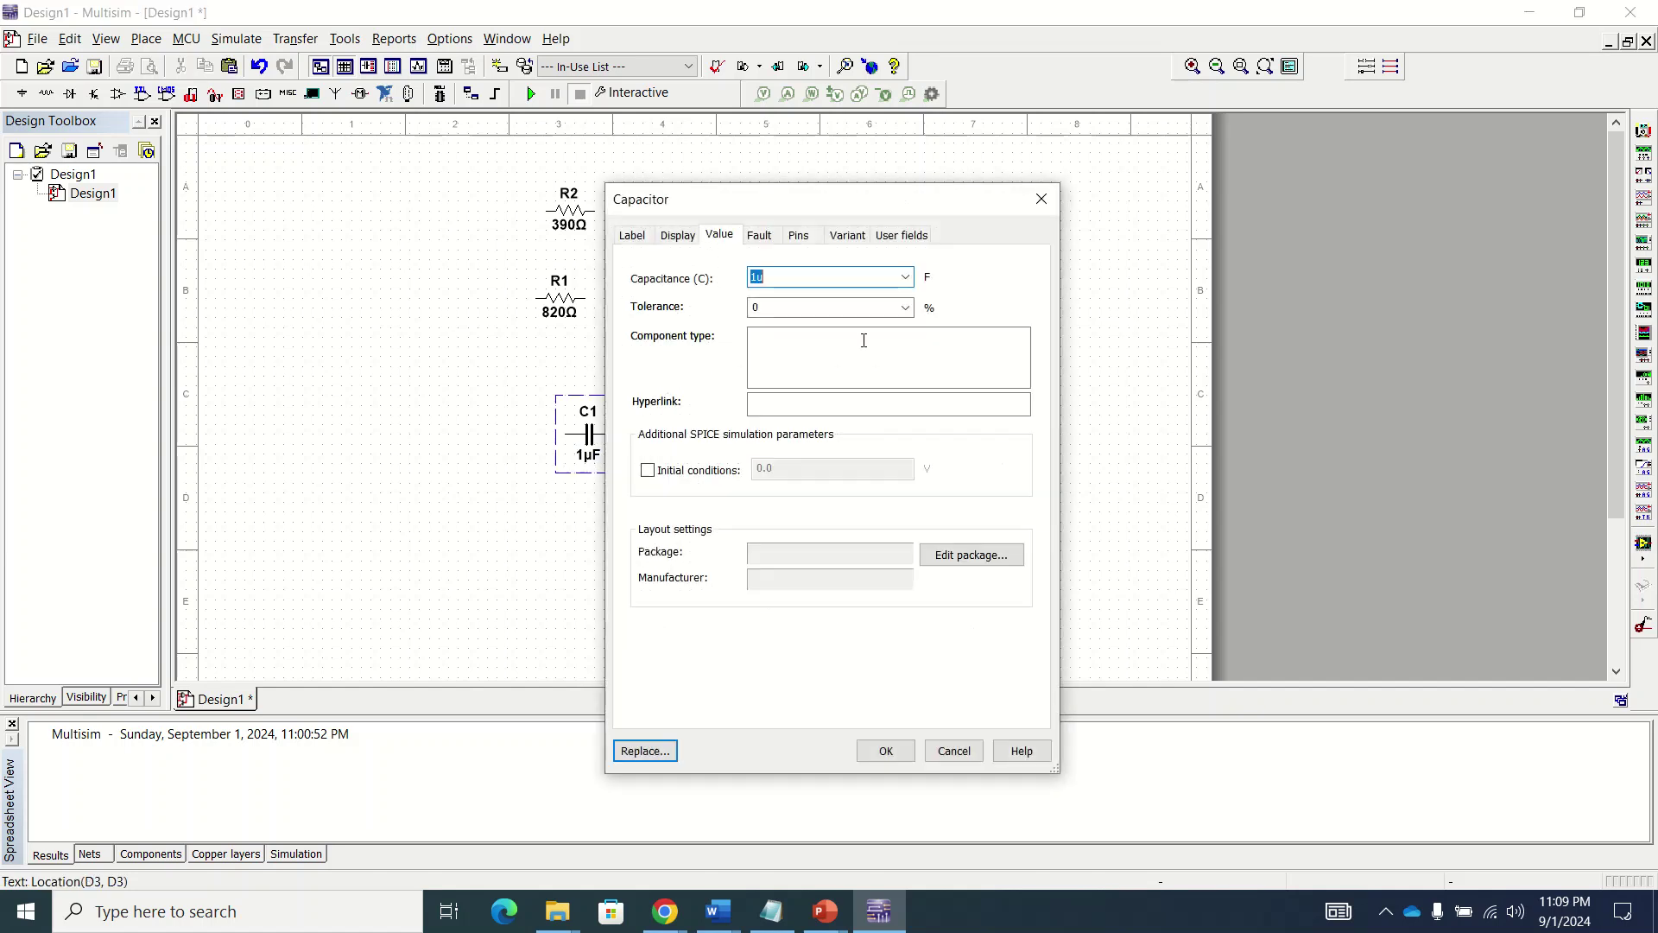
click(842, 278)
text(00n)
click(886, 751)
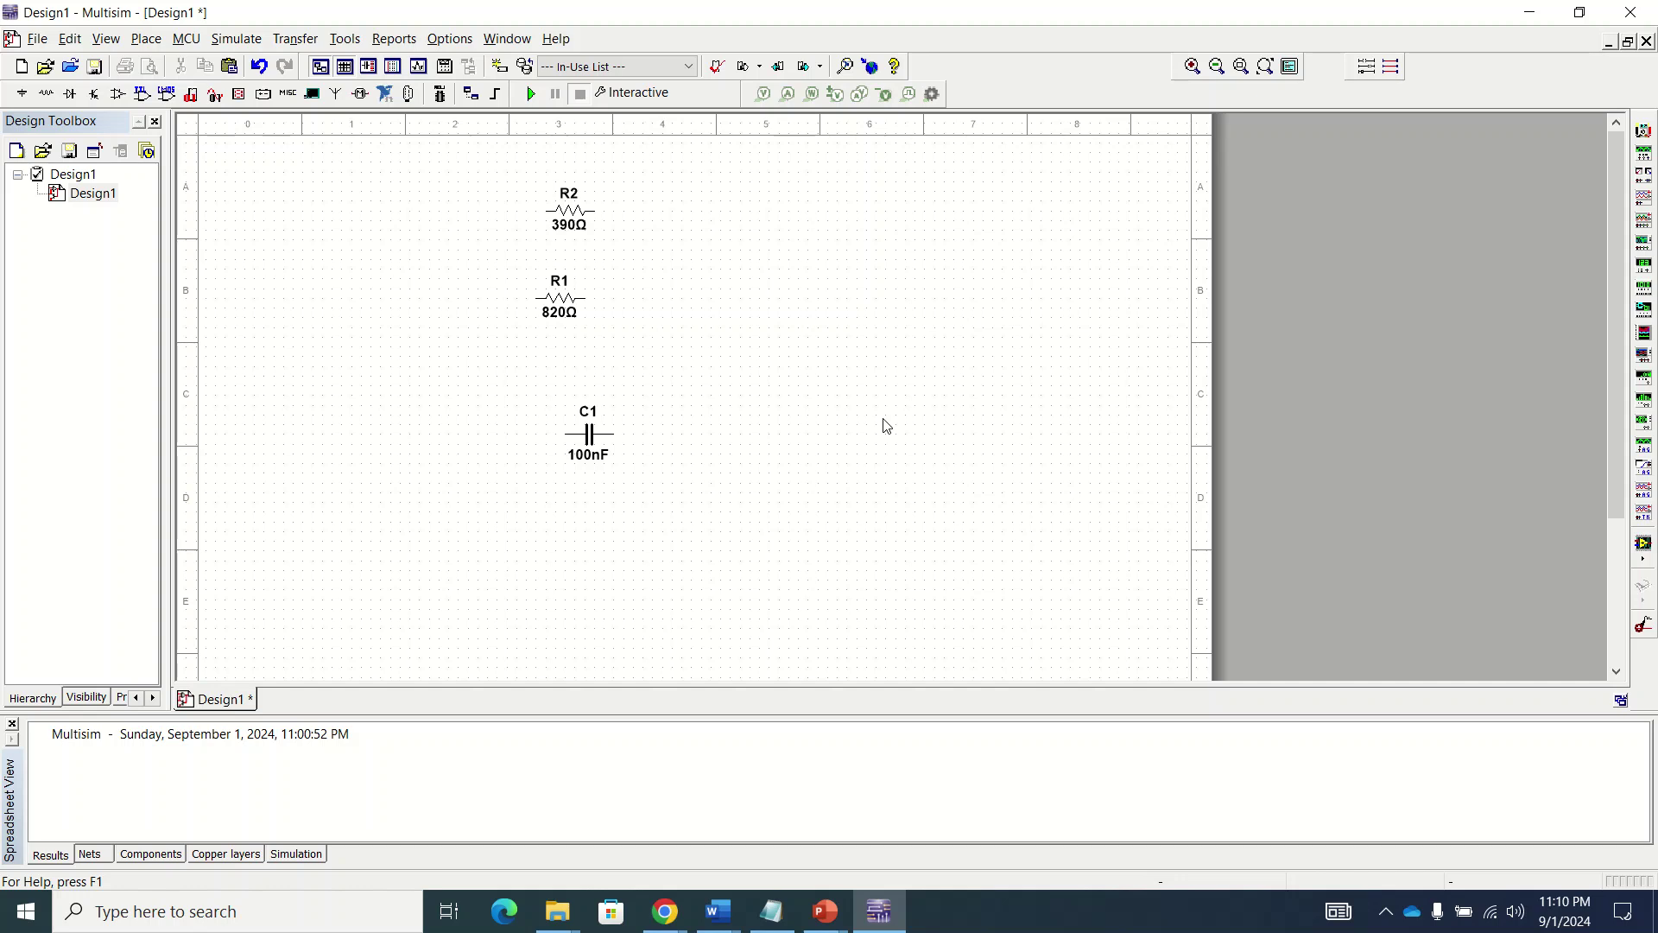
Step: Reopen the component browser and try searching for an "AC voltage" component
right_click(787, 310)
click(812, 318)
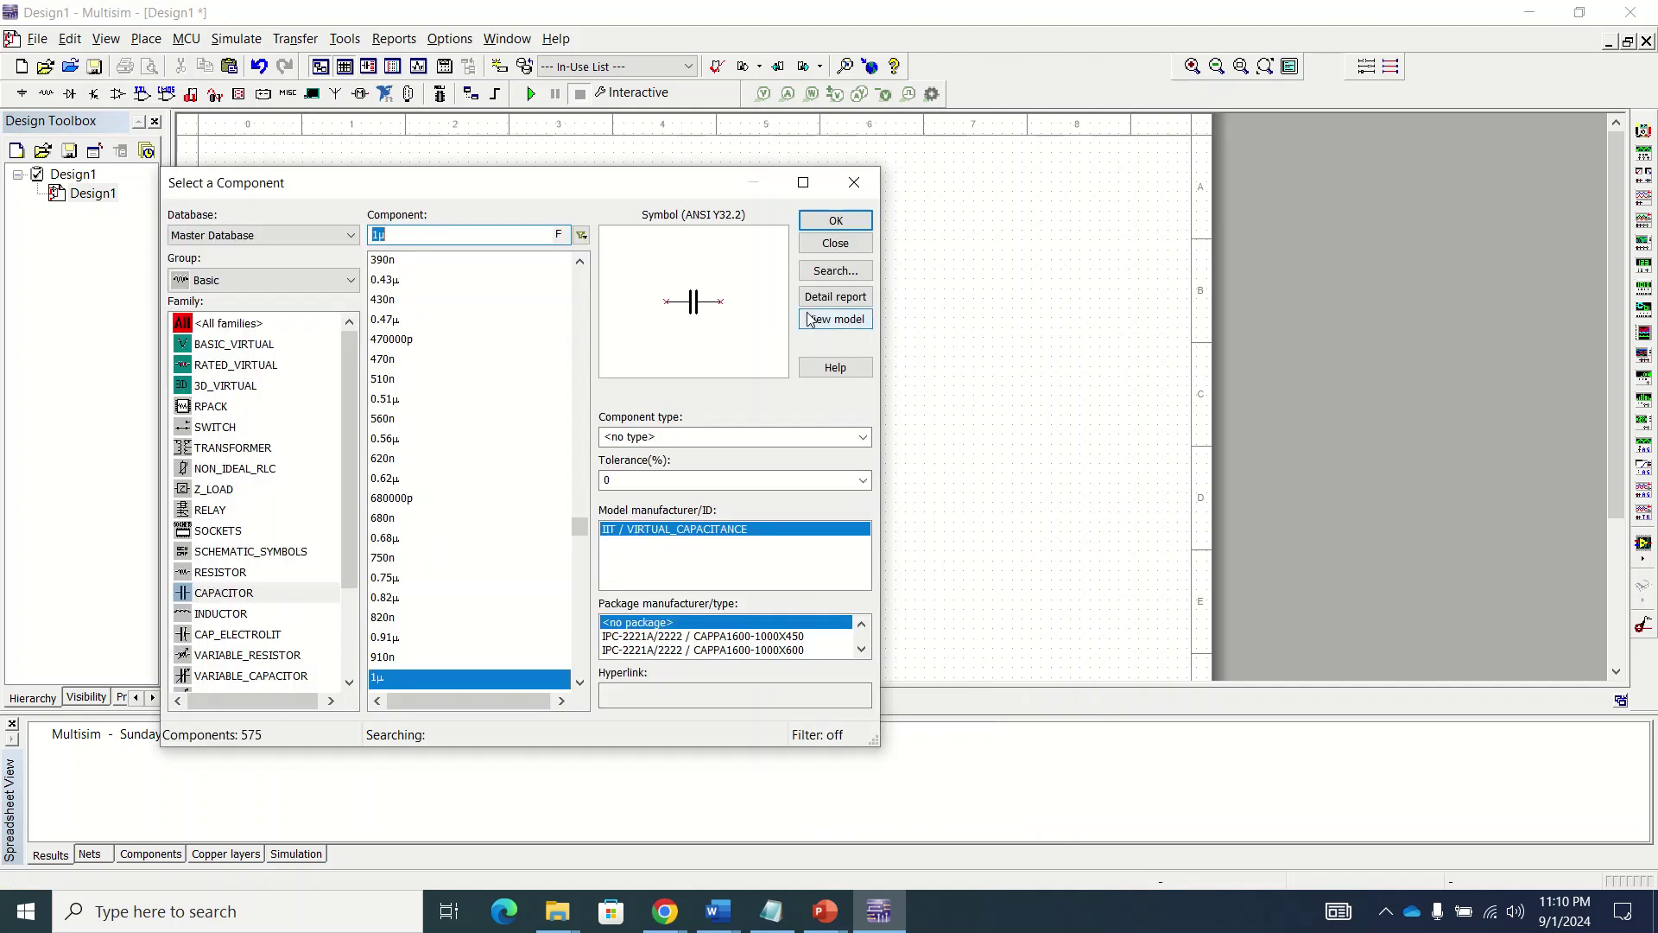
text(A)
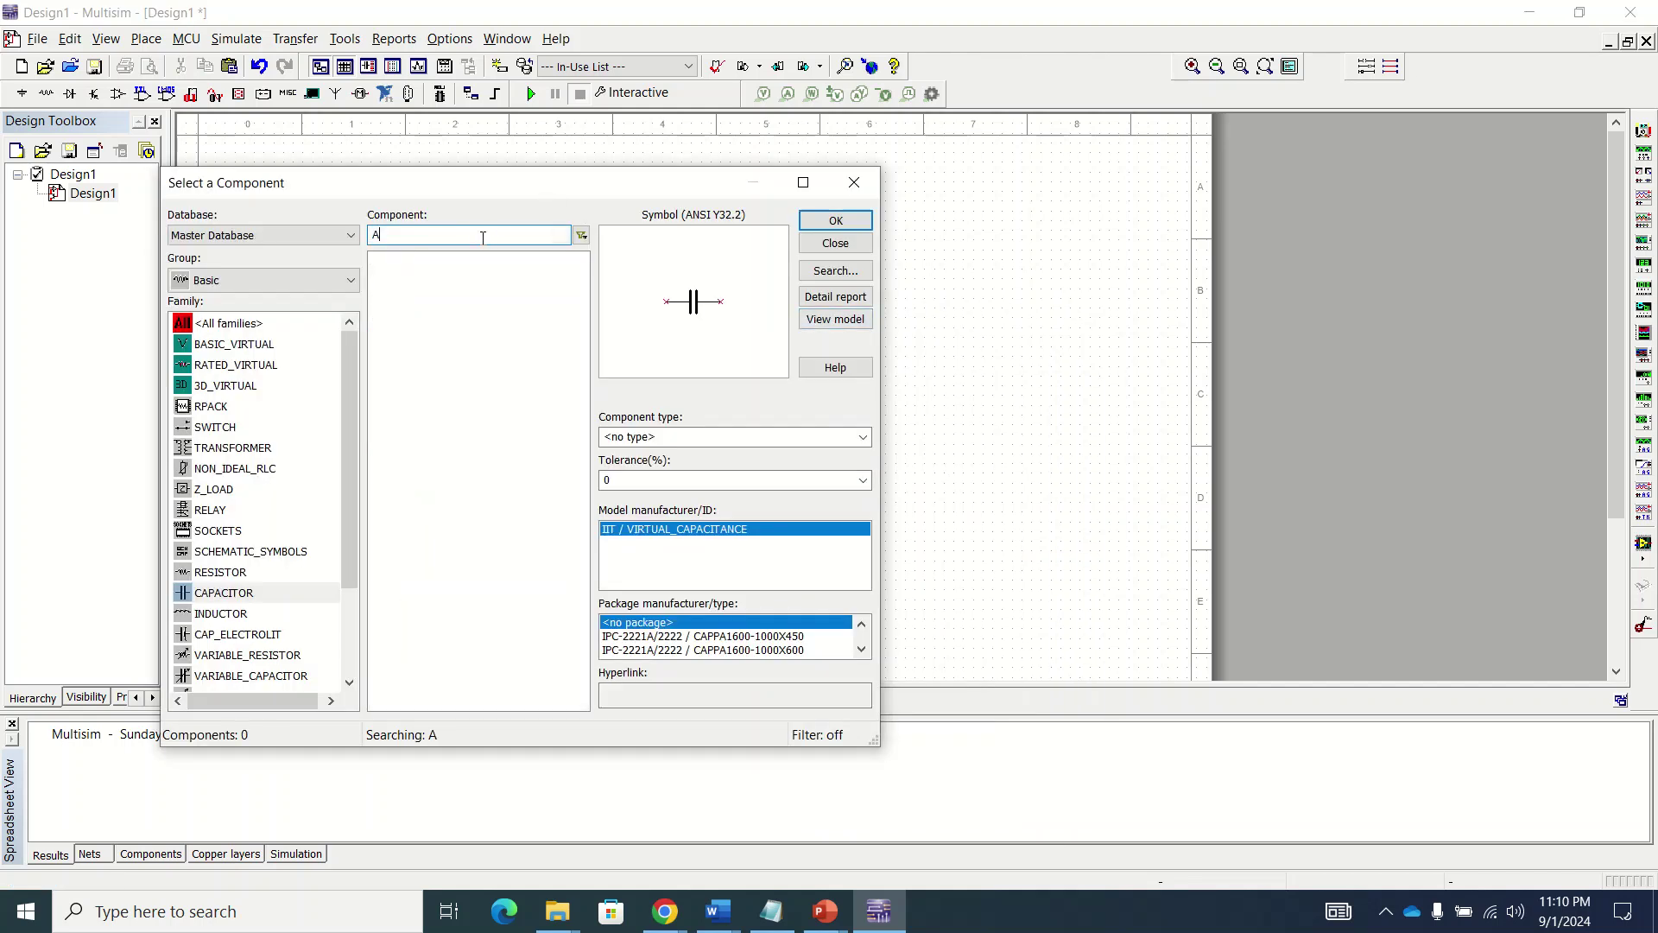
text(C voltage)
key(Return)
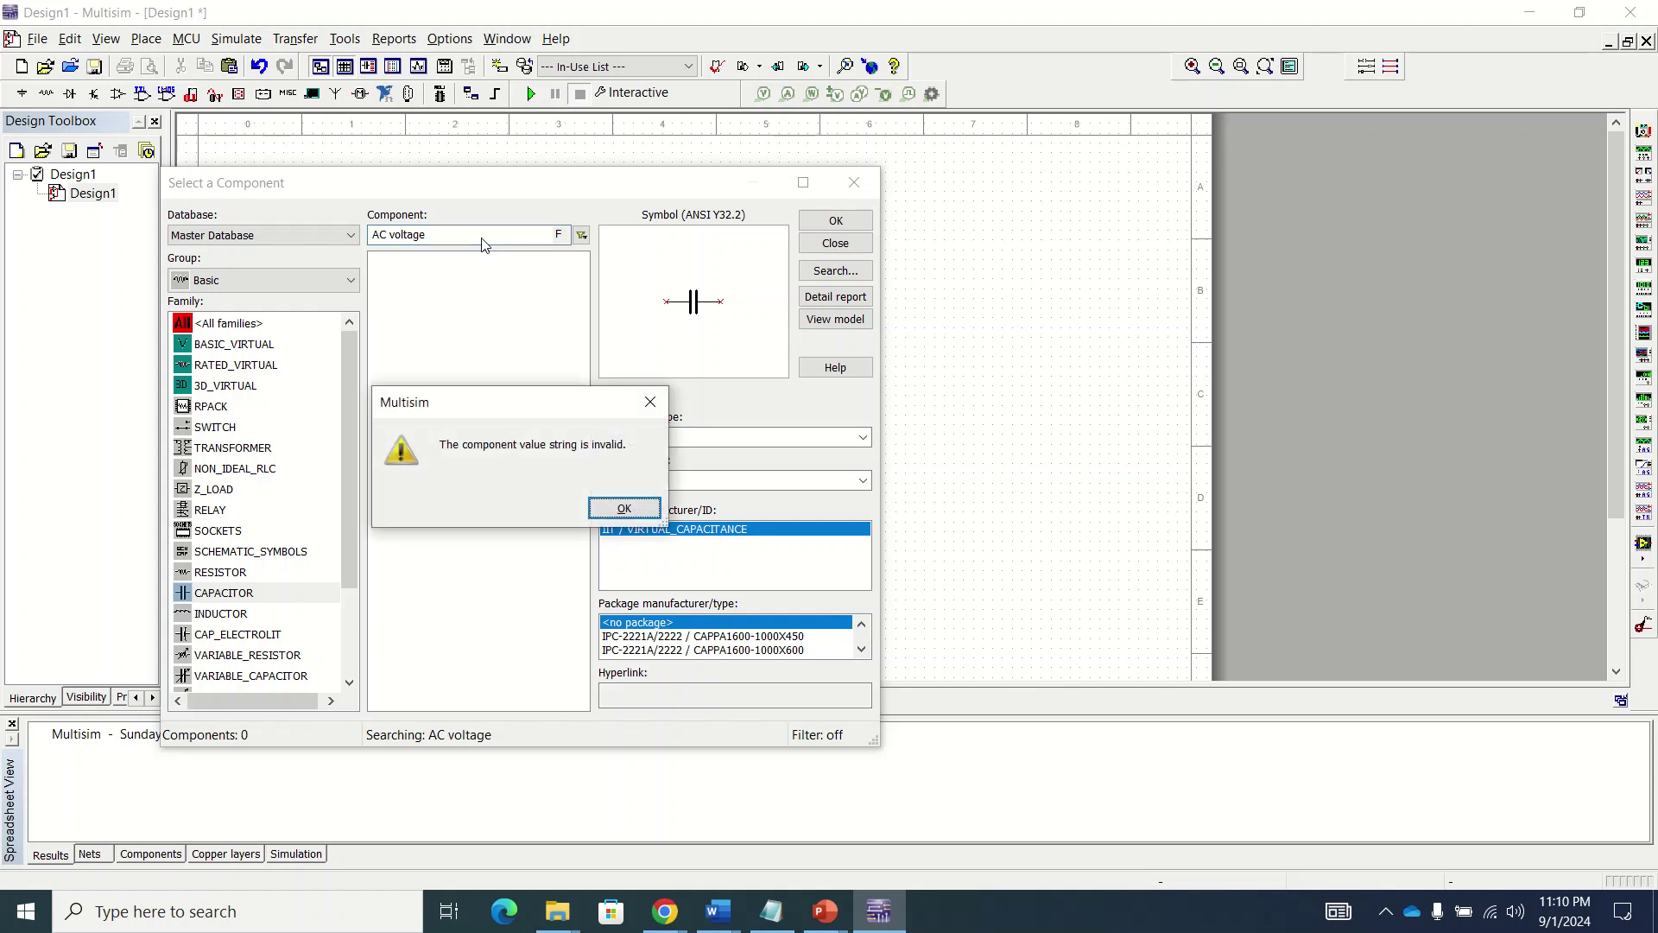
click(621, 510)
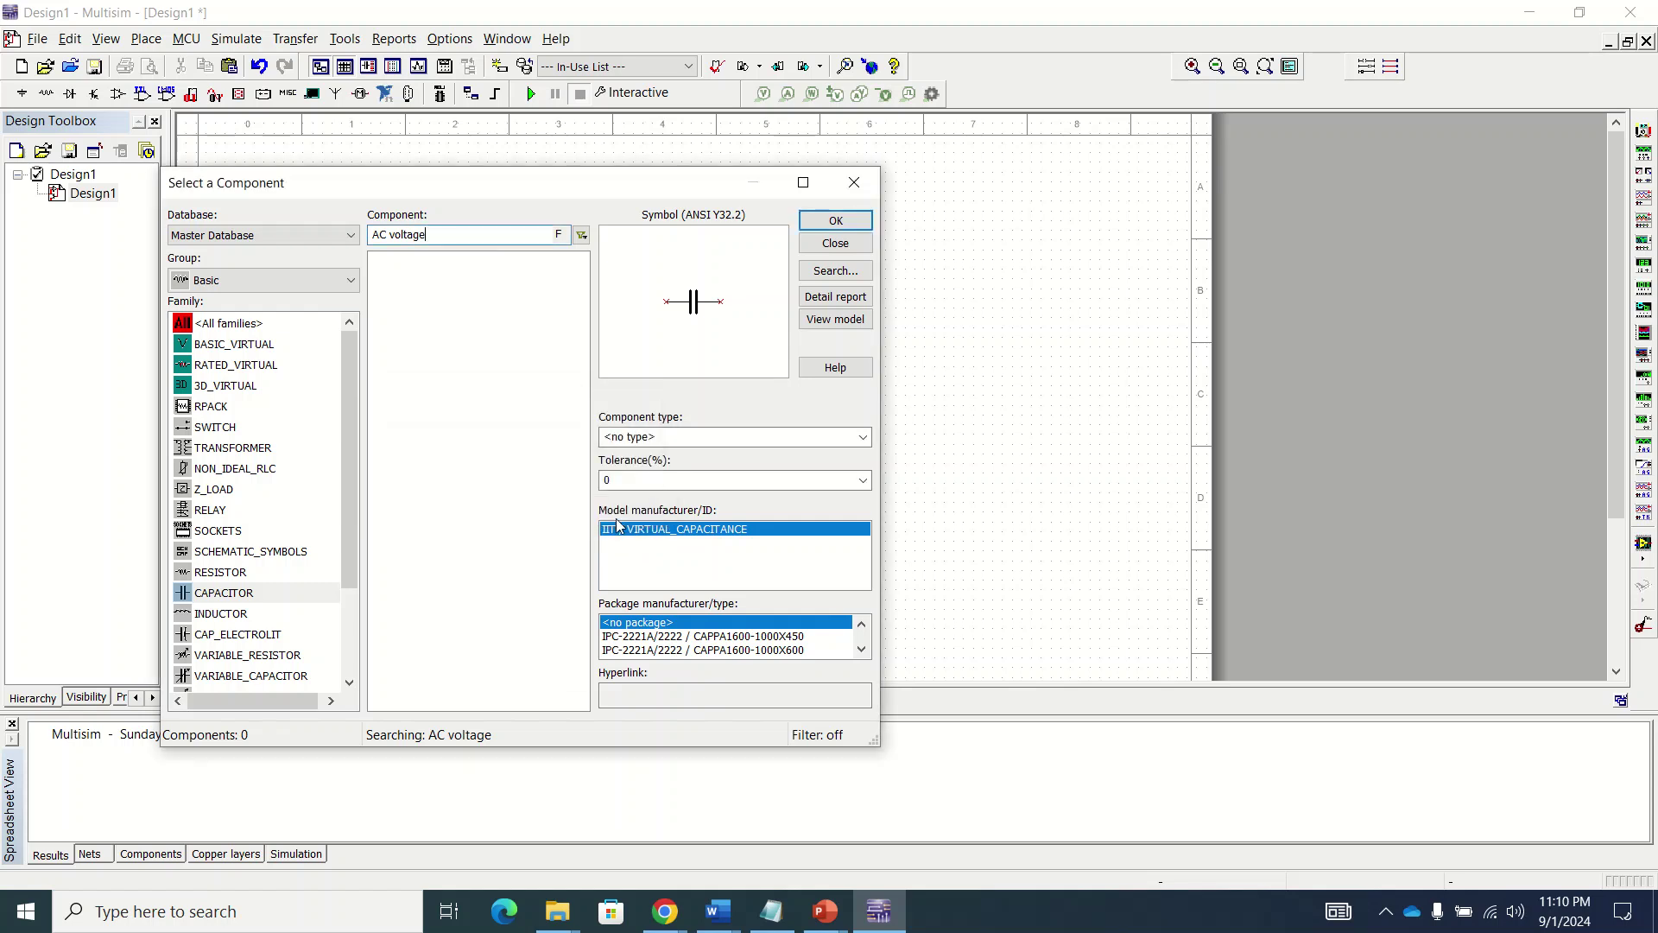
Step: Try changing the component search term to "AC power"
click(457, 234)
key(BackSpace)
key(BackSpace)
key(BackSpace)
key(BackSpace)
text(powe)
key(Return)
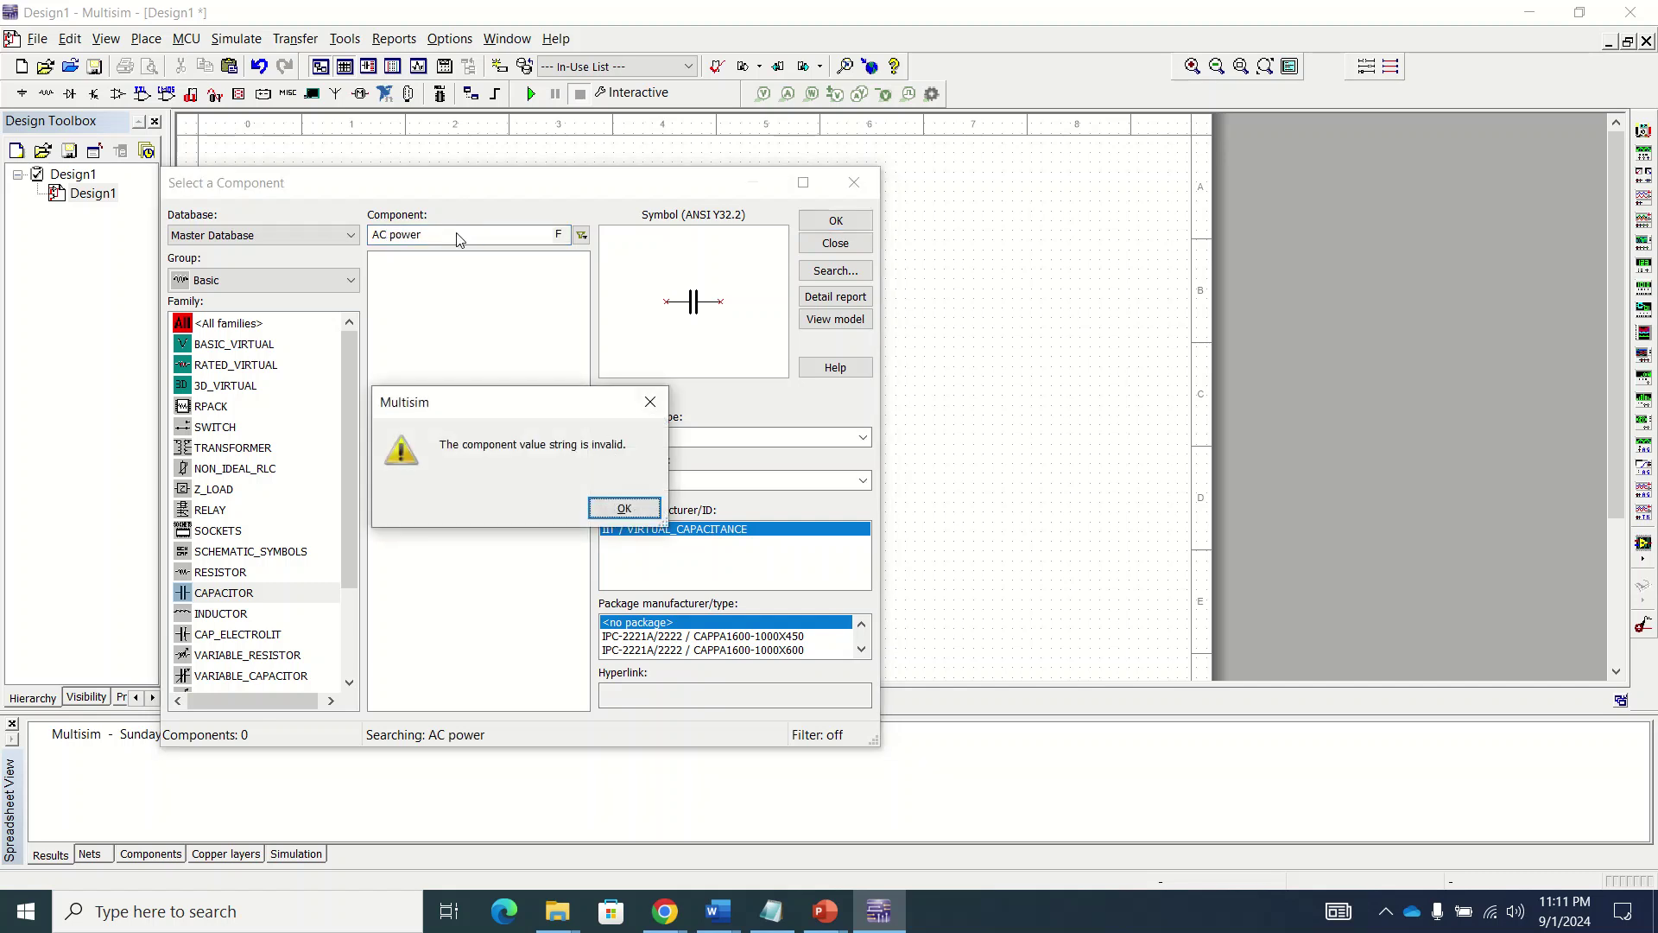
key(Return)
Step: Try the component search with an underscore in the name, as "AC_power"
key(Left)
key(Left)
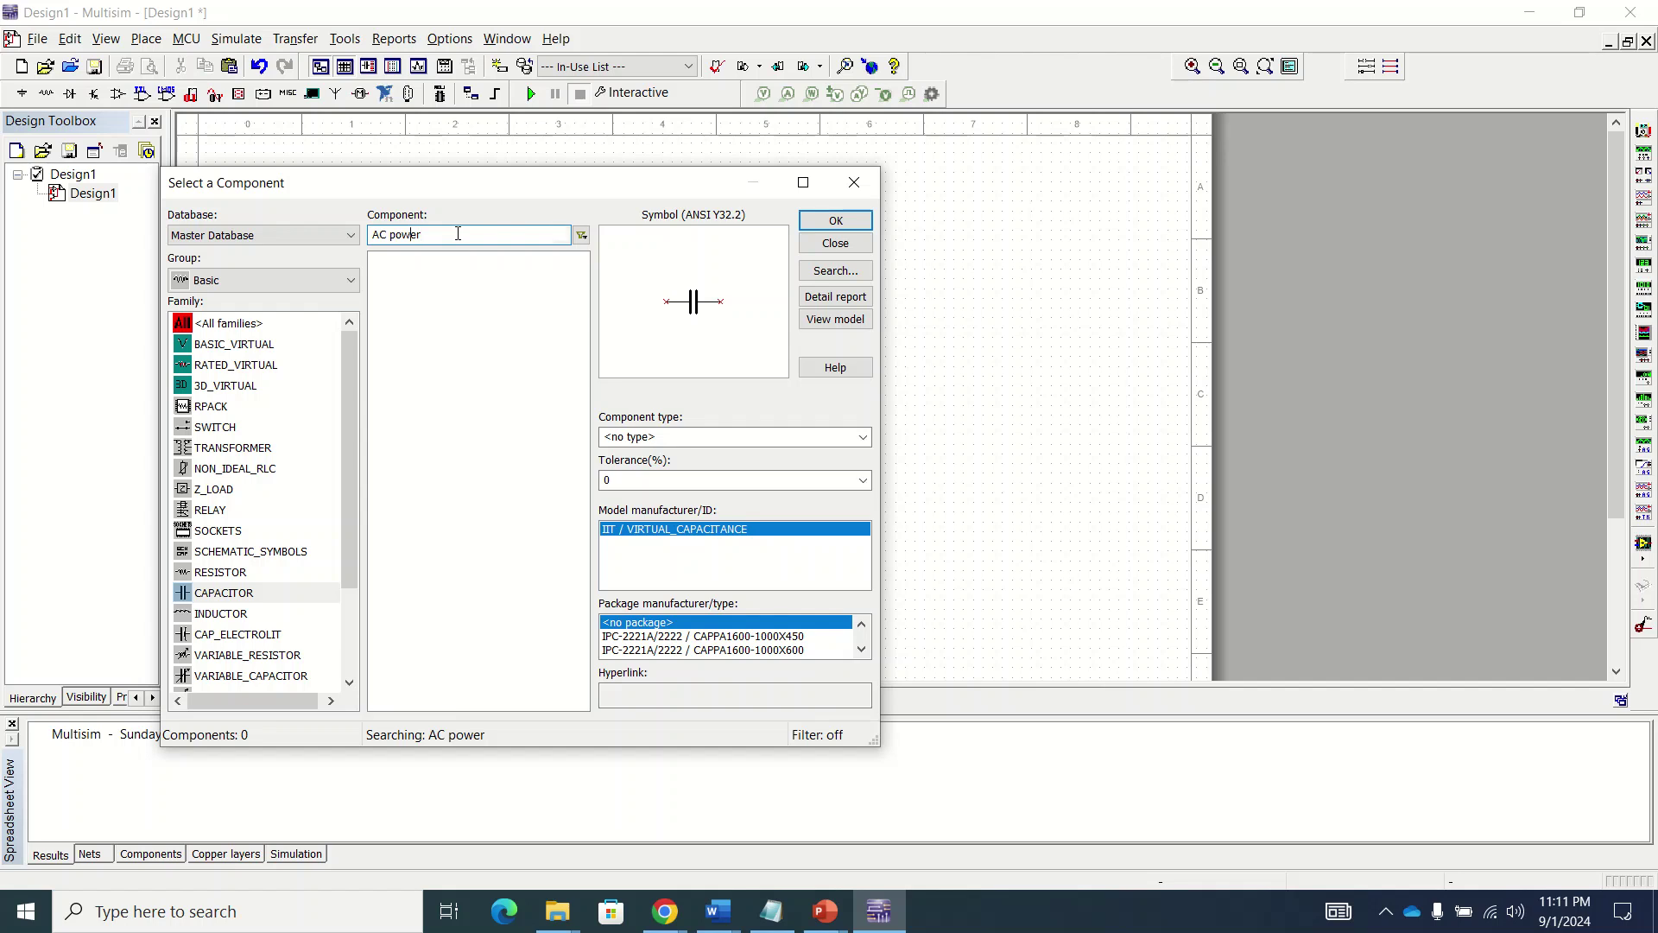
key(BackSpace)
text(-)
key(BackSpace)
text(_)
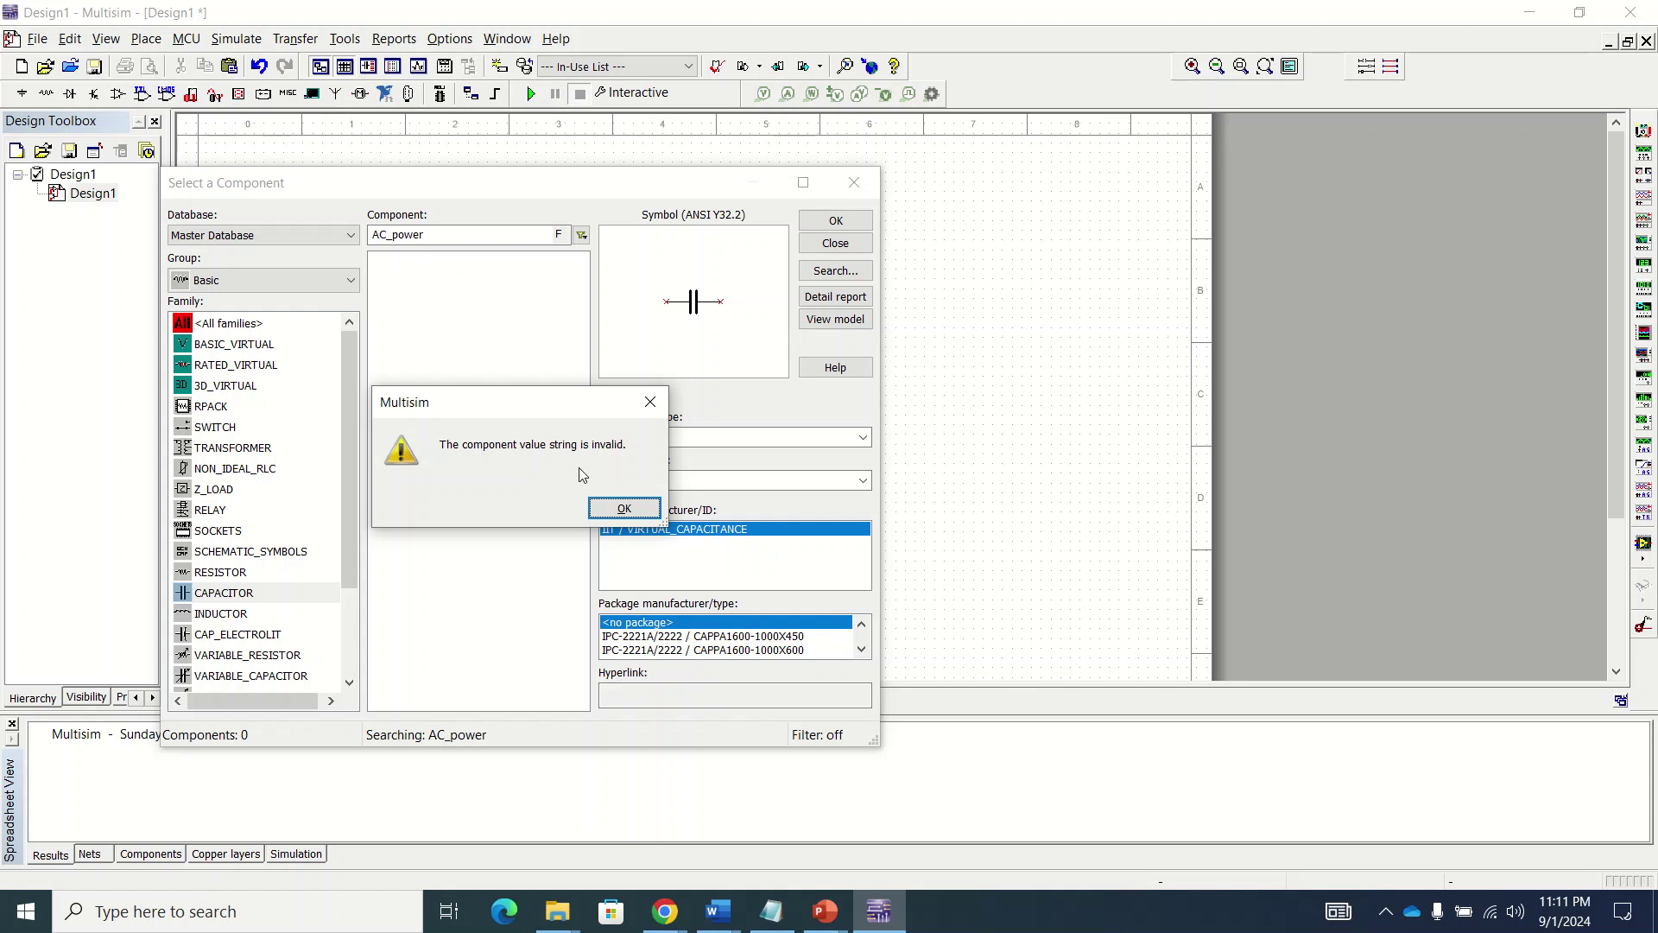
Step: Dismiss the invalid-value warning and widen the component group to <All groups>
click(624, 508)
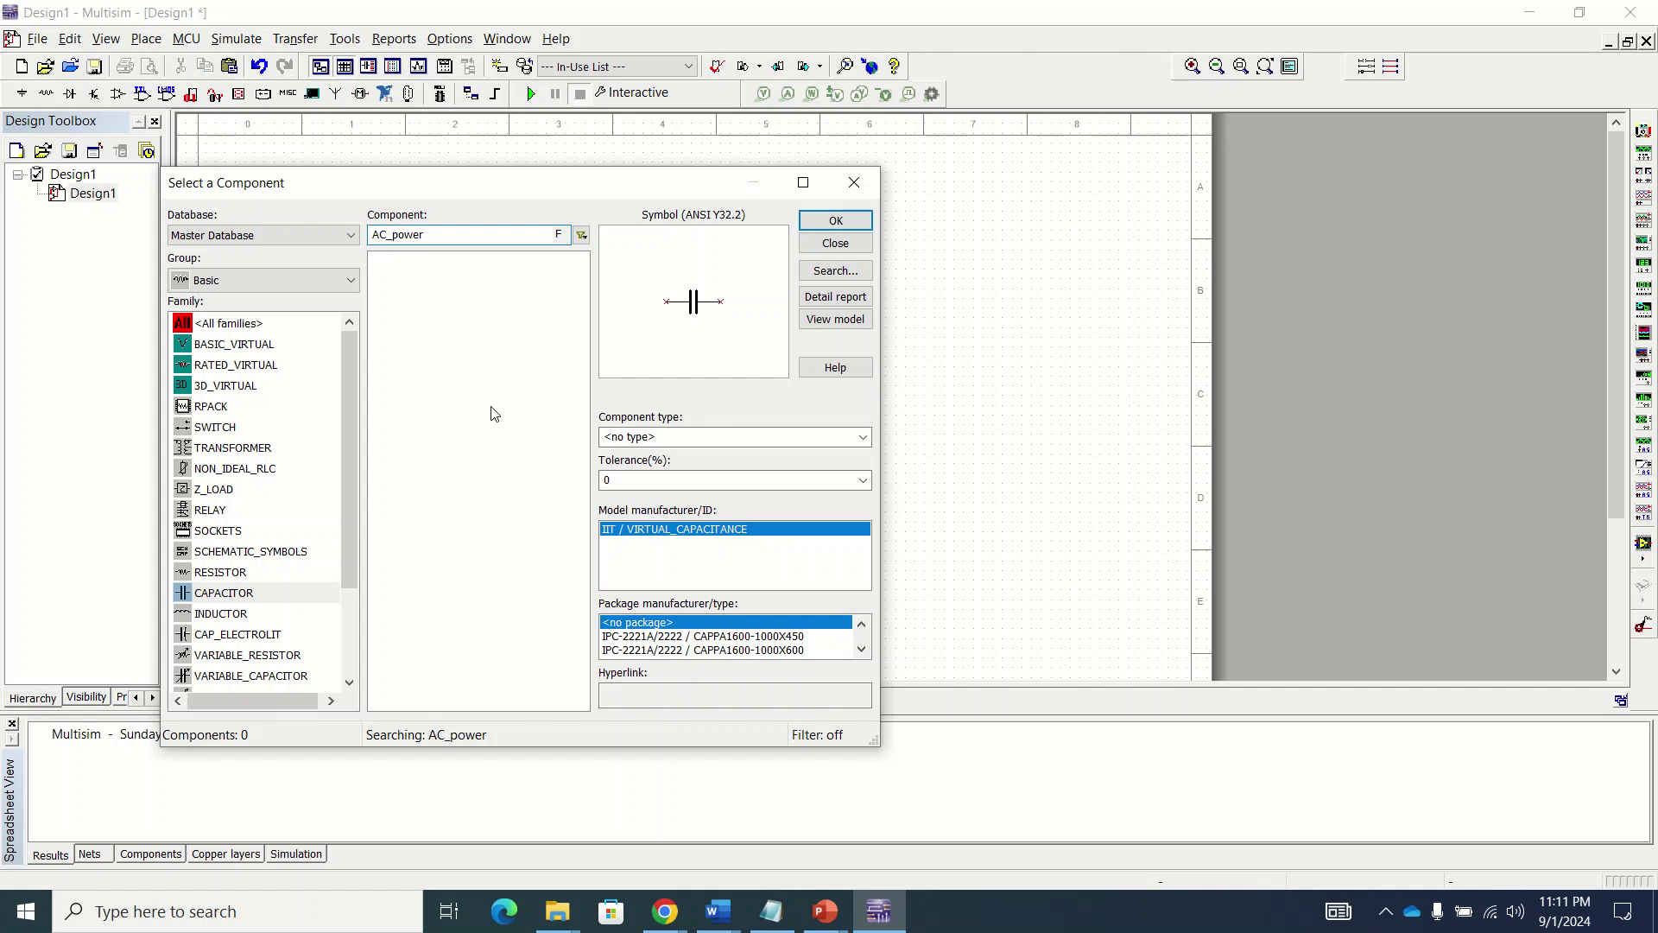
click(440, 236)
key(BackSpace)
key(BackSpace)
key(BackSpace)
key(BackSpace)
click(350, 281)
click(308, 304)
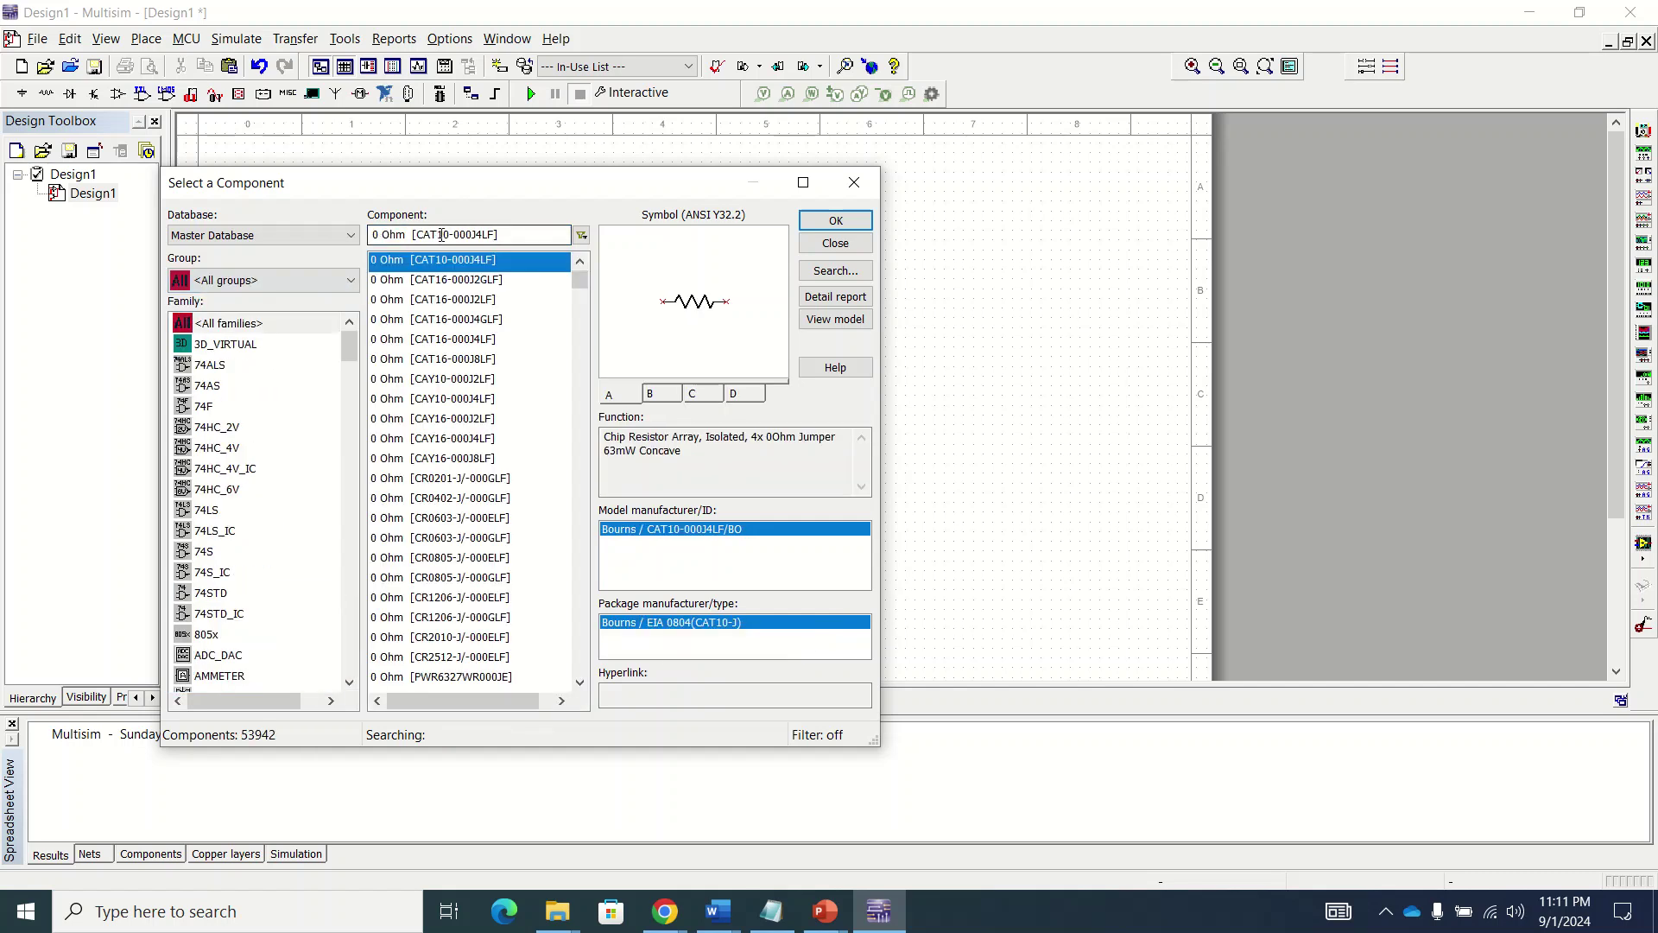
Step: Clear the component name and search all groups for "Ac"
click(520, 233)
double_click(519, 233)
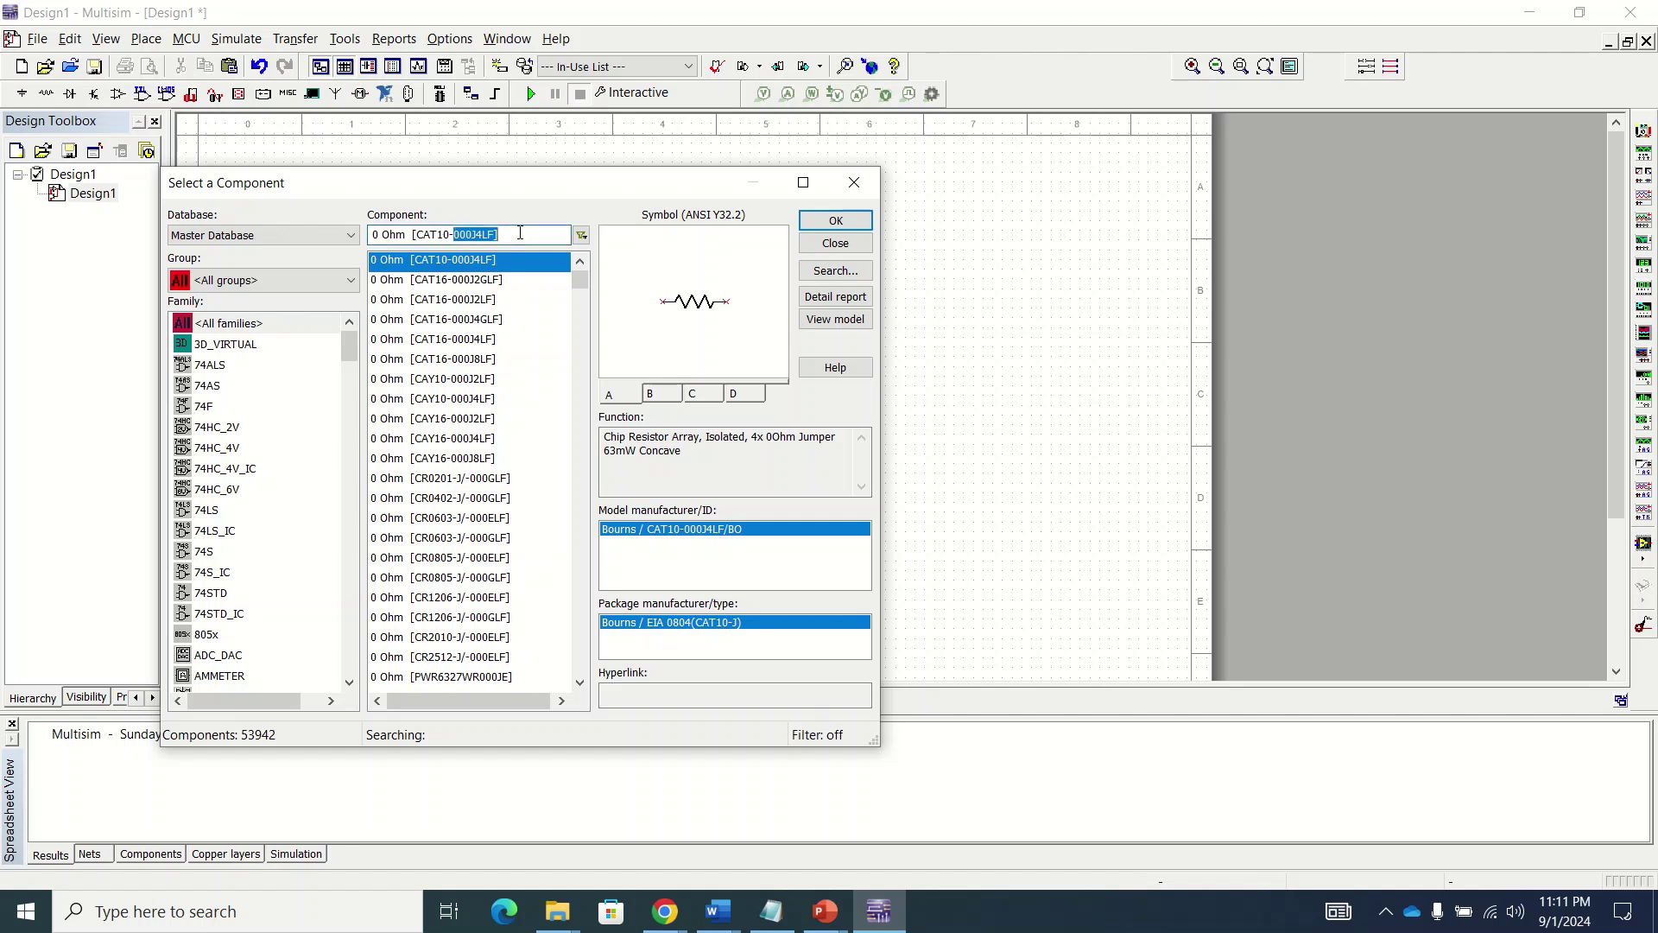
key(BackSpace)
key(BackSpace)
key(BackSpace)
key(BackSpace)
key(BackSpace)
key(BackSpace)
key(BackSpace)
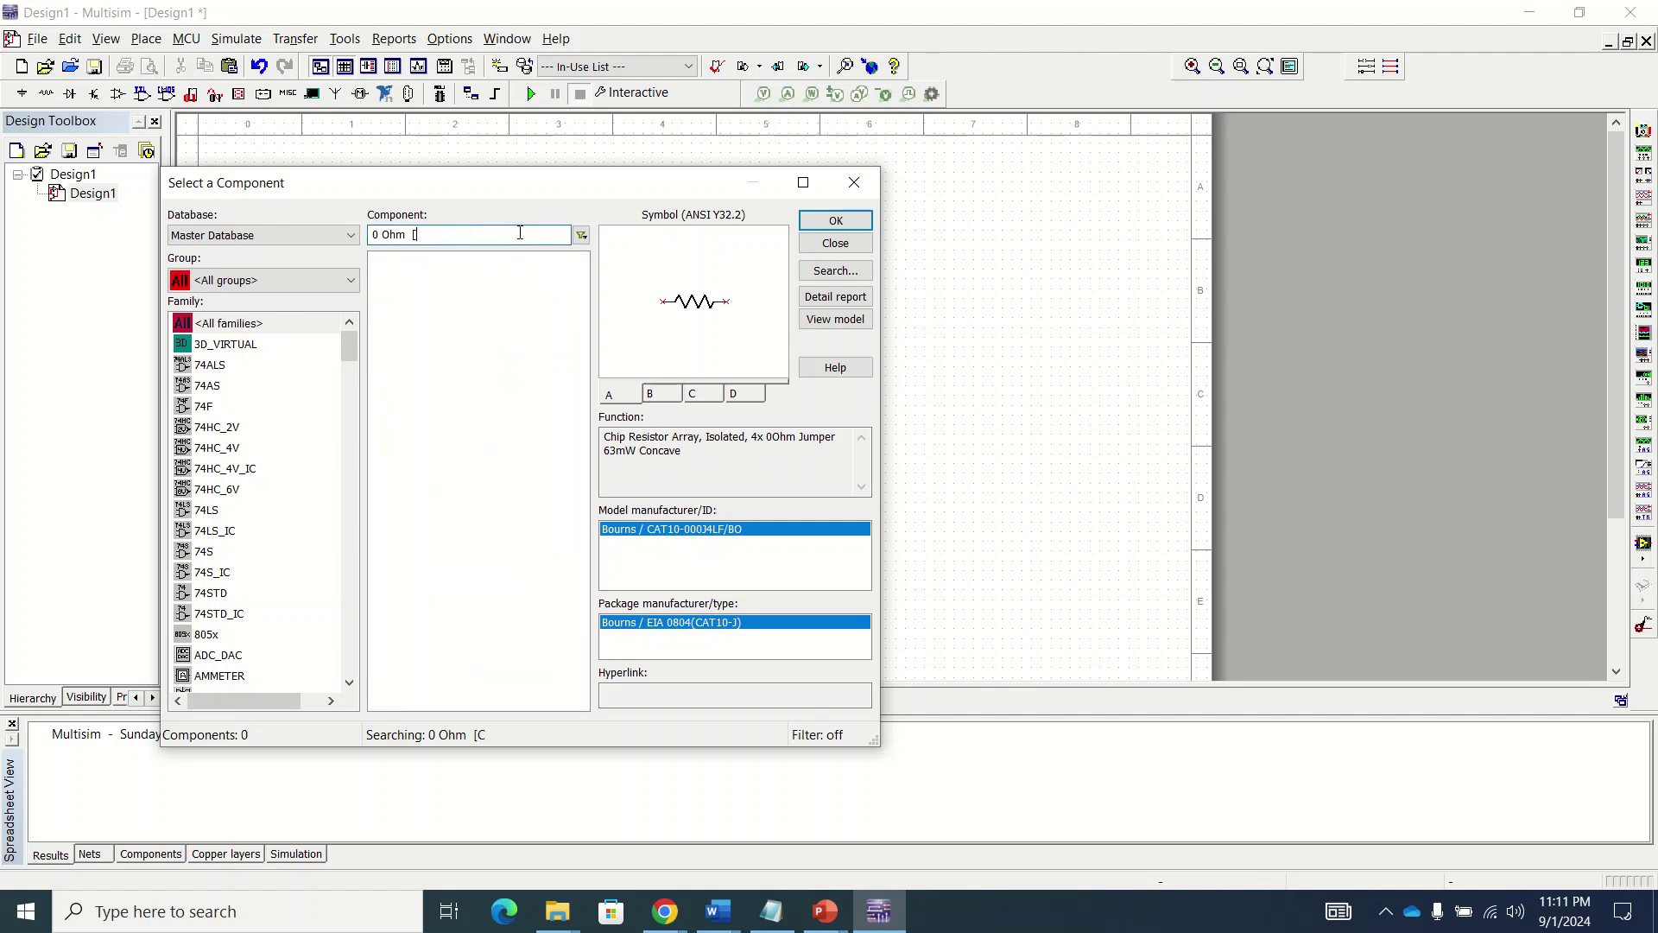
key(BackSpace)
key(BackSpace)
key(BackSpace)
key(BackSpace)
key(BackSpace)
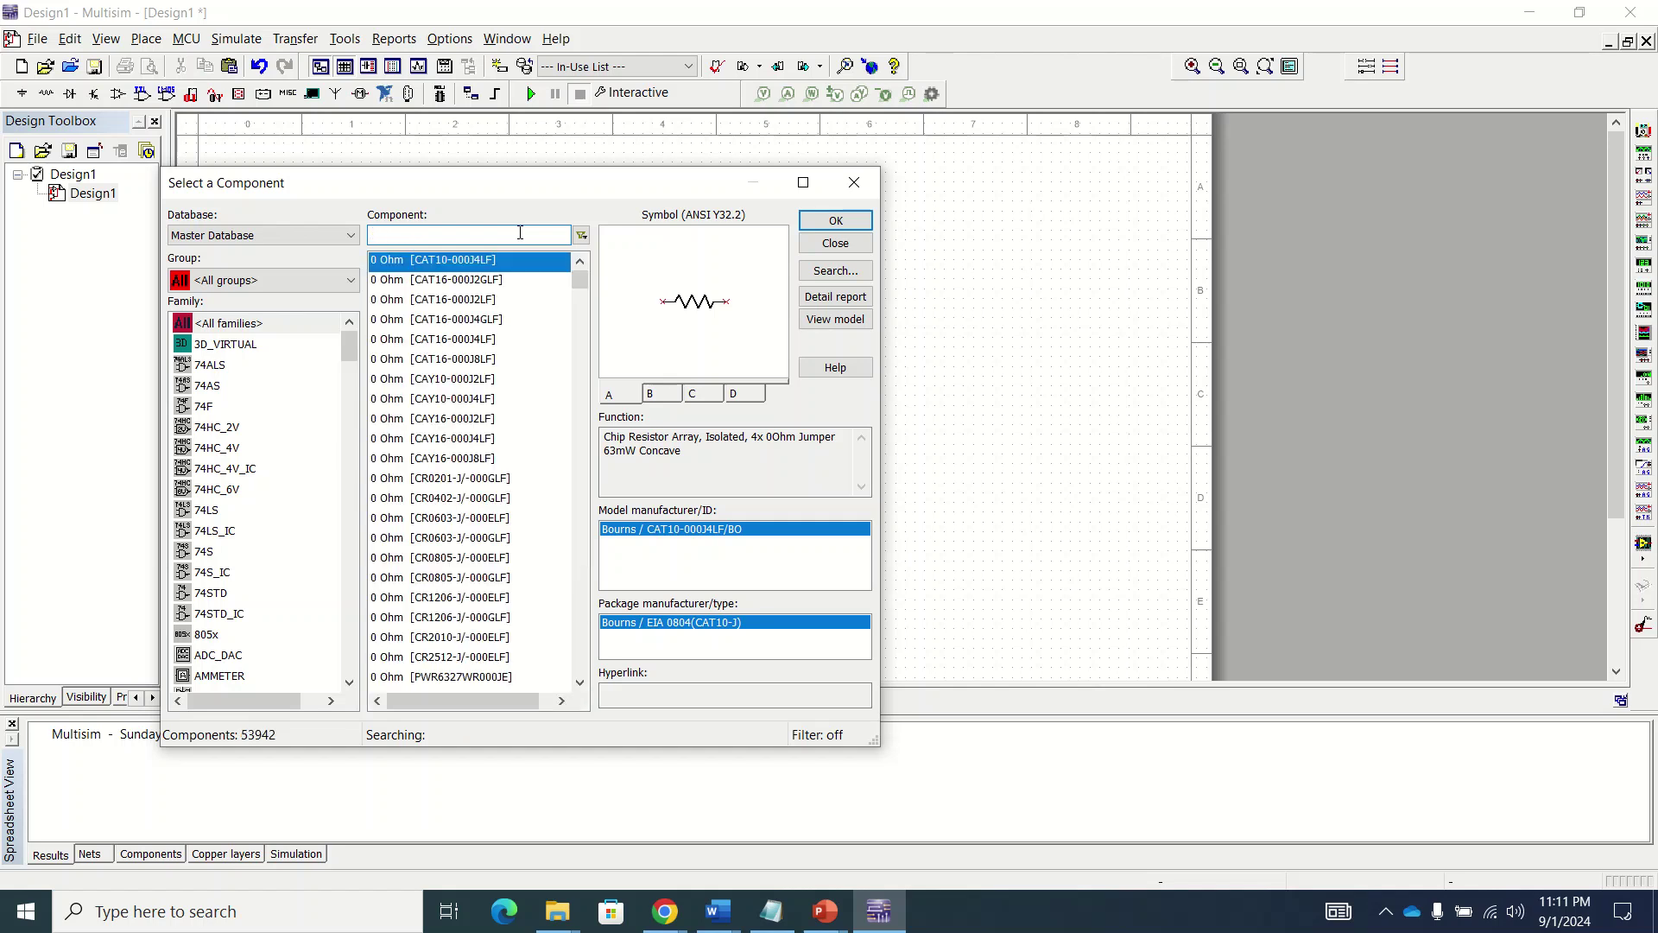
text(Ac)
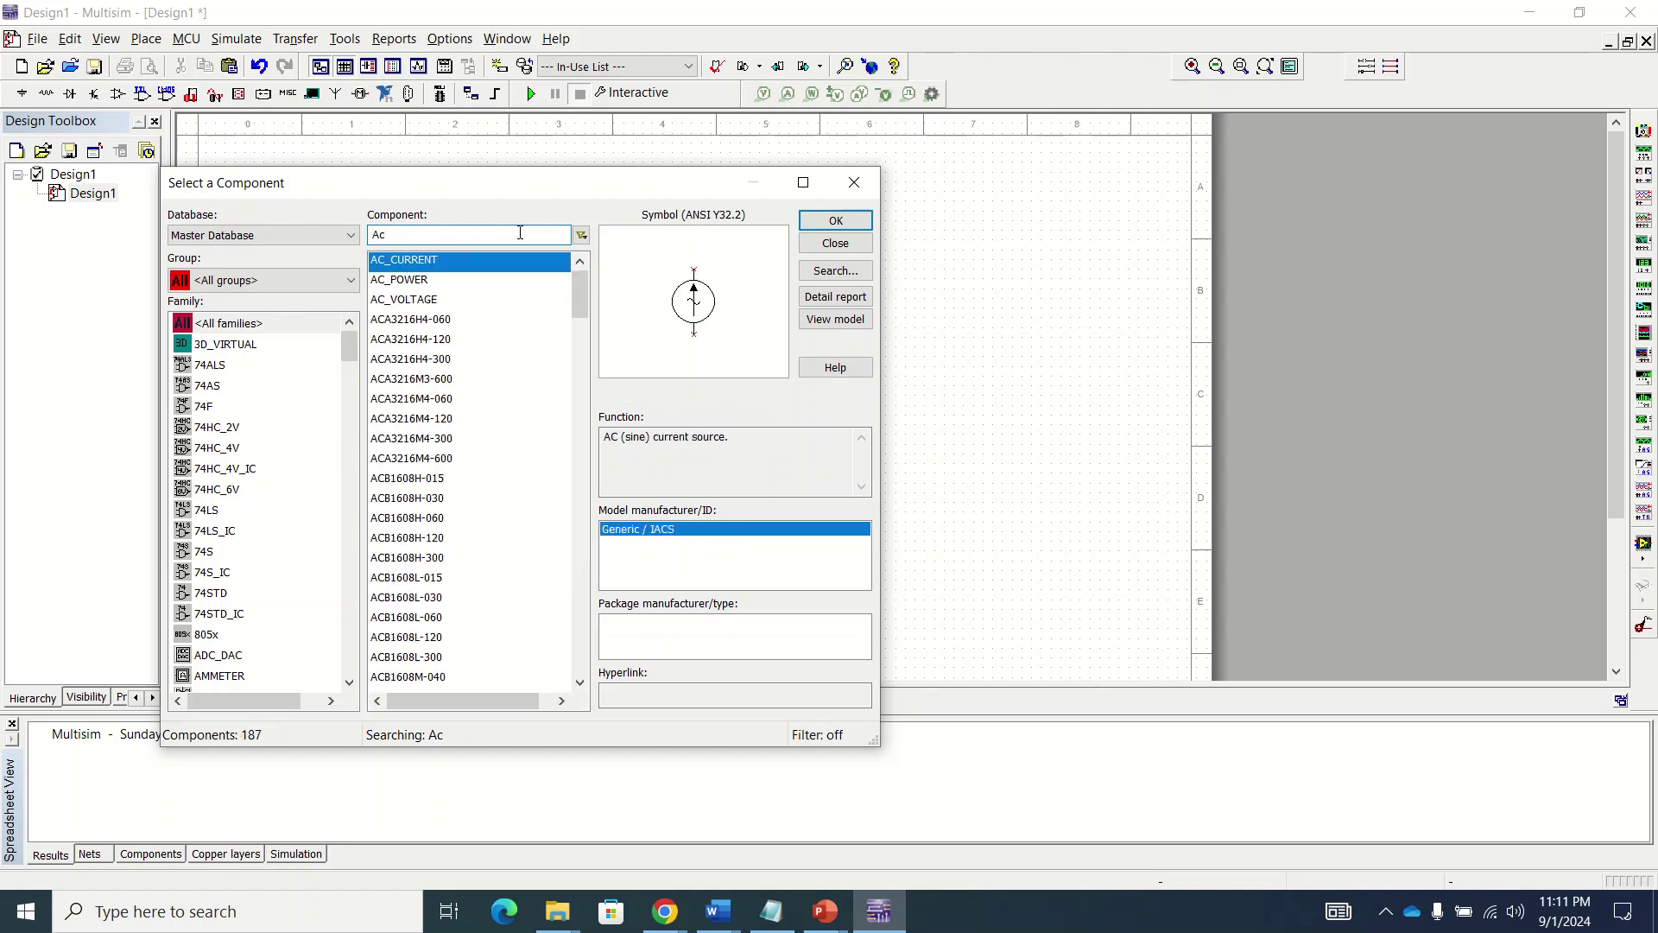
Step: Place an AC_VOLTAGE source on the schematic to the left of resistor R1 and capacitor C1
click(469, 300)
click(835, 221)
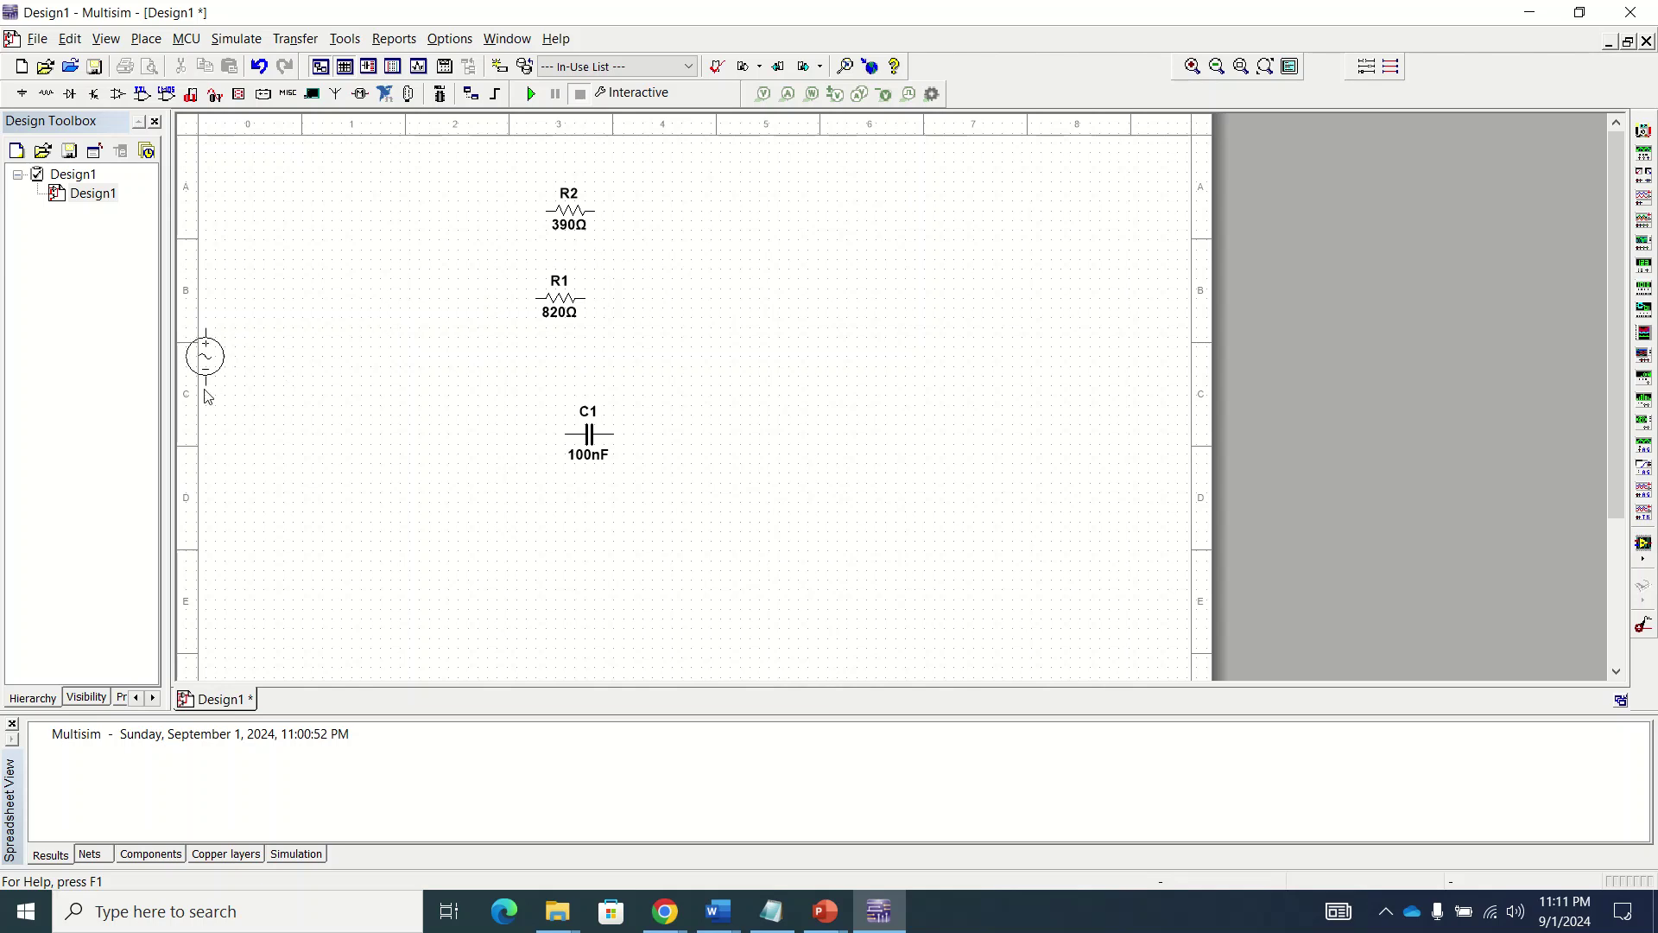
click(398, 378)
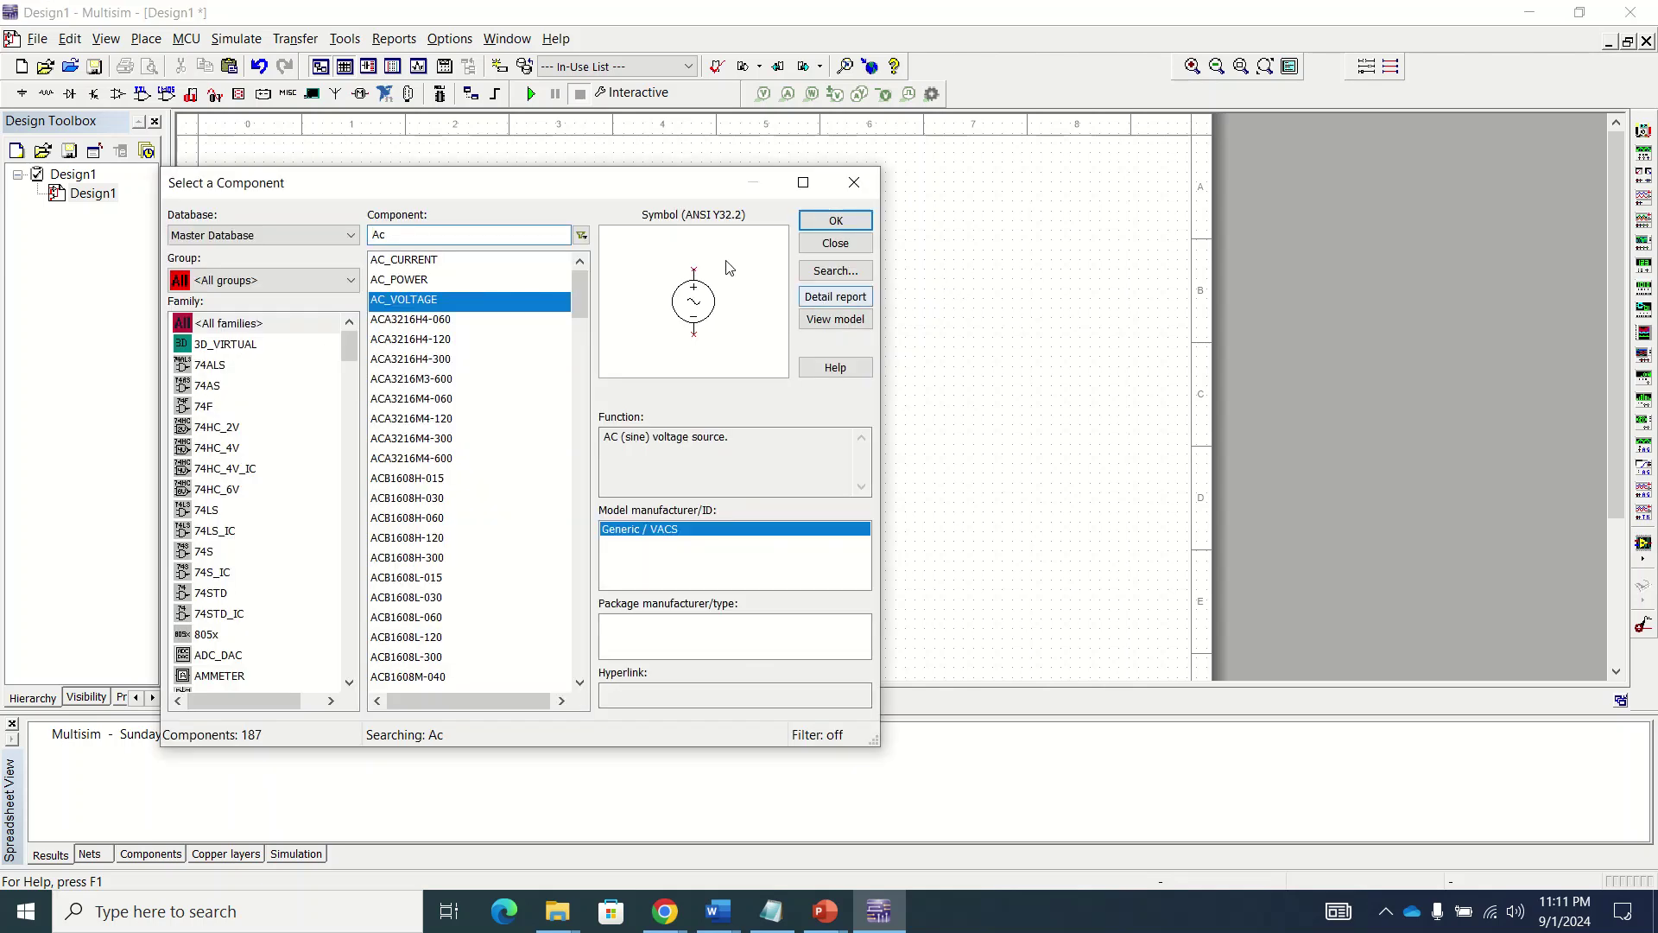
Step: Search for "ground", place a GROUND symbol below source V1 and close the component browser
double_click(502, 234)
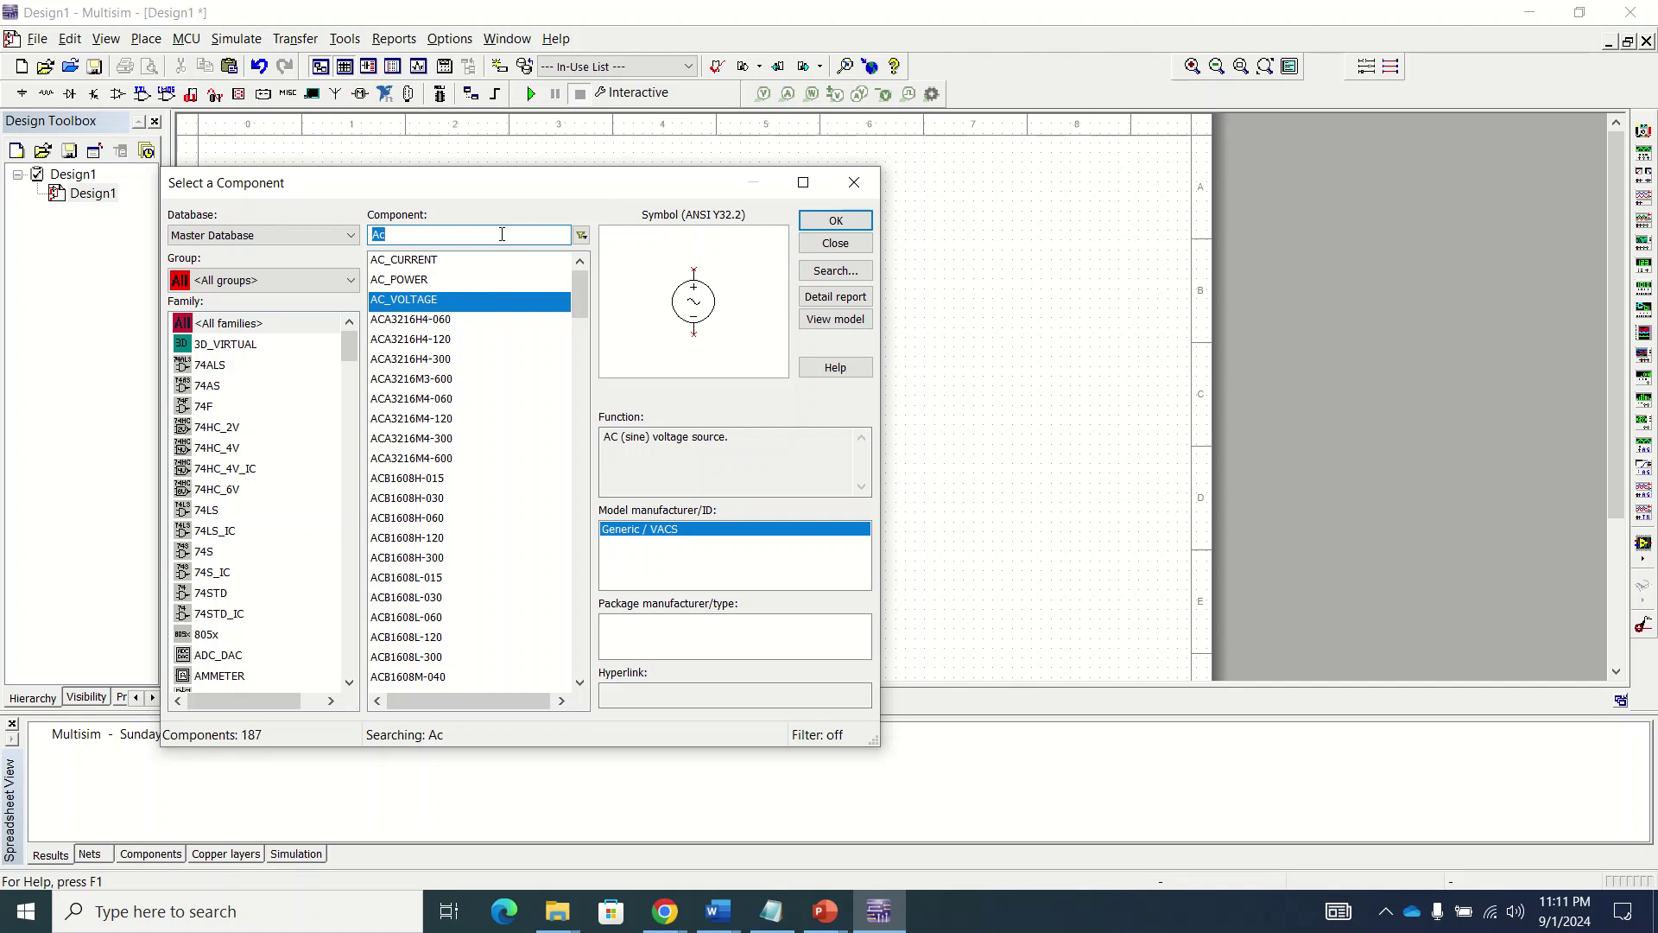
text(grou)
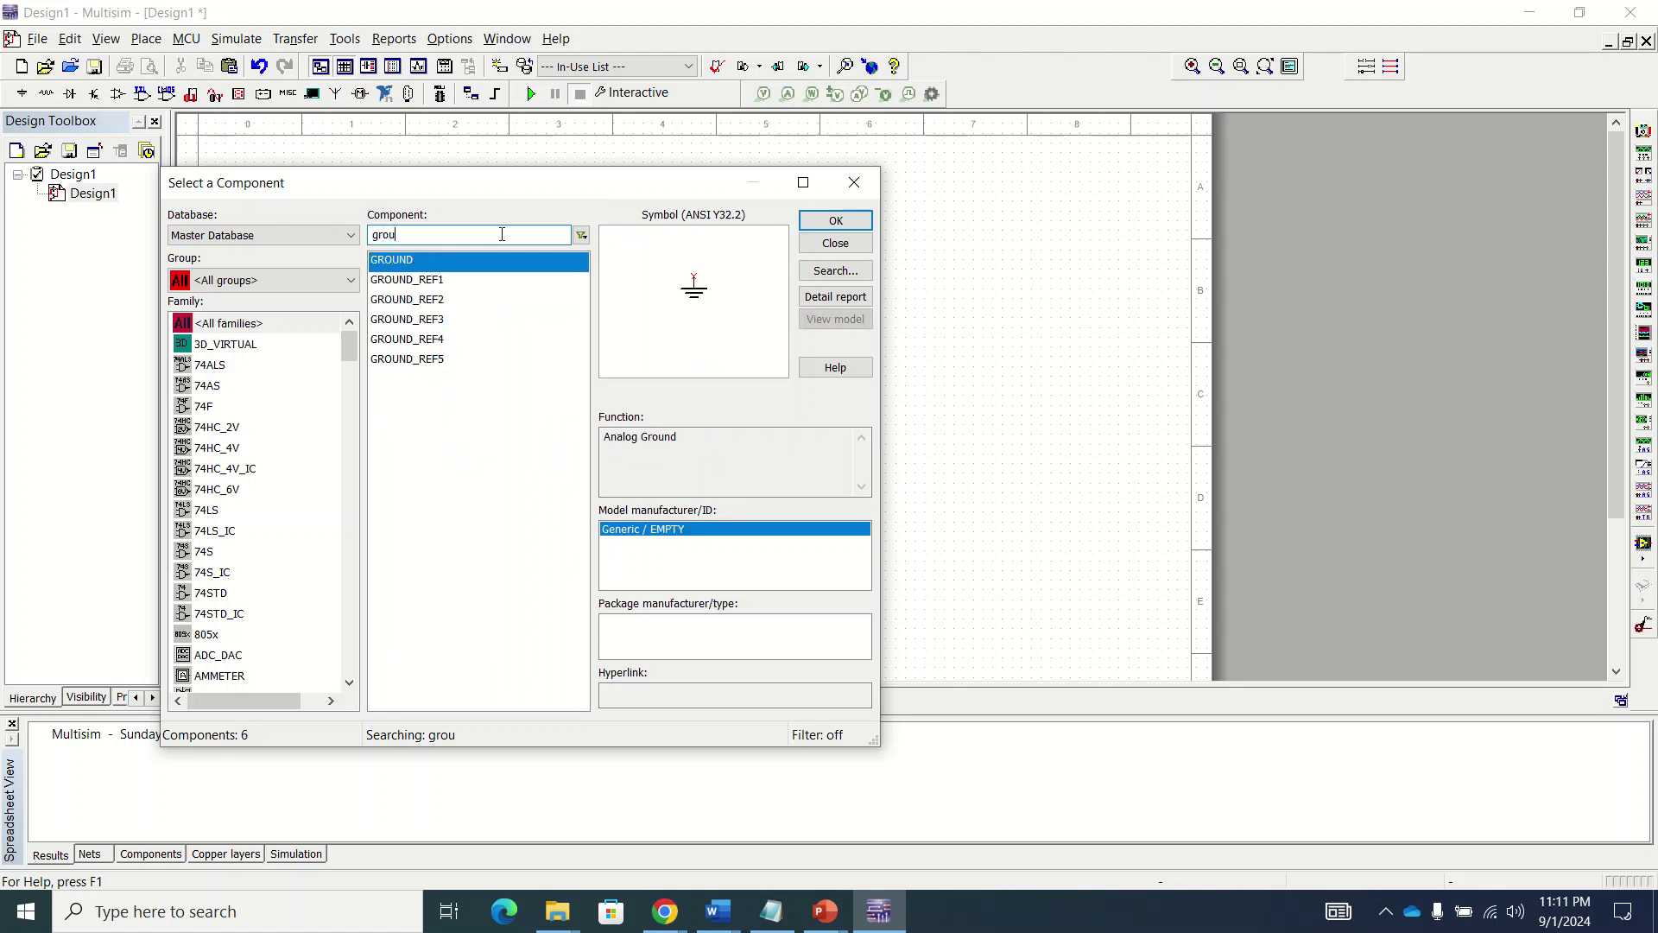
text(nd)
click(843, 242)
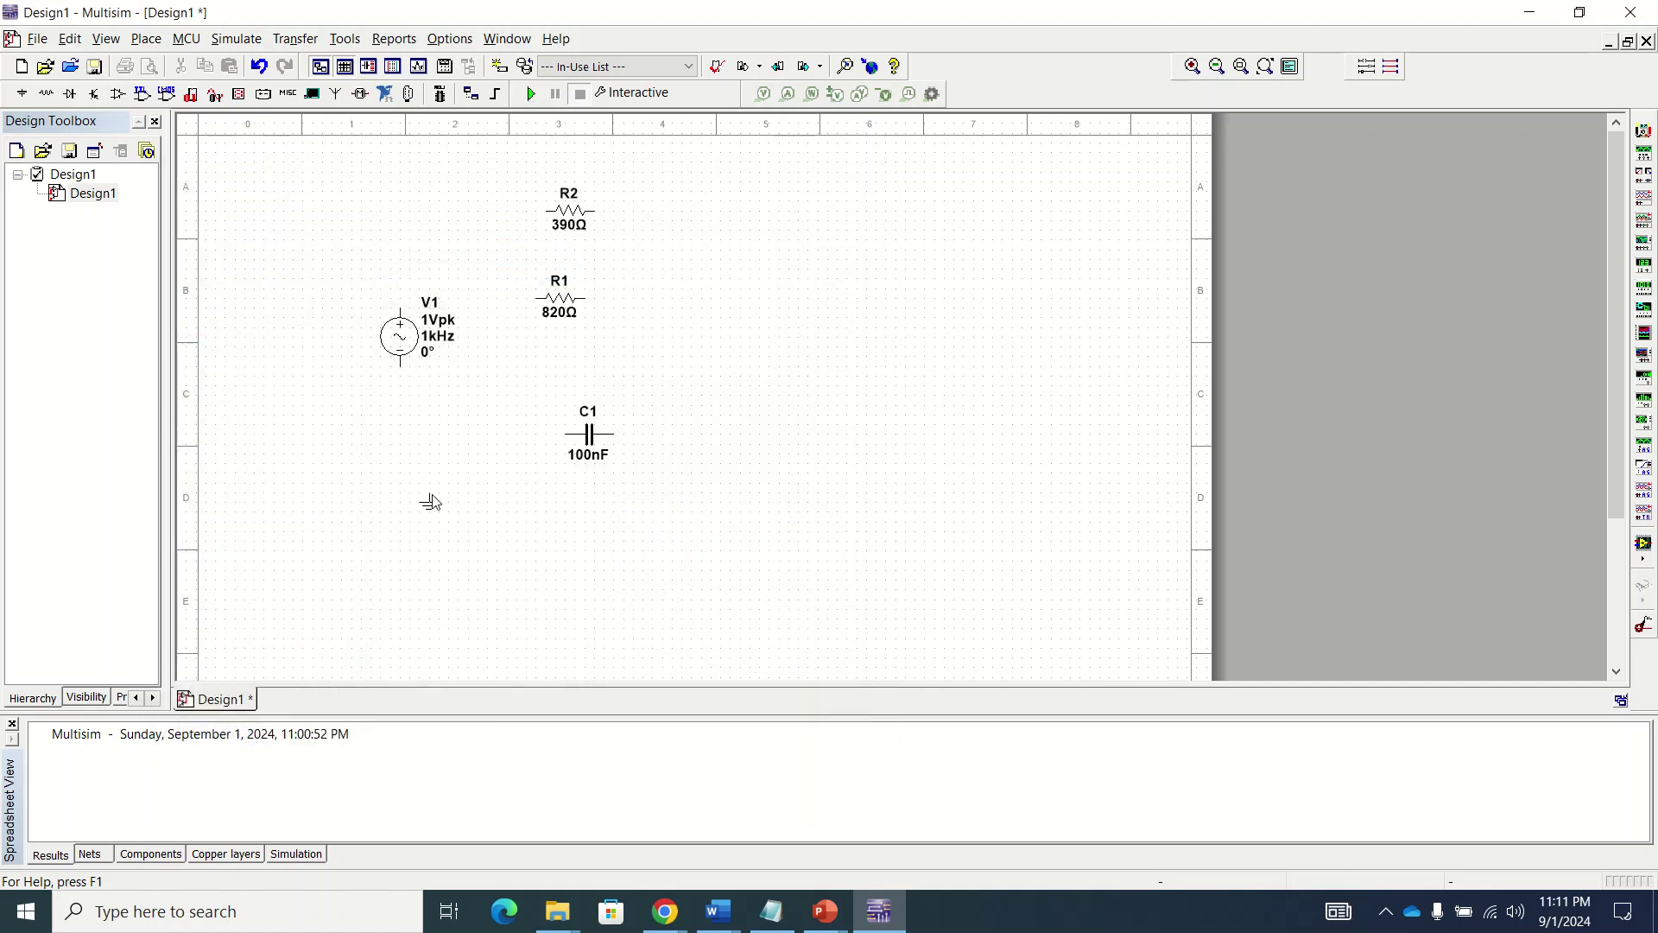
key(ctrl+w)
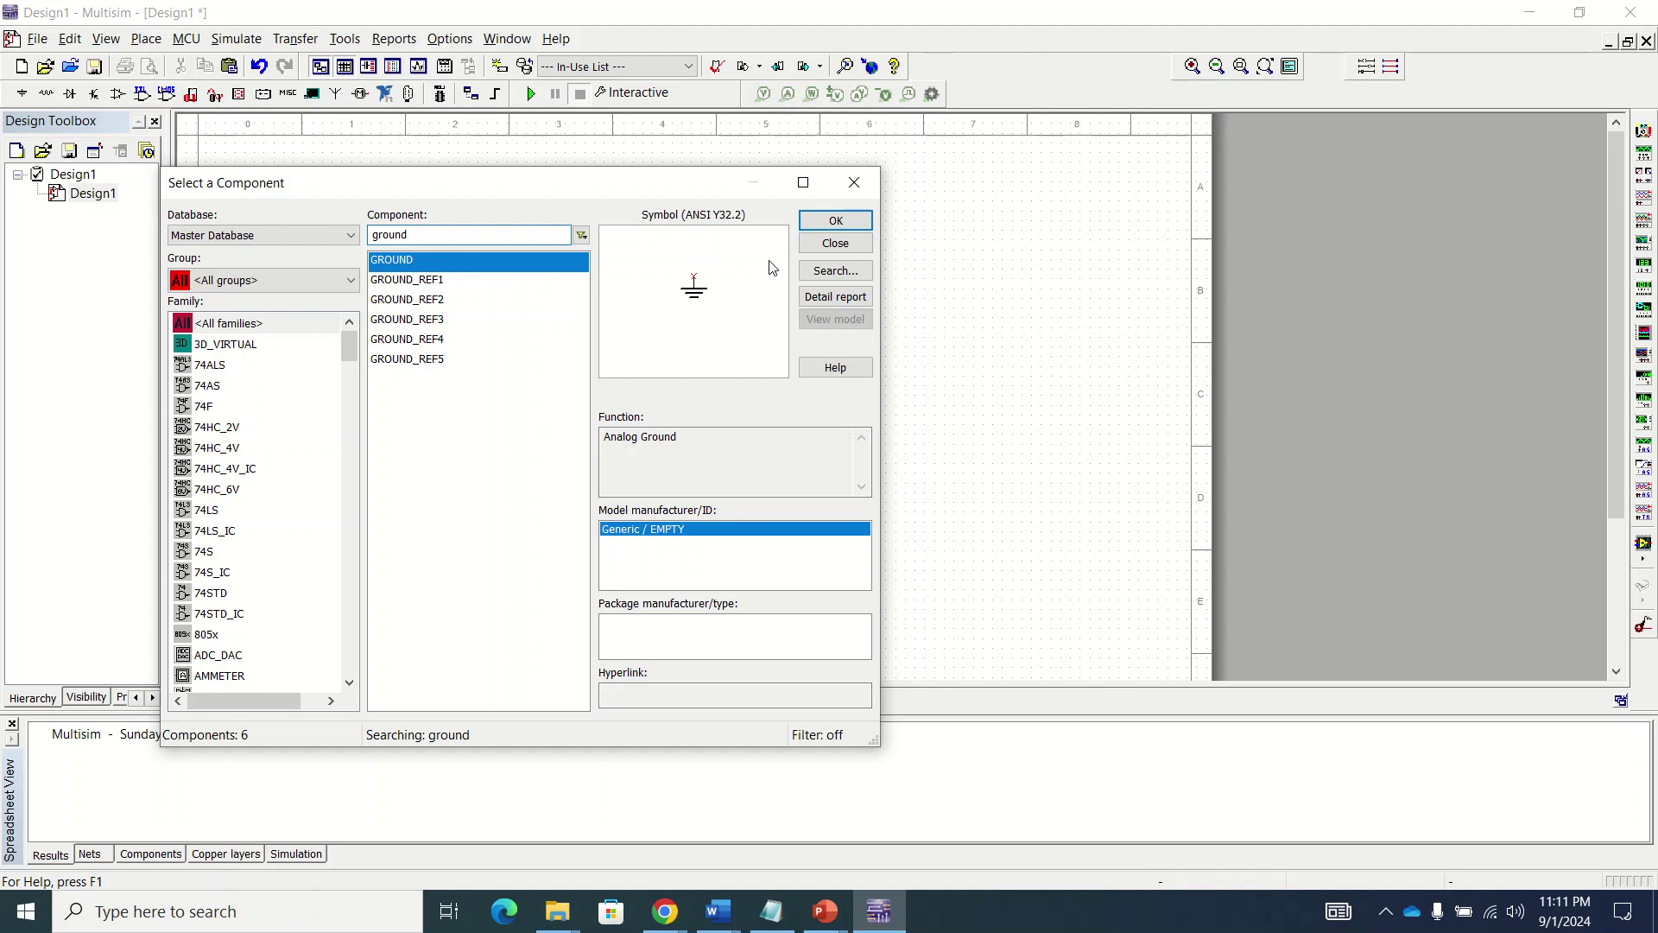
click(854, 183)
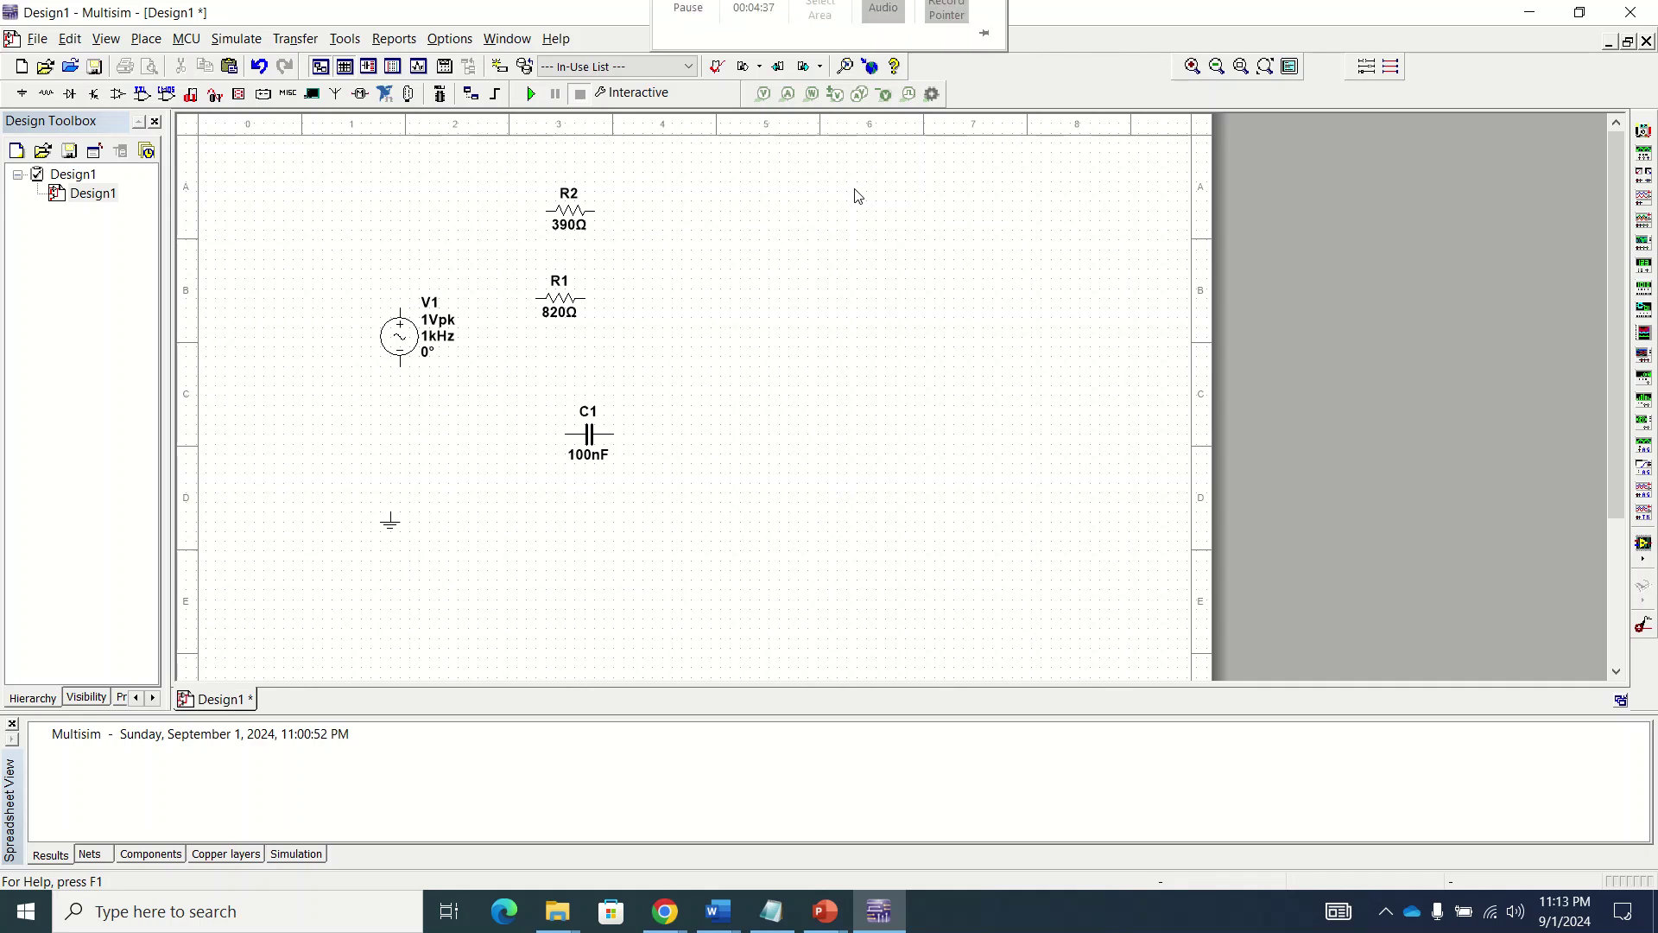
Step: Set the frequency of AC source V1 to 60 Hz
double_click(400, 334)
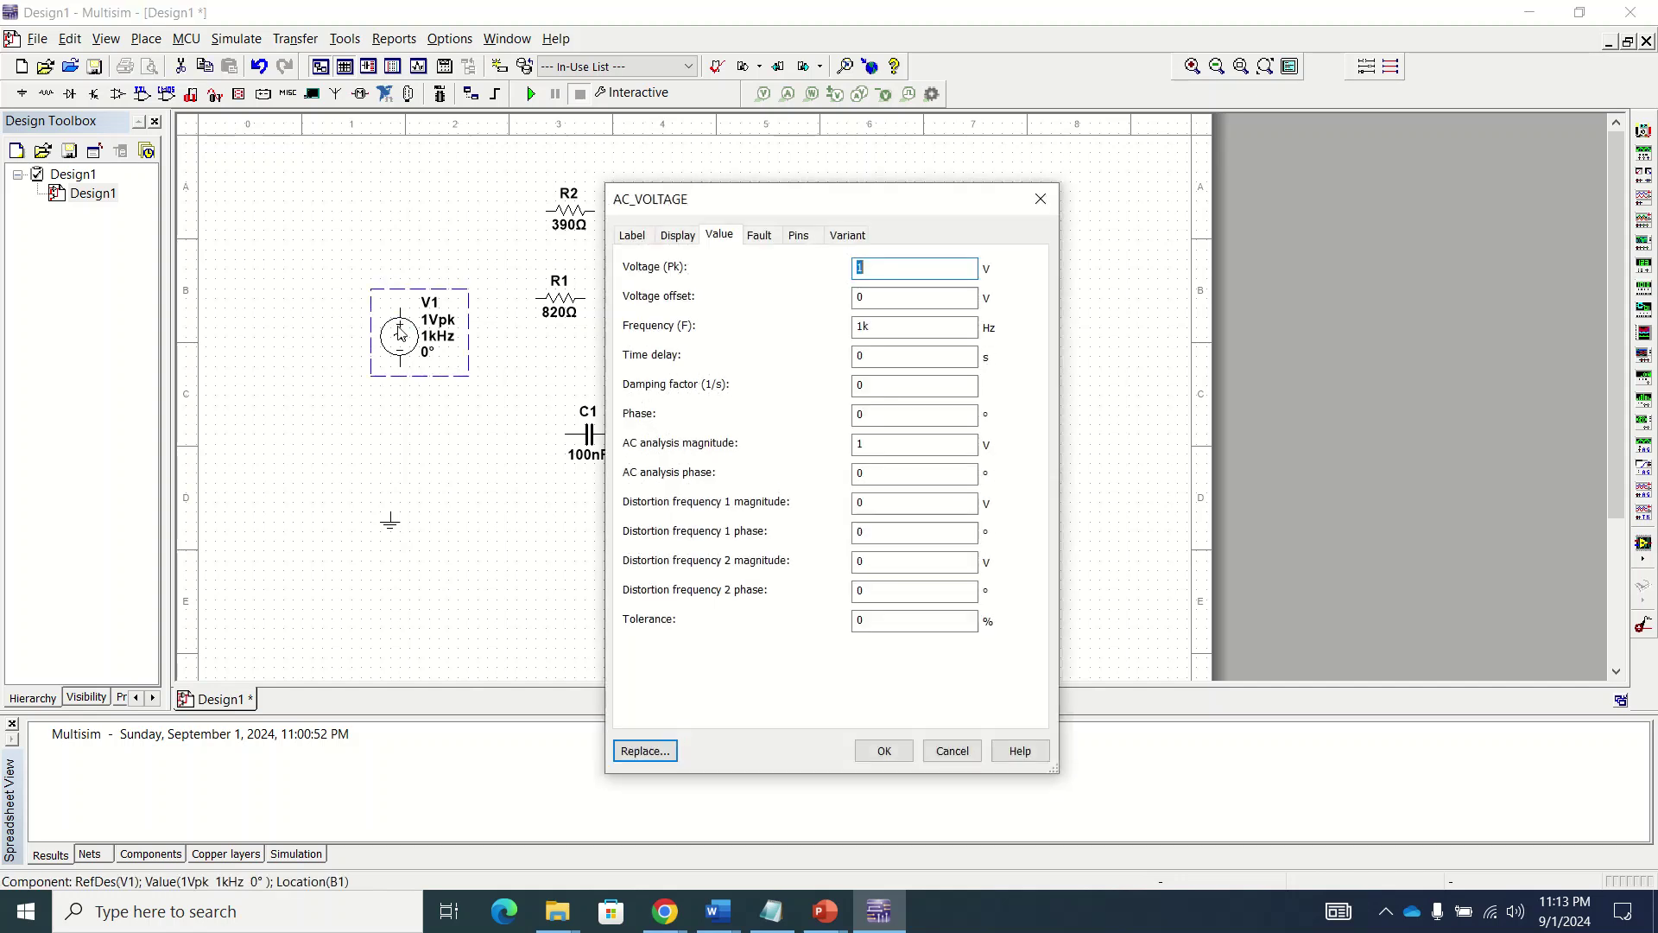
click(924, 332)
double_click(925, 333)
text(60)
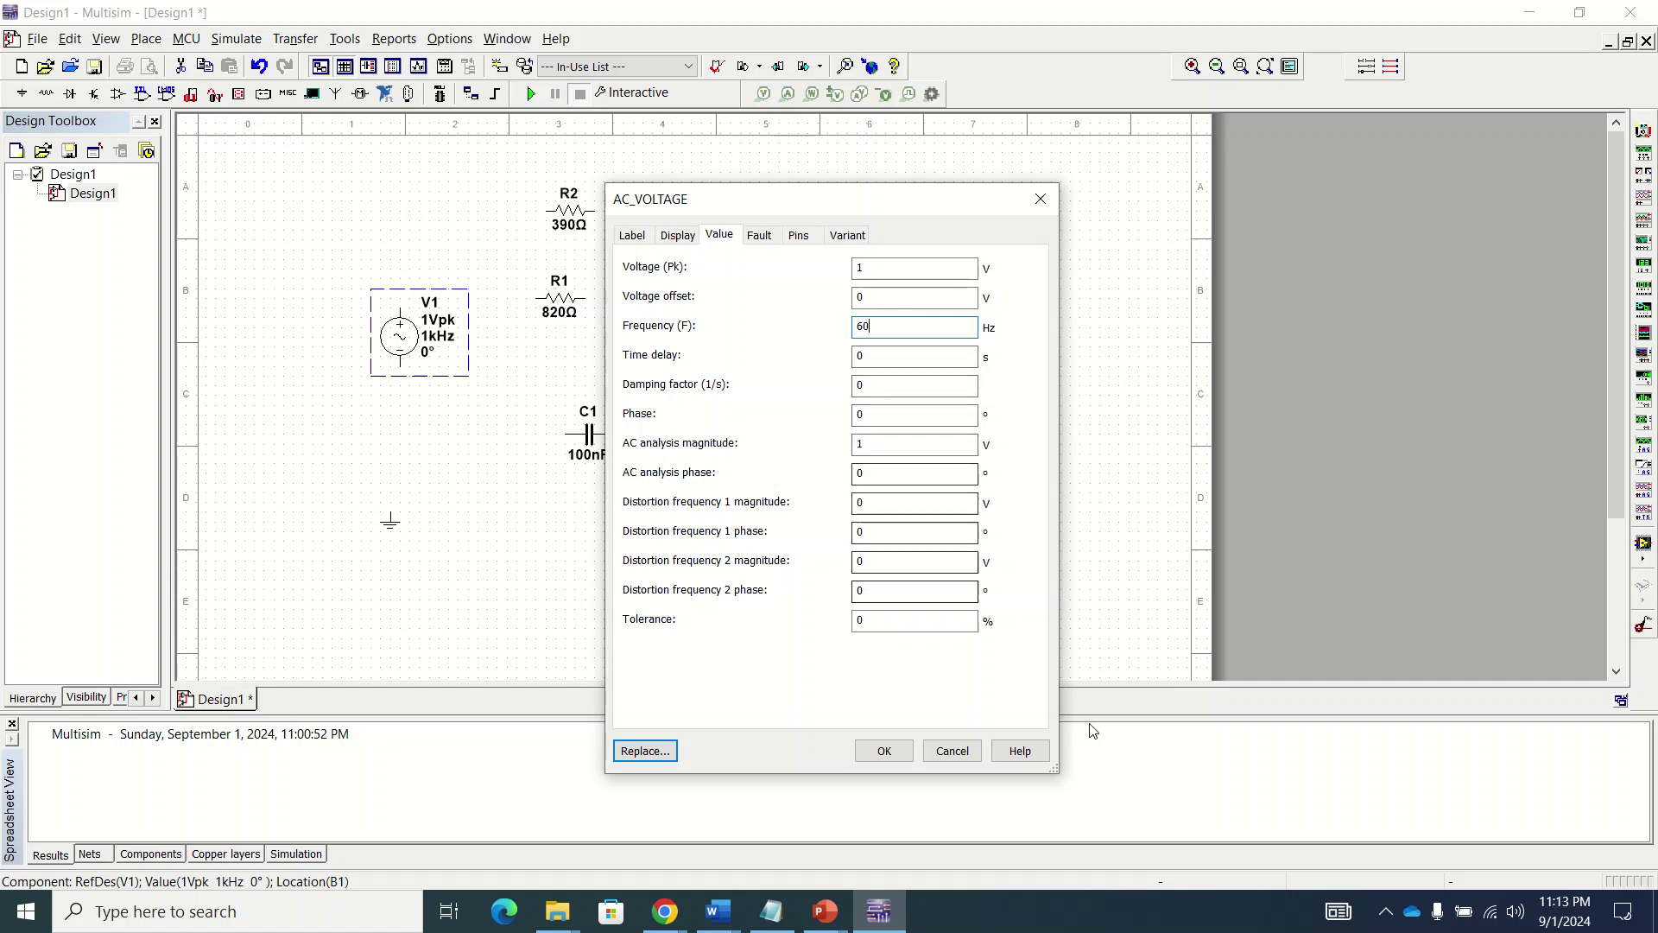
click(885, 752)
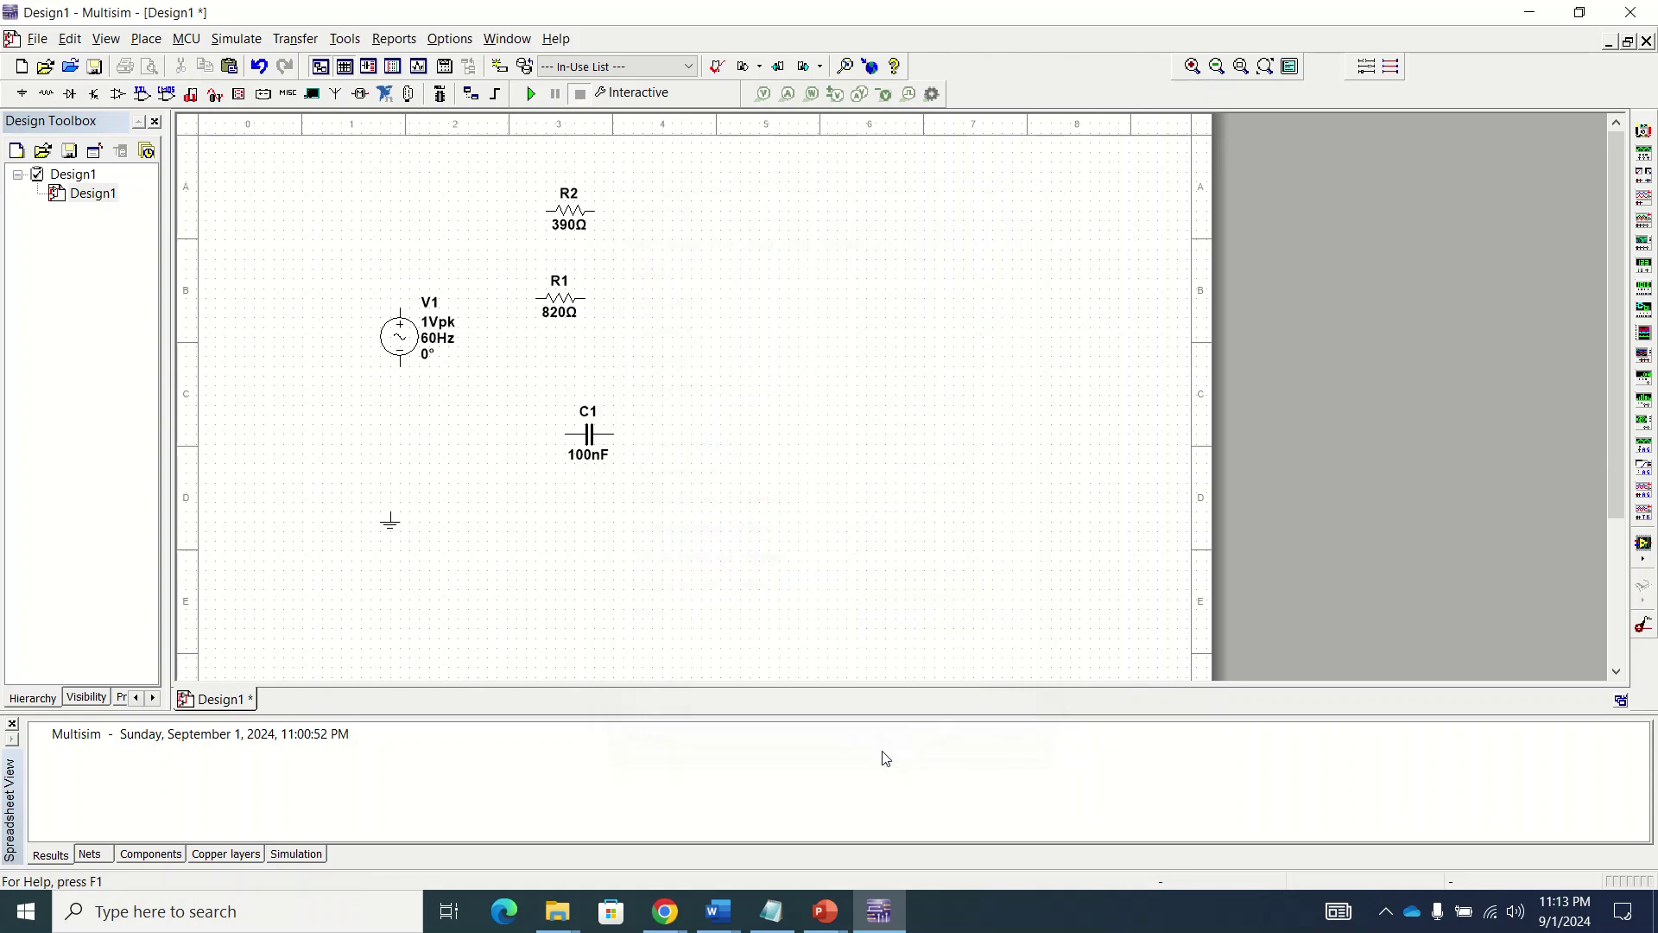
Step: Set the peak voltage of AC source V1 to 10 V
double_click(439, 335)
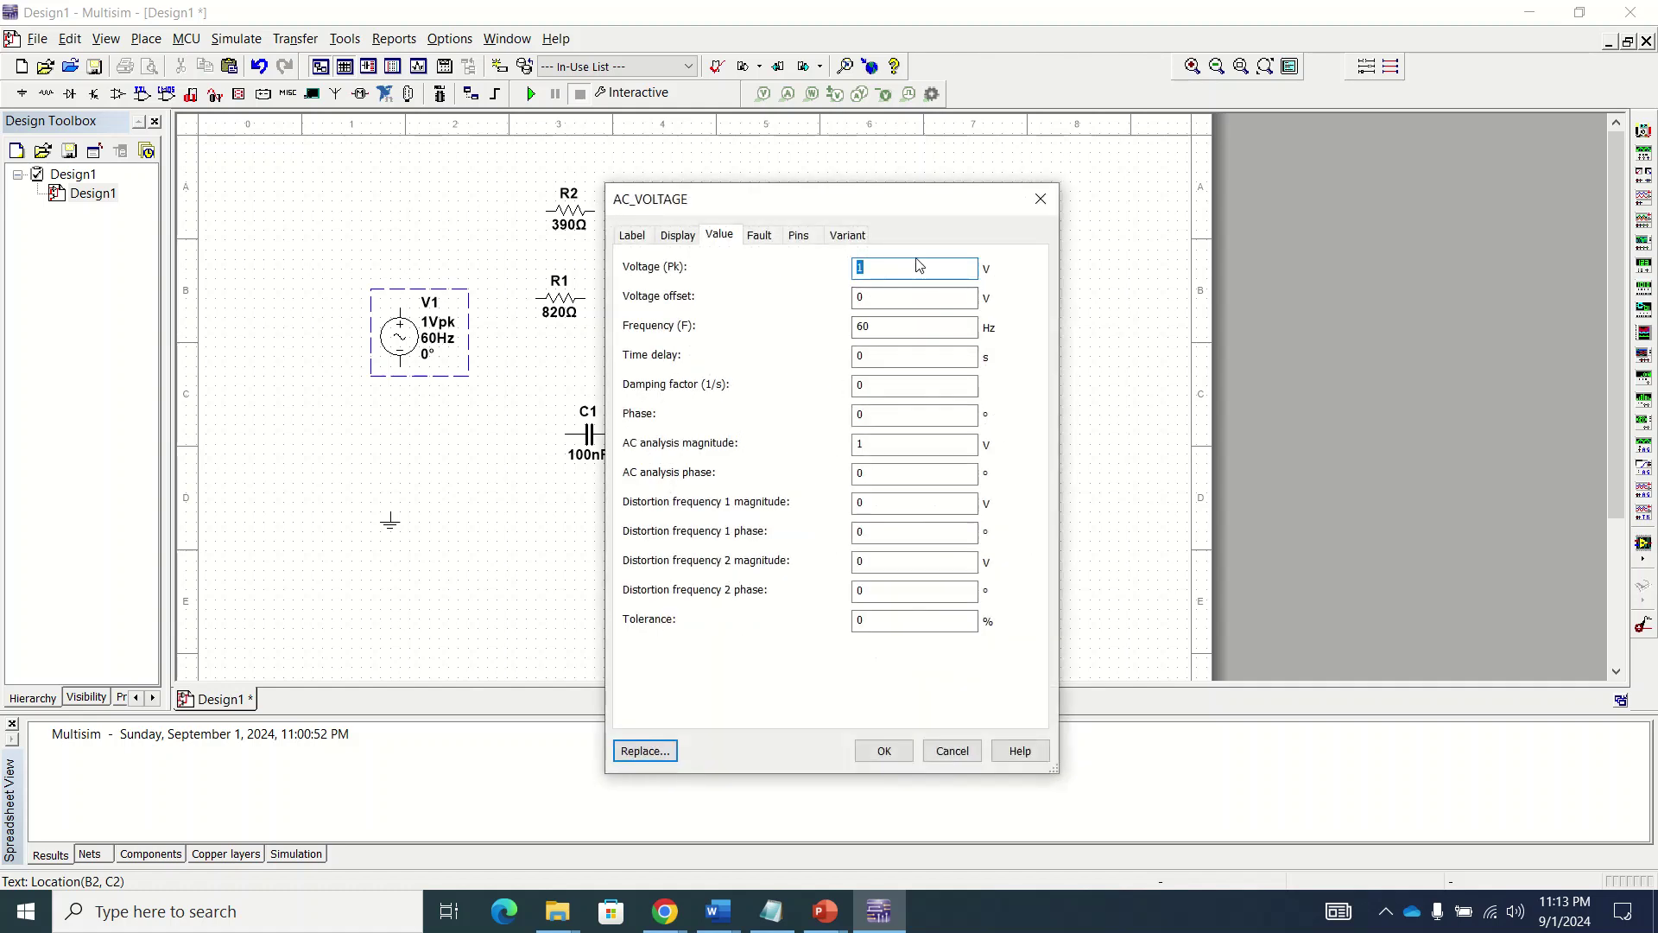
text(10)
click(884, 751)
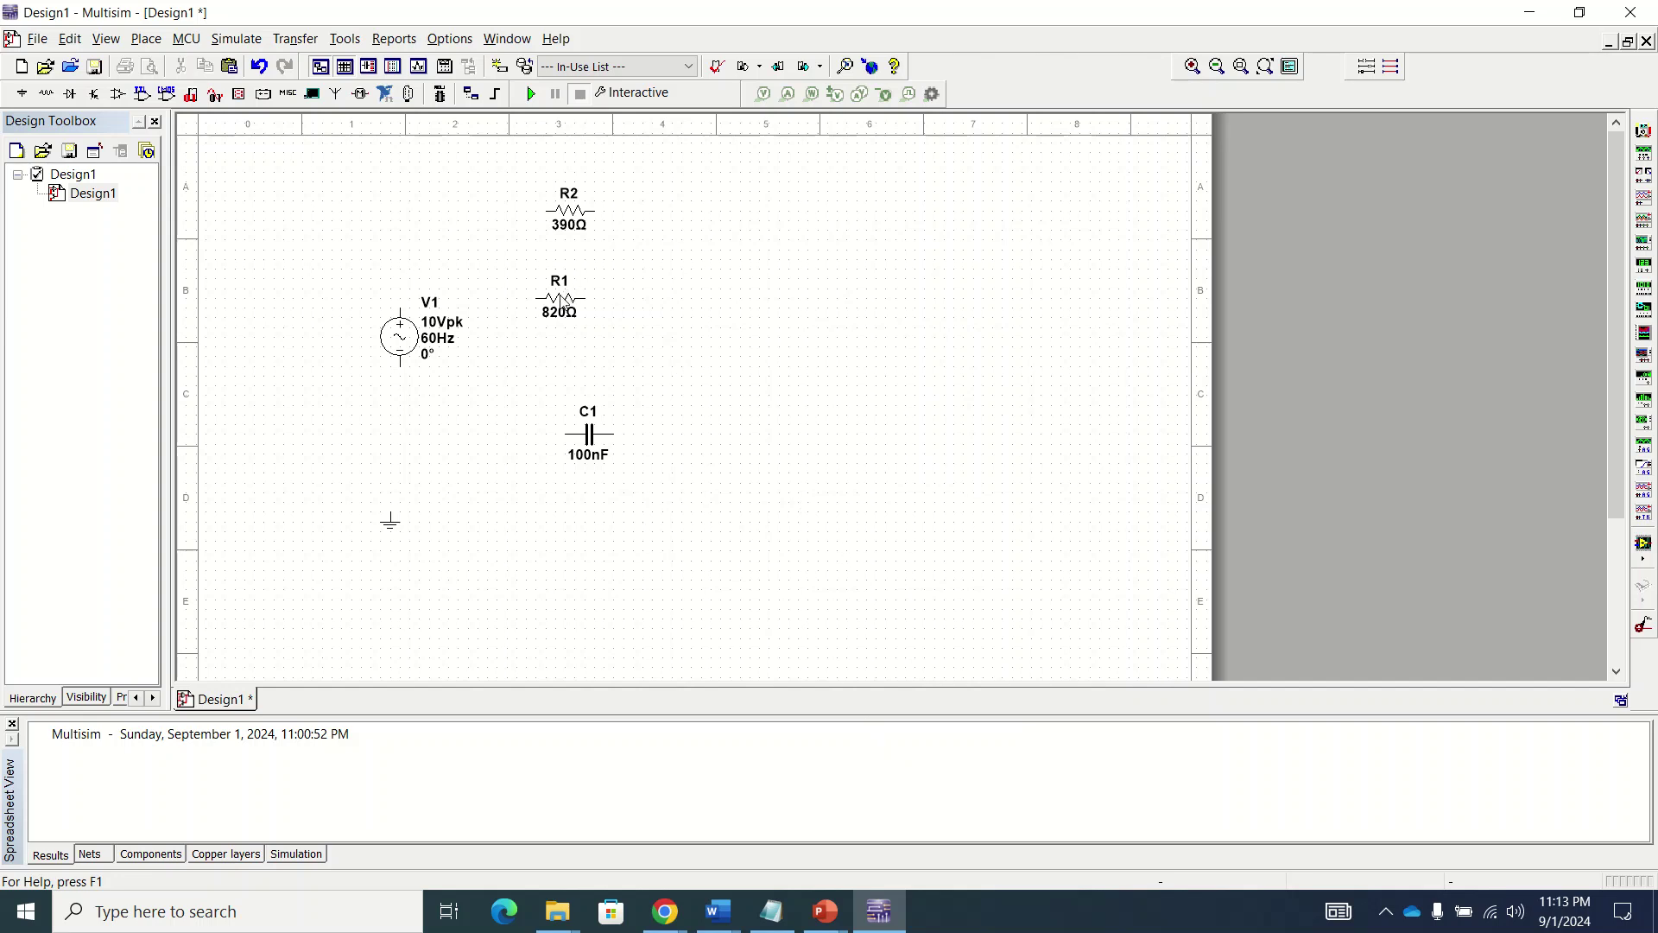
Step: Move the 820 Ω resistor R1 up and to the left, just above and to the right of source V1
drag(562, 302, 495, 264)
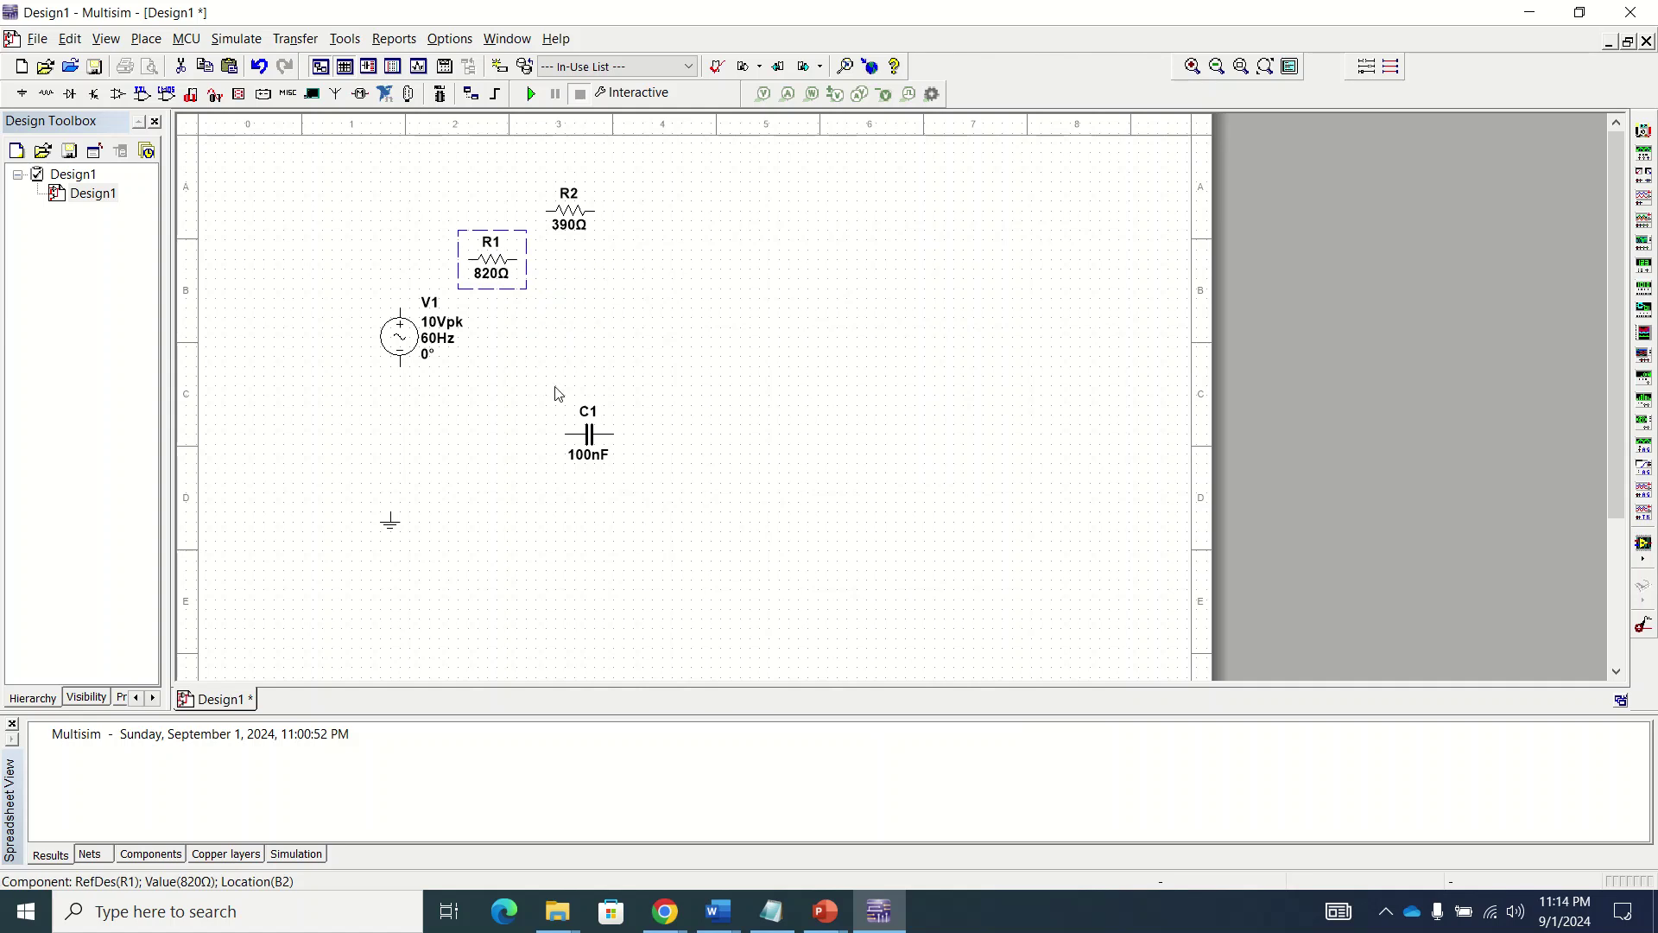
click(577, 211)
key(ctrl+z)
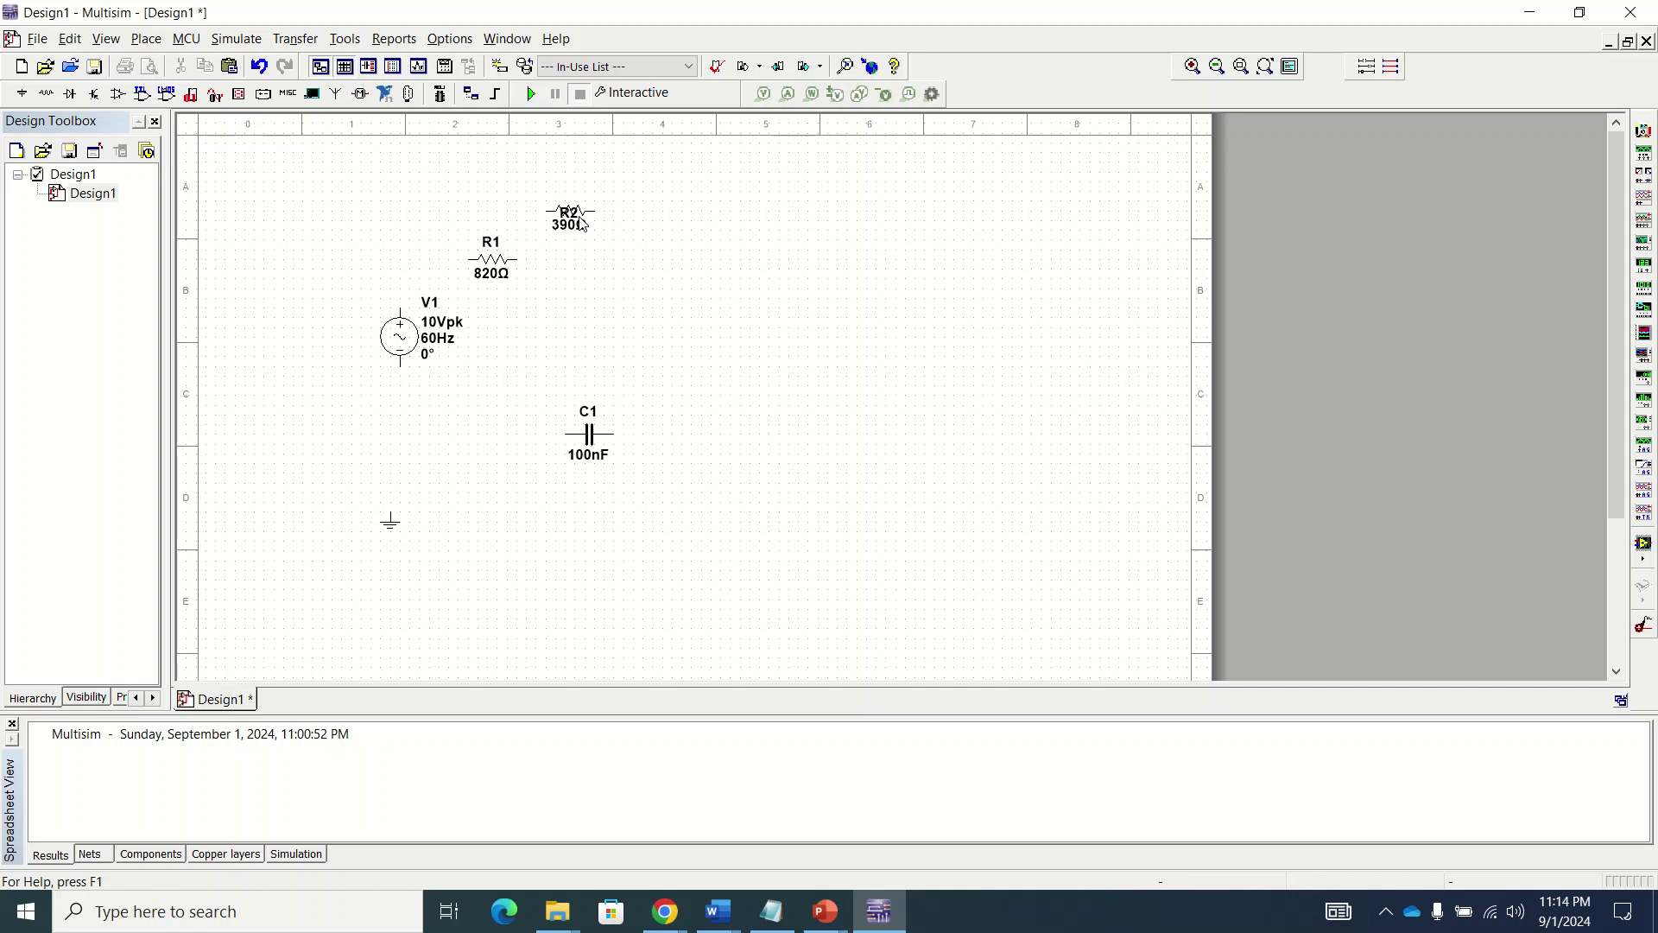
Step: Rotate capacitor C1 90° clockwise and move it up, below and to the right of R1
right_click(588, 437)
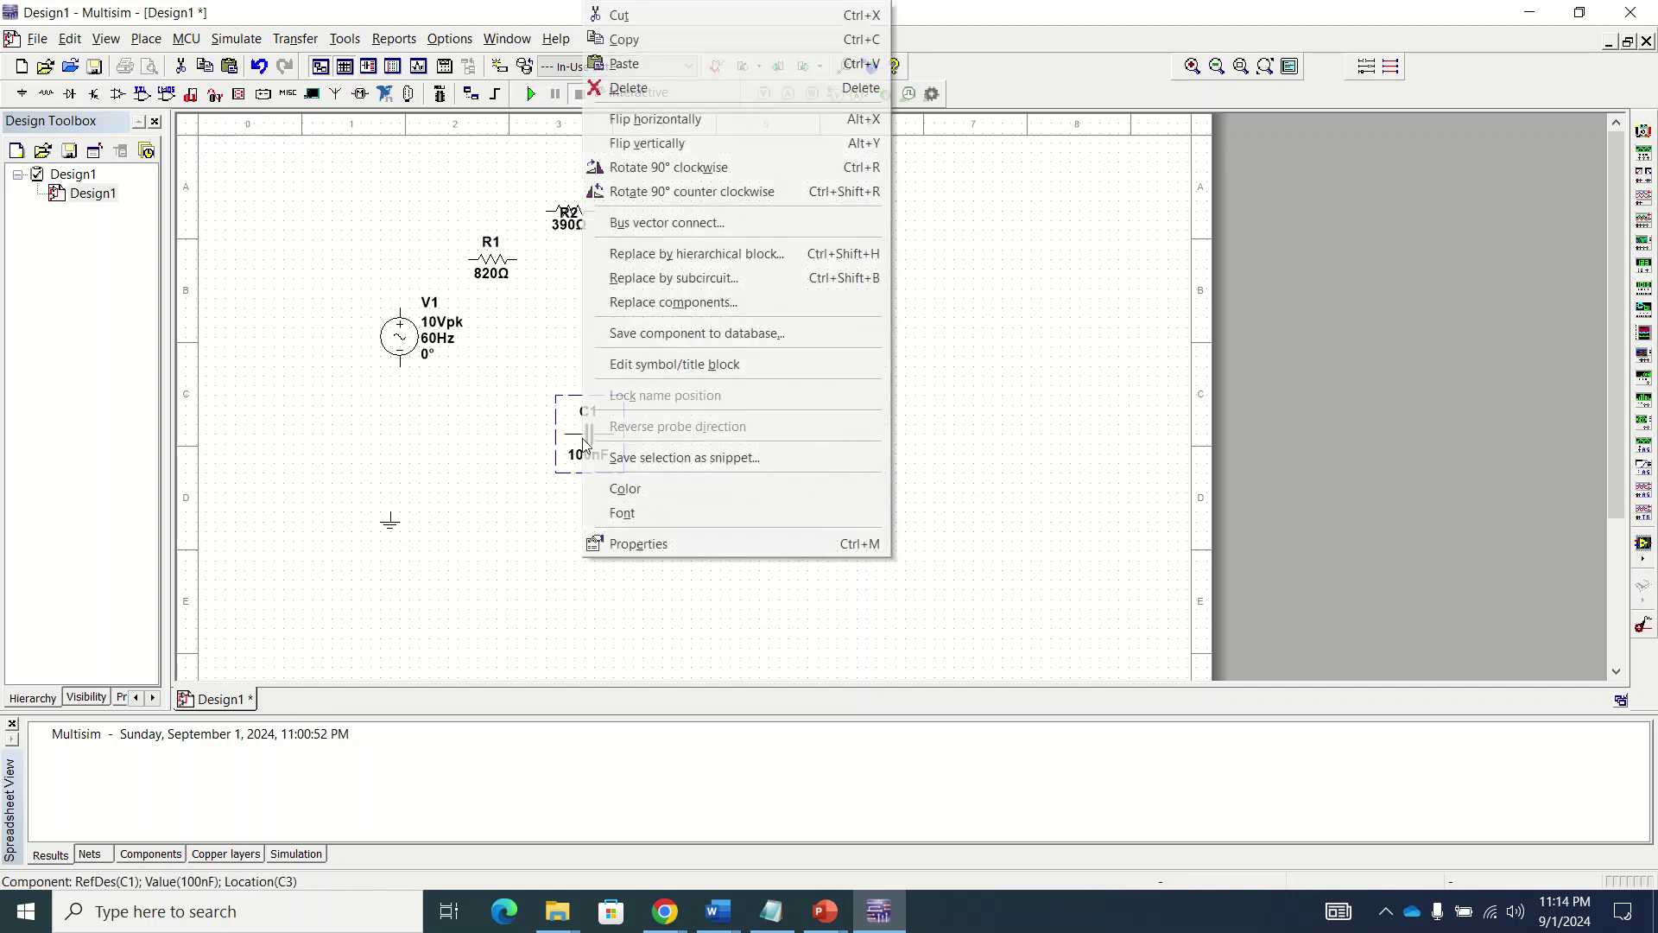
click(826, 177)
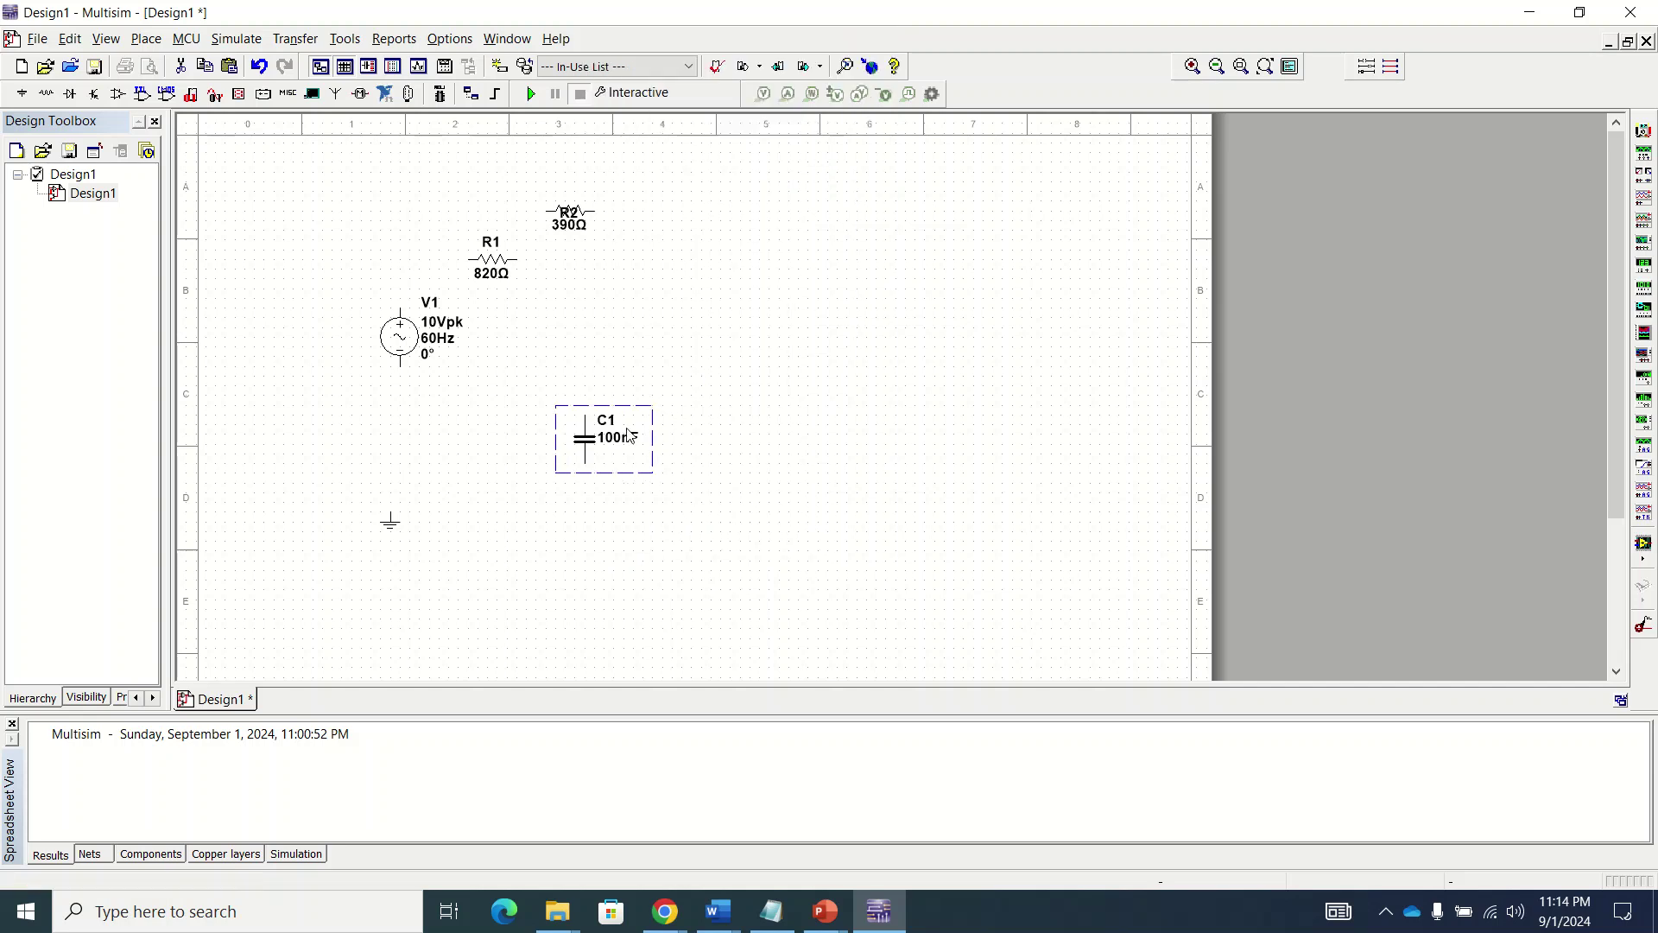
drag(608, 439, 603, 354)
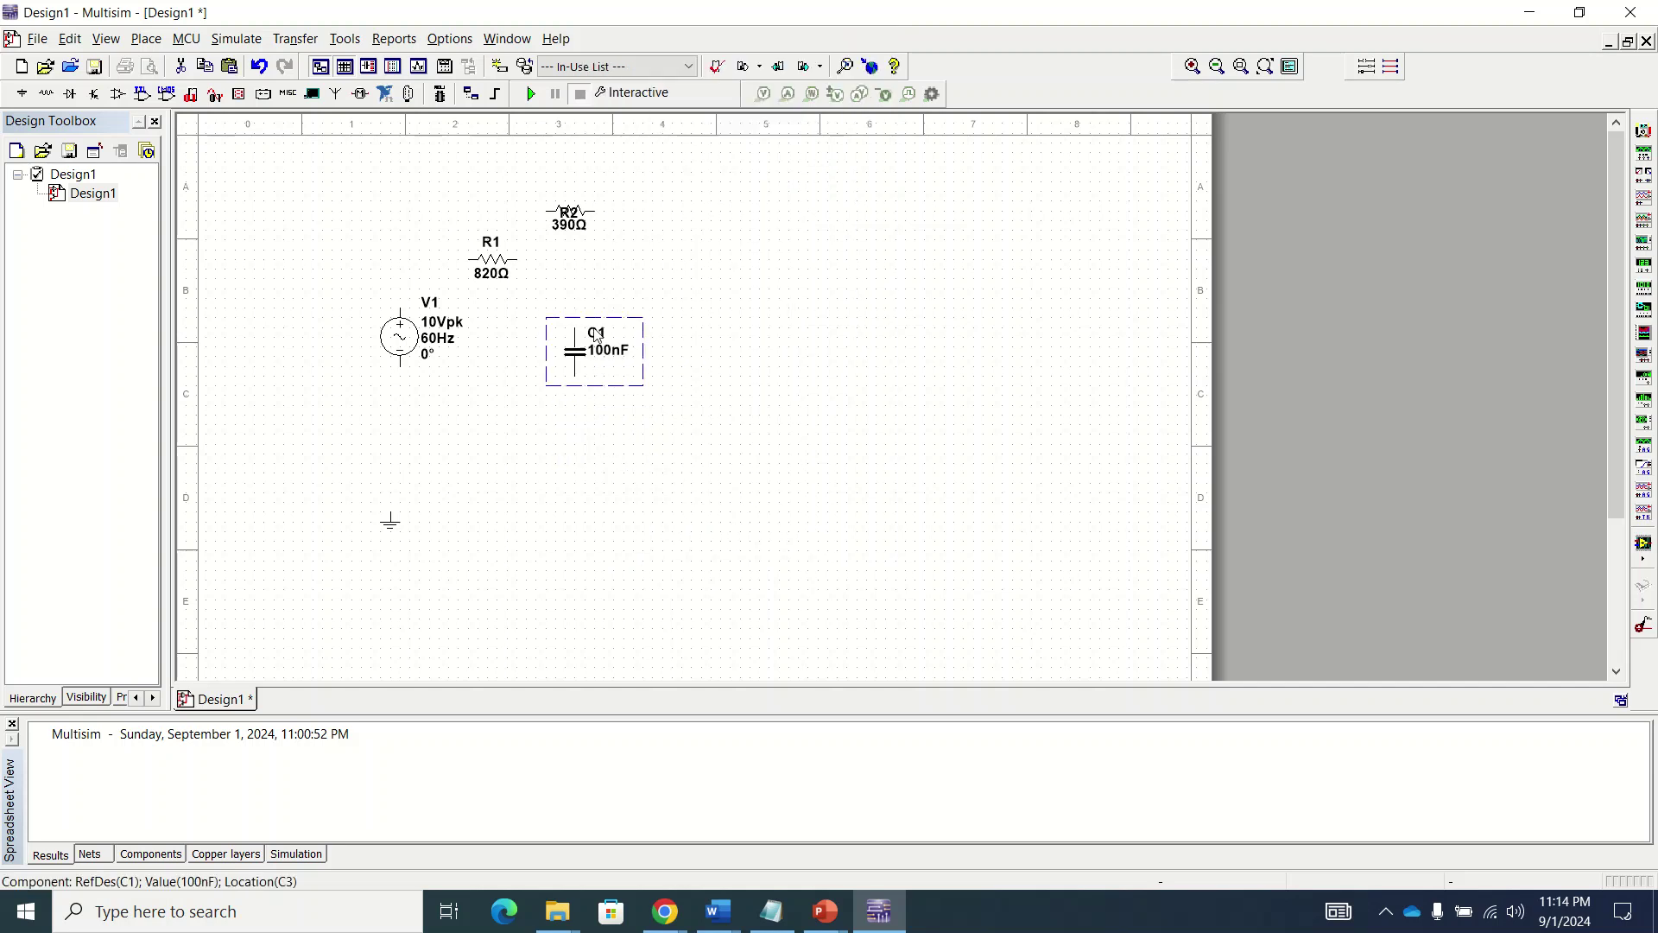
Step: Move the 390 Ω resistor R2 below capacitor C1 and rotate it 90° clockwise
drag(569, 213, 637, 602)
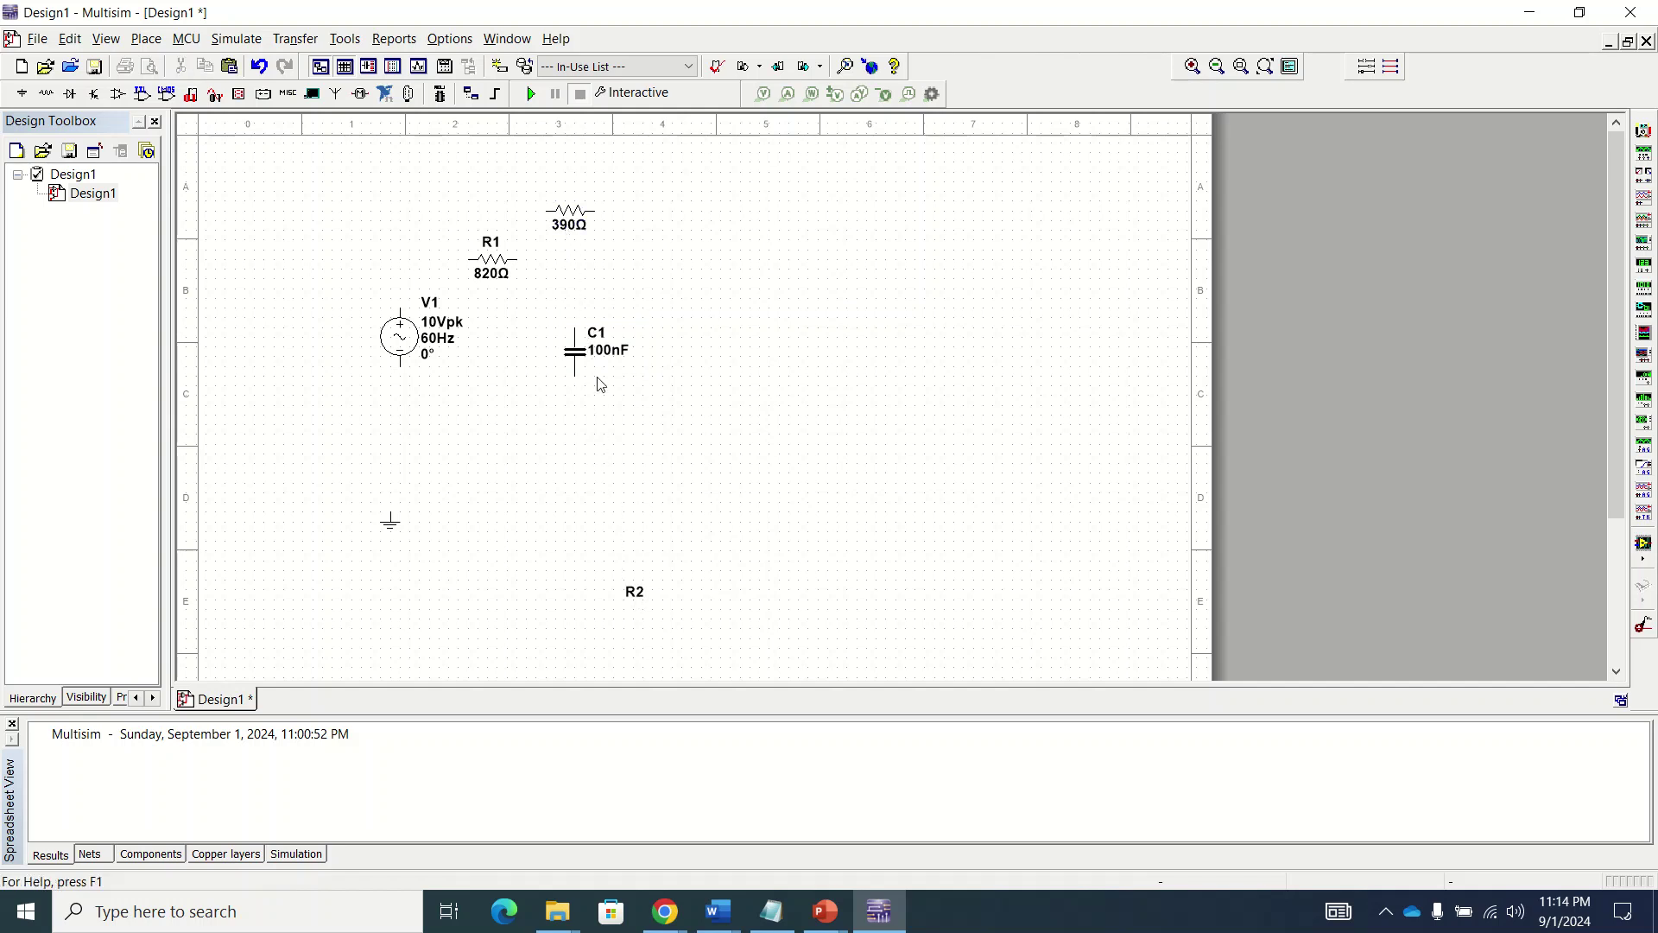
key(ctrl+z)
click(572, 216)
click(623, 205)
drag(566, 226, 585, 484)
right_click(585, 484)
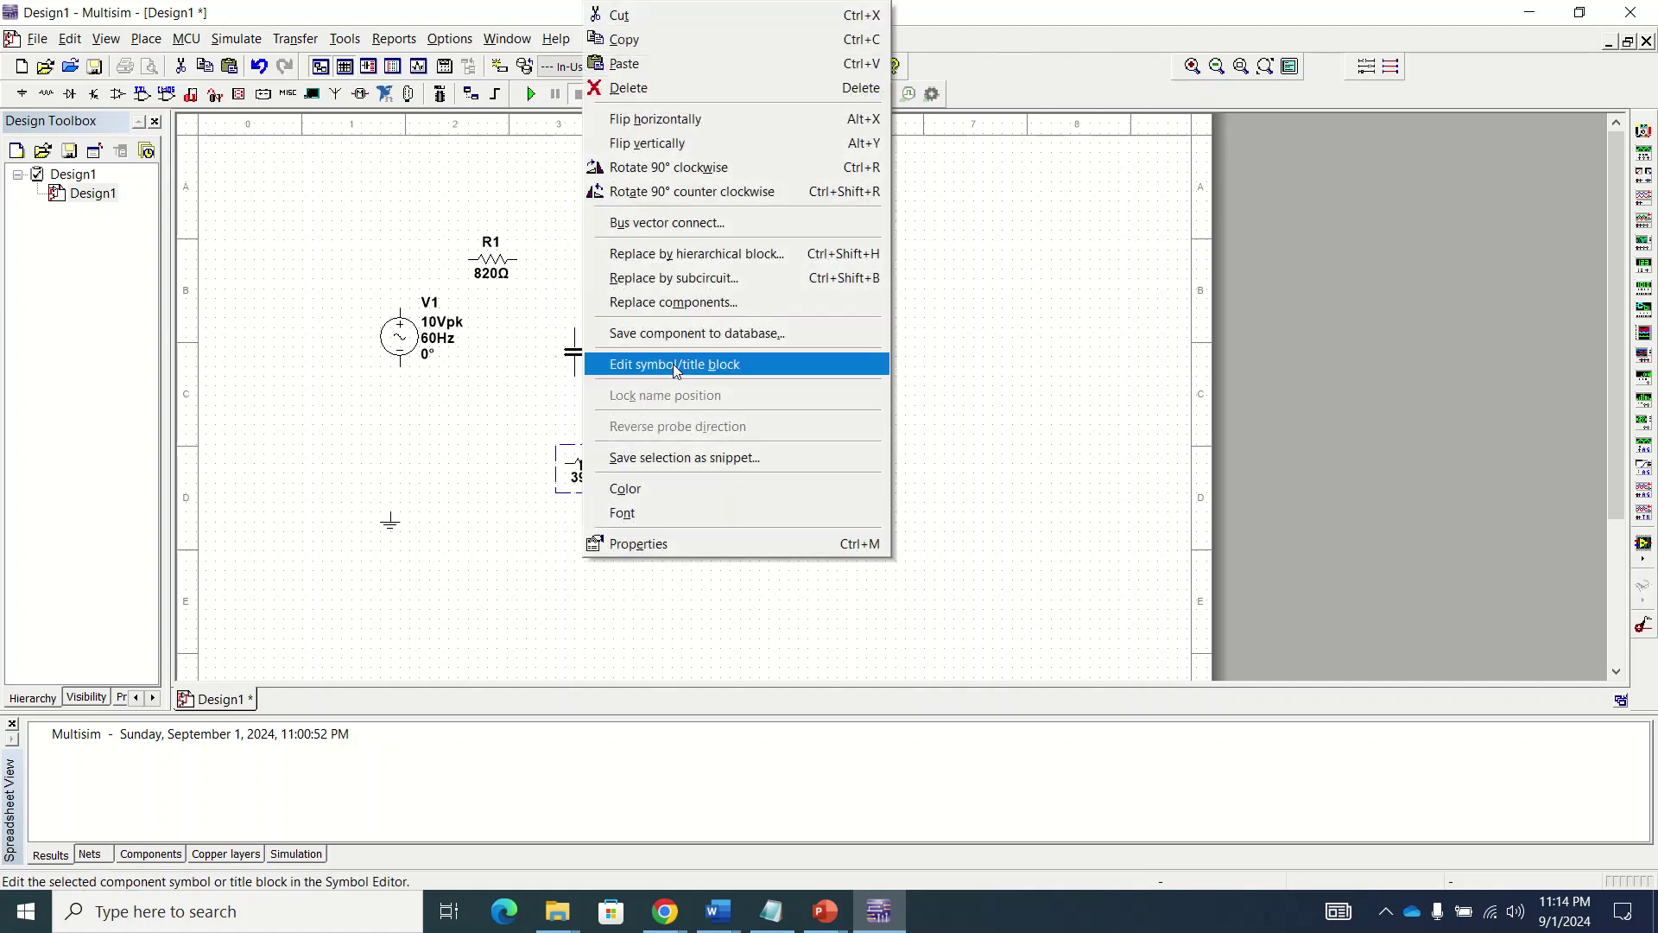
click(712, 168)
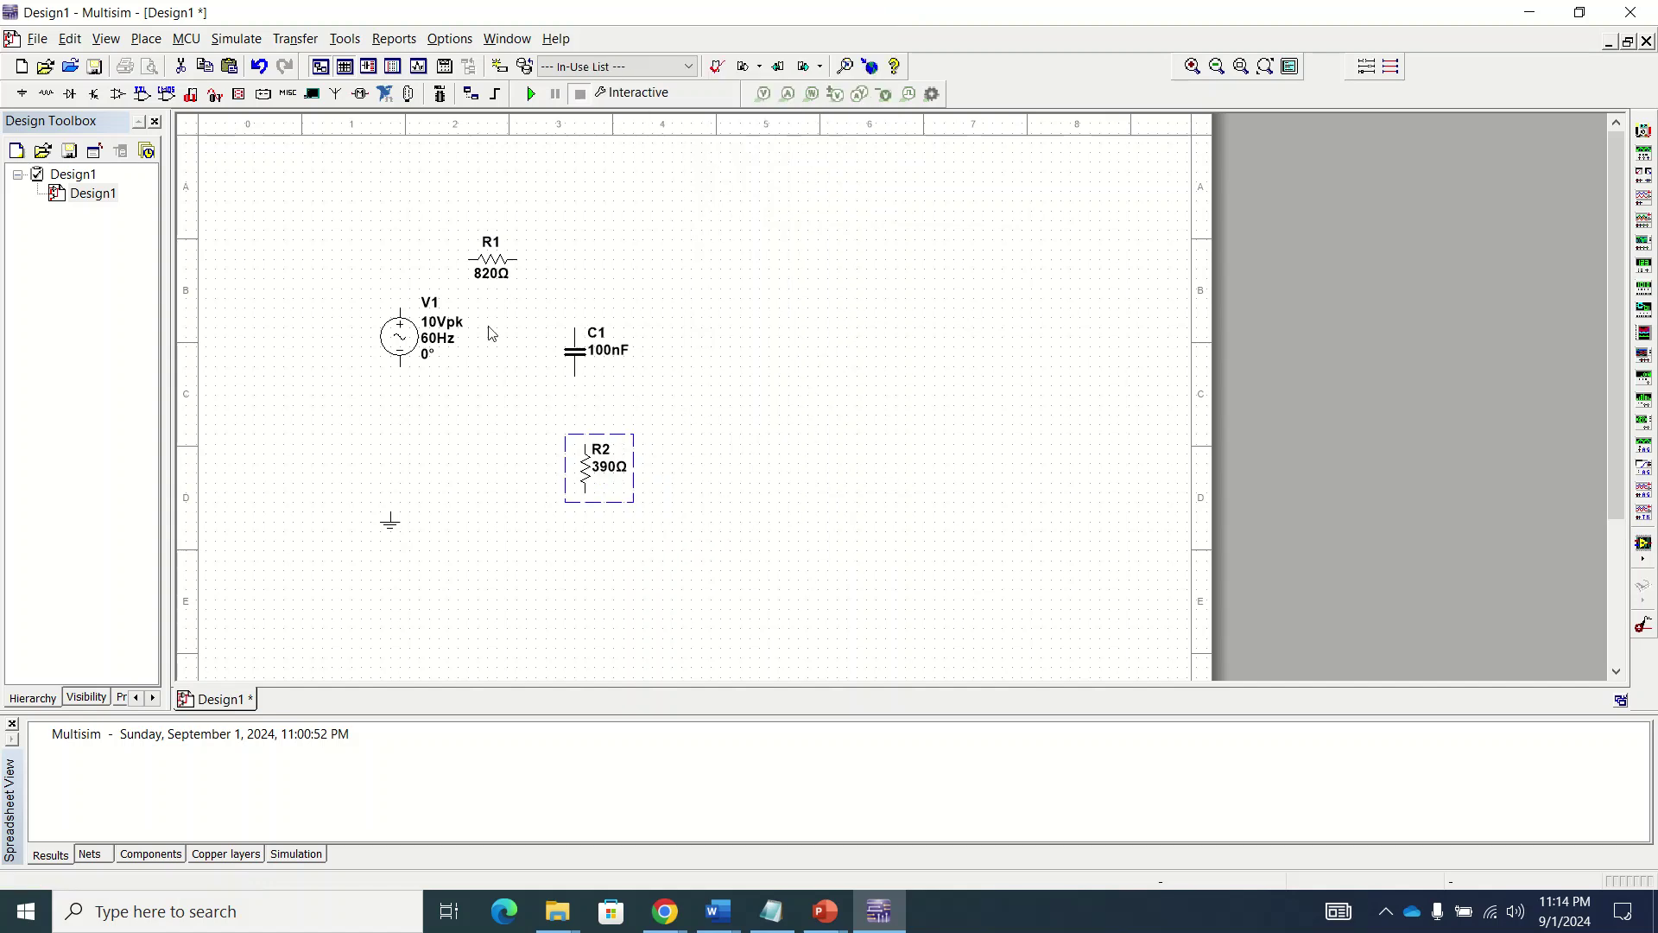
Step: Move source V1 slightly down and to the left, leaving room for wiring to R1
click(394, 347)
drag(395, 346, 376, 385)
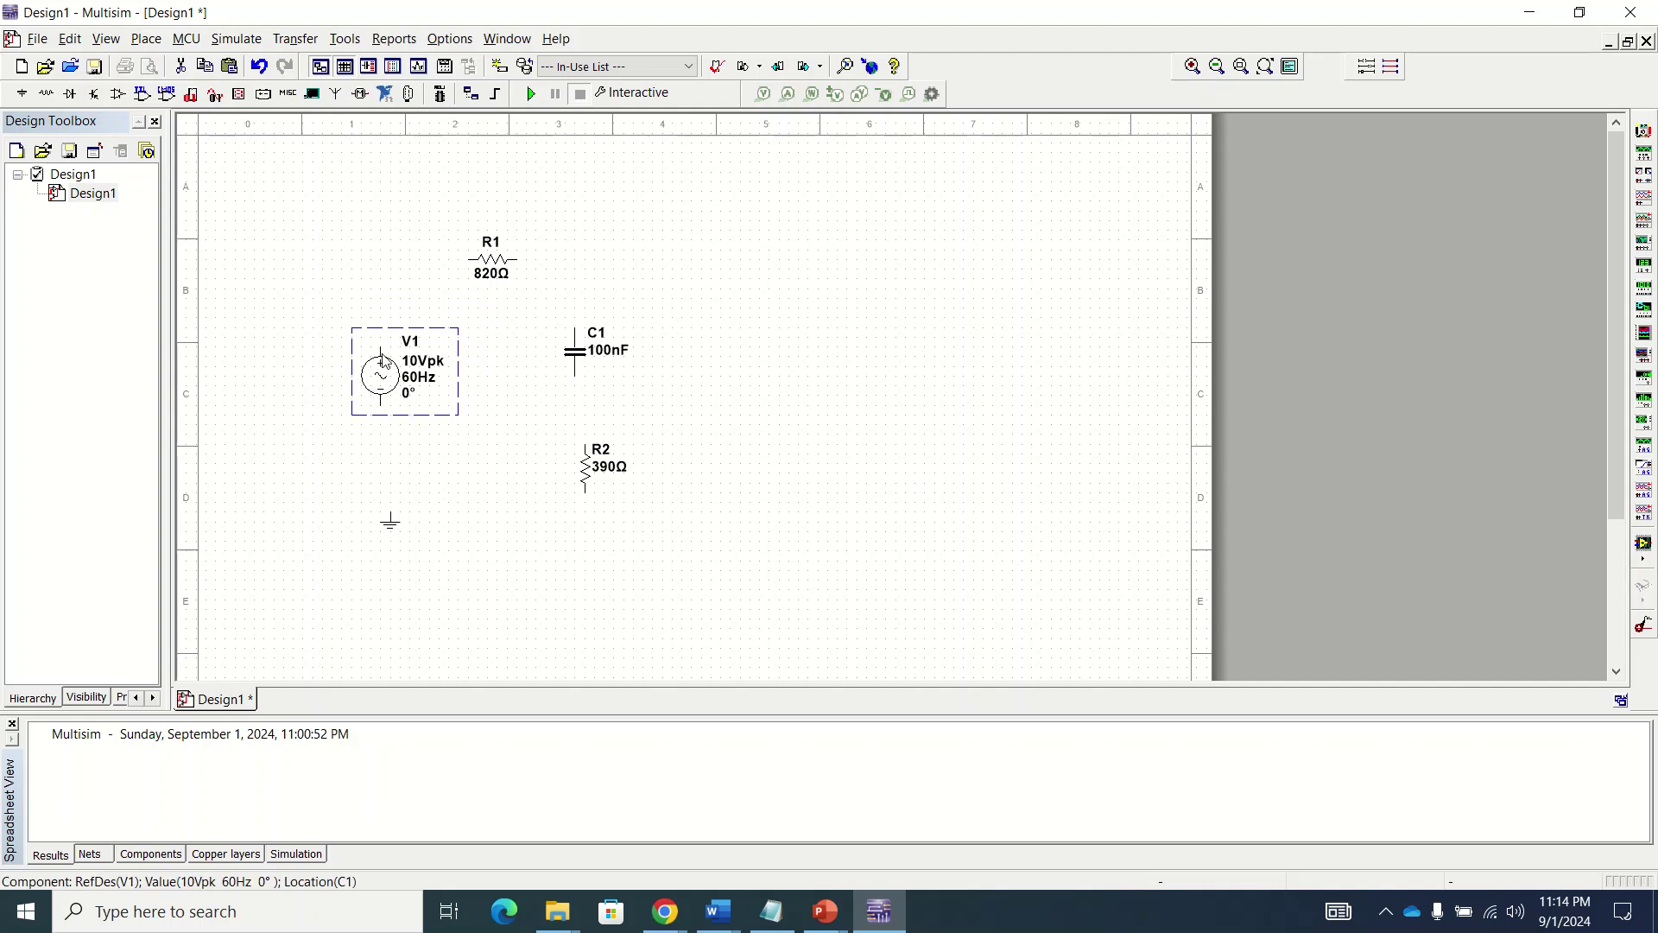
click(399, 289)
Step: Wire V1's positive terminal to the left end of R1, and R1's right end to the upper terminal of C1
click(380, 345)
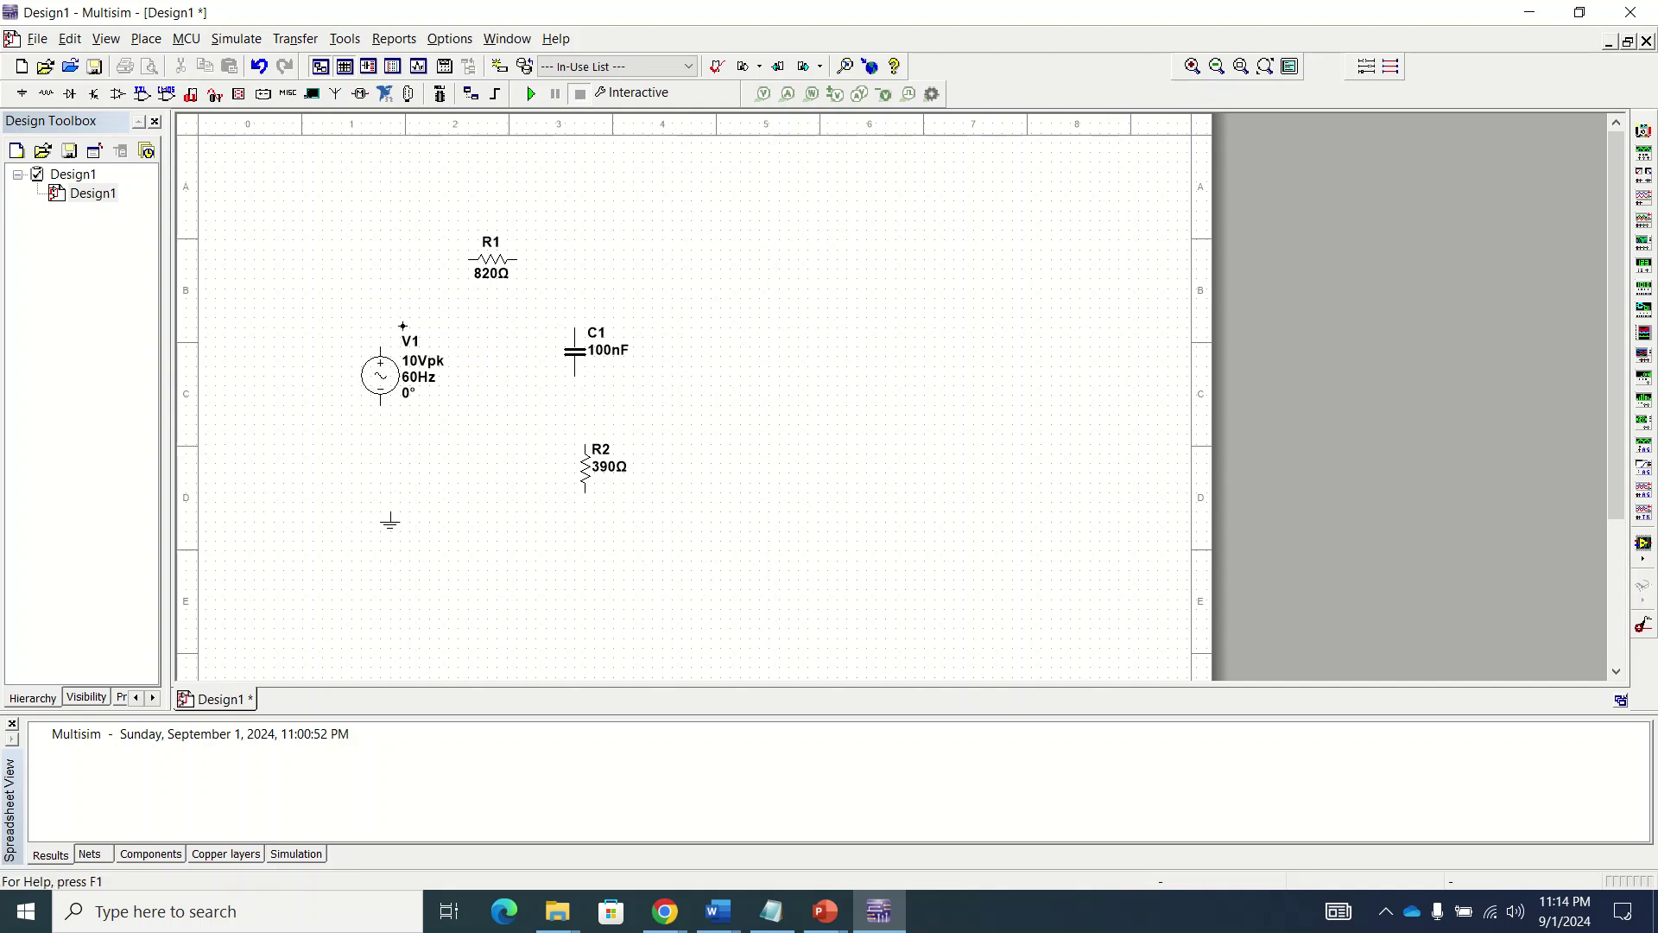
click(468, 259)
click(516, 260)
click(576, 329)
Step: Align R2 directly under C1 and close the loop by wiring C1 to R2 and R2 to V1's negative terminal
mouse_move(590, 483)
mouse_down()
mouse_move(561, 462)
mouse_move(579, 459)
mouse_up()
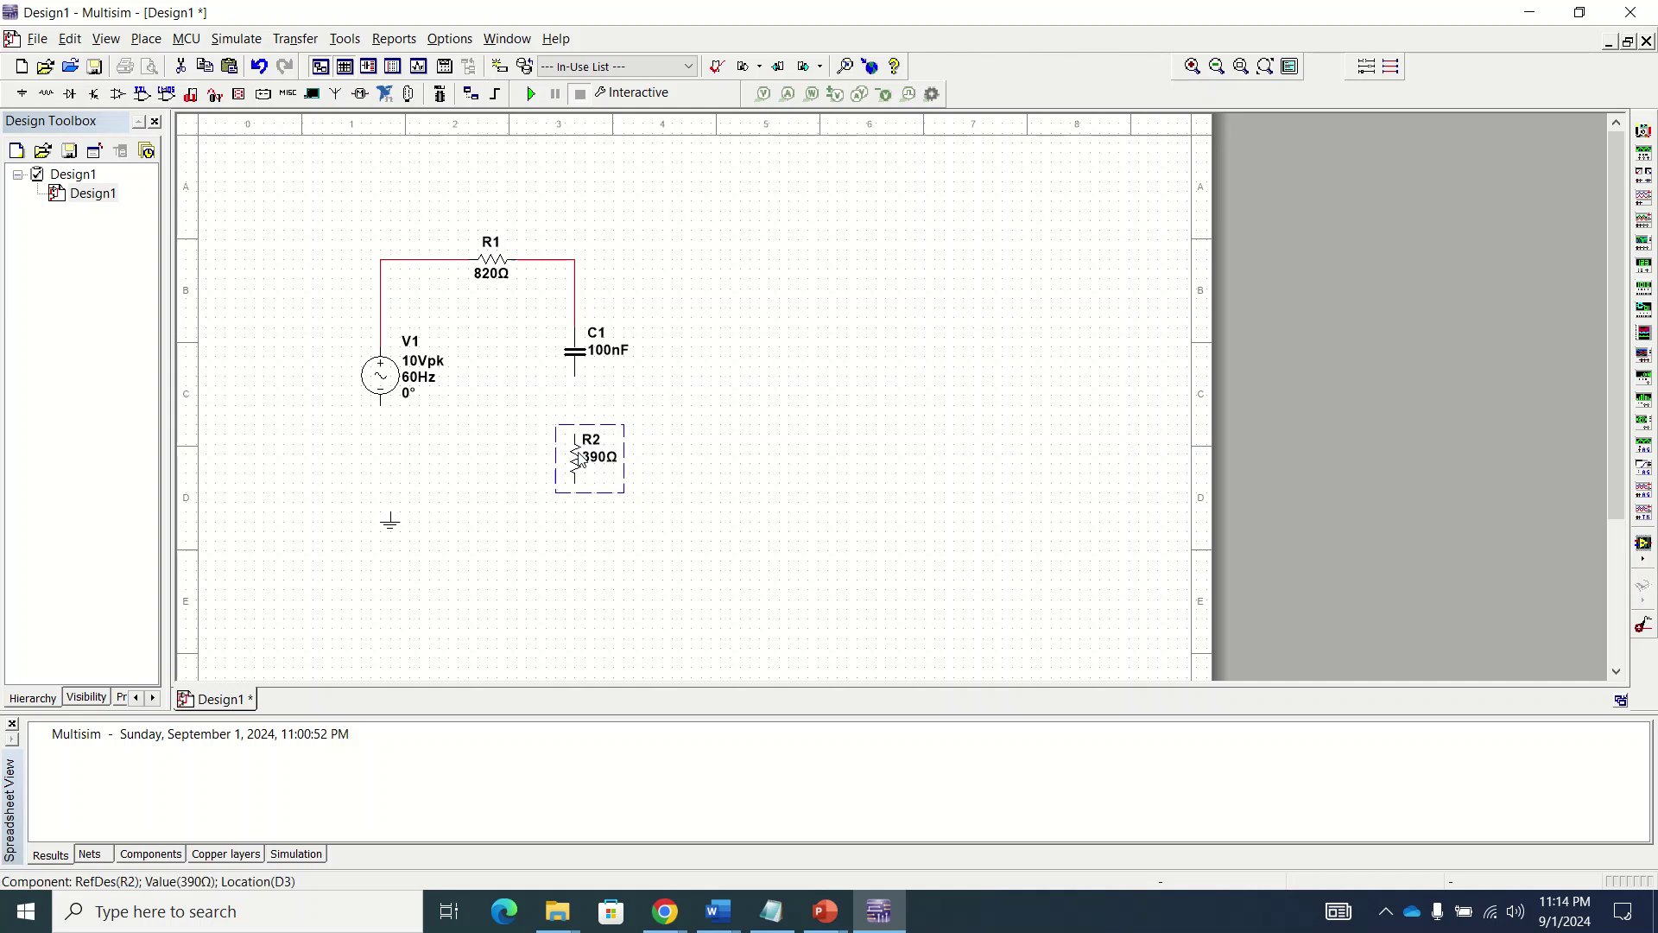
click(592, 401)
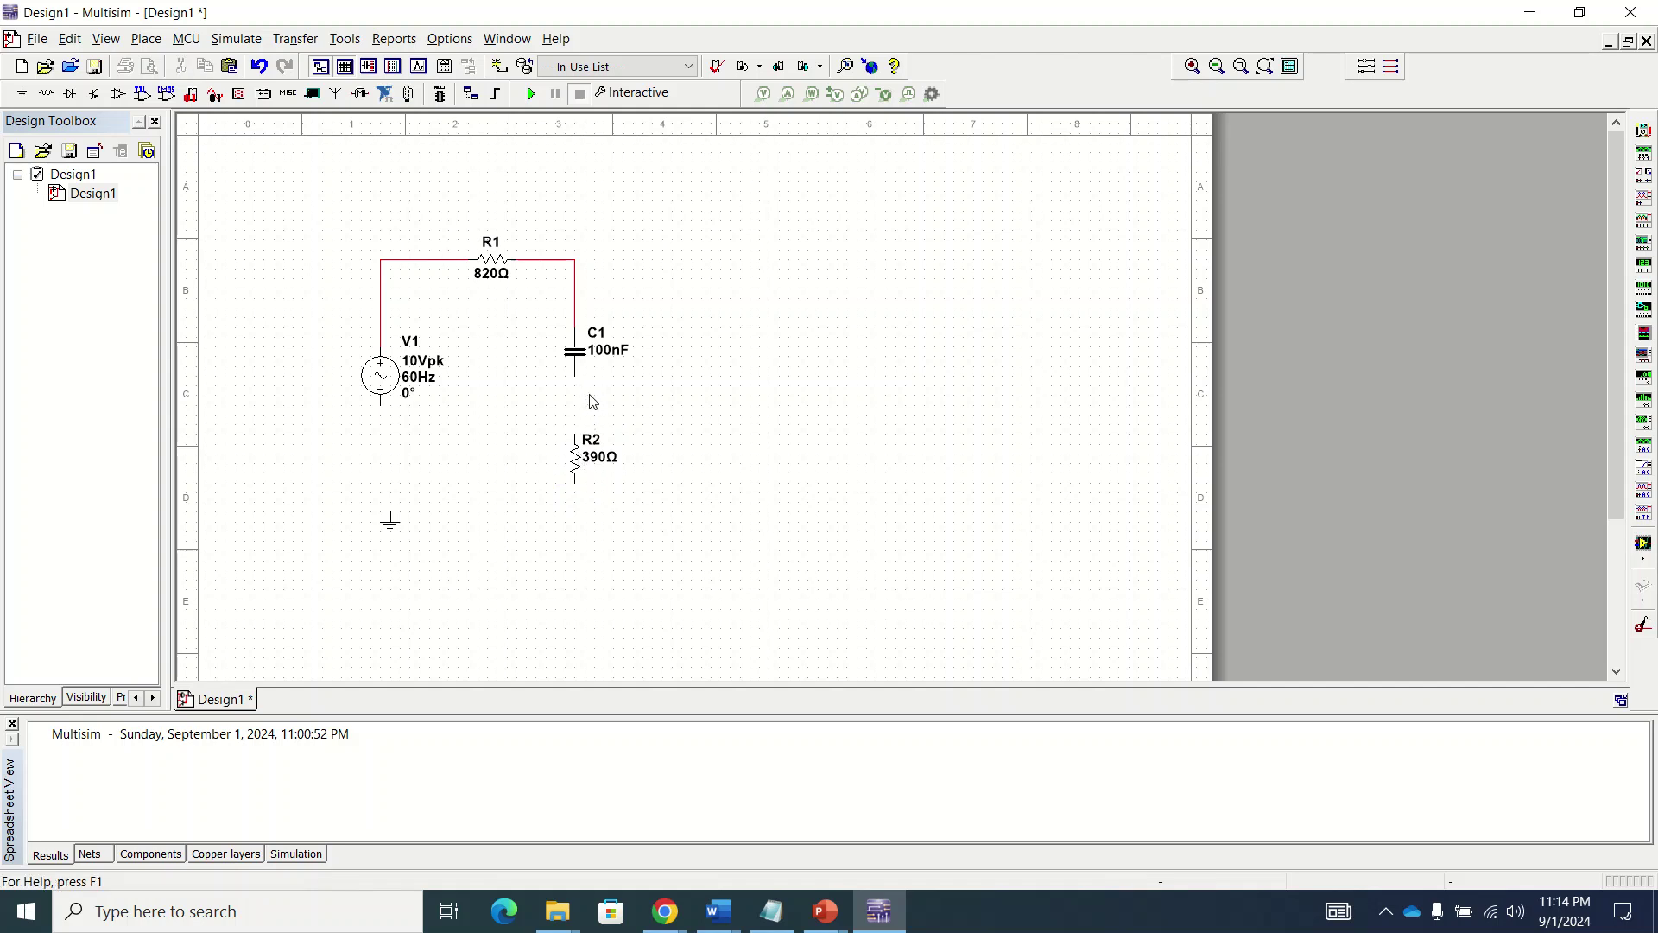
click(574, 374)
click(574, 436)
click(574, 482)
click(379, 403)
Step: Connect the ground symbol to the bottom wire between V1 and R2
right_click(380, 481)
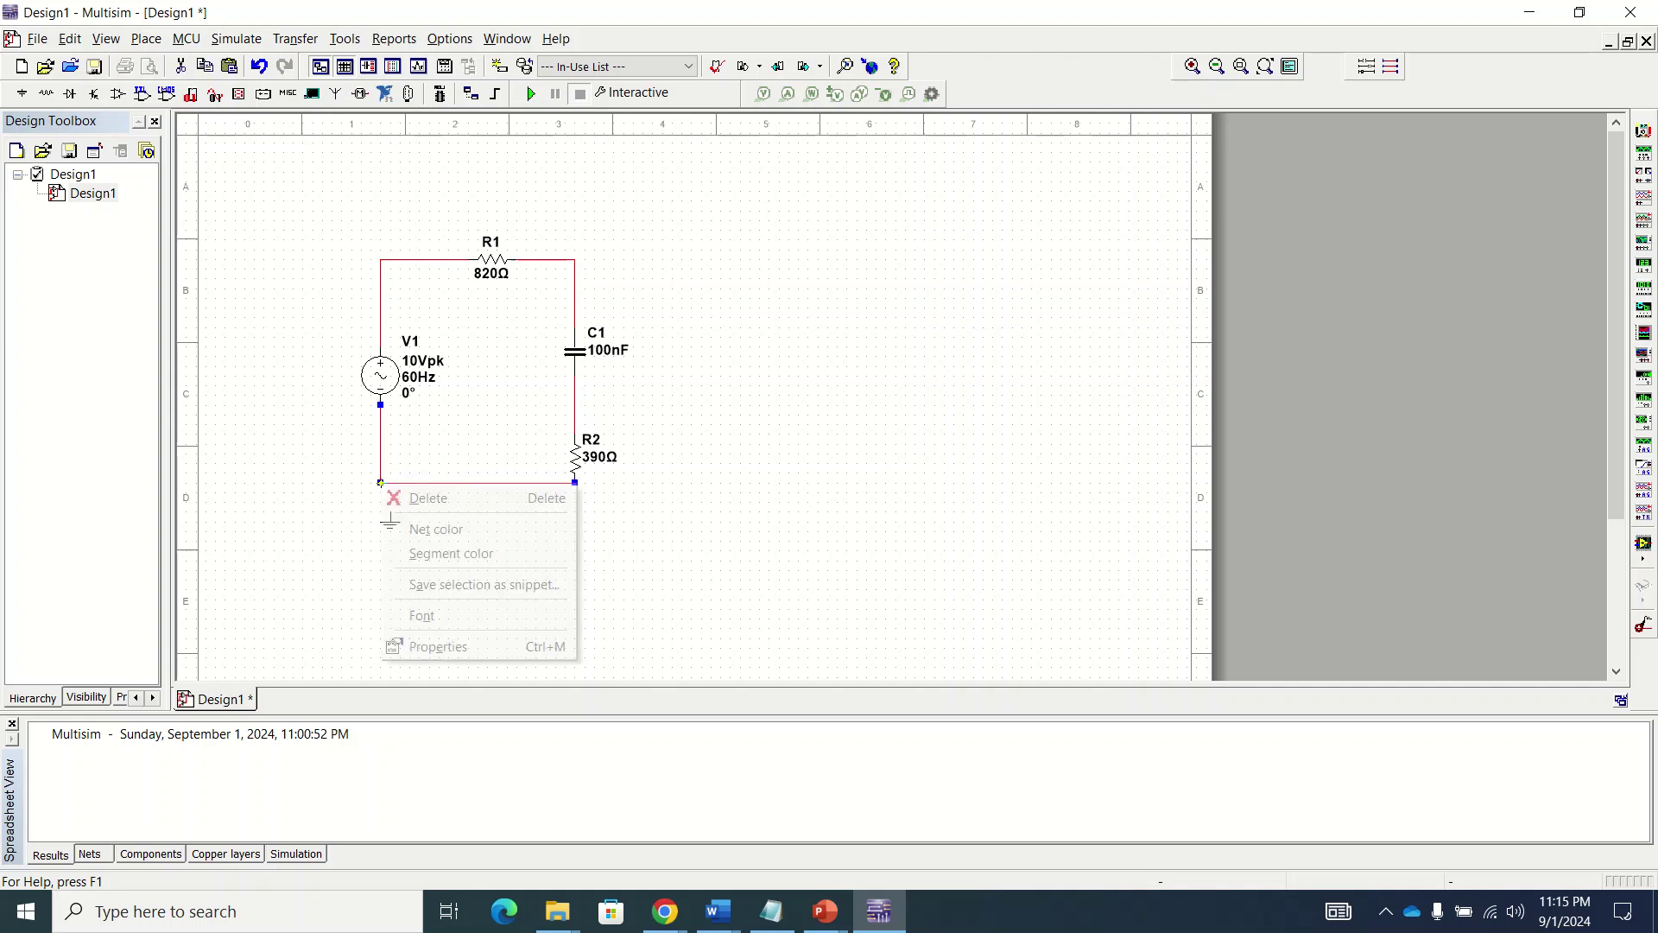
click(355, 493)
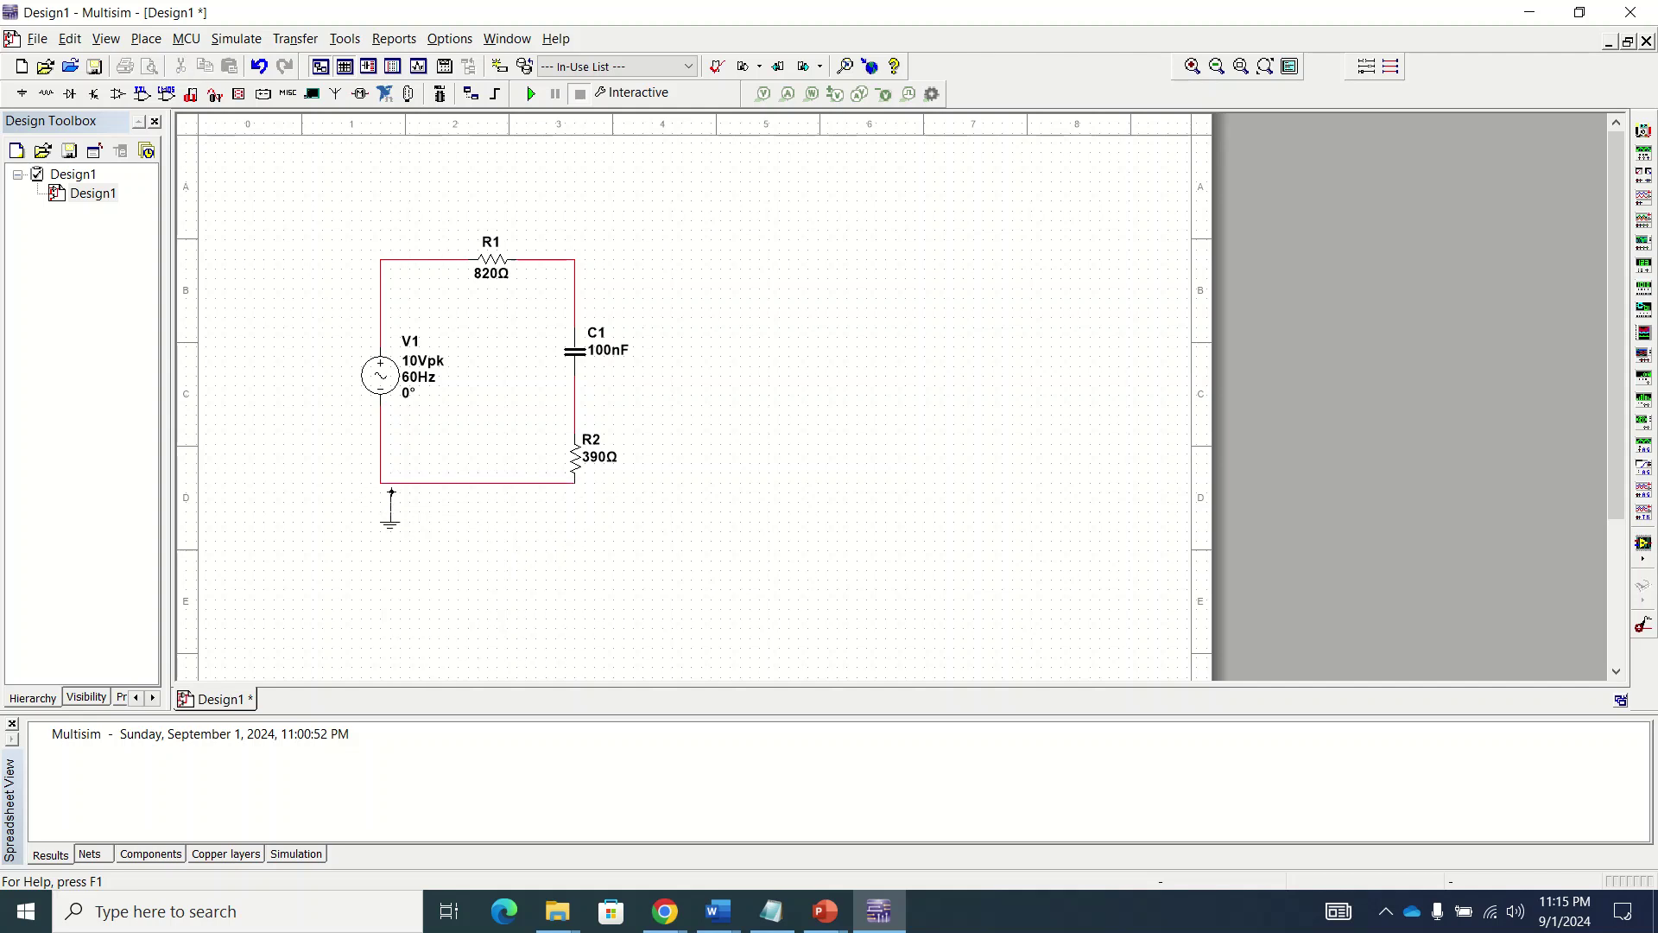
click(391, 483)
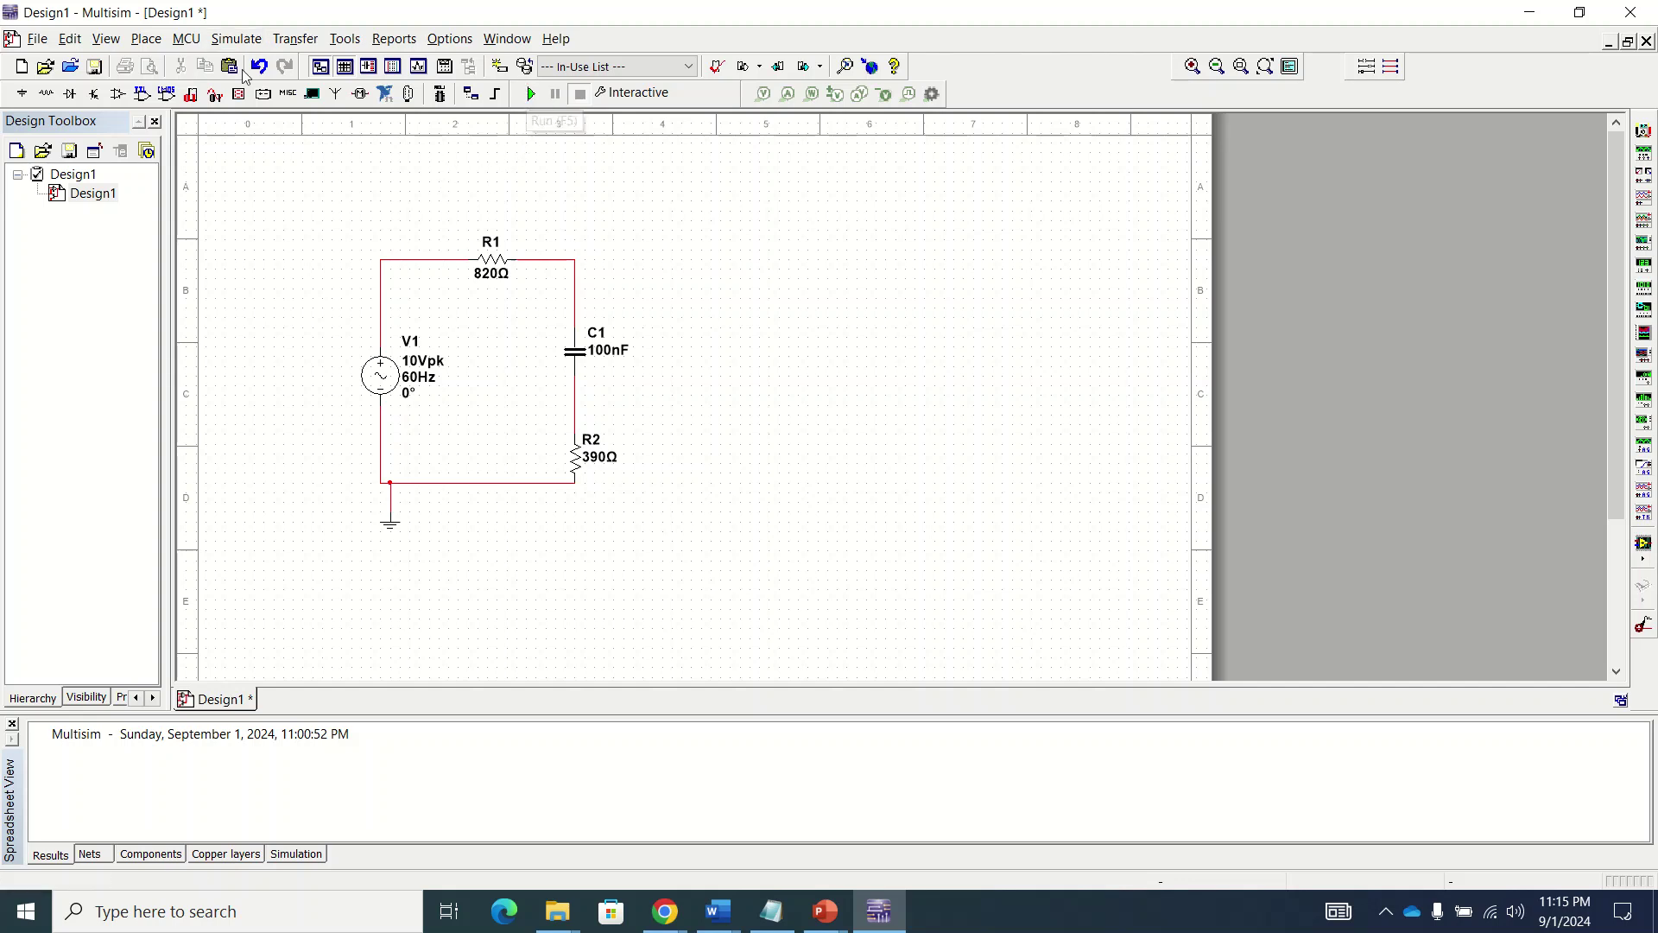
Step: Select the Transient analysis for the circuit and set its initial conditions to zero
click(237, 39)
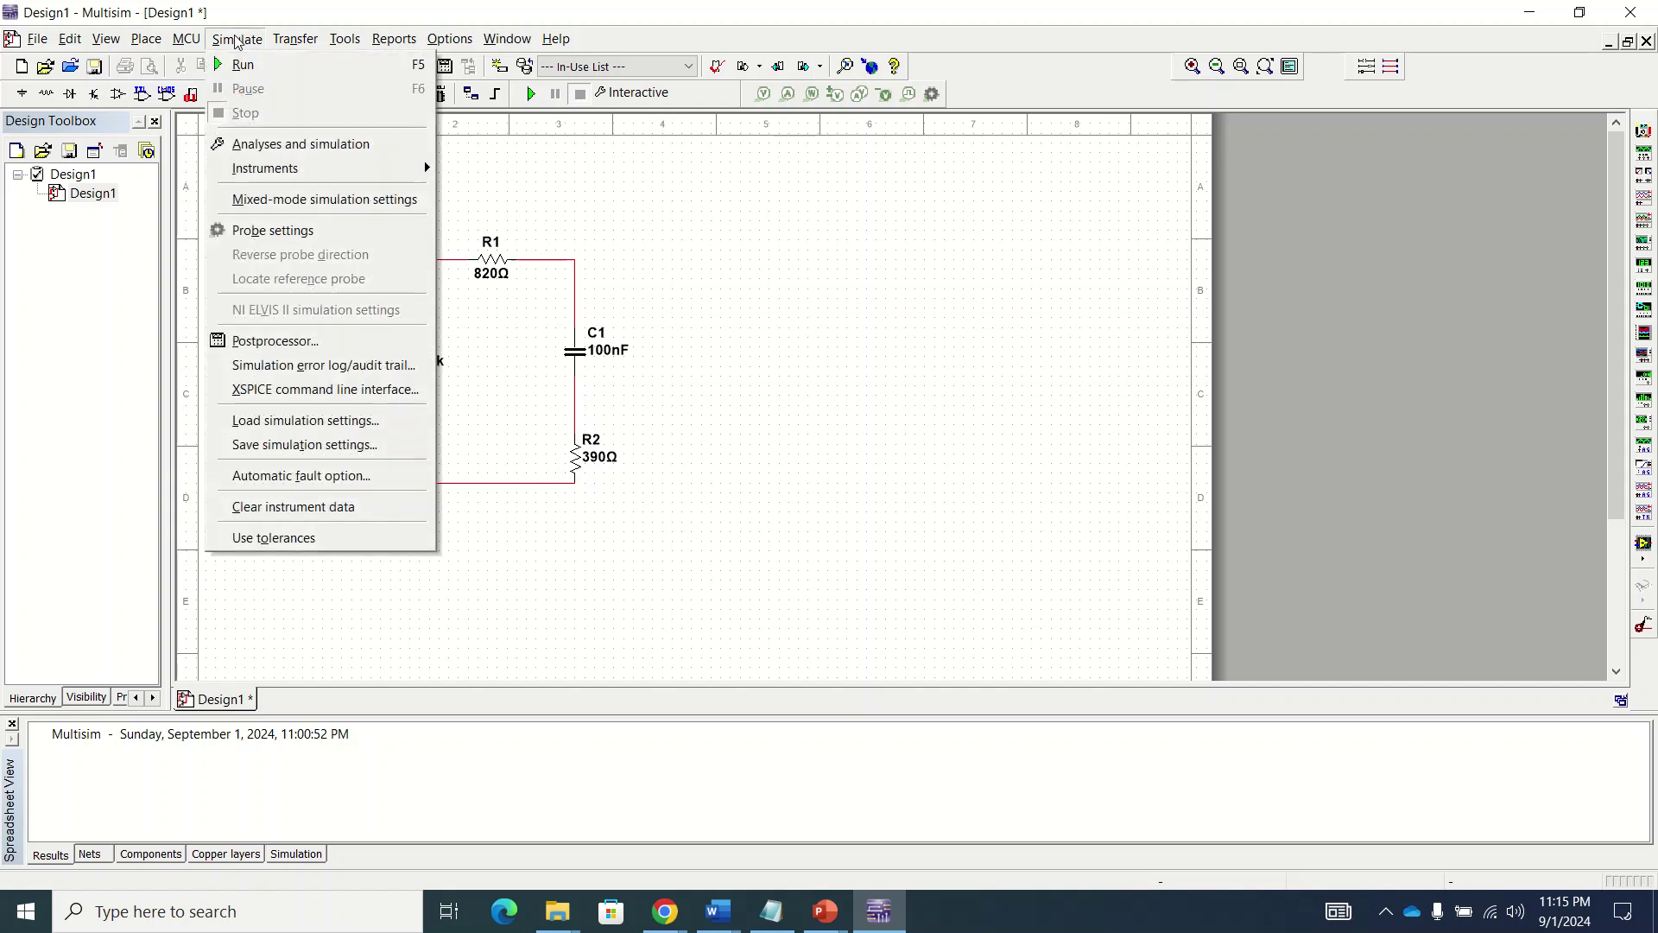
click(300, 152)
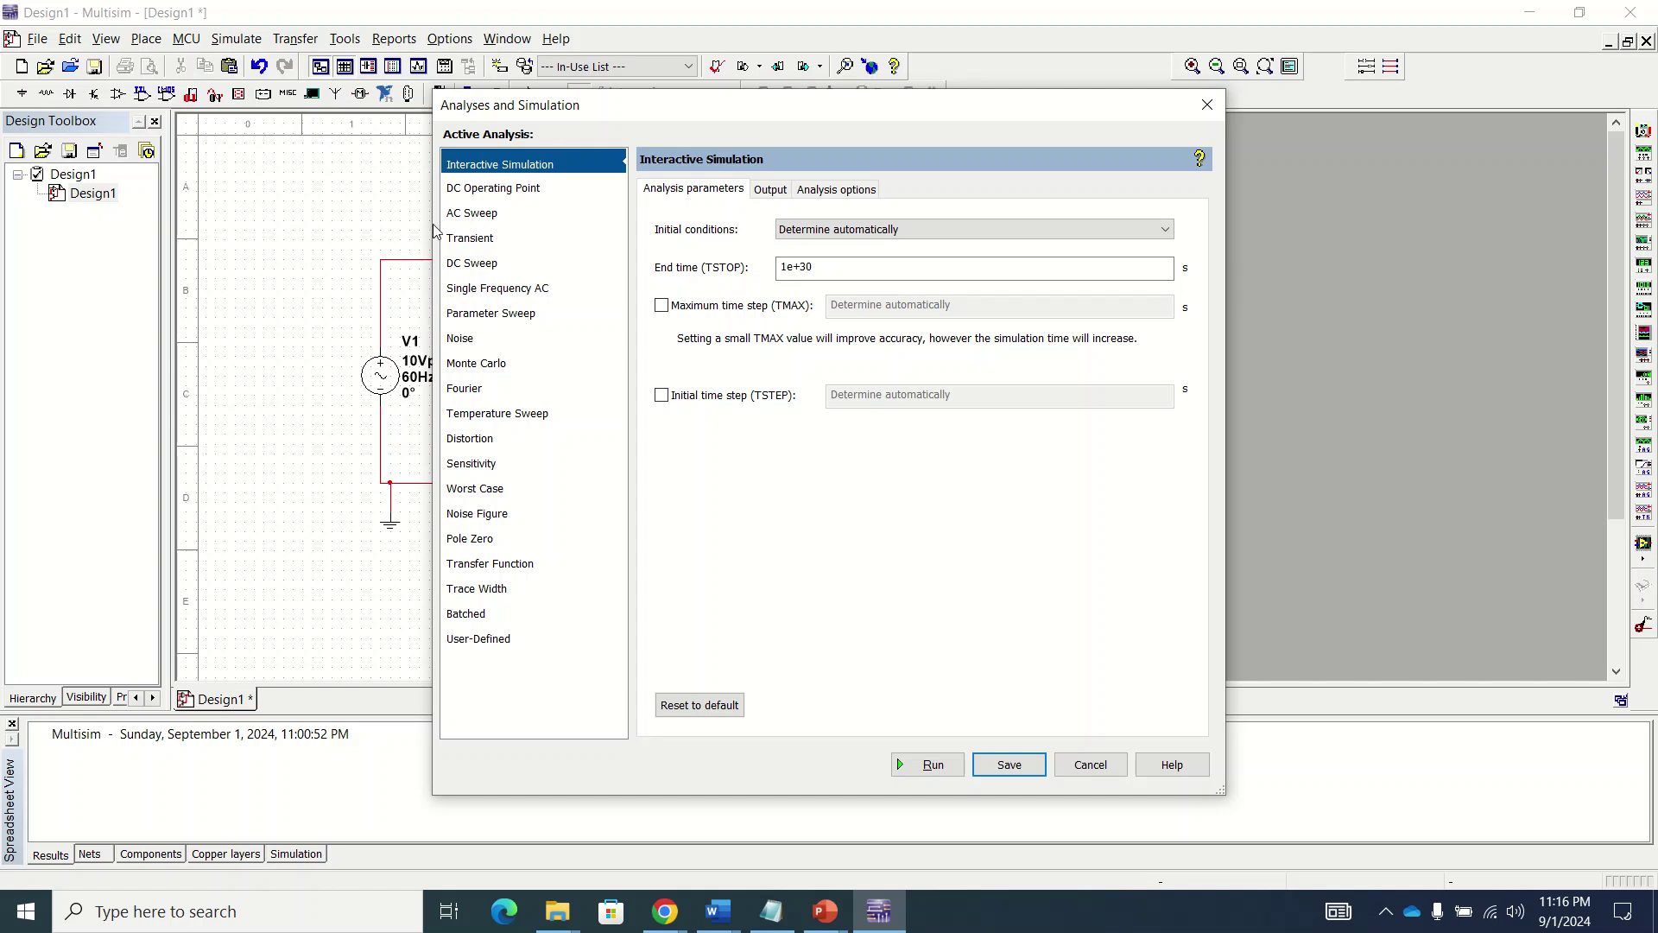
click(481, 245)
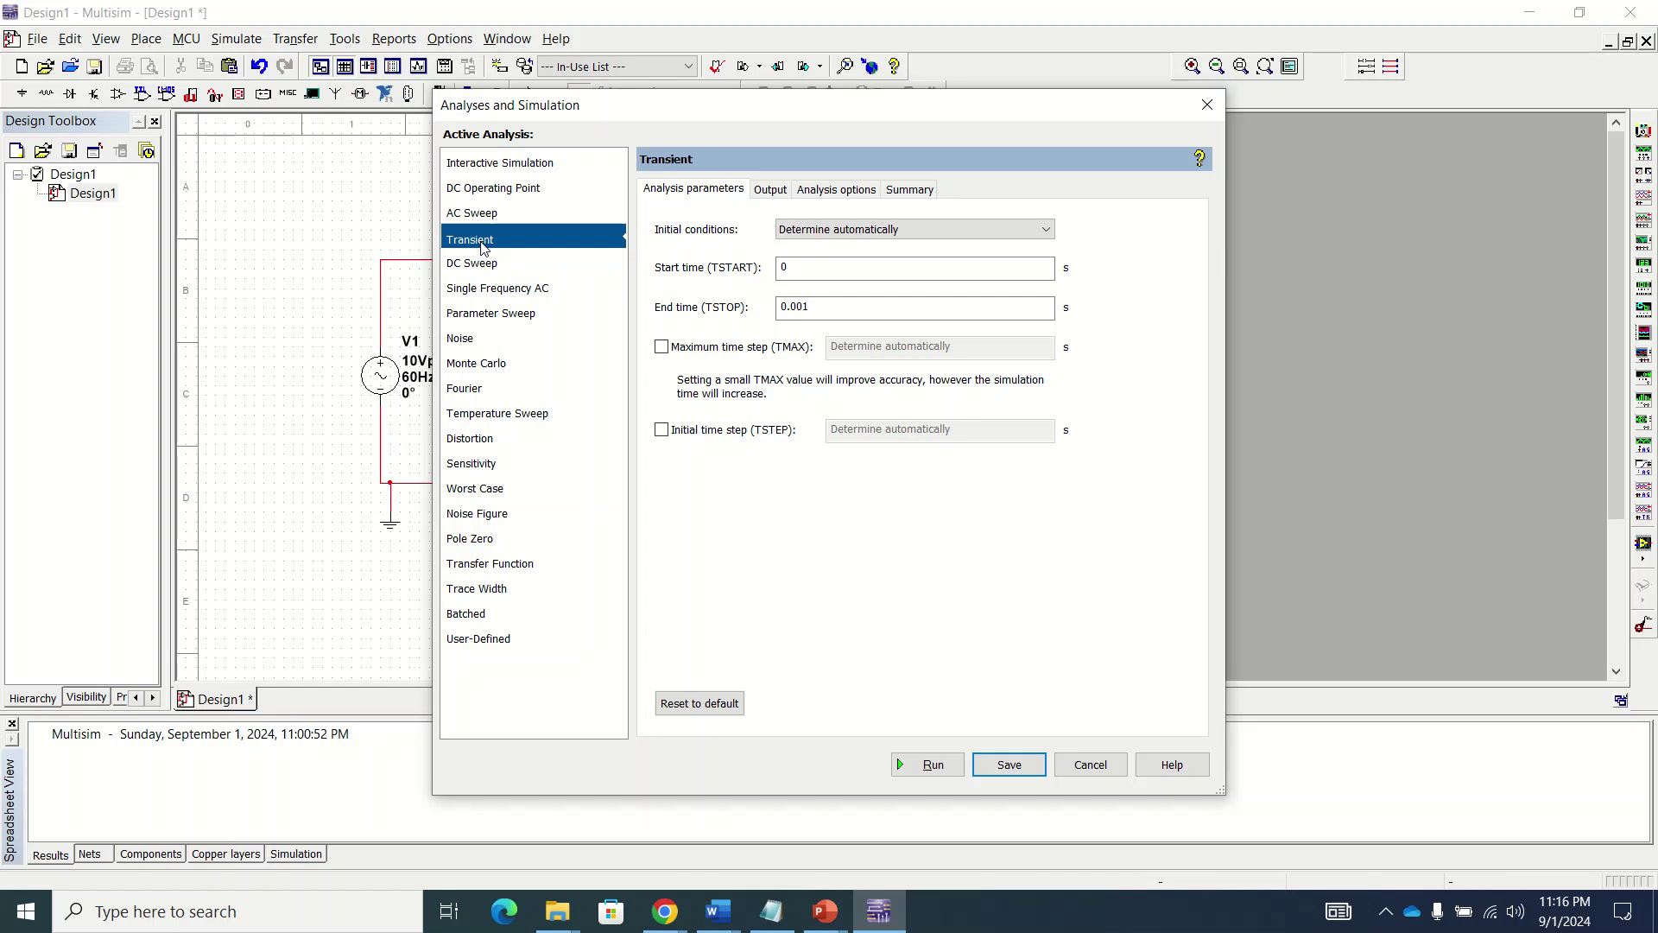
click(922, 230)
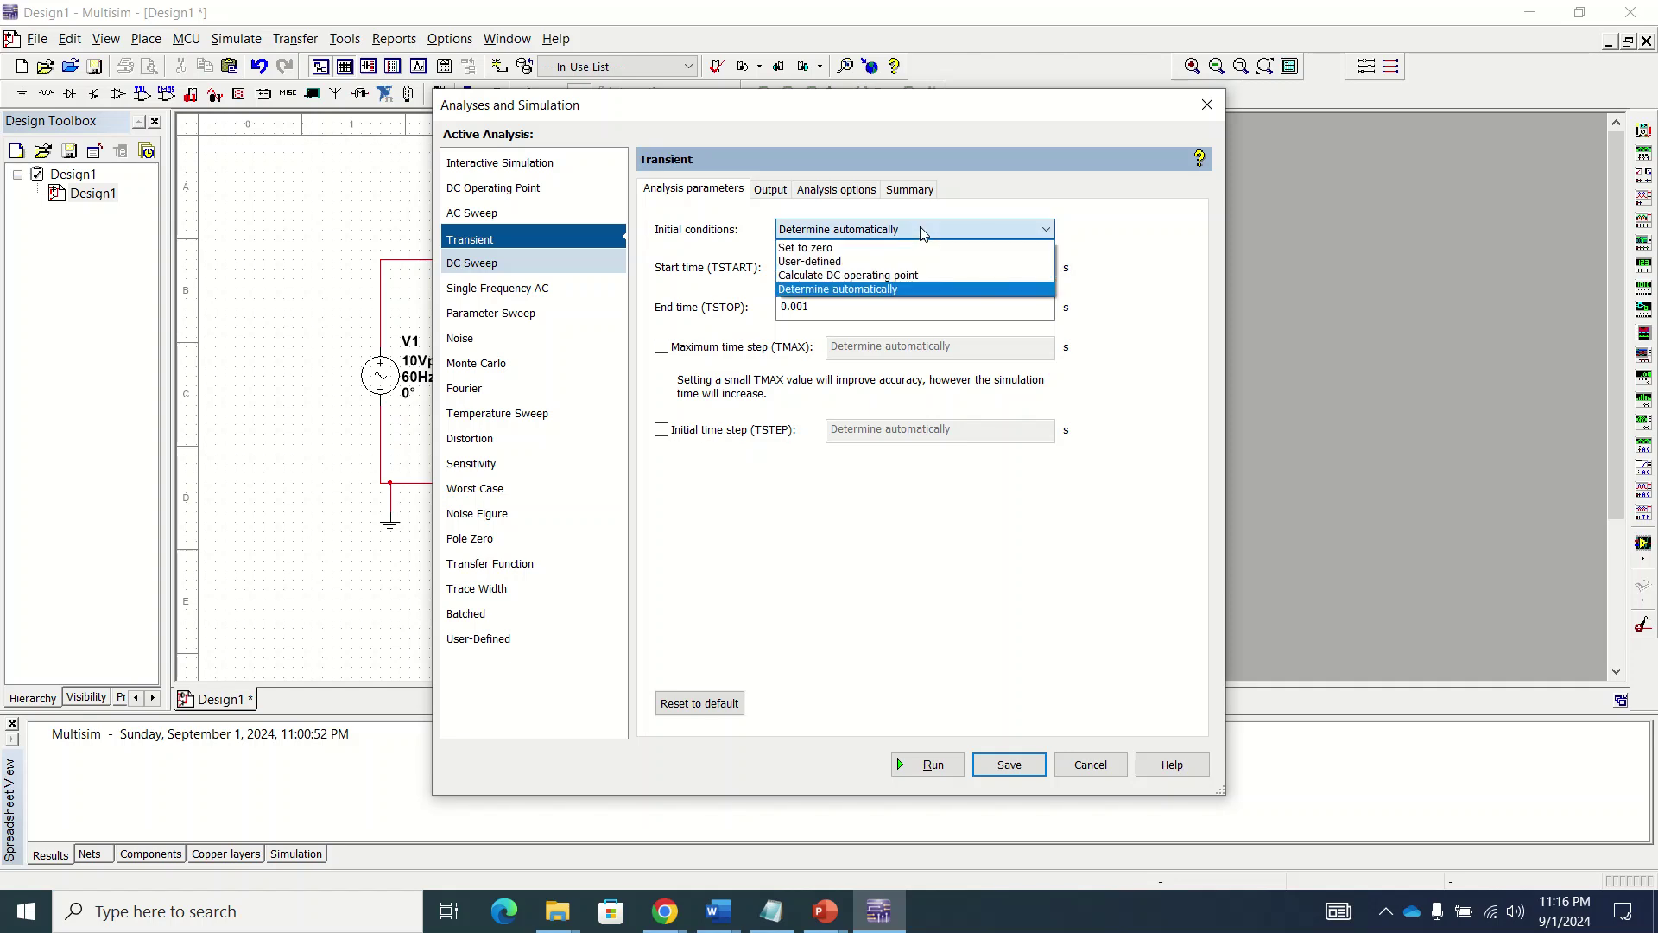
click(900, 249)
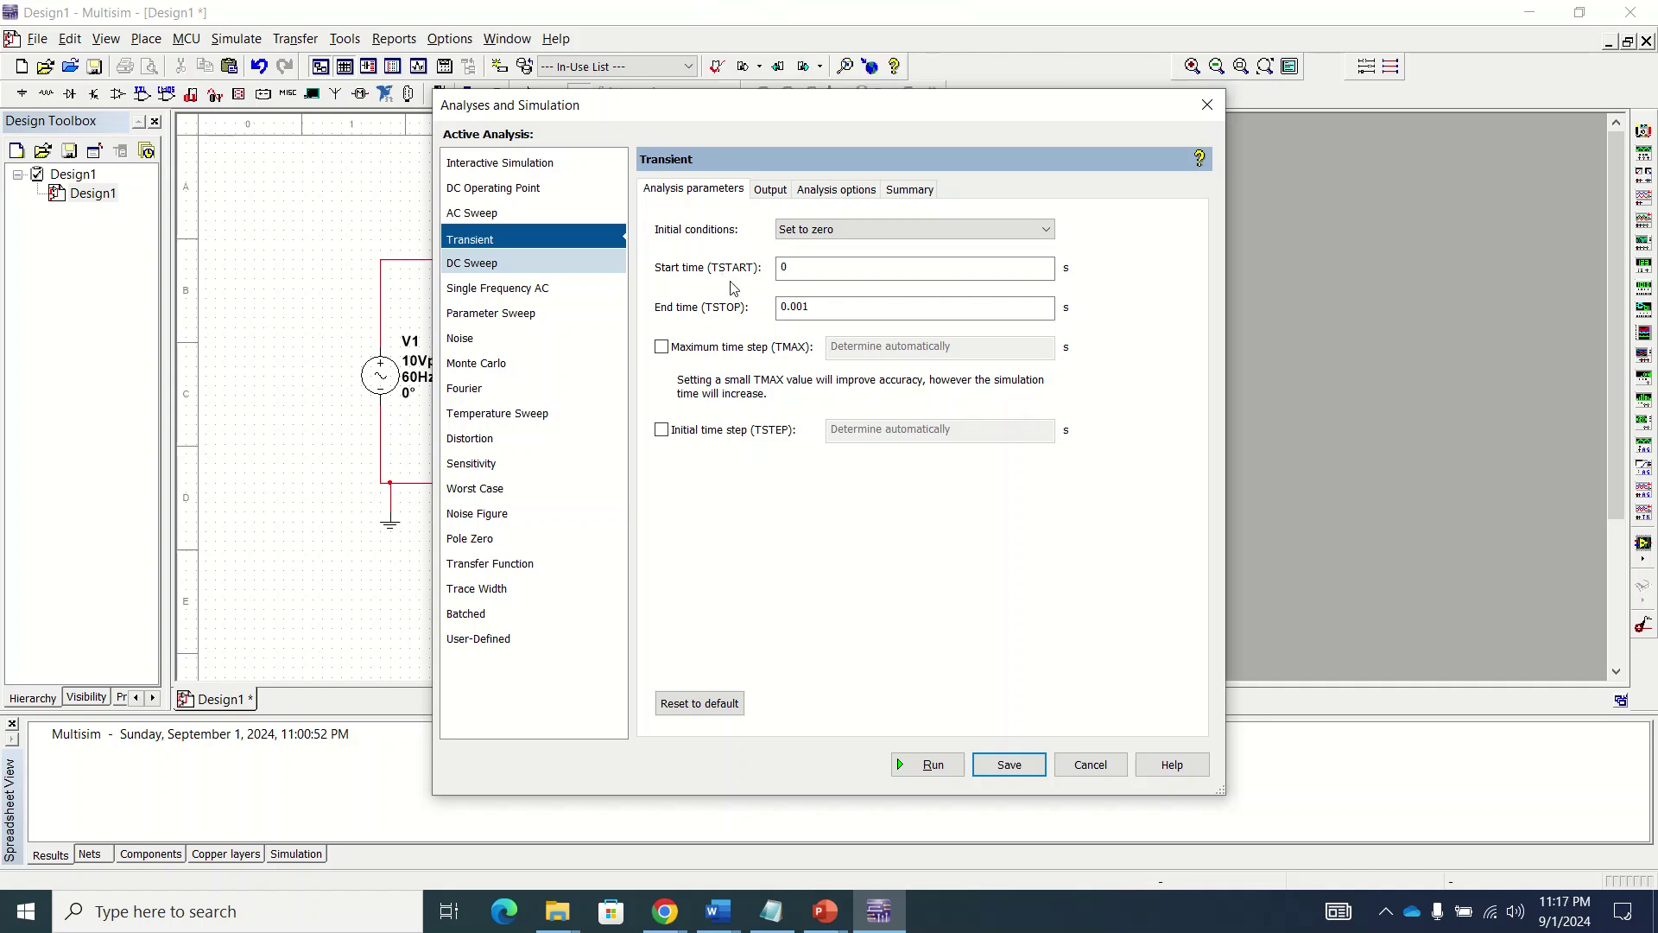
Step: Set the transient analysis start time to 0.001 s and end time to 0.003 s
click(796, 270)
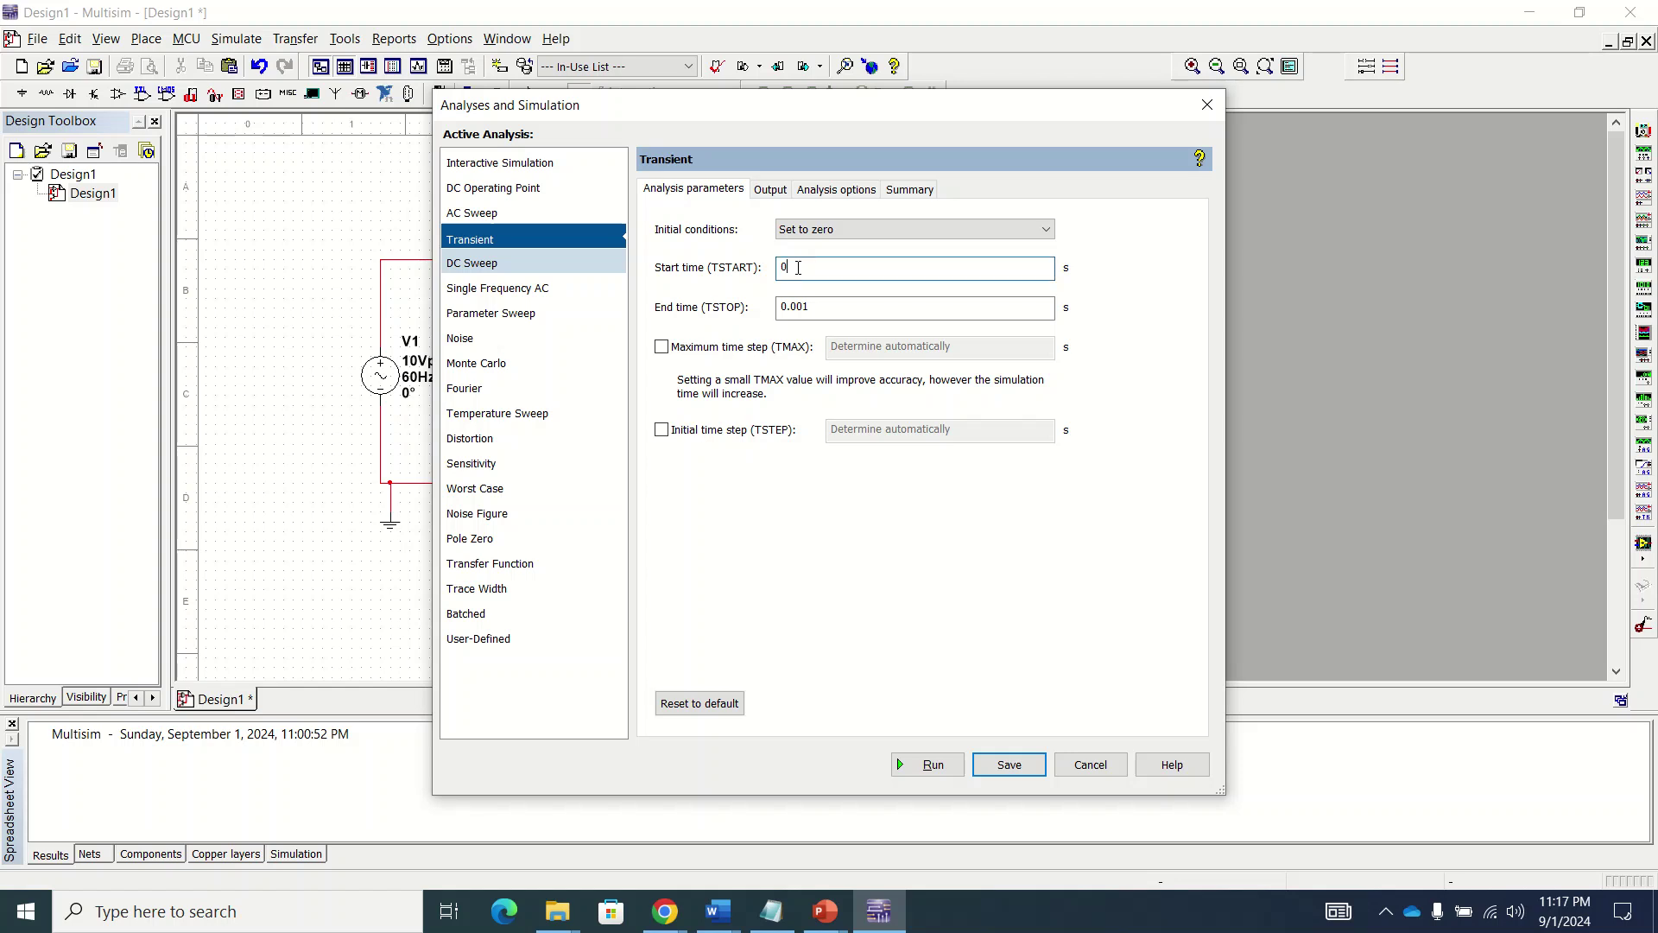
text(.001)
click(825, 317)
key(BackSpace)
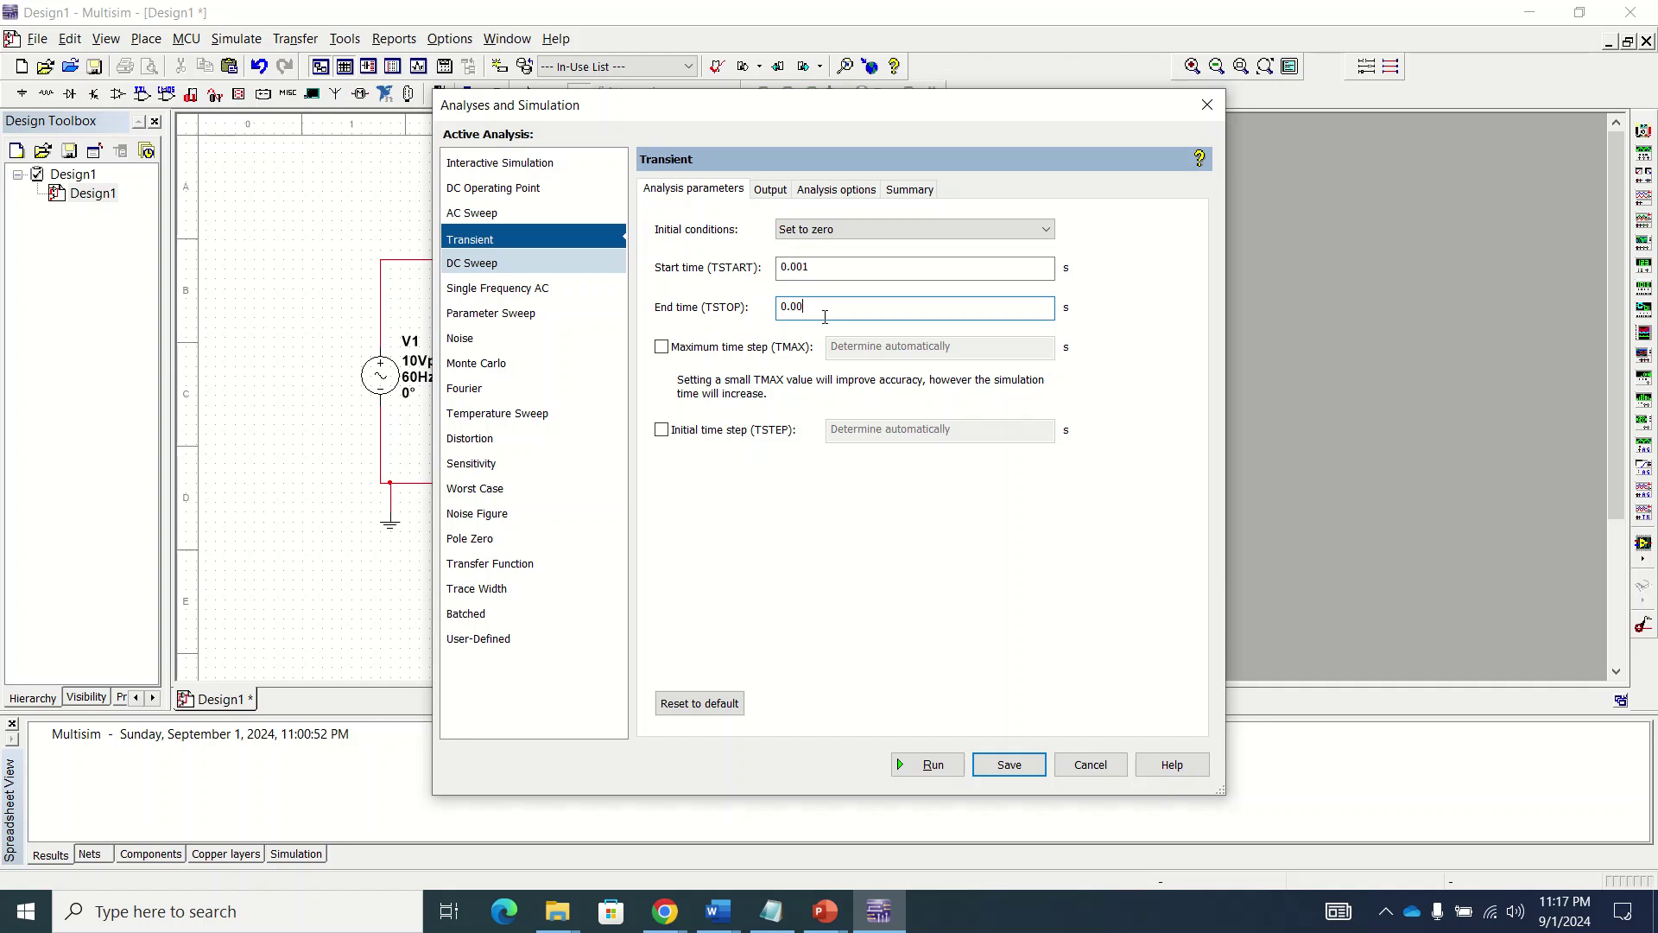
text(3)
Step: Add node voltages V(1), V(2) and V(3) to the transient analysis output variables, keeping the schematic in view
click(770, 191)
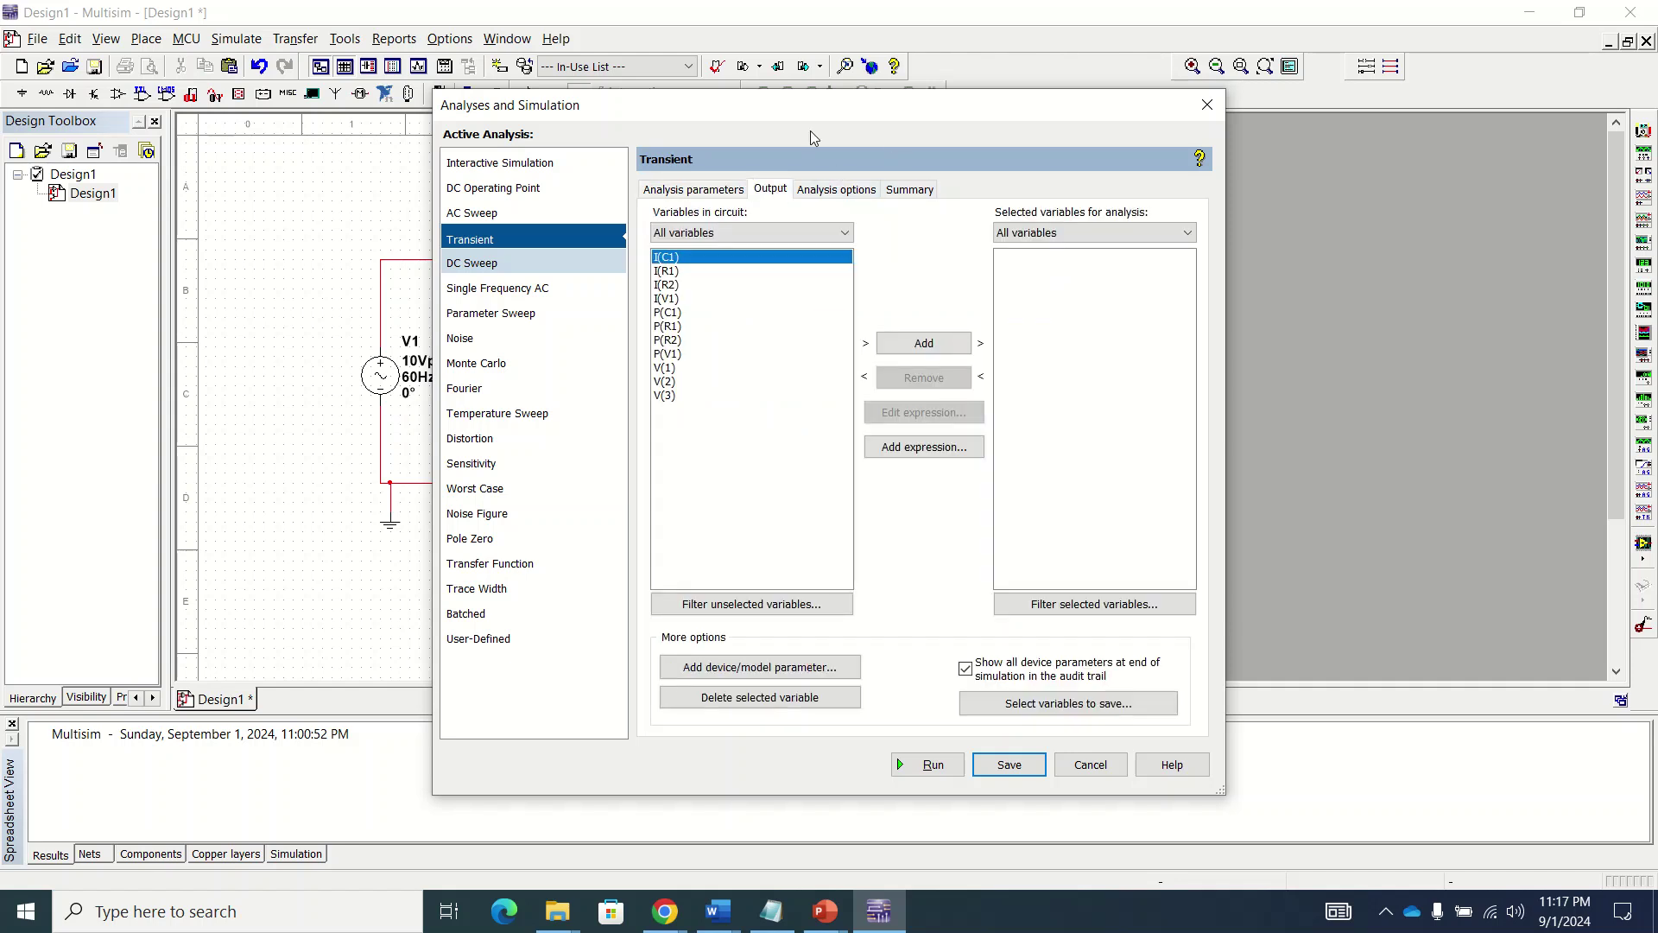
drag(820, 102, 1099, 127)
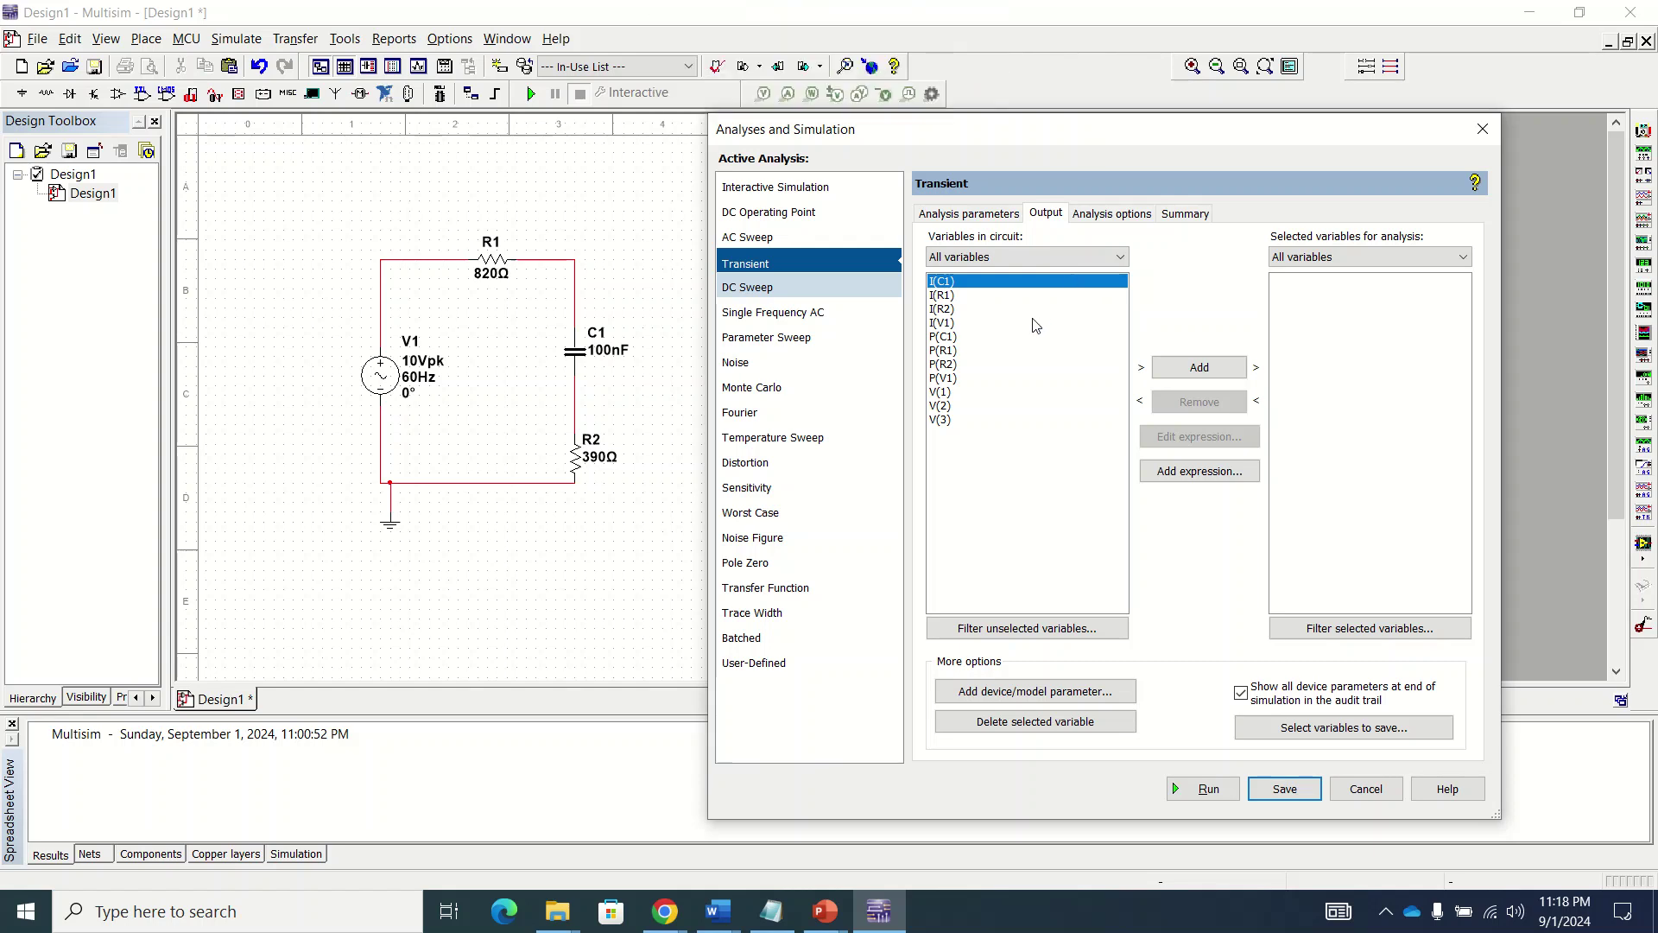
click(941, 393)
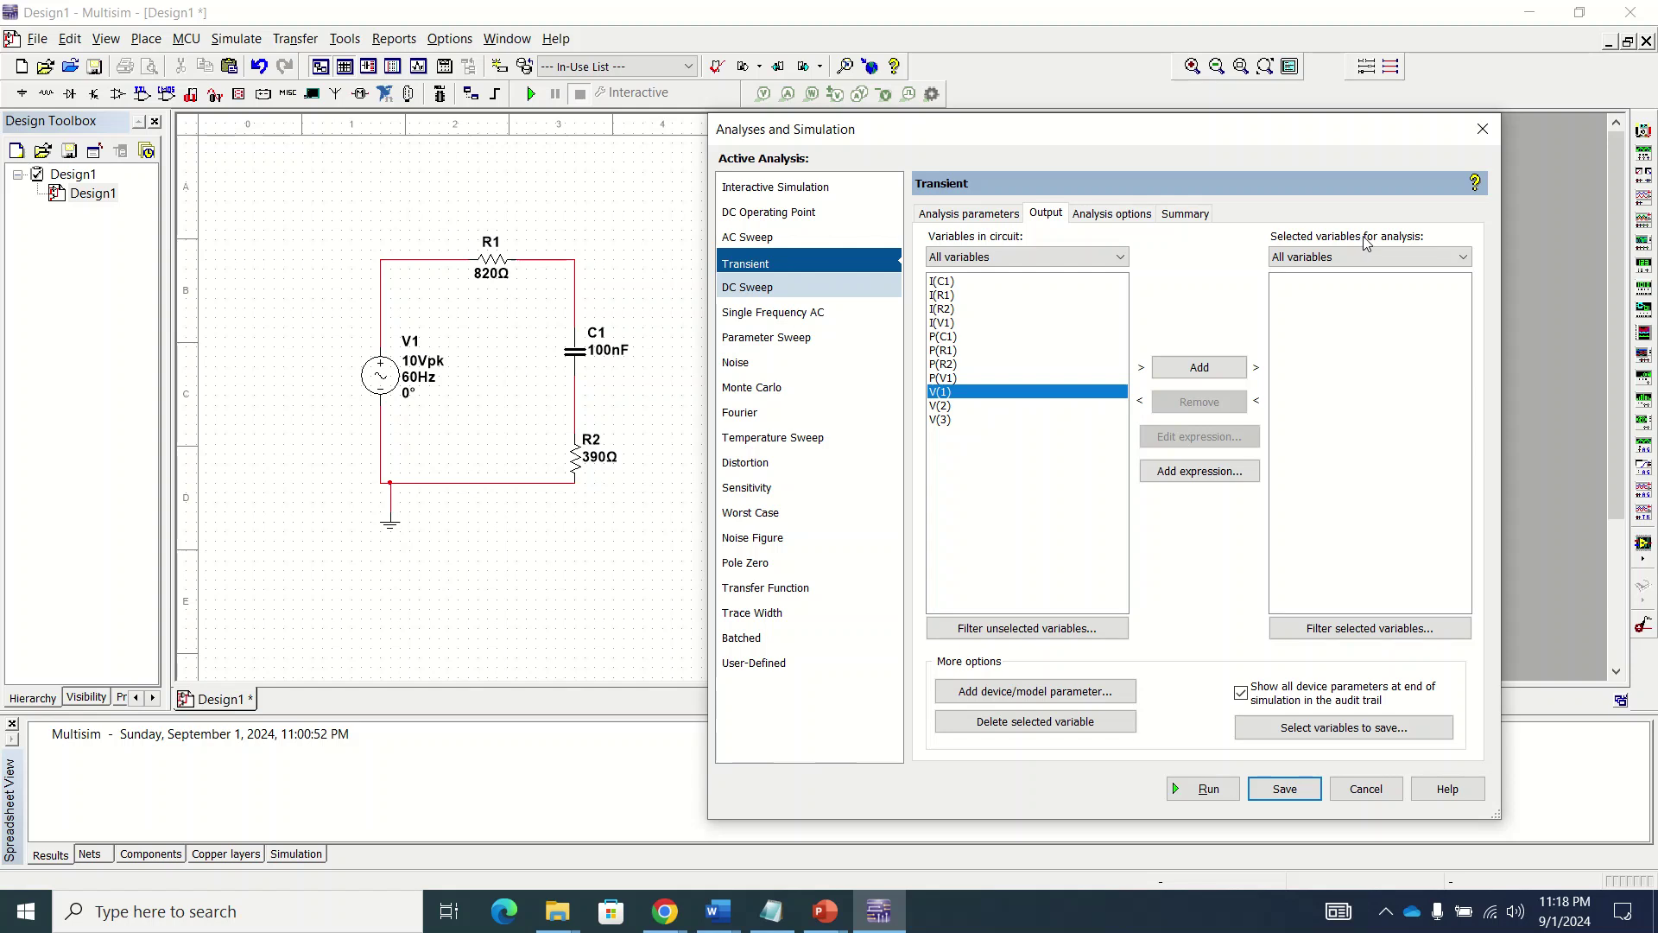
click(1210, 368)
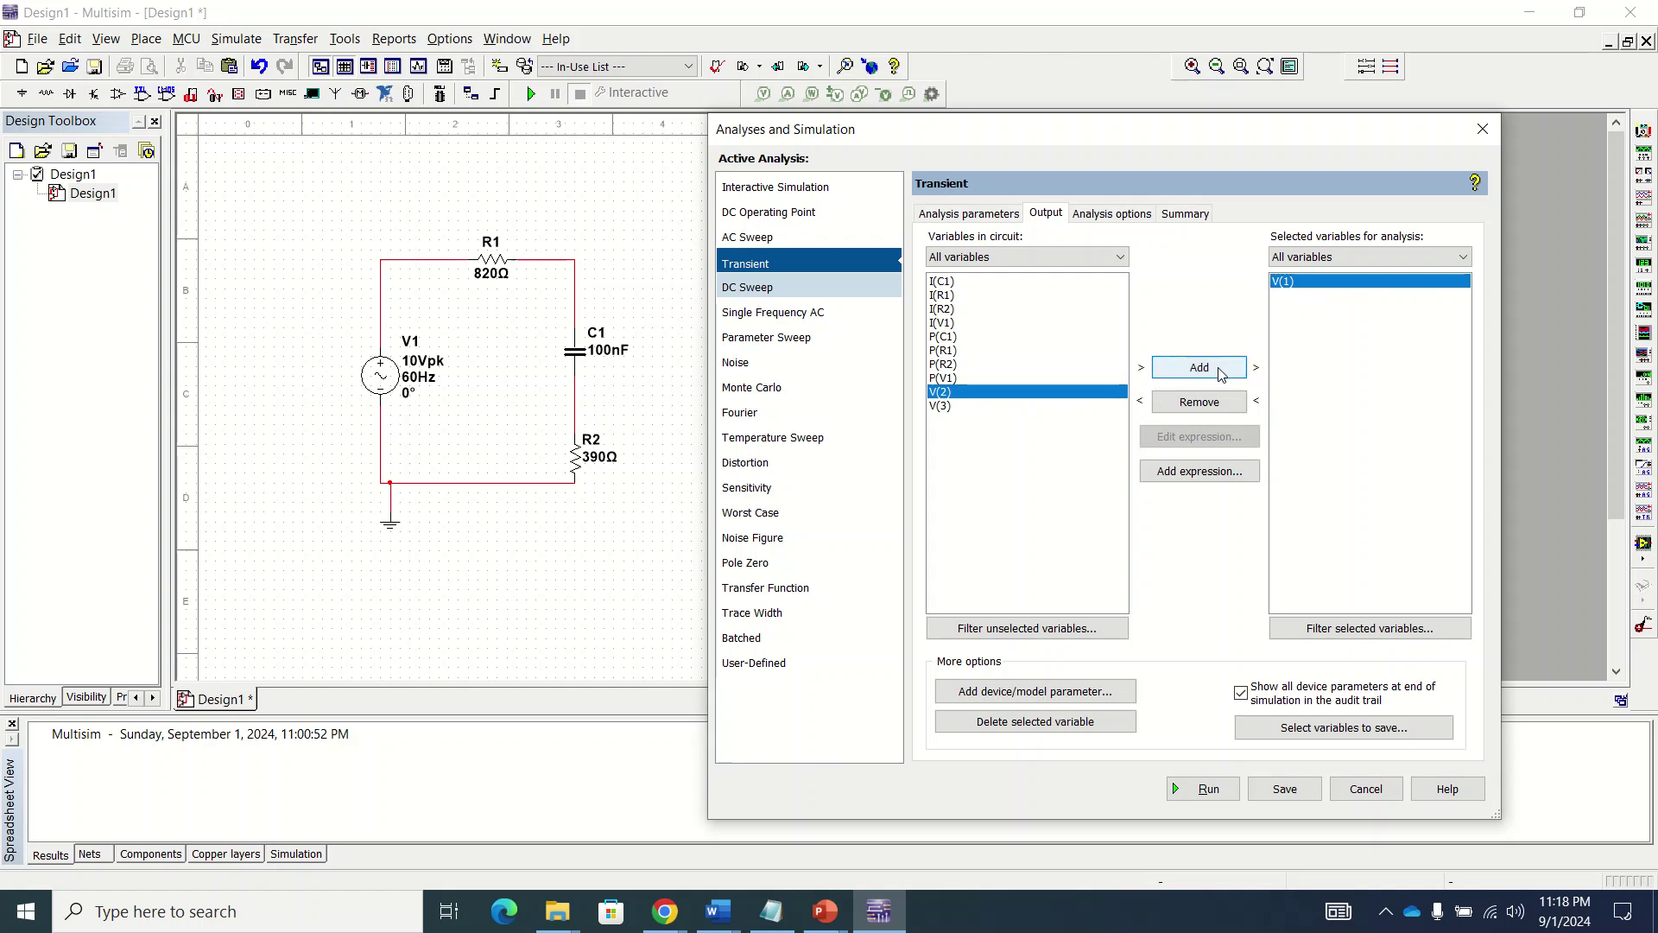
click(1220, 373)
click(1220, 373)
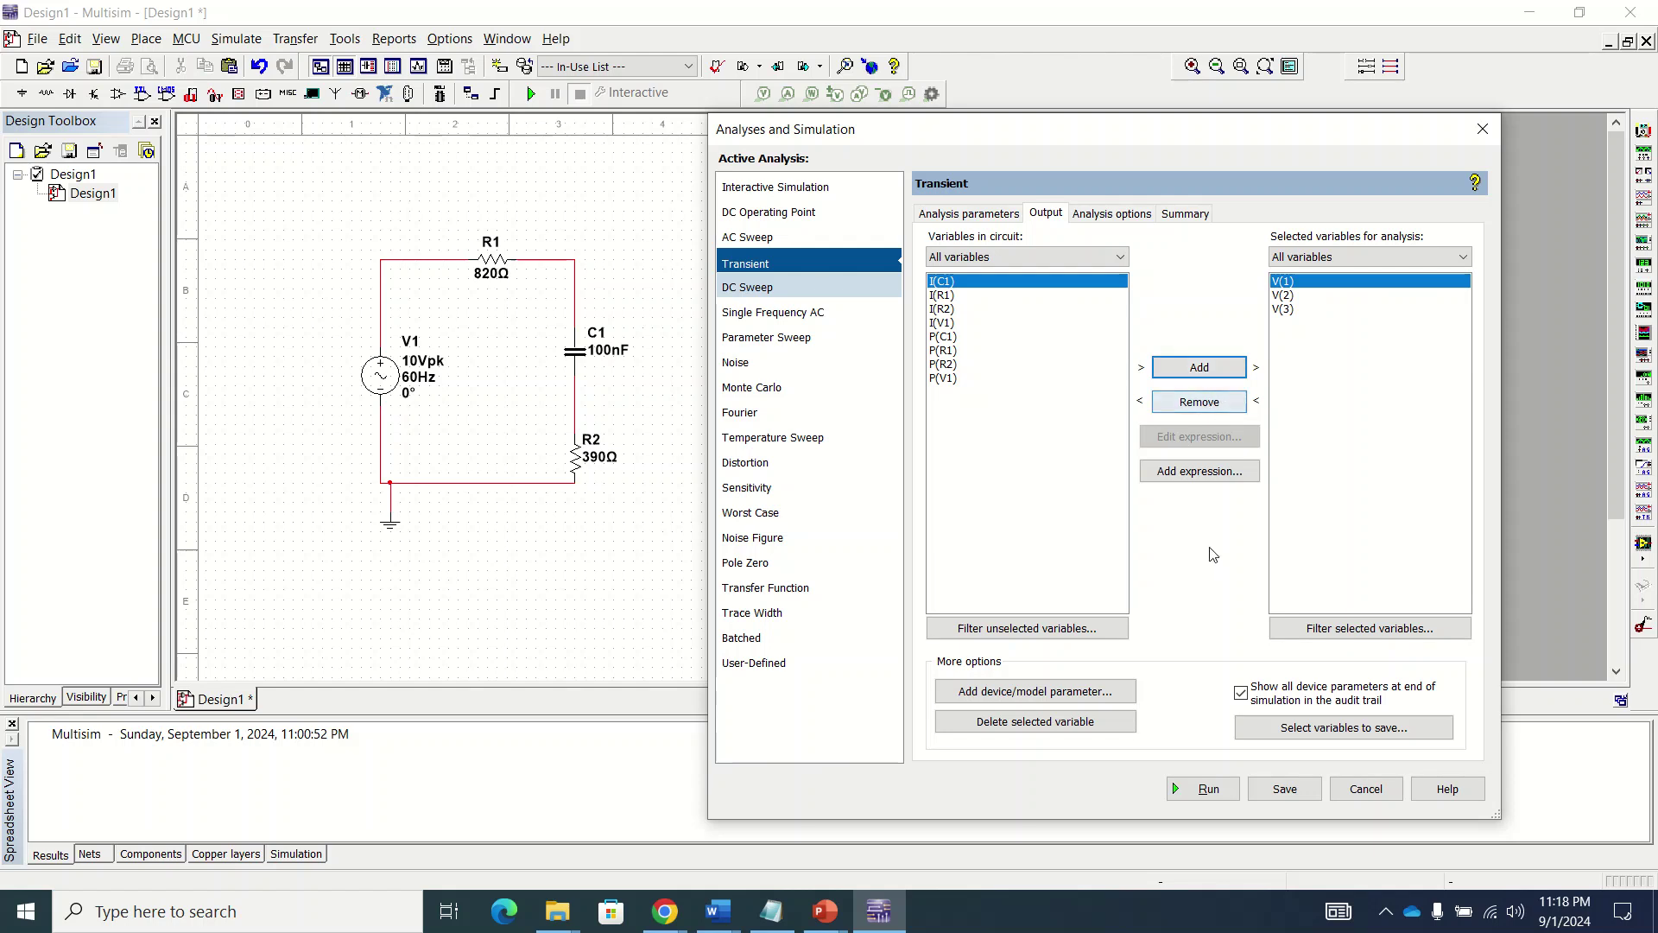
Step: Run the transient analysis and enlarge the Grapher View window with the resulting plot
click(1207, 788)
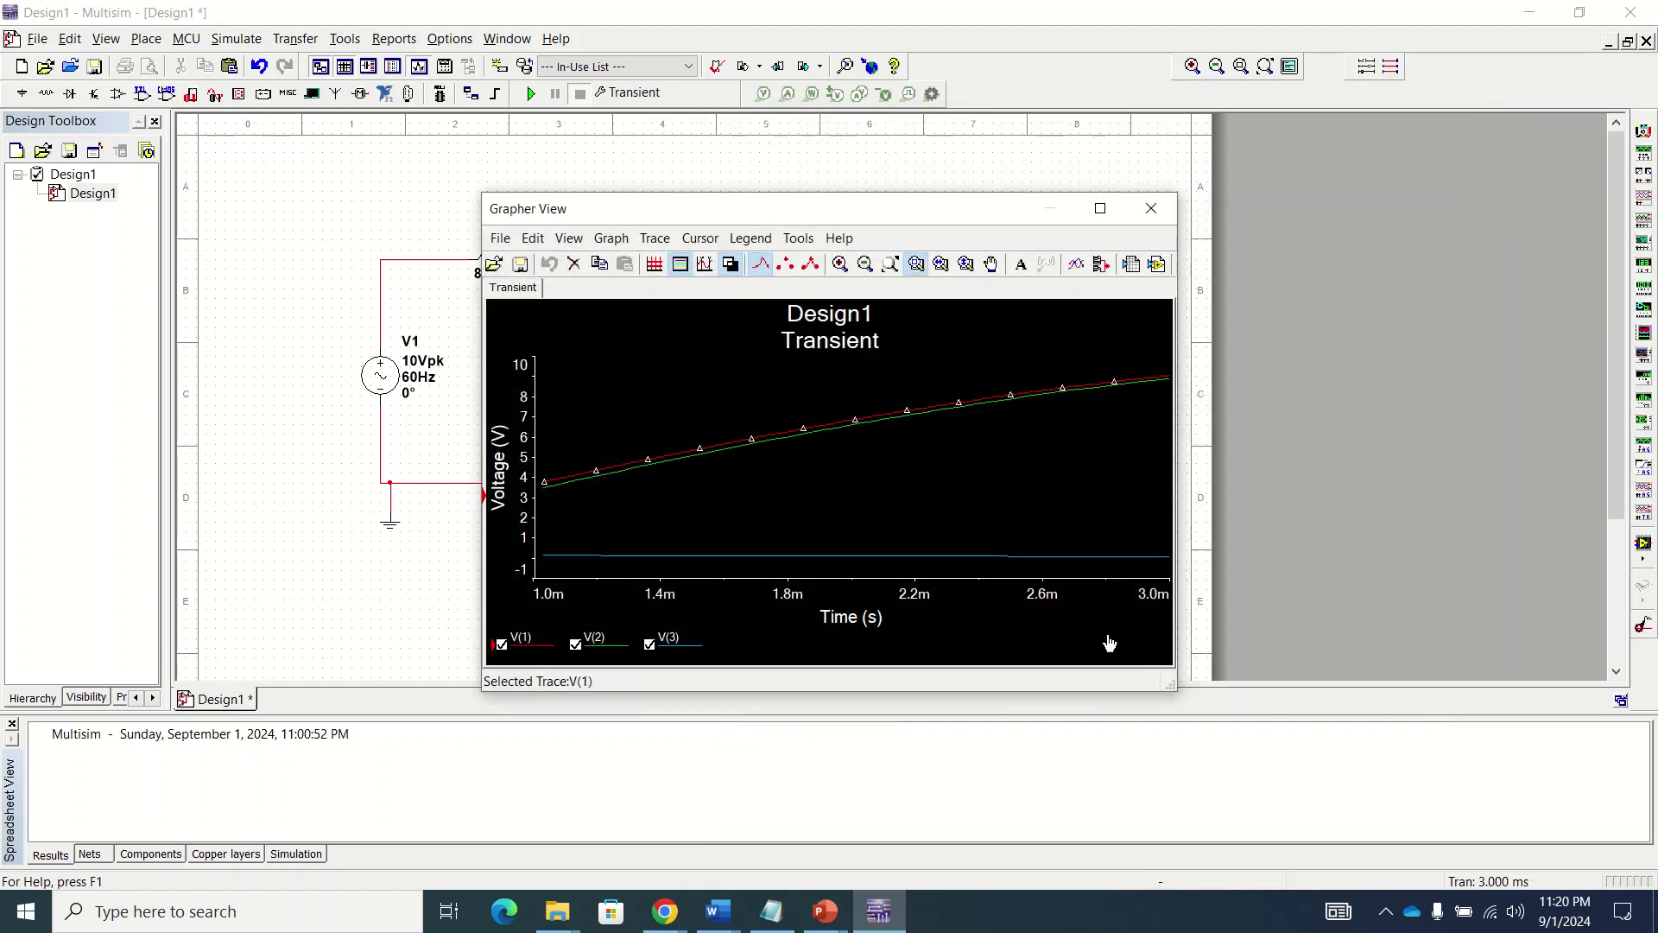
drag(1180, 696, 1425, 693)
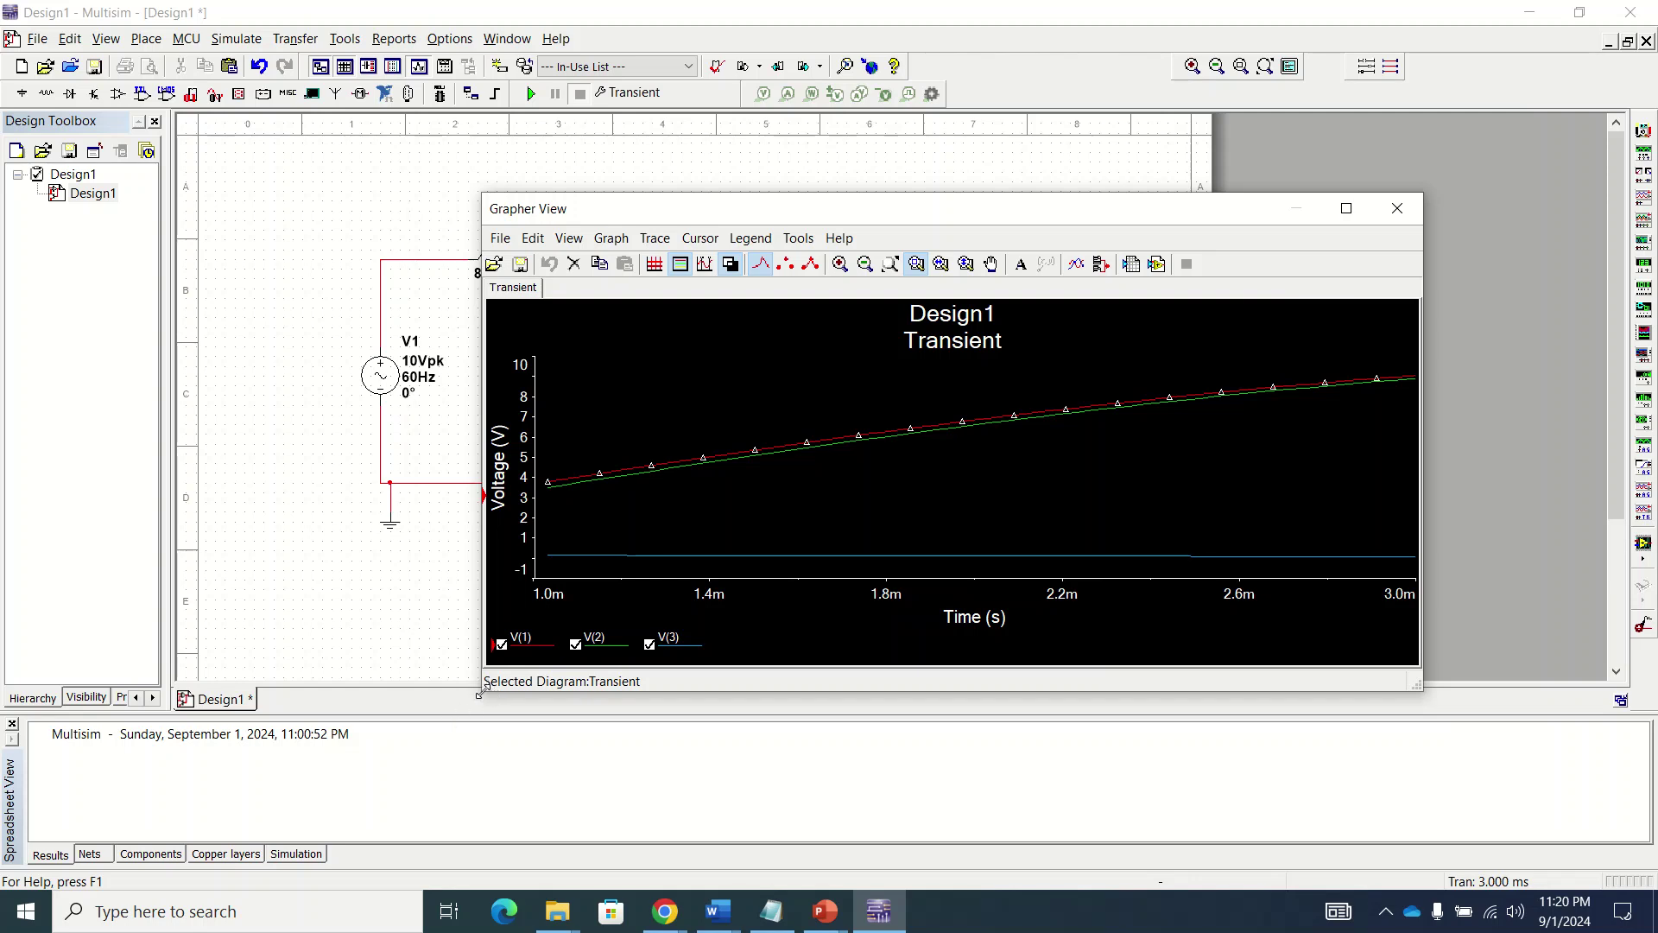
drag(482, 690, 316, 848)
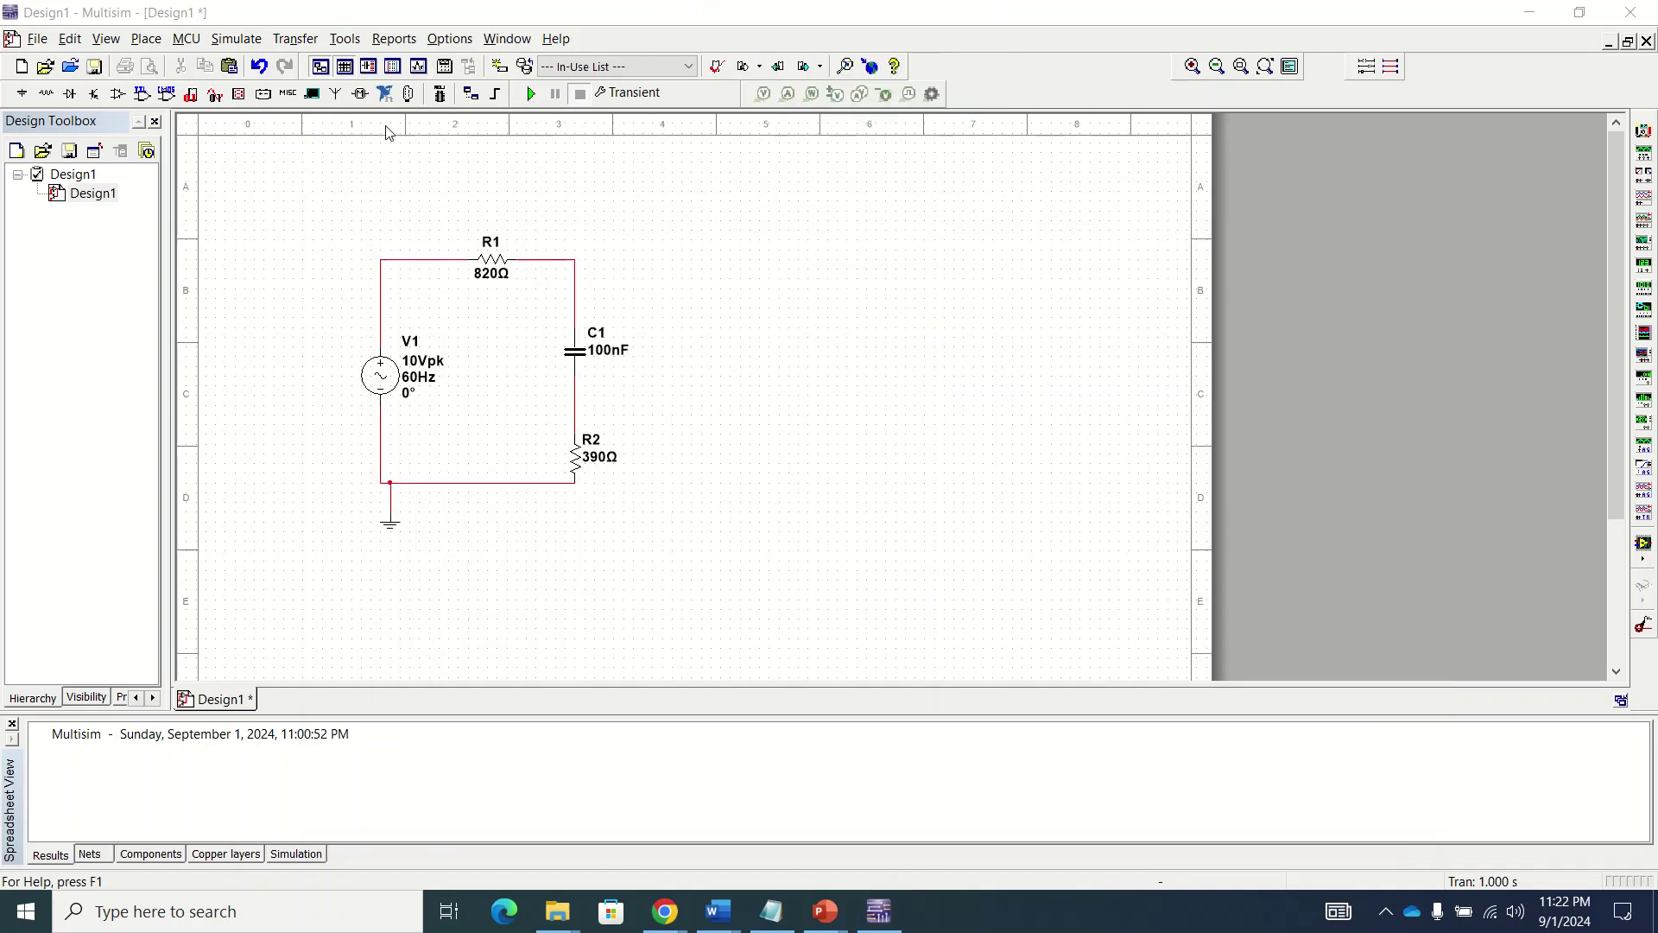
Step: Change the transient analysis end time to 0.1 s and rerun the simulation
click(233, 41)
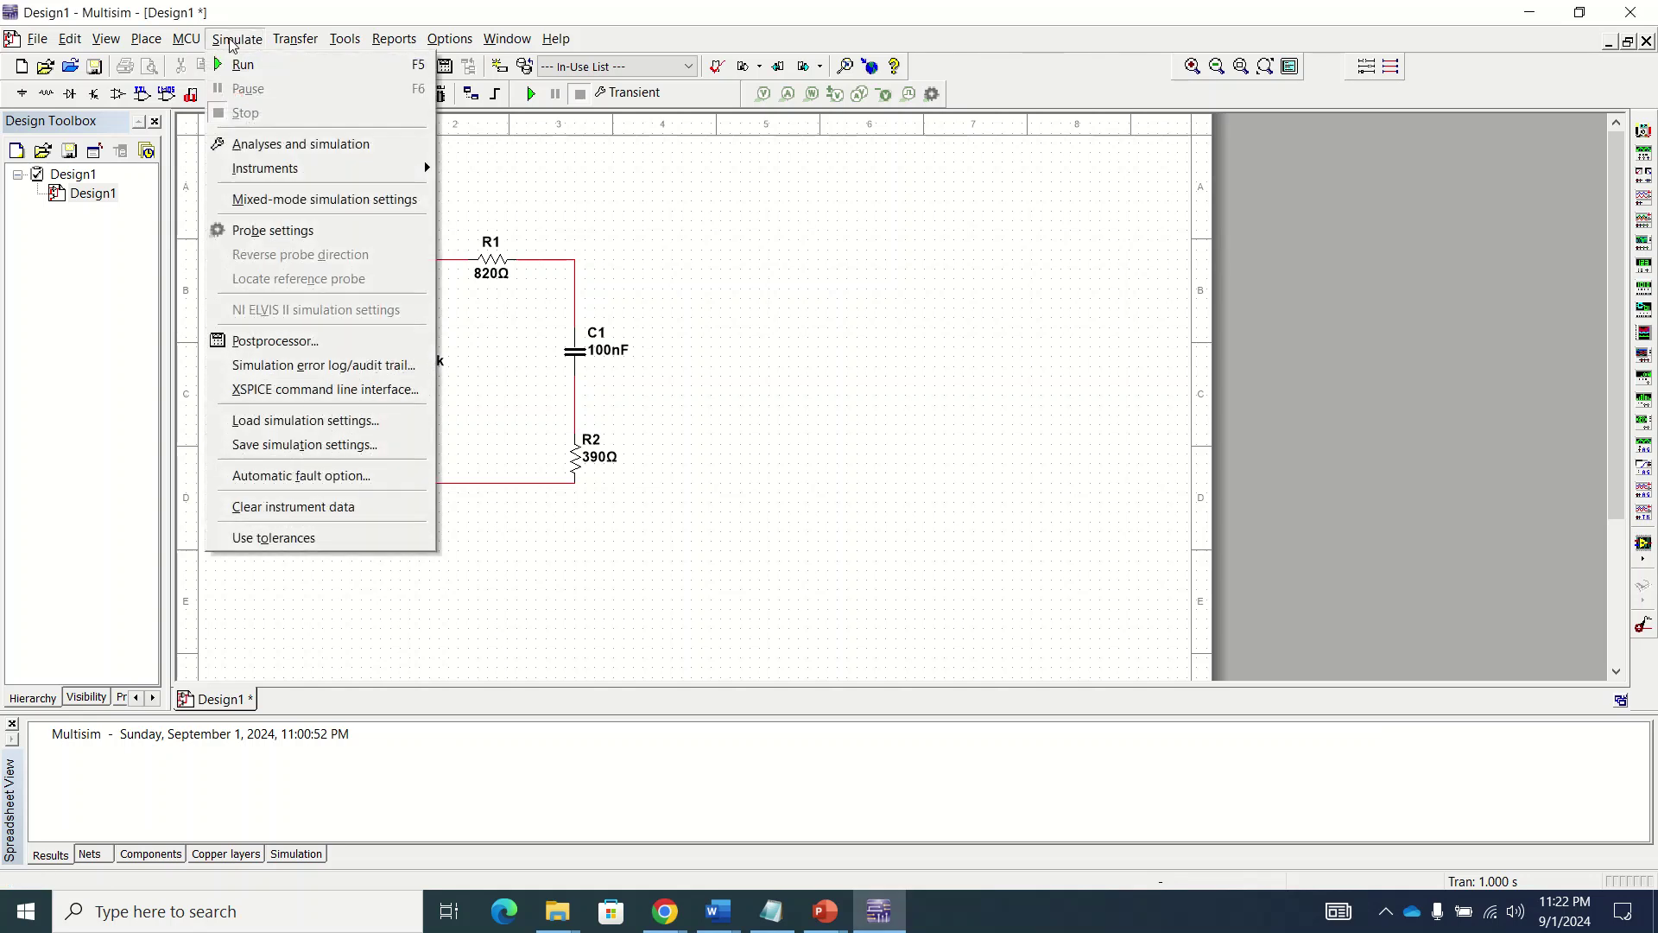
click(307, 145)
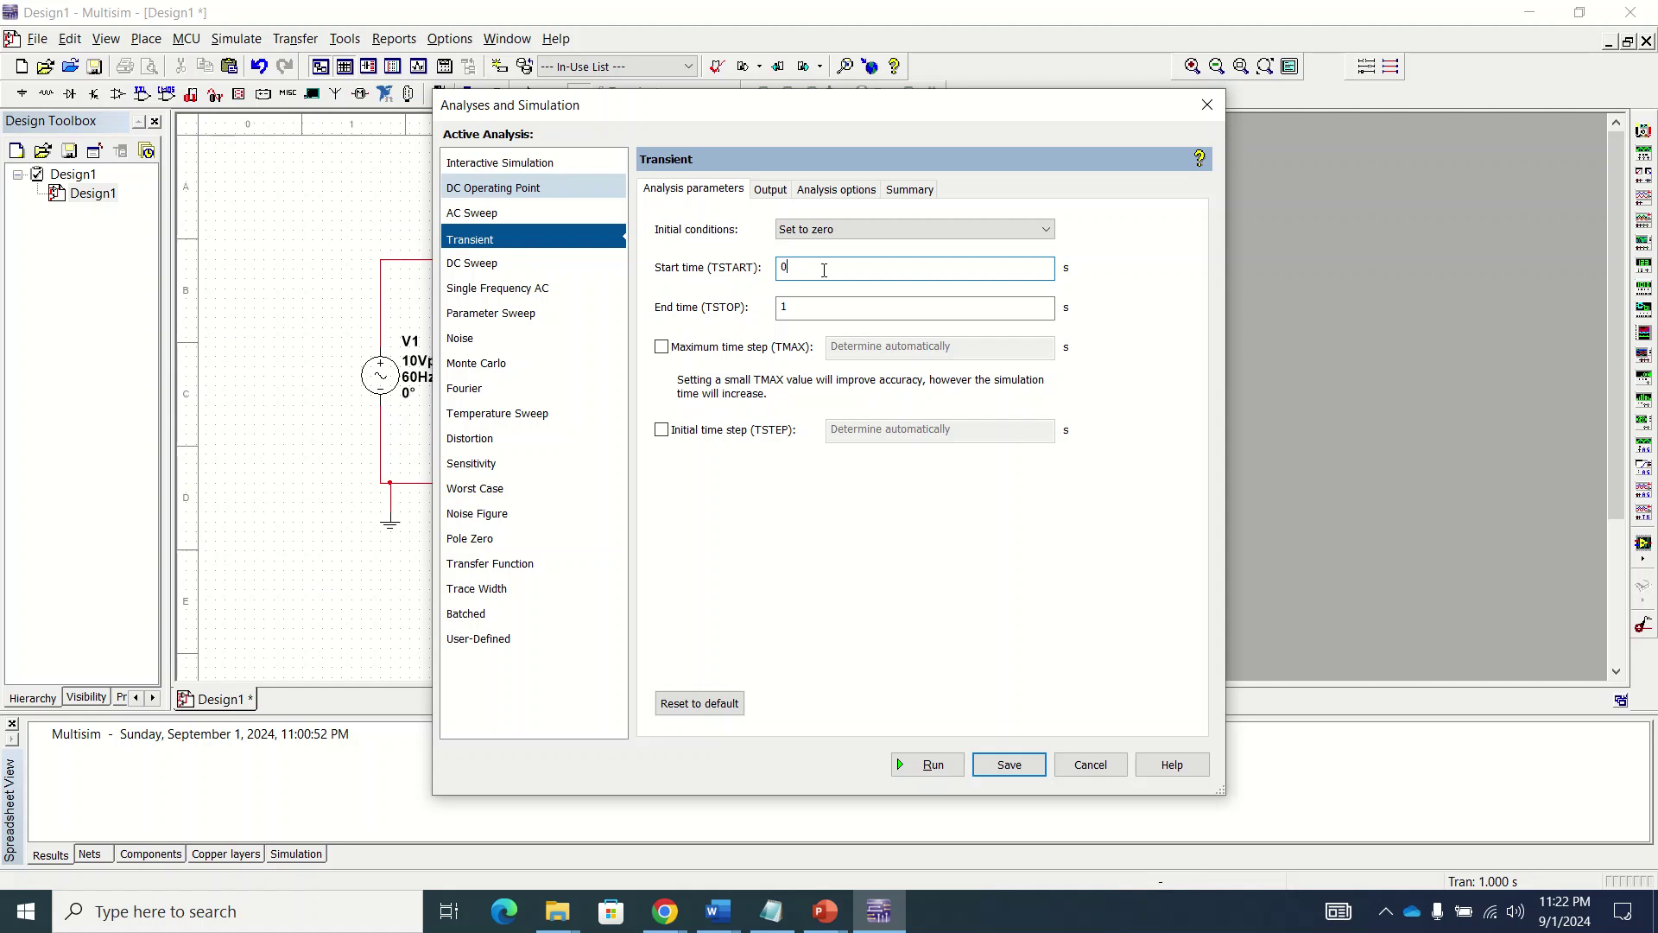
double_click(816, 311)
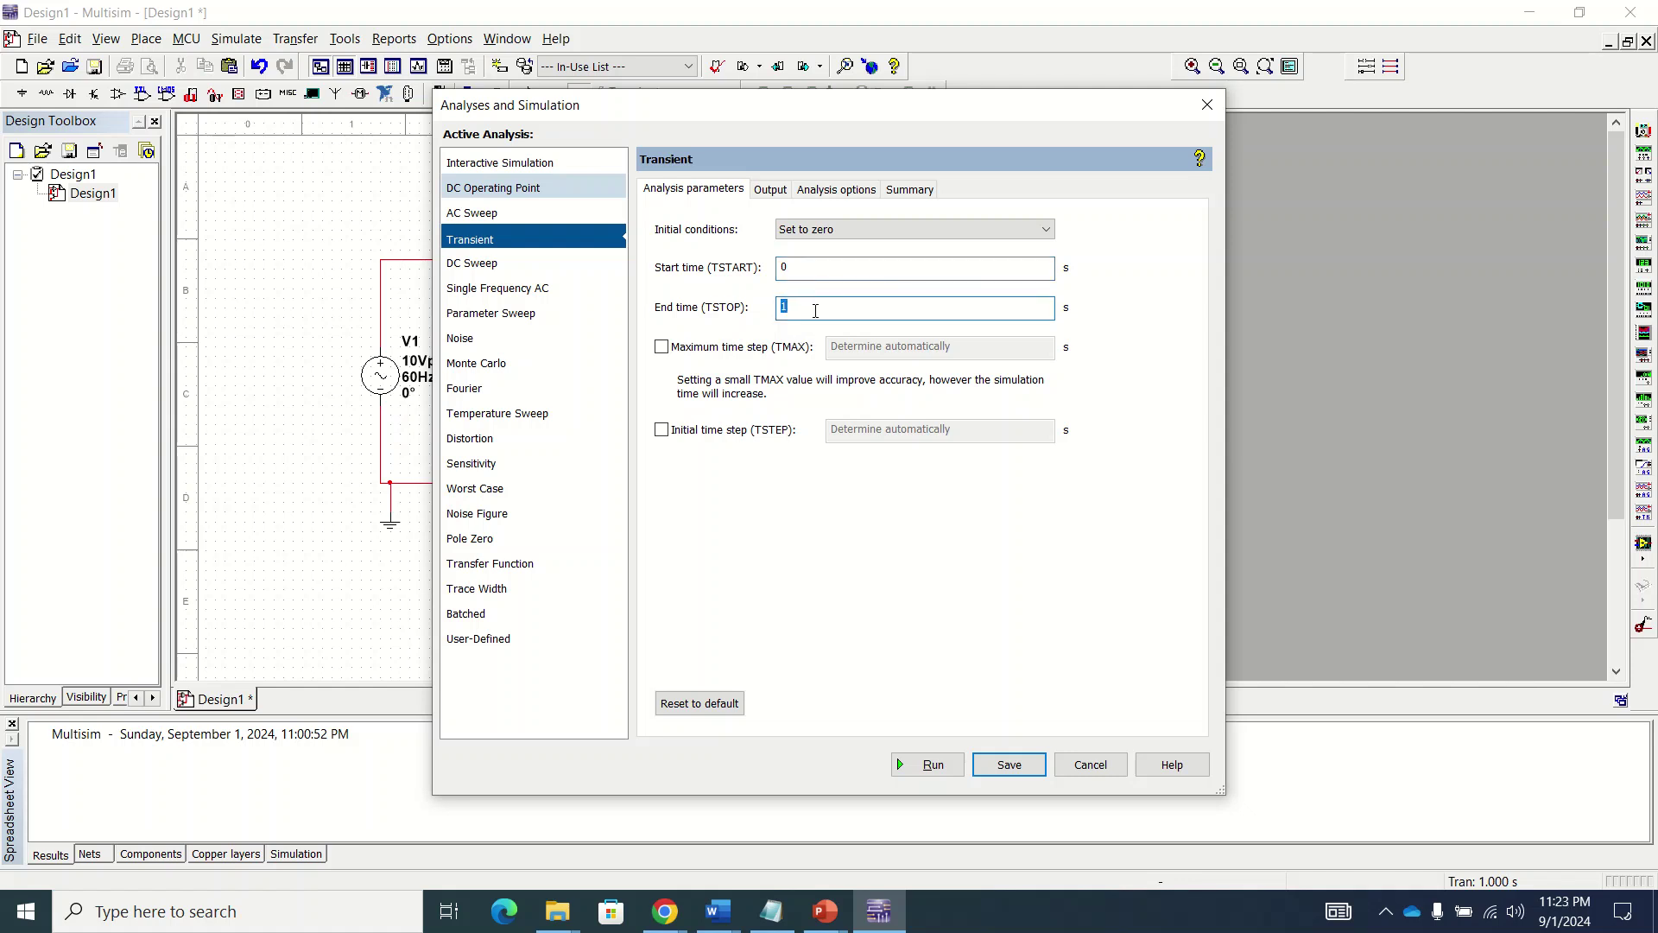
text(0.)
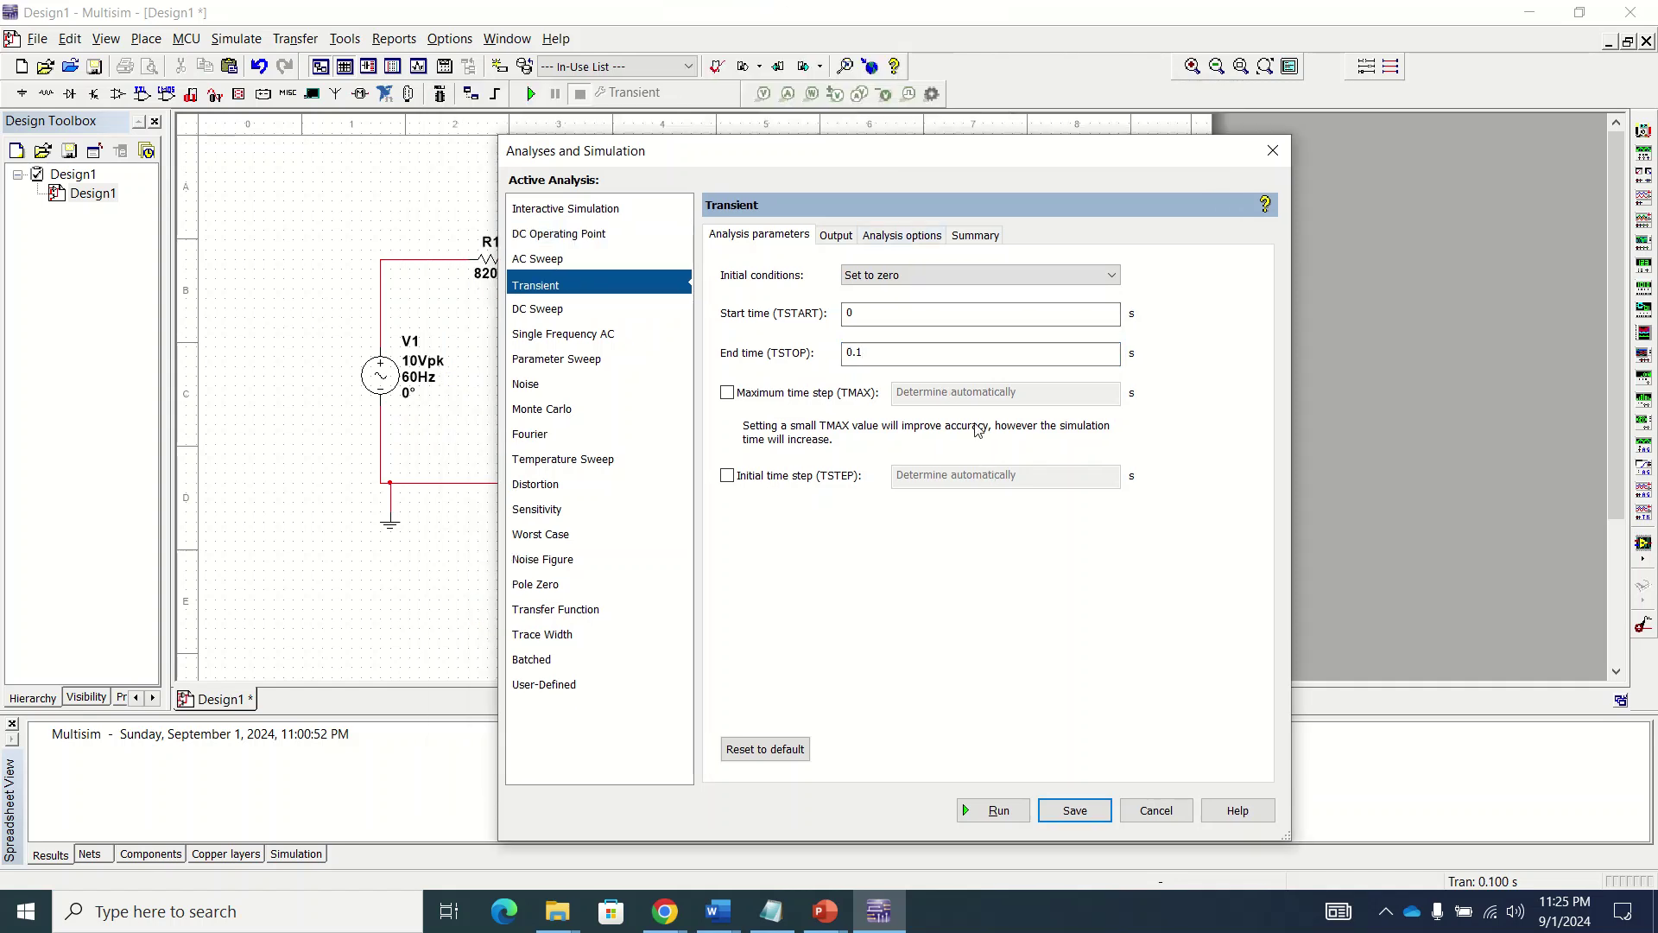
click(992, 810)
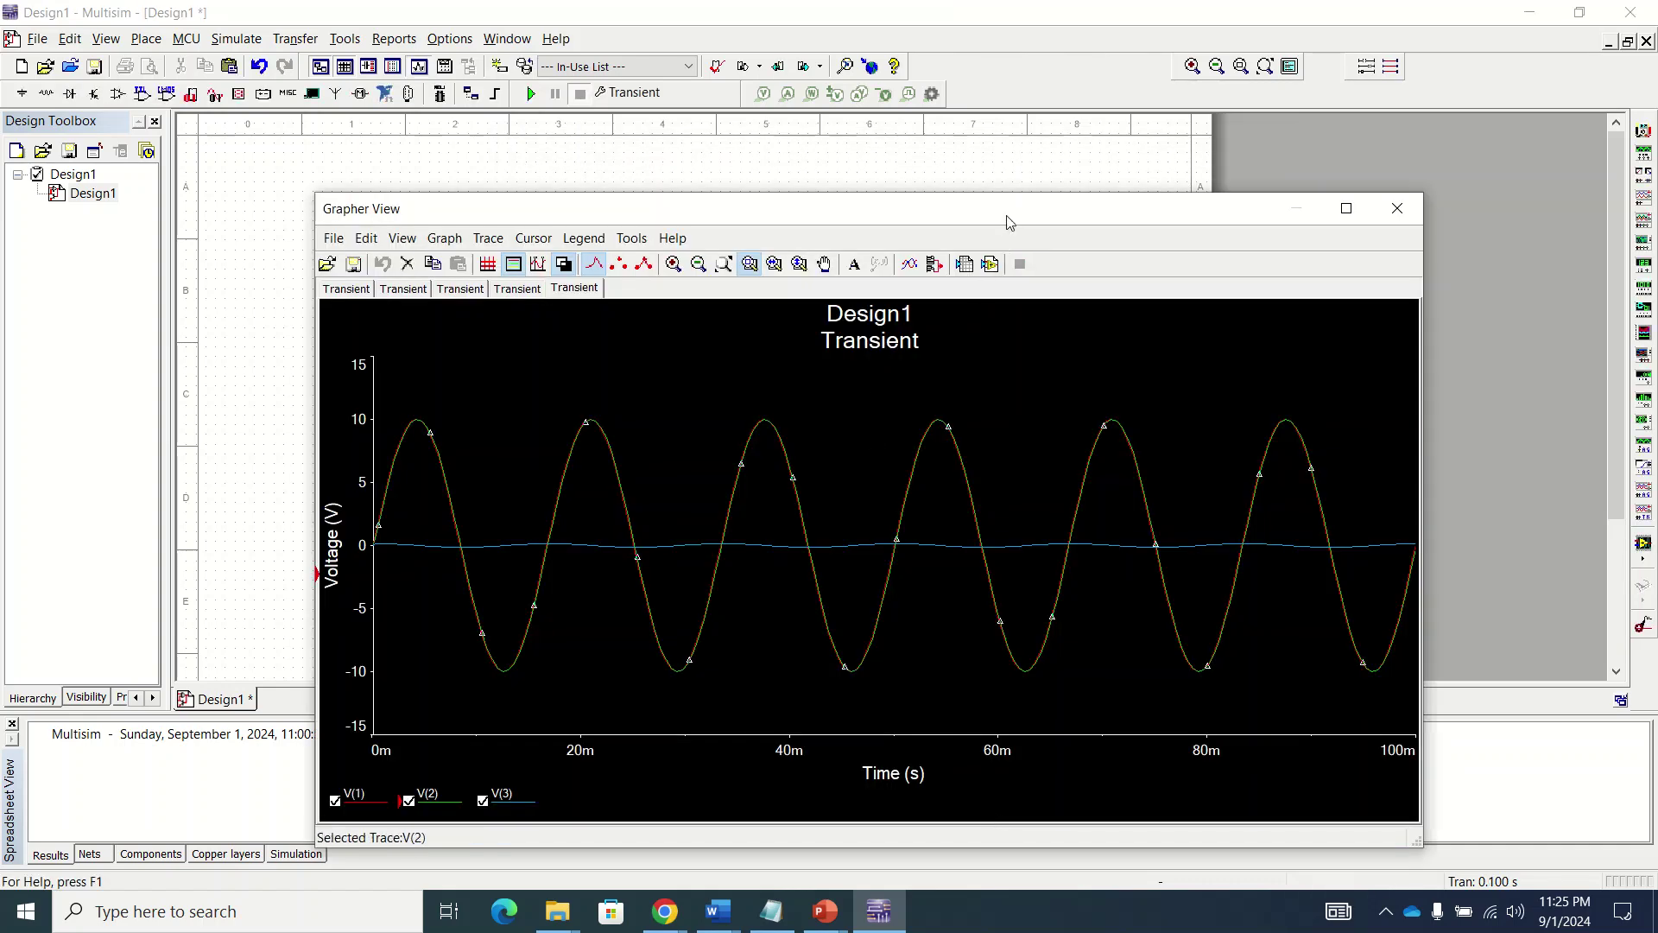
Step: Place the Grapher View beside the schematic and hide traces V(2) and V(3) to view V(1) alone
drag(1007, 222, 1429, 171)
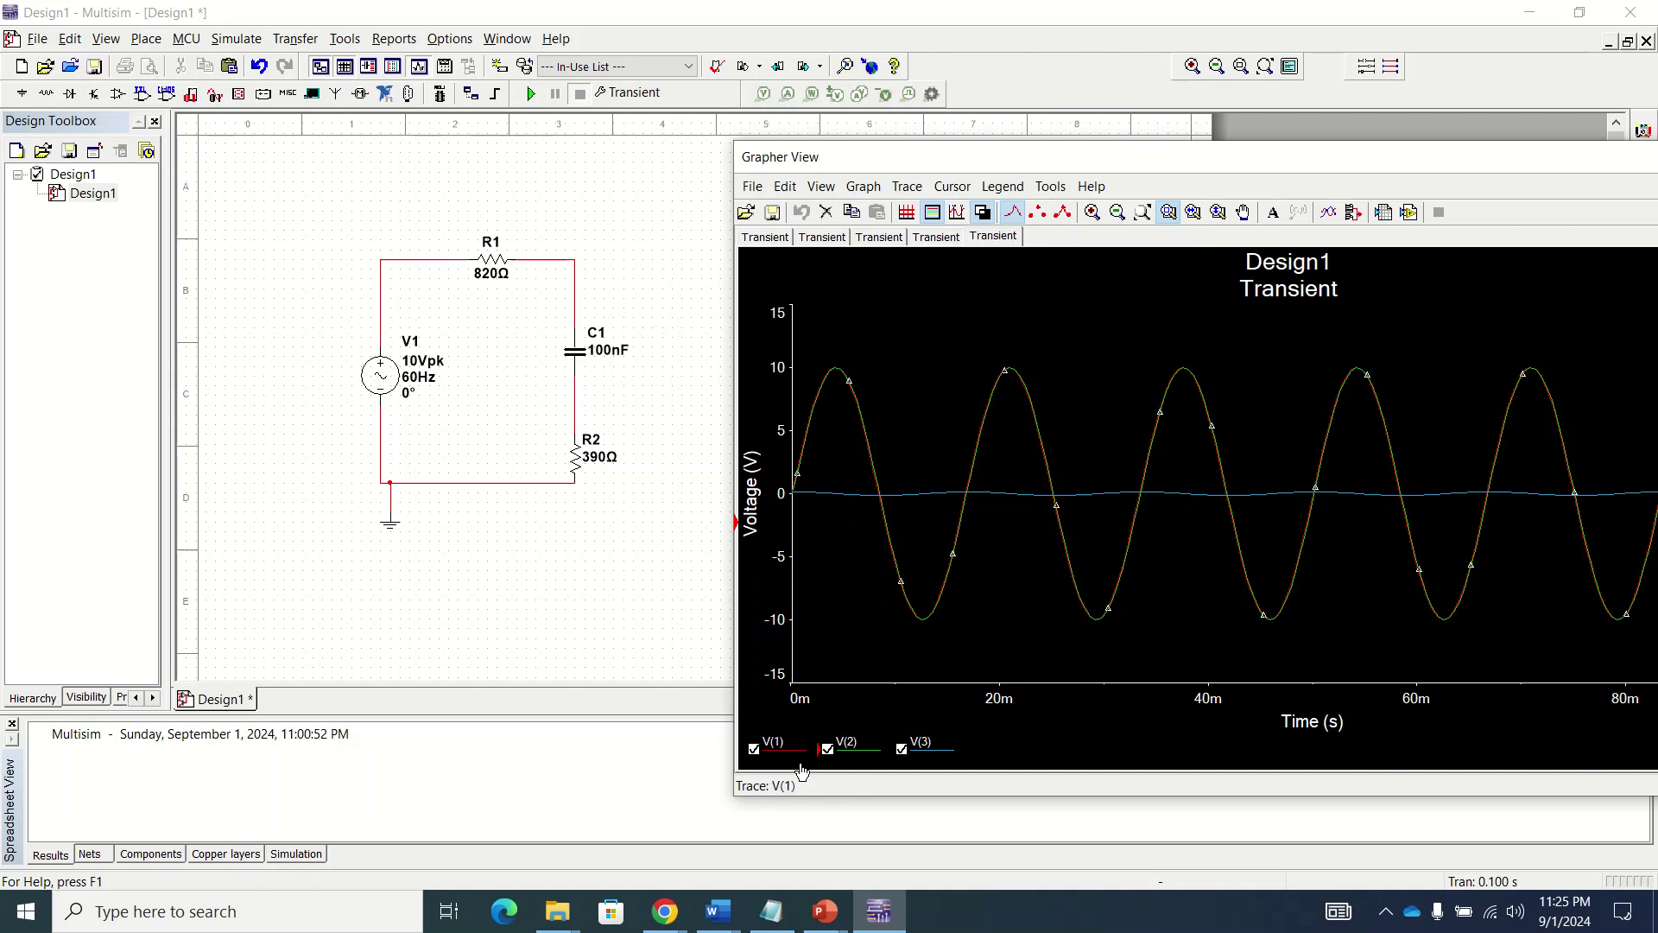
click(827, 752)
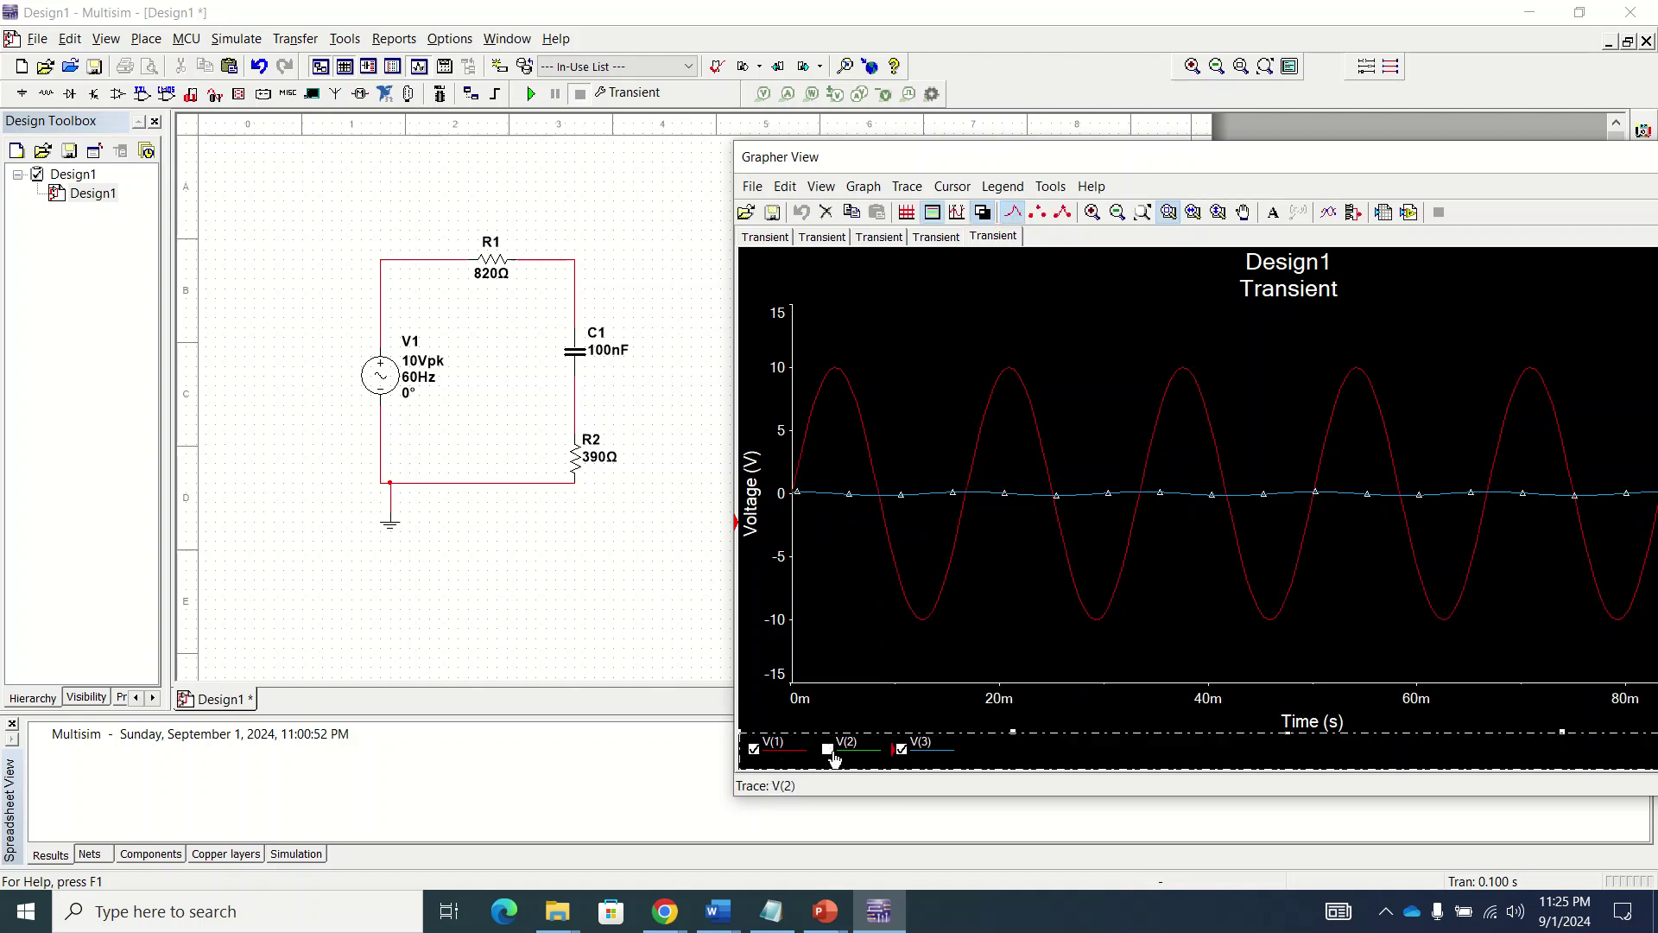
click(903, 752)
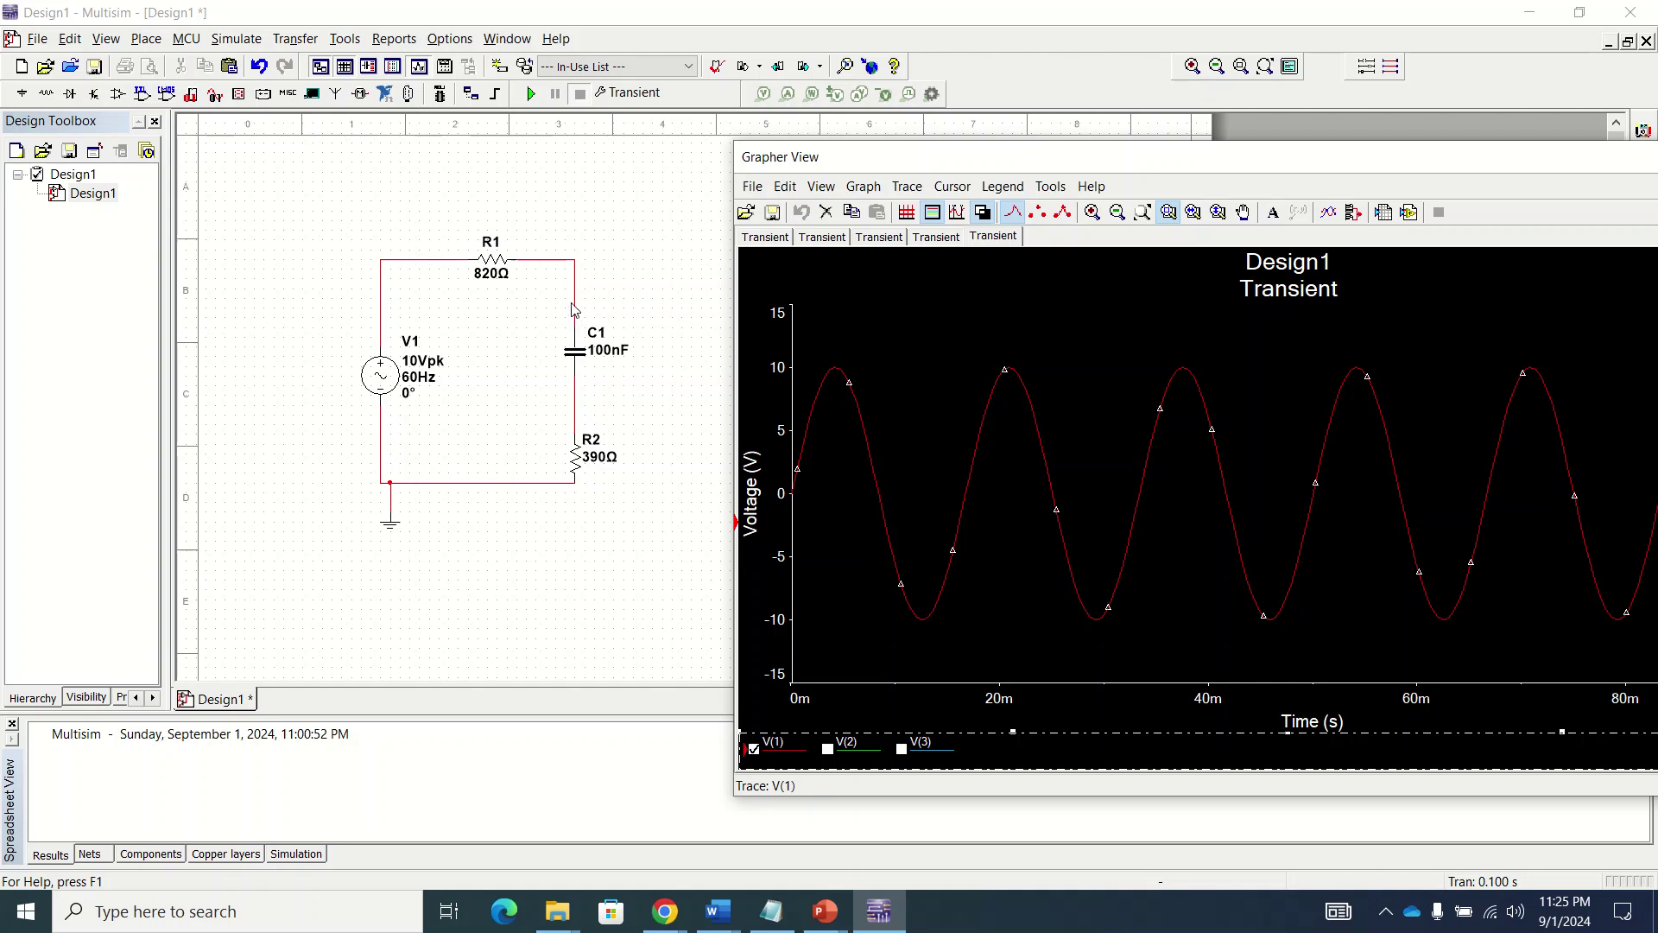
click(896, 574)
Step: View the V(2) trace on its own, followed by the V(3) trace on its own
click(753, 749)
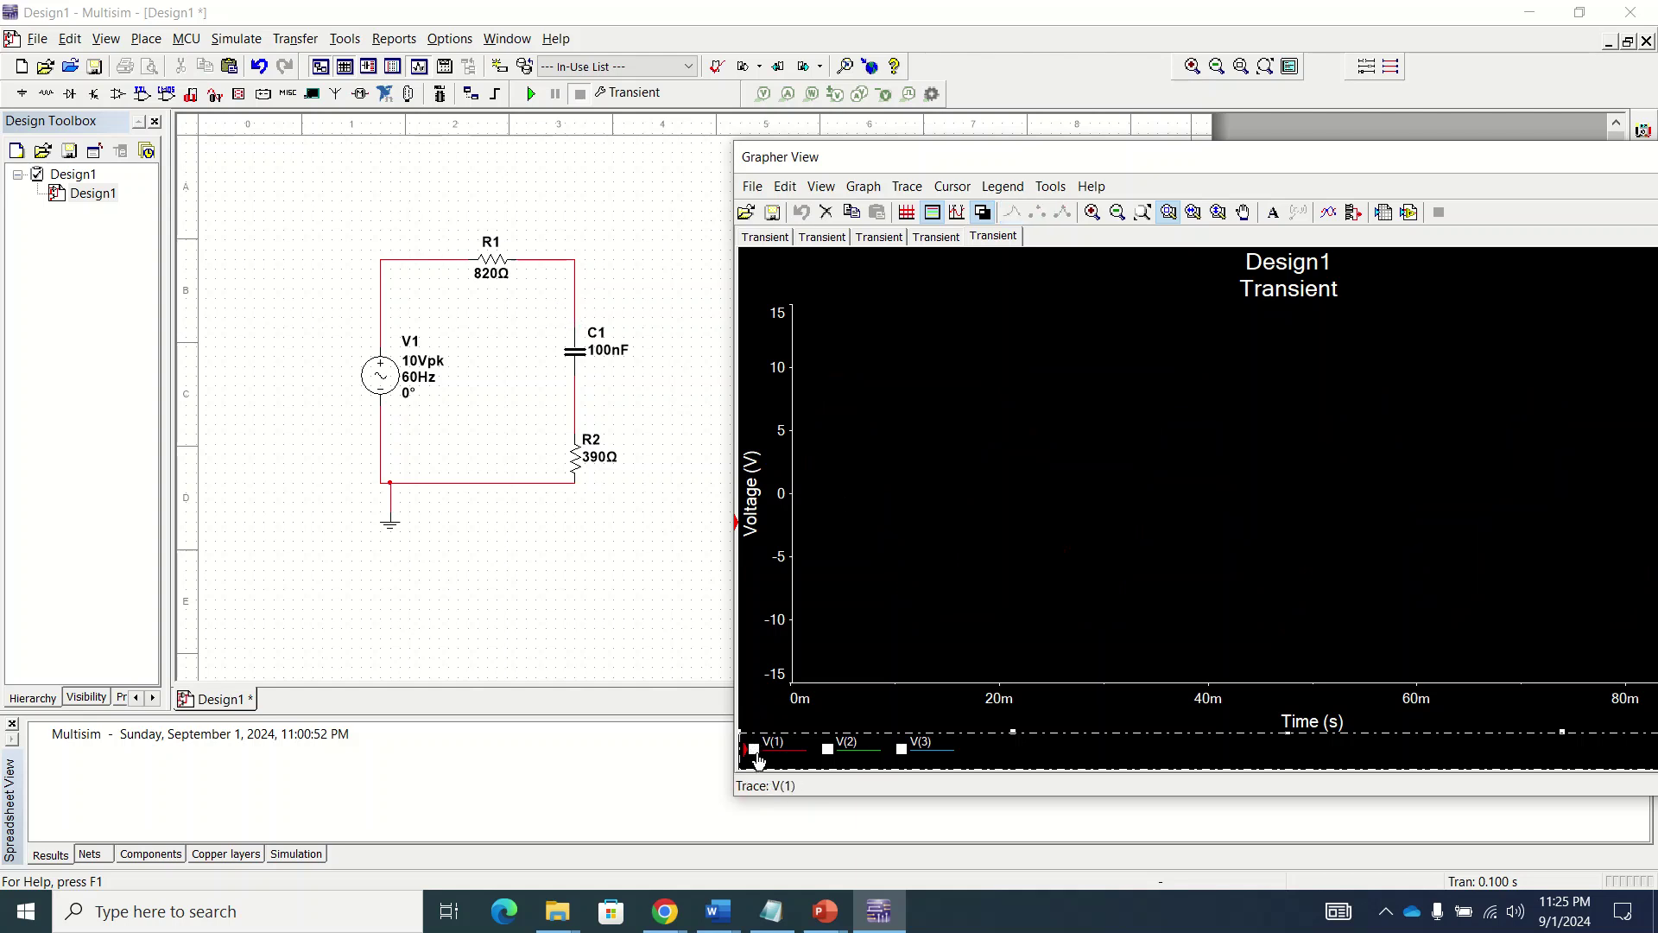
click(827, 748)
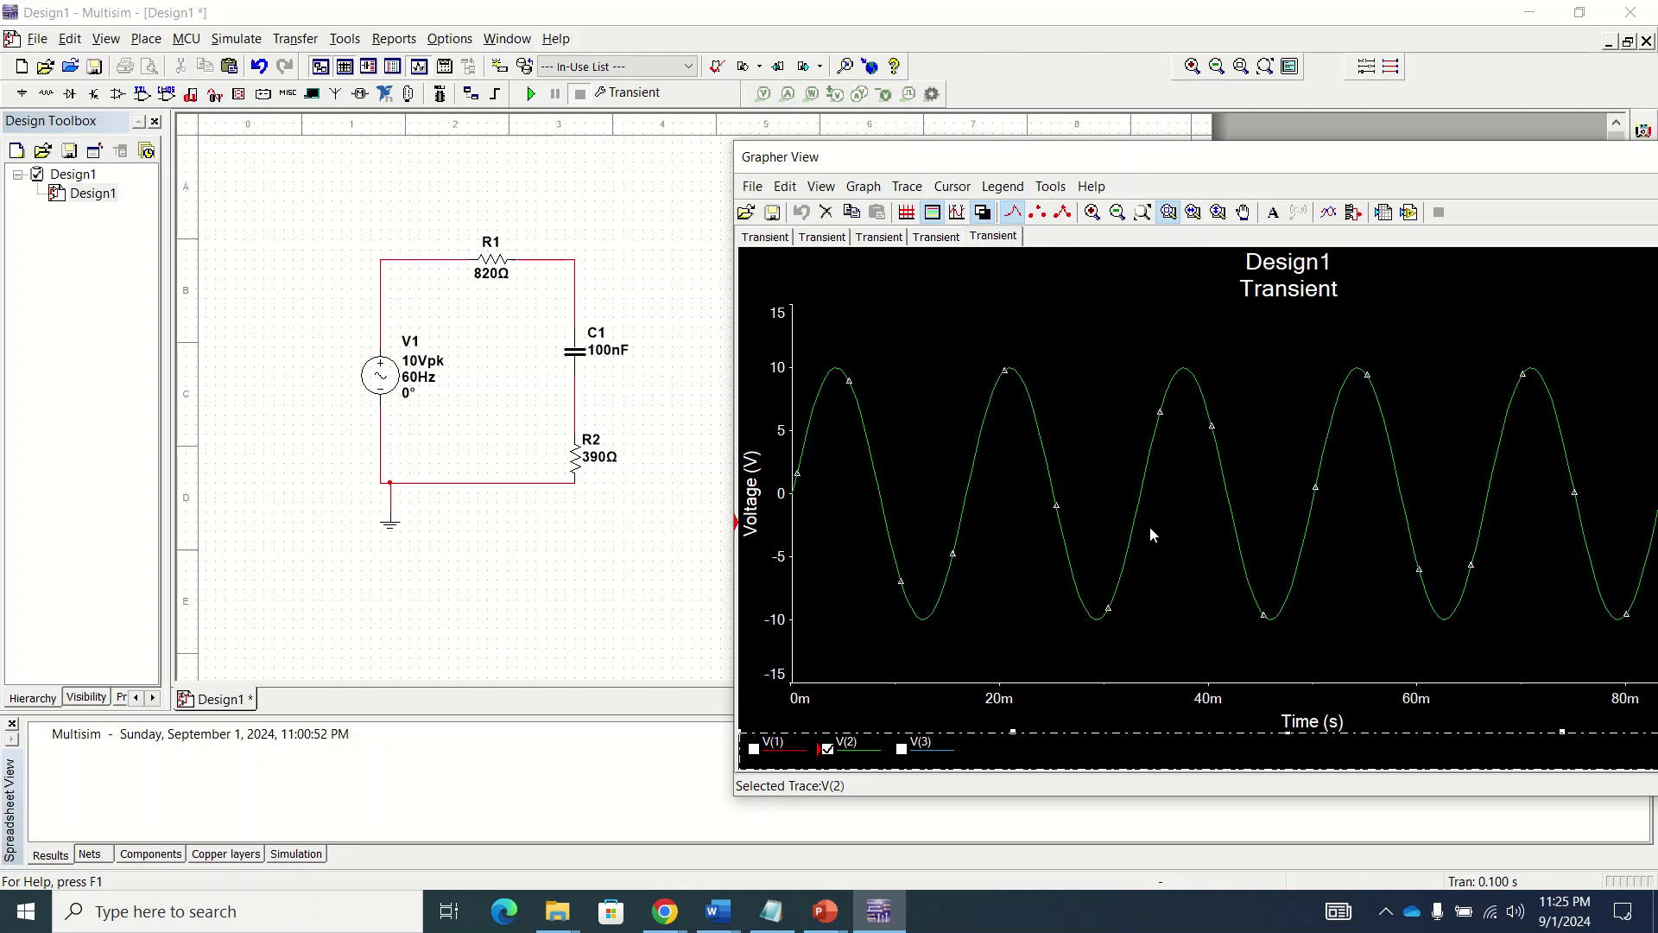
click(827, 749)
click(900, 753)
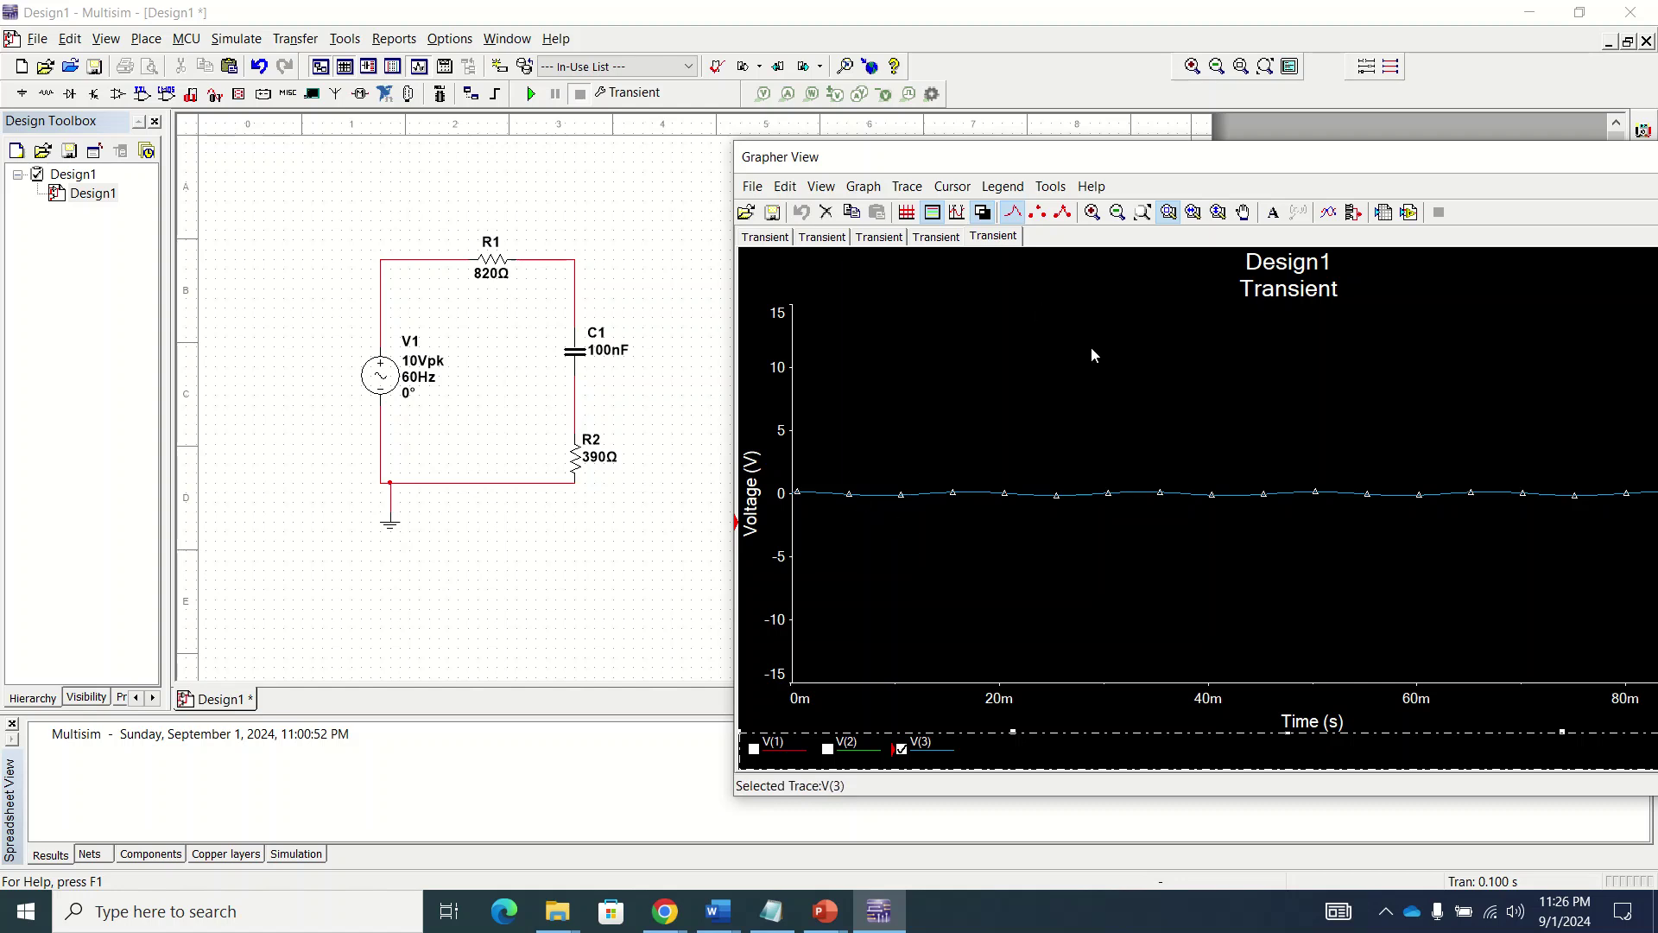
Step: Examine the shape and amplitude of the V(3) waveform at closer and wider graph scales
click(1092, 212)
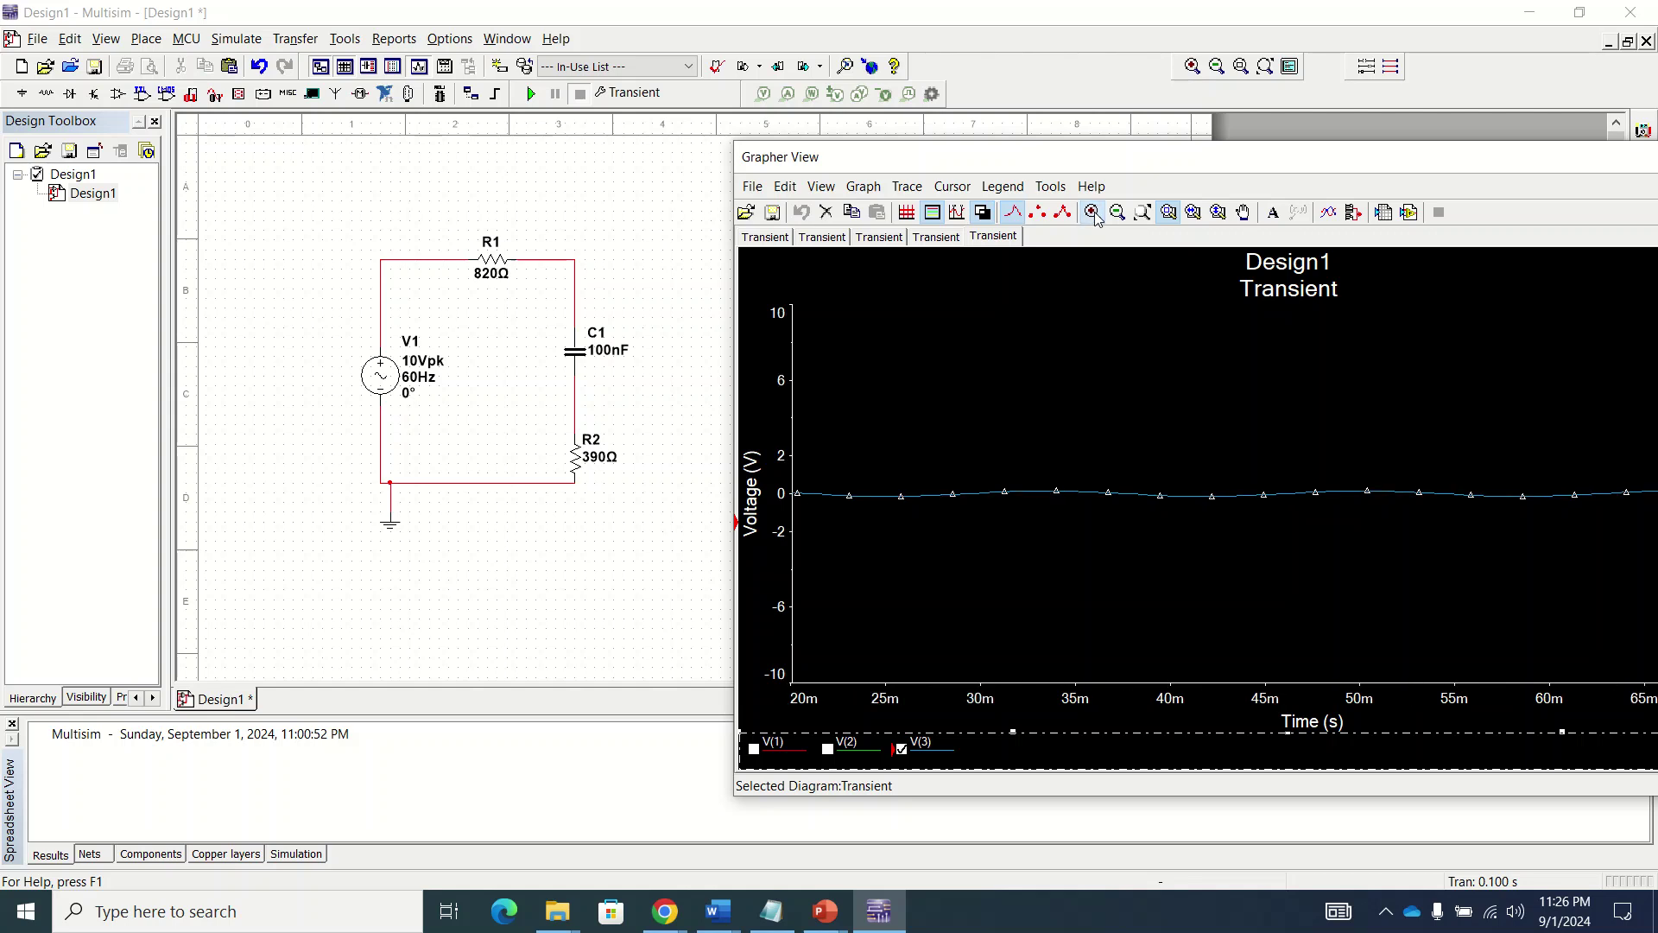
click(1093, 213)
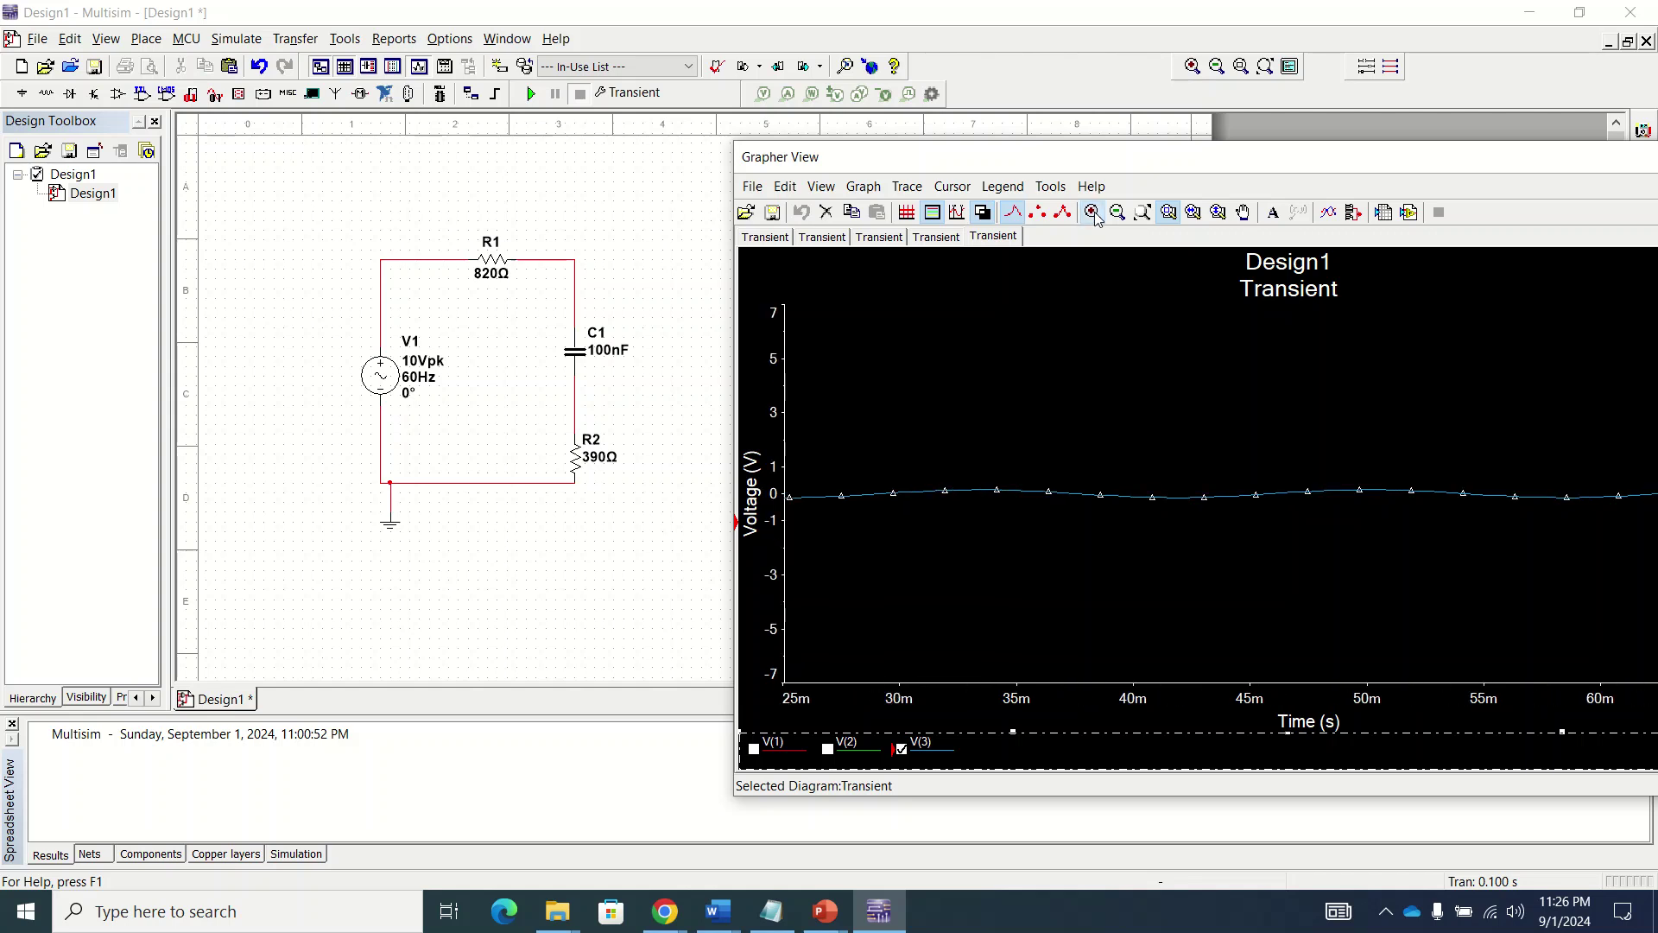
click(1092, 212)
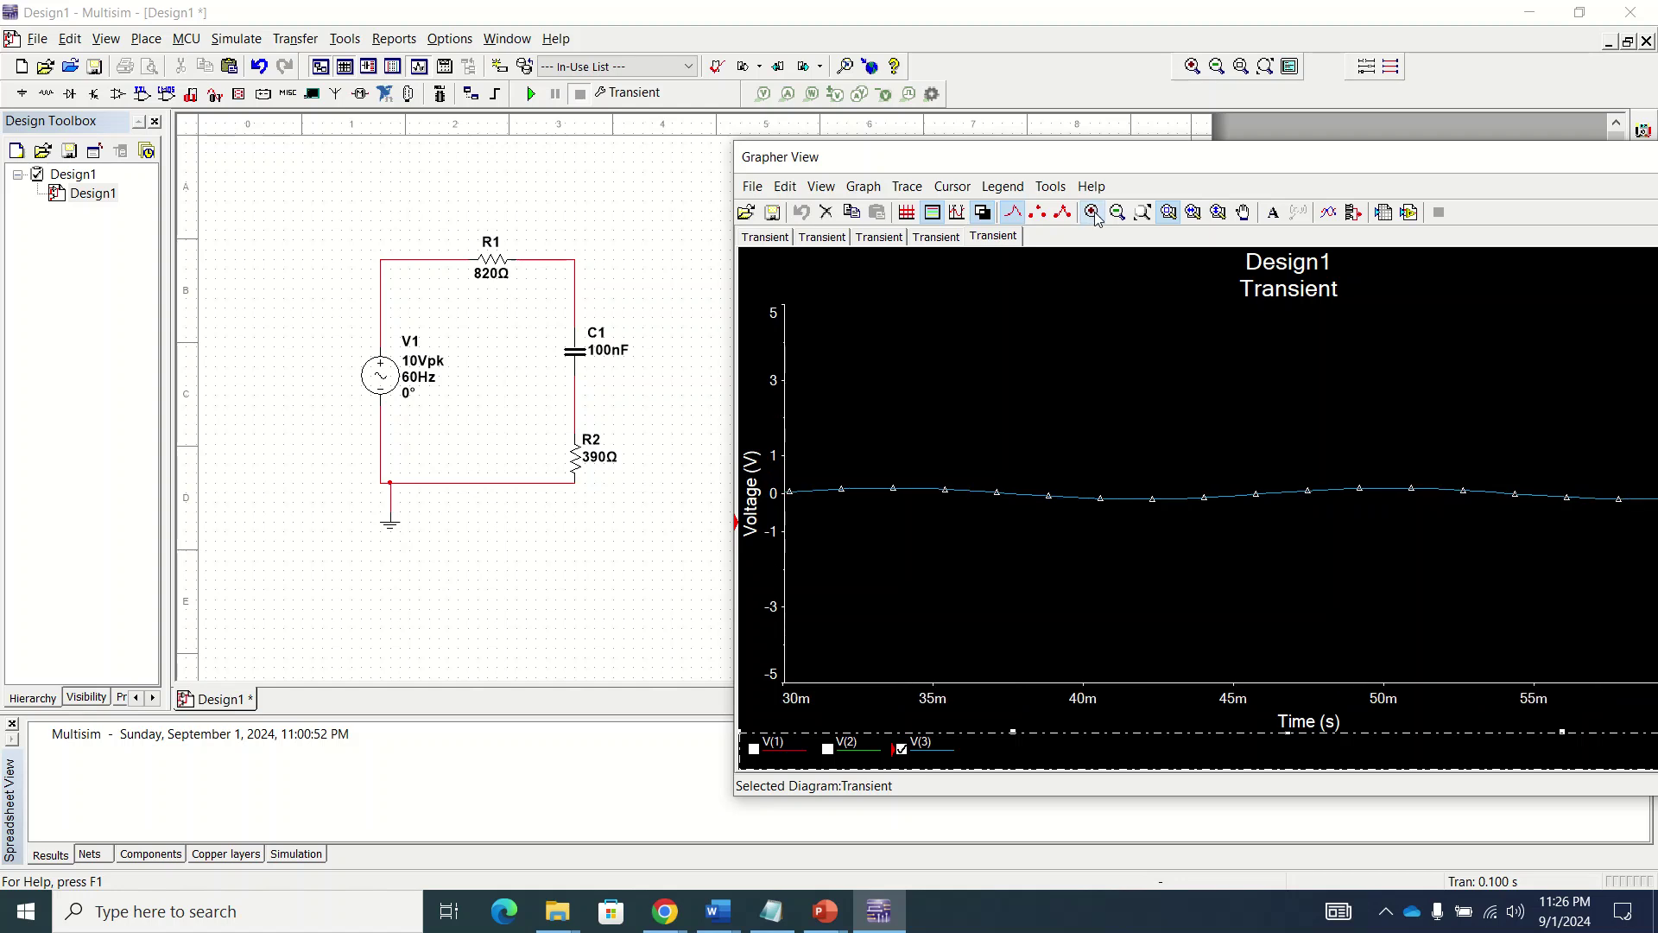
click(1092, 213)
click(1093, 212)
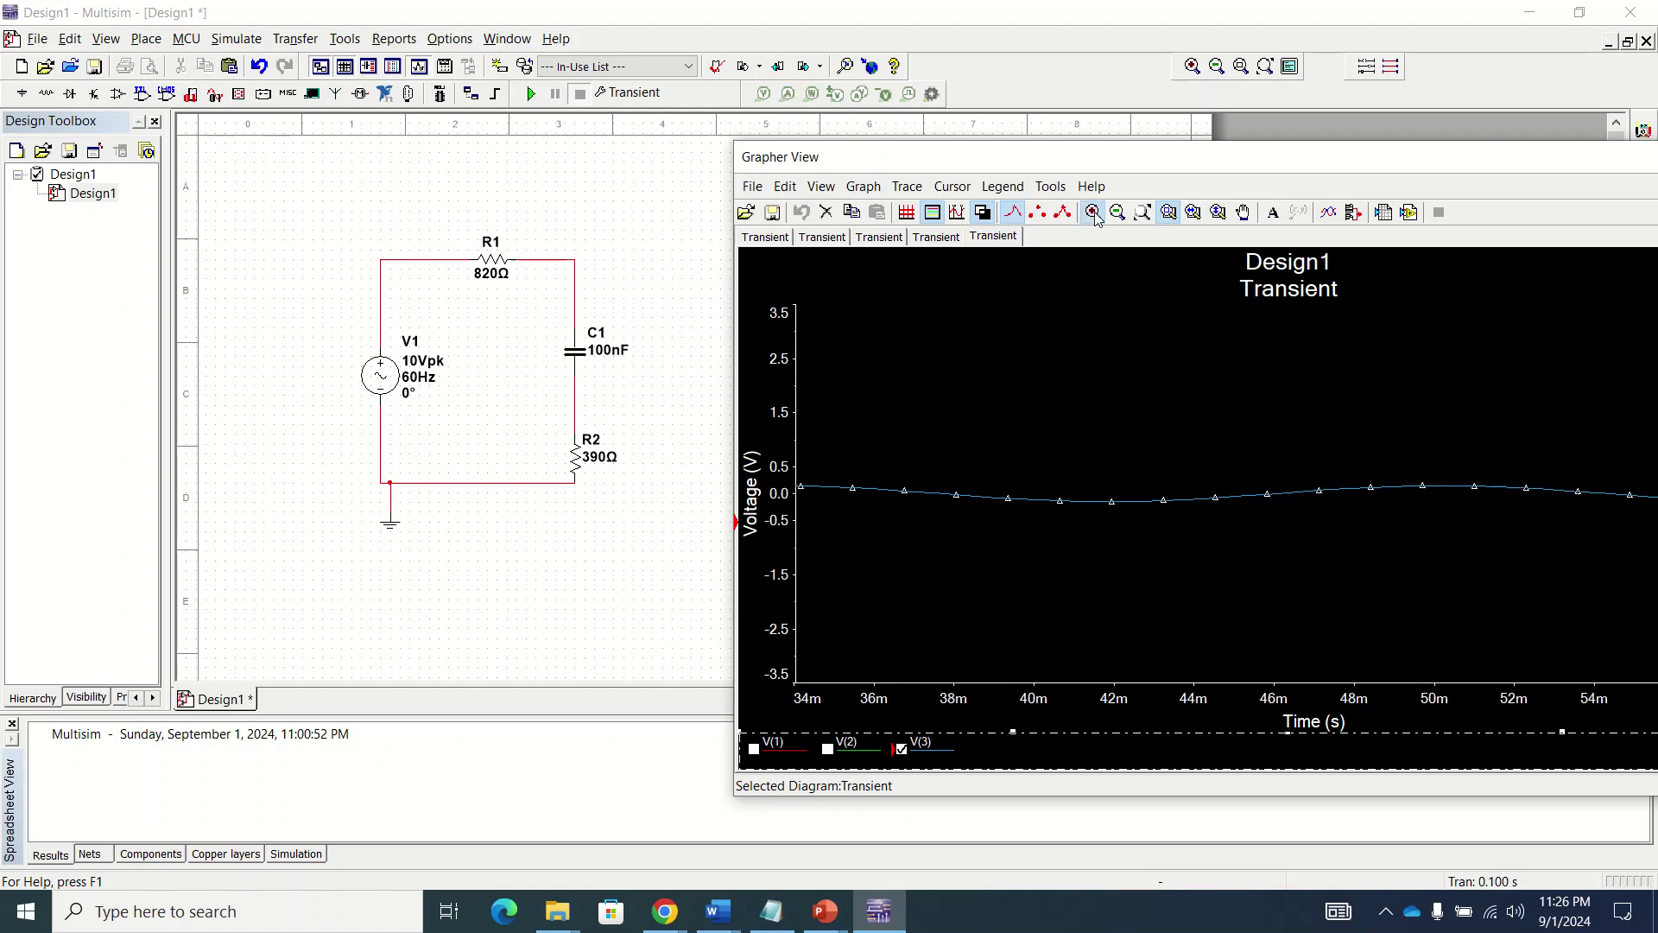
click(1092, 213)
click(1092, 213)
click(1093, 212)
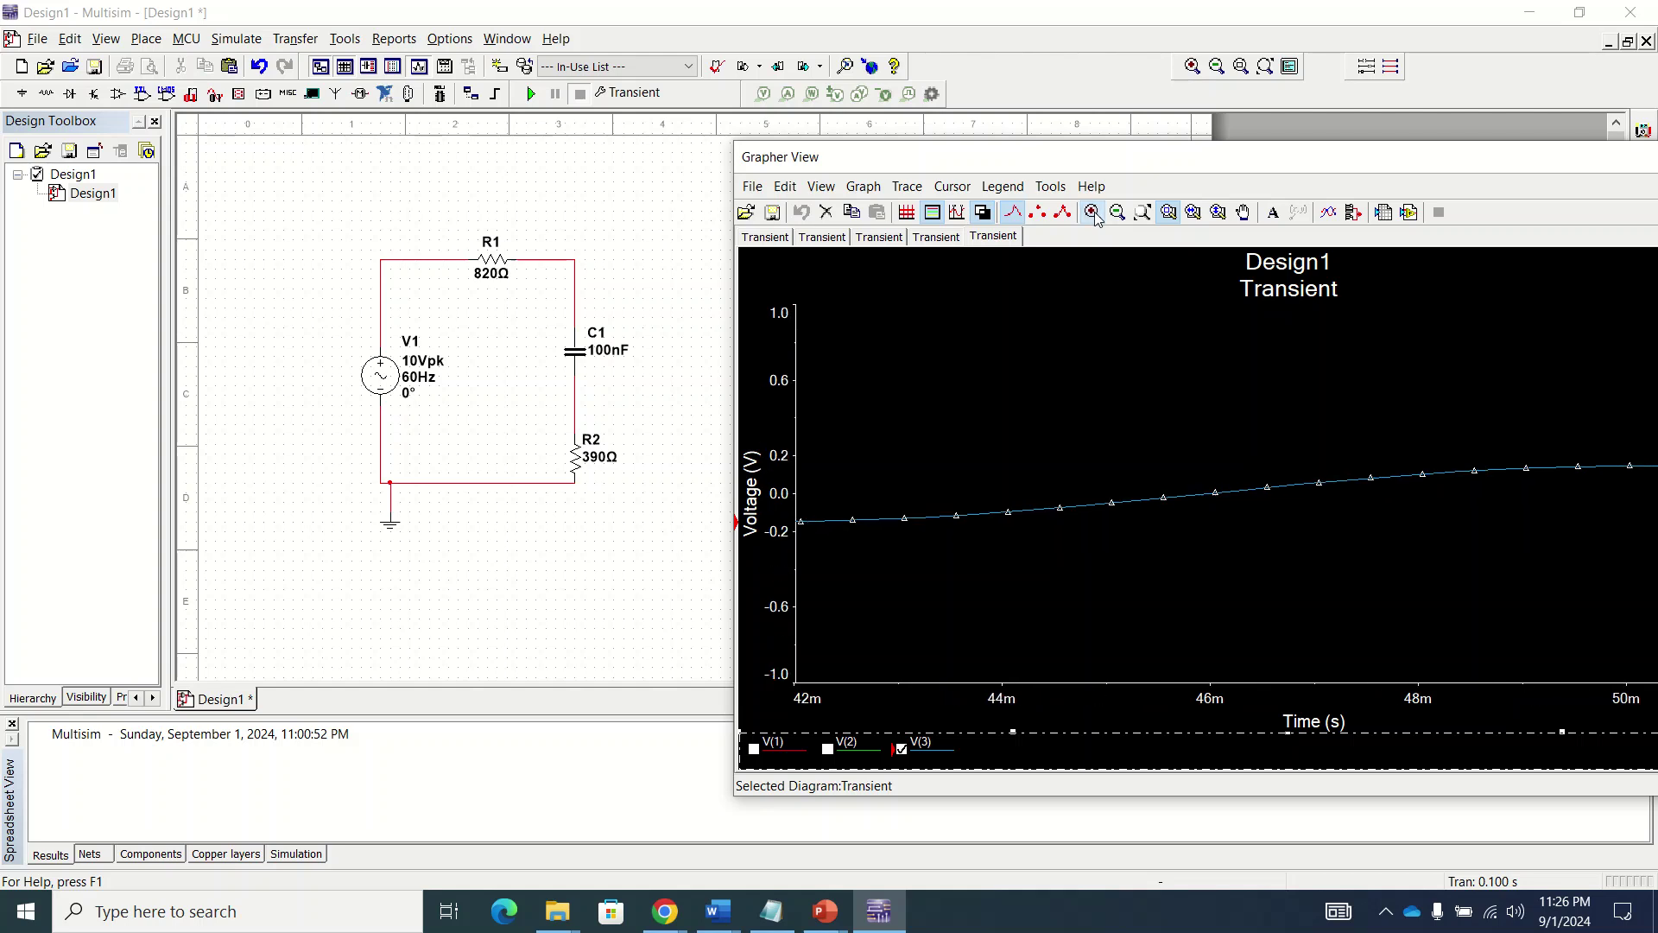
click(1116, 212)
click(1117, 213)
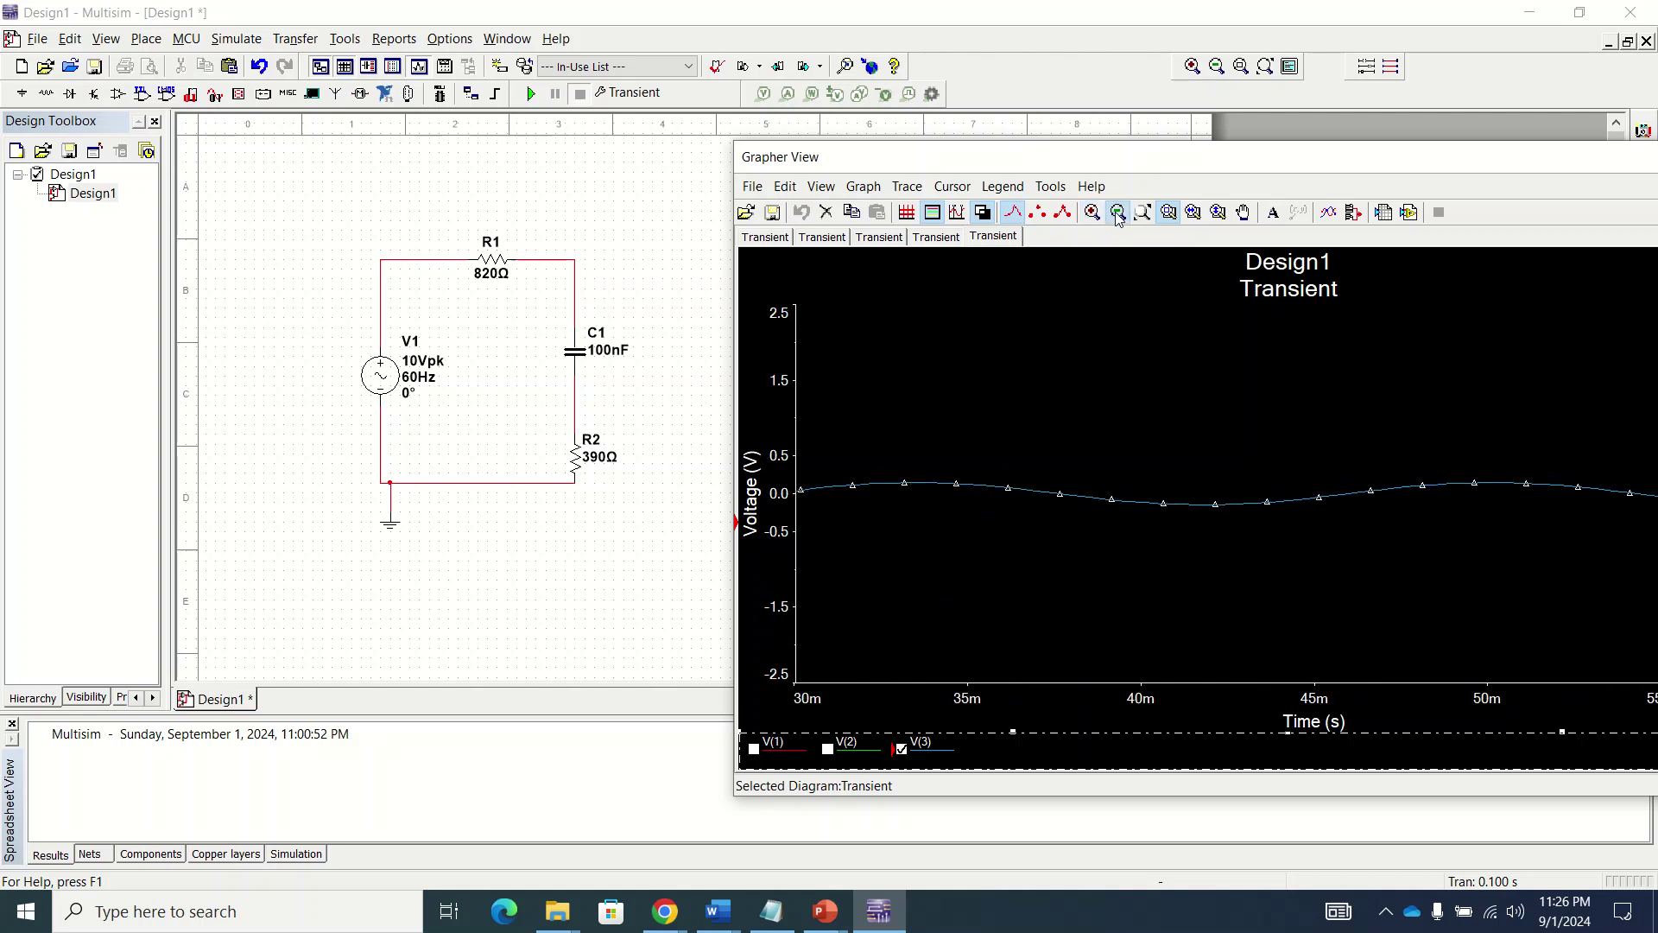
click(1117, 212)
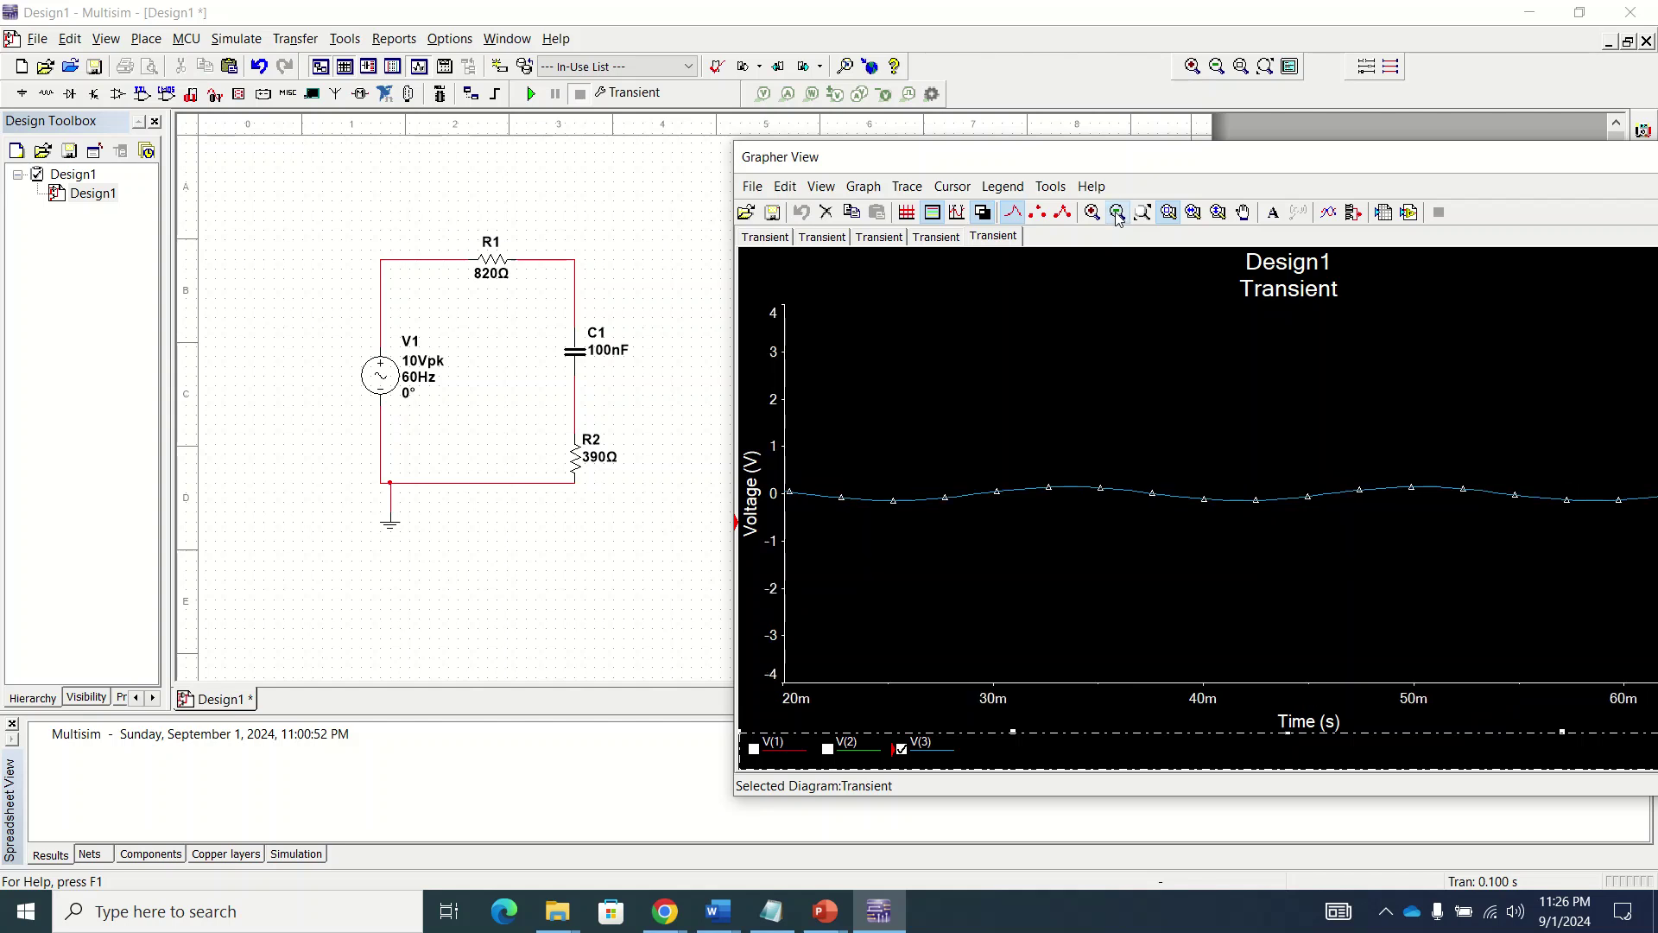
click(1117, 212)
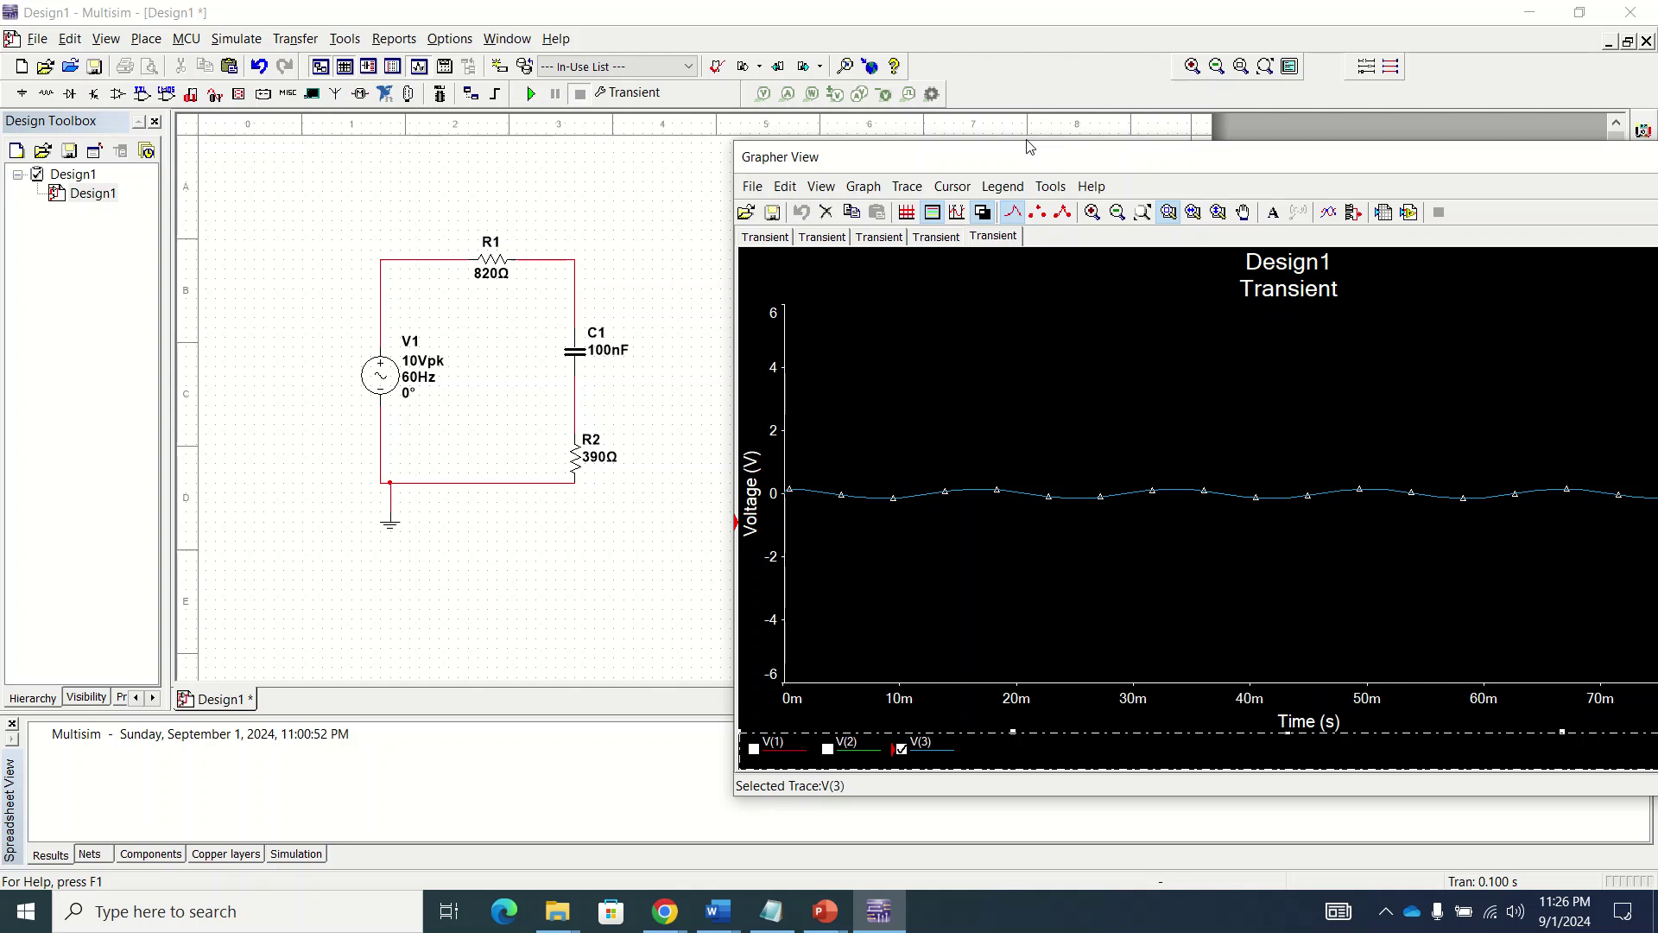
drag(1027, 164, 925, 183)
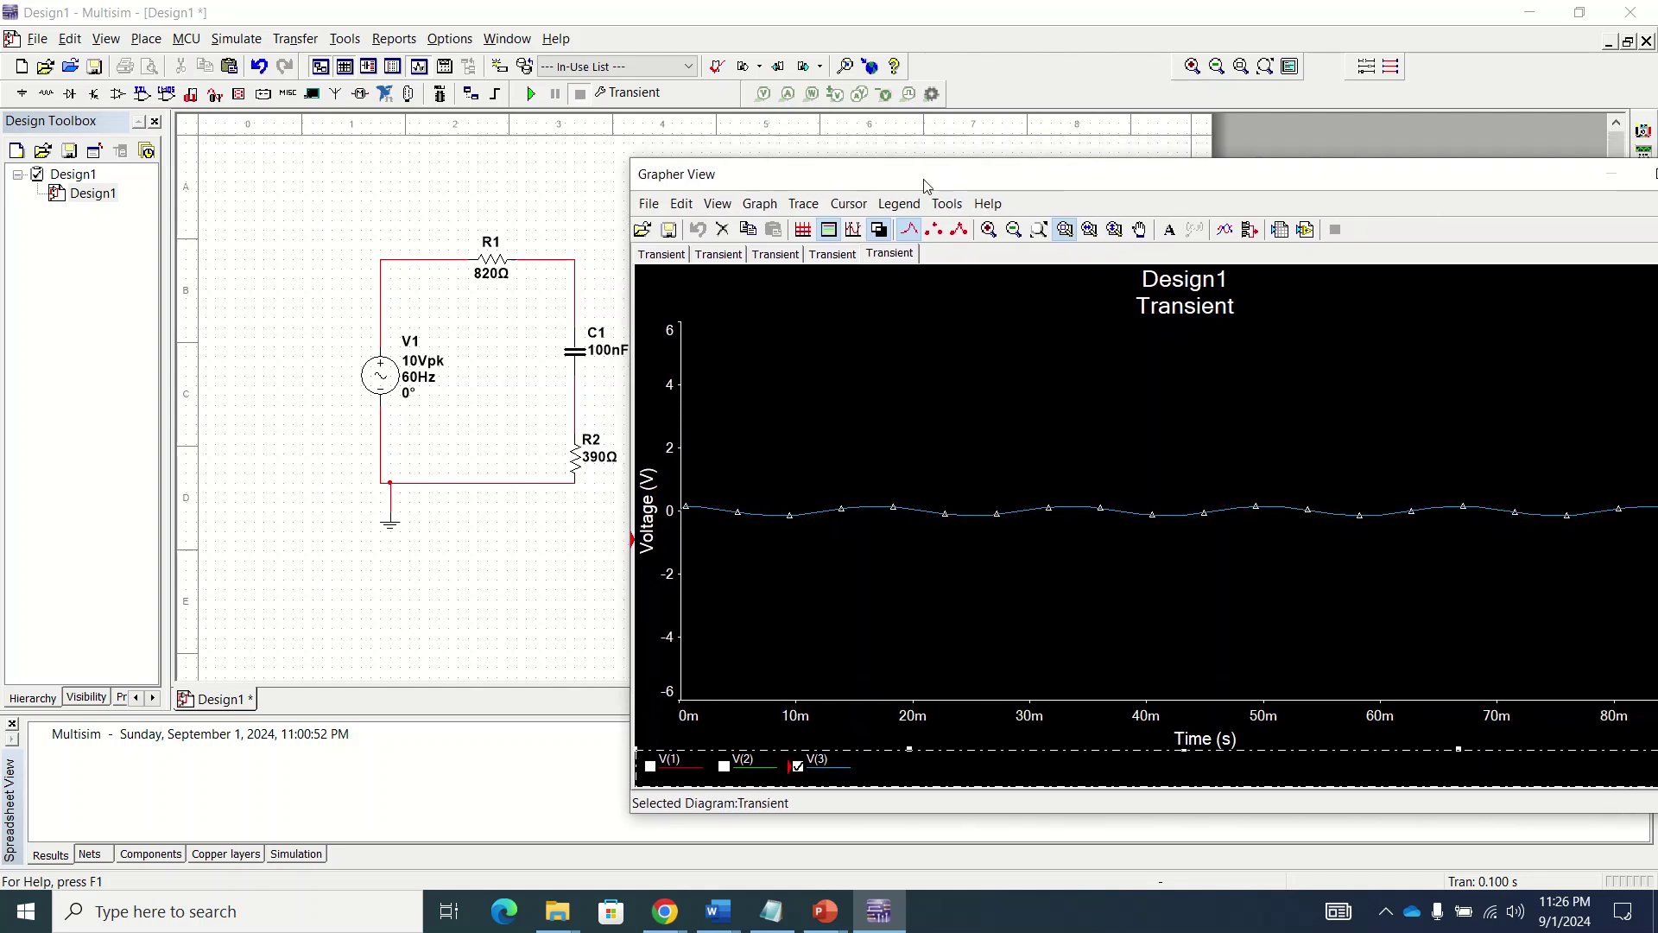
Step: Show traces V(1) and V(2) together with V(3) and compare the three waveforms at wider and closer graph scales
click(724, 766)
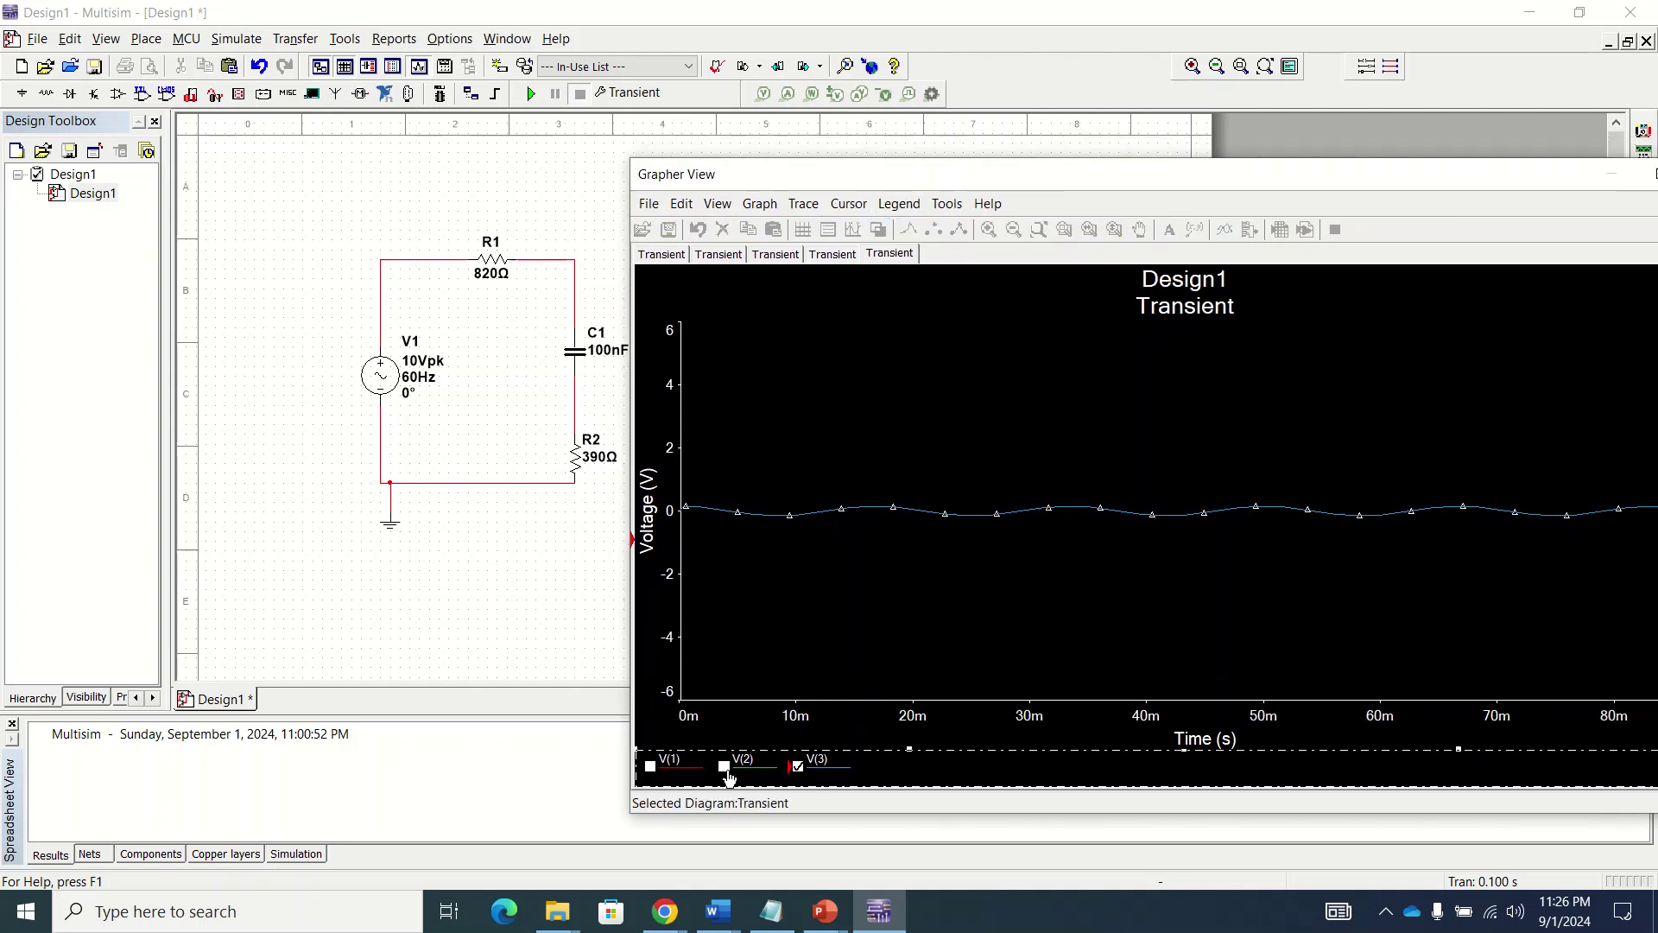
click(651, 766)
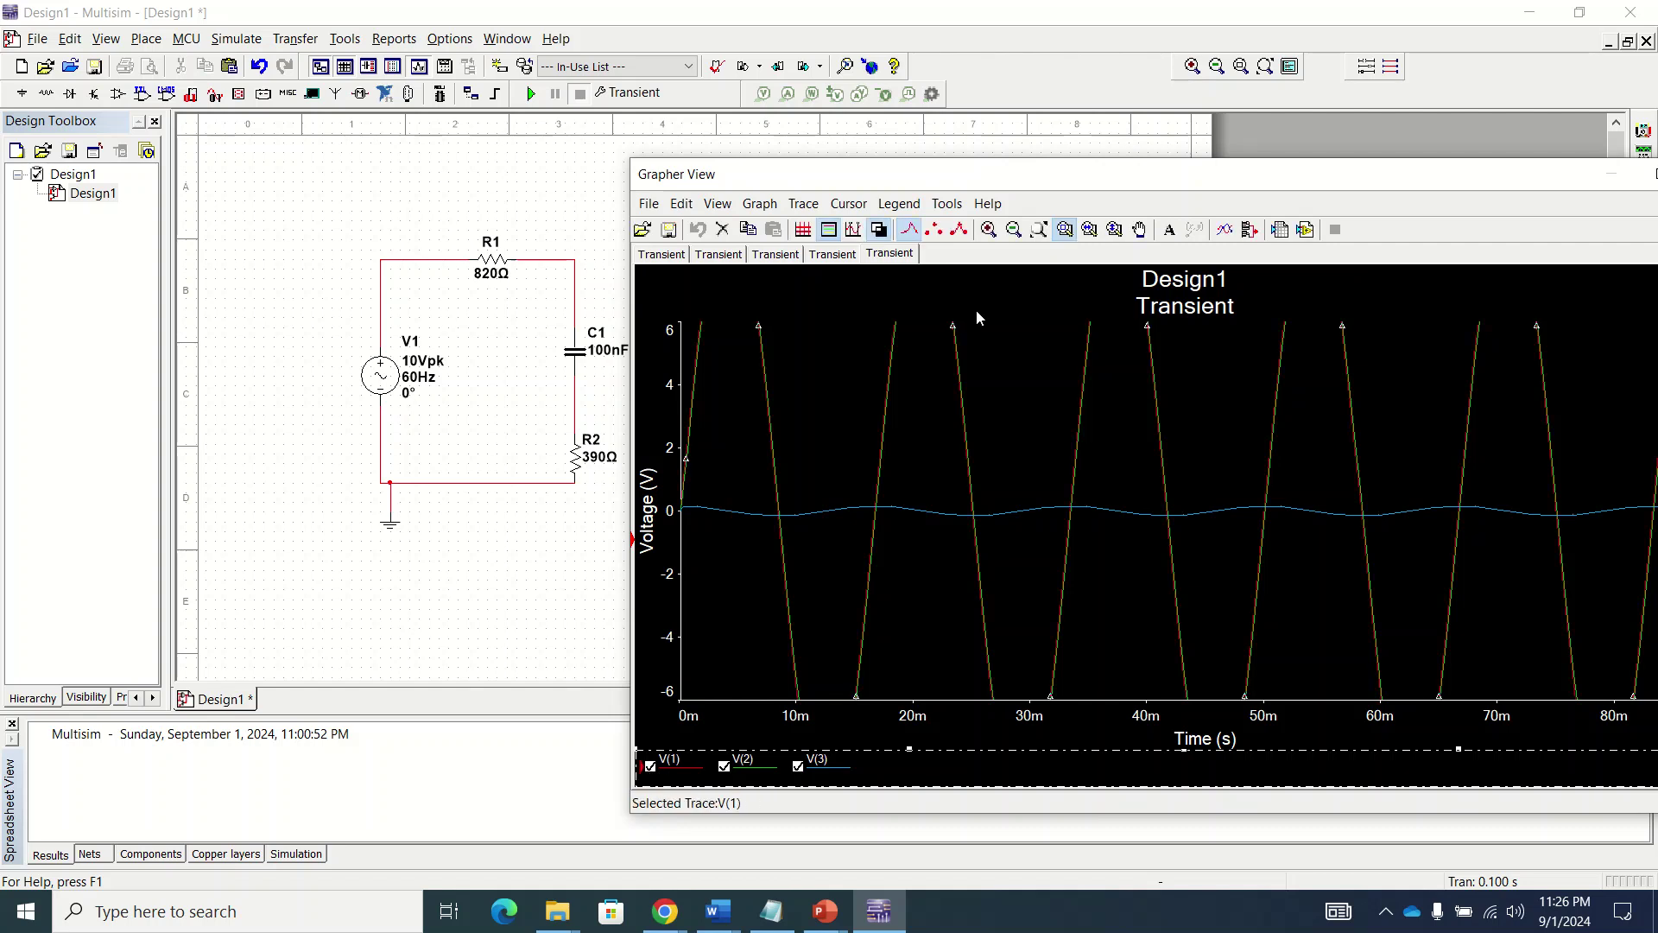
click(1014, 229)
click(1013, 229)
click(990, 230)
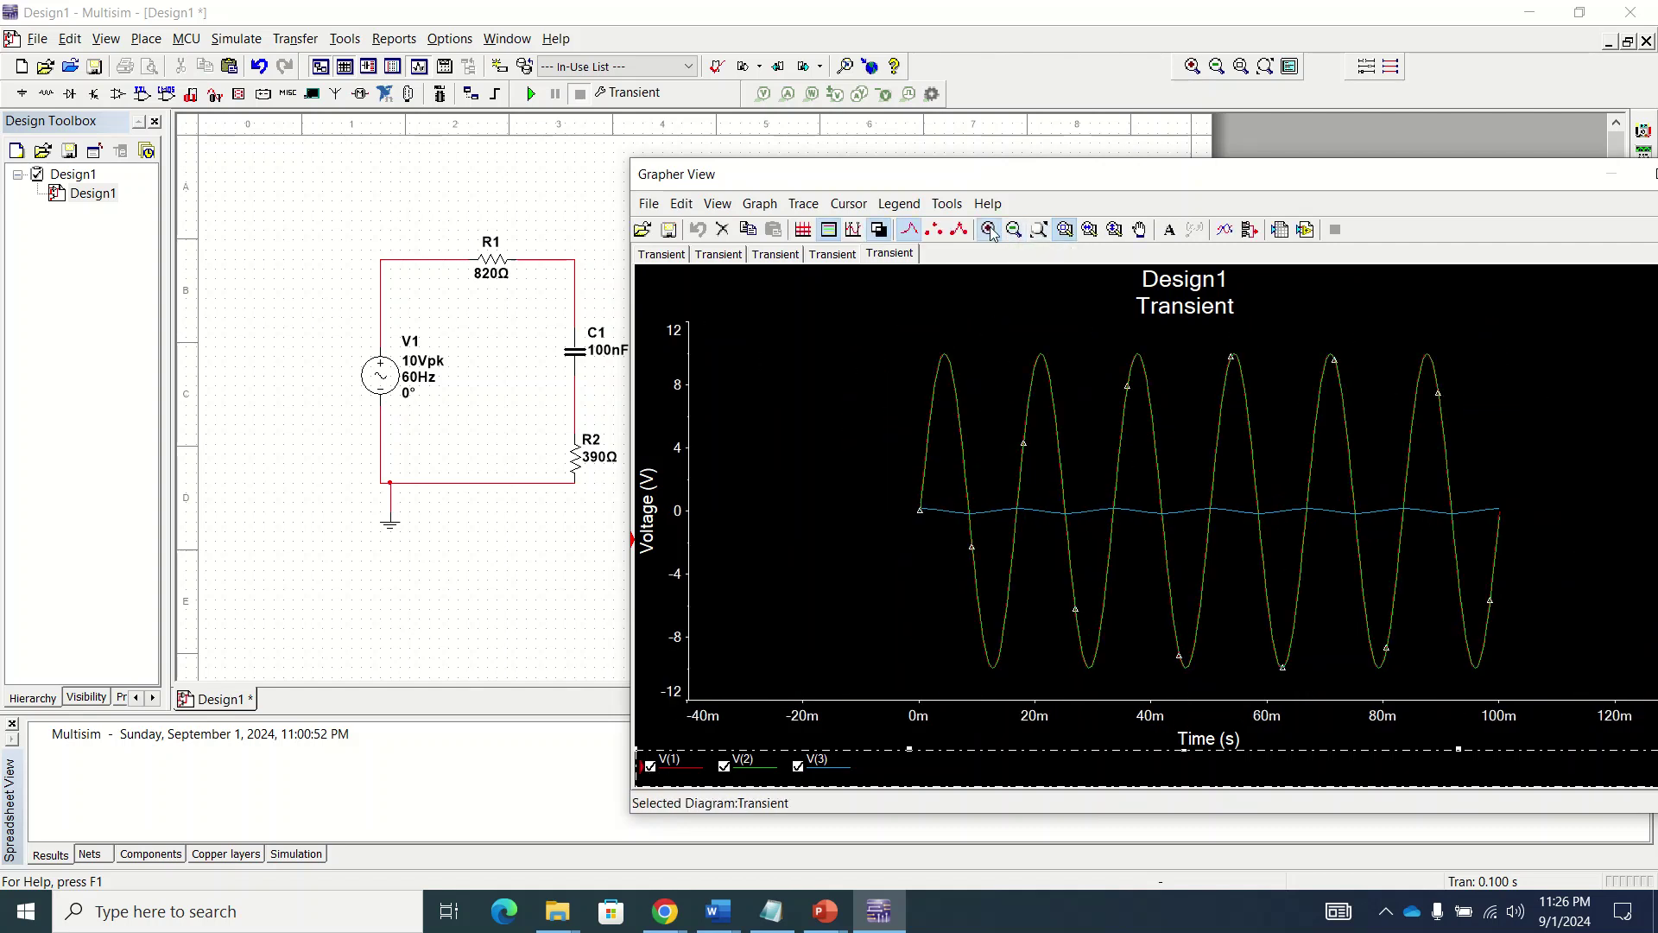
click(990, 230)
click(990, 230)
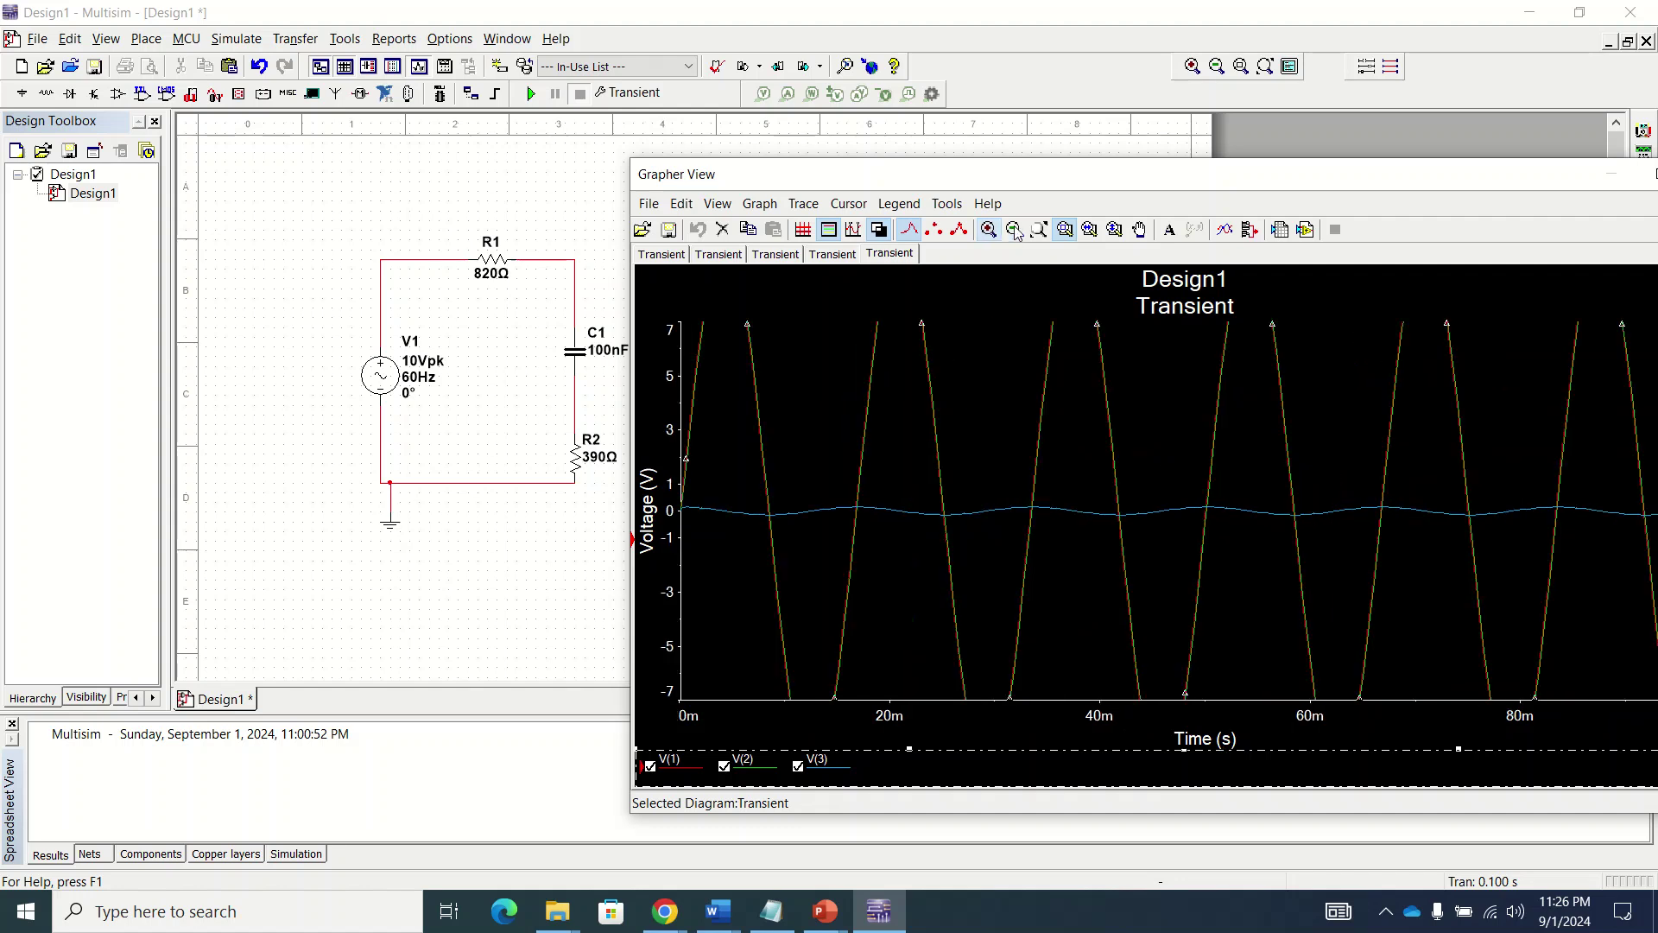
click(1015, 231)
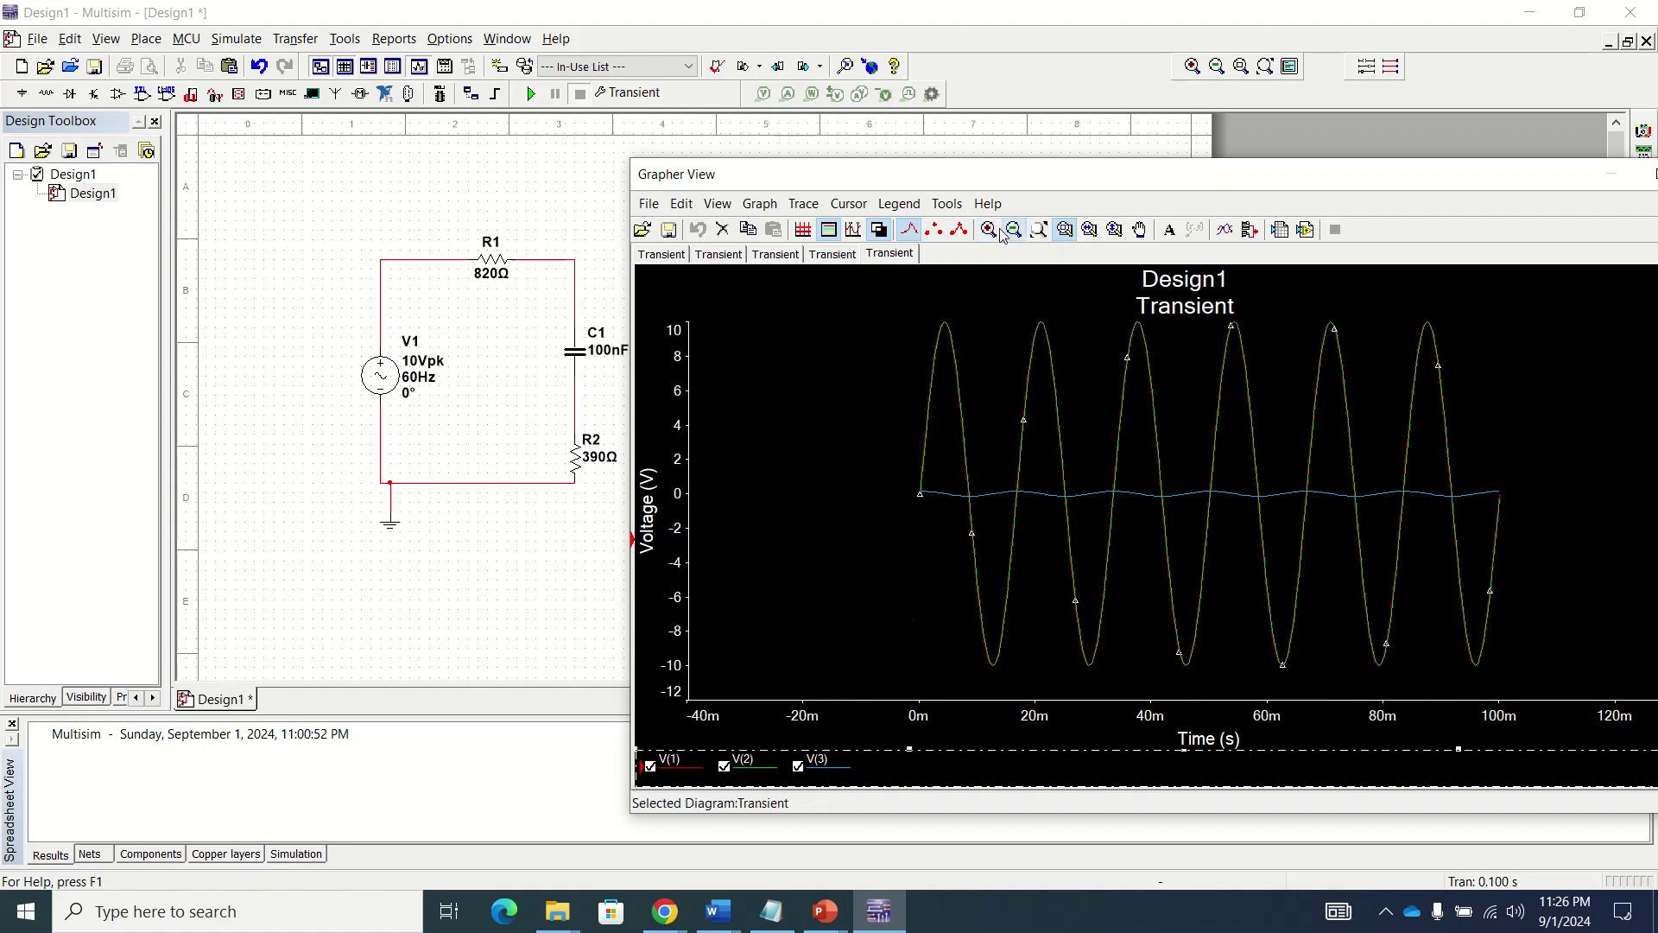
click(990, 229)
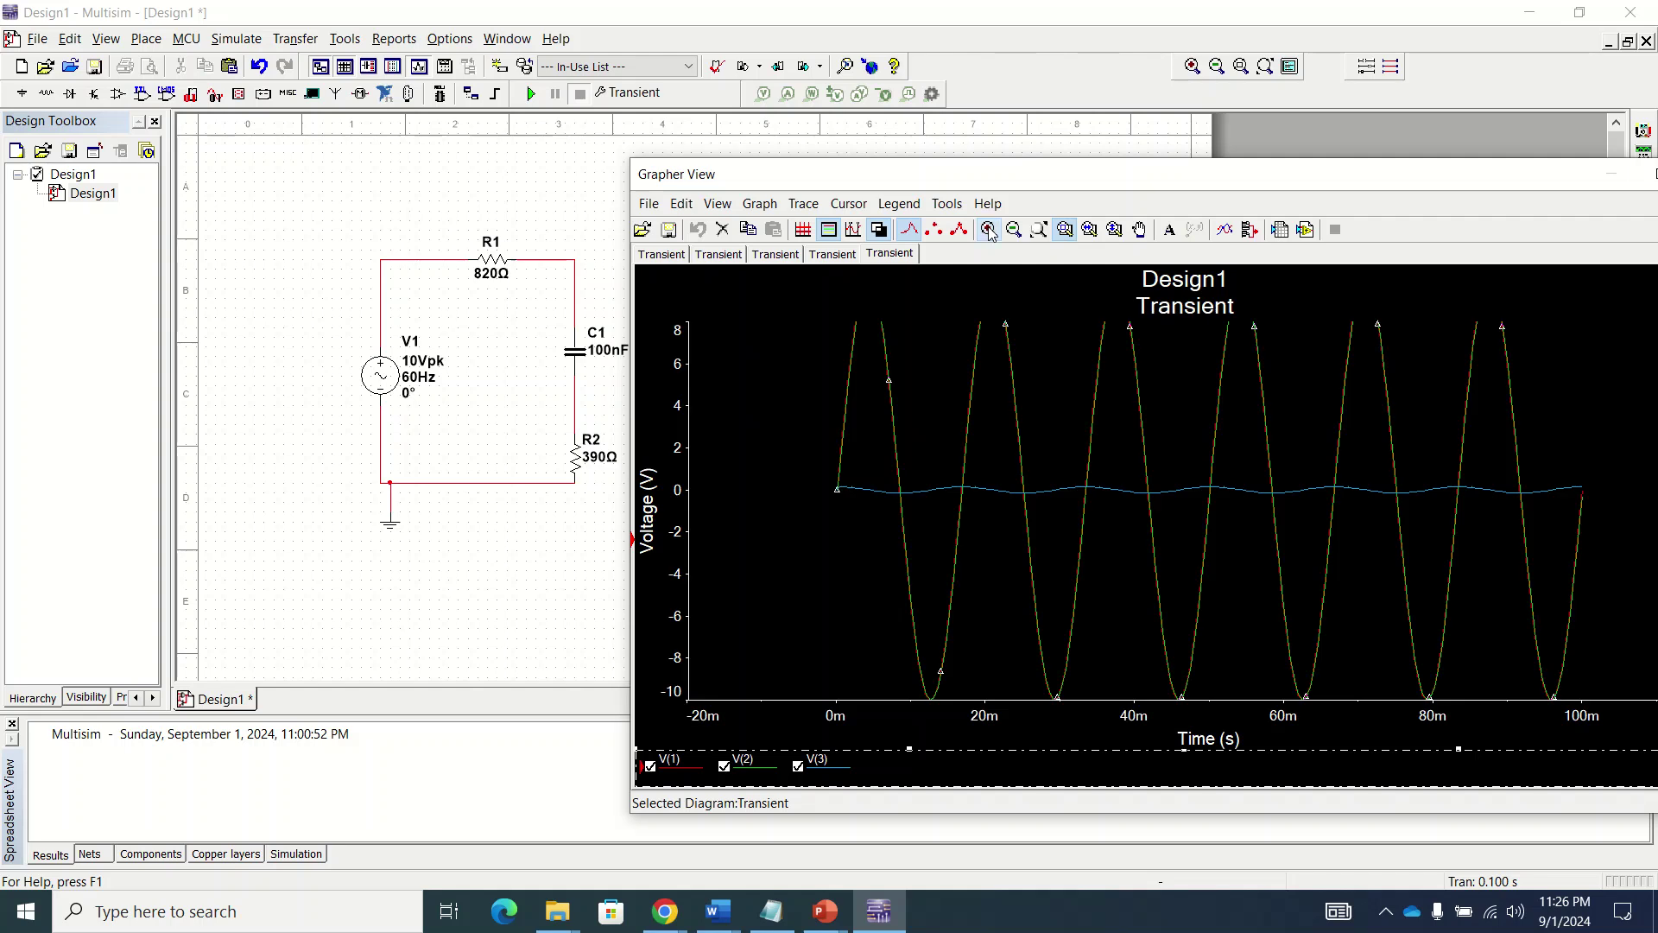
Step: Open the properties of the transient graph
click(872, 520)
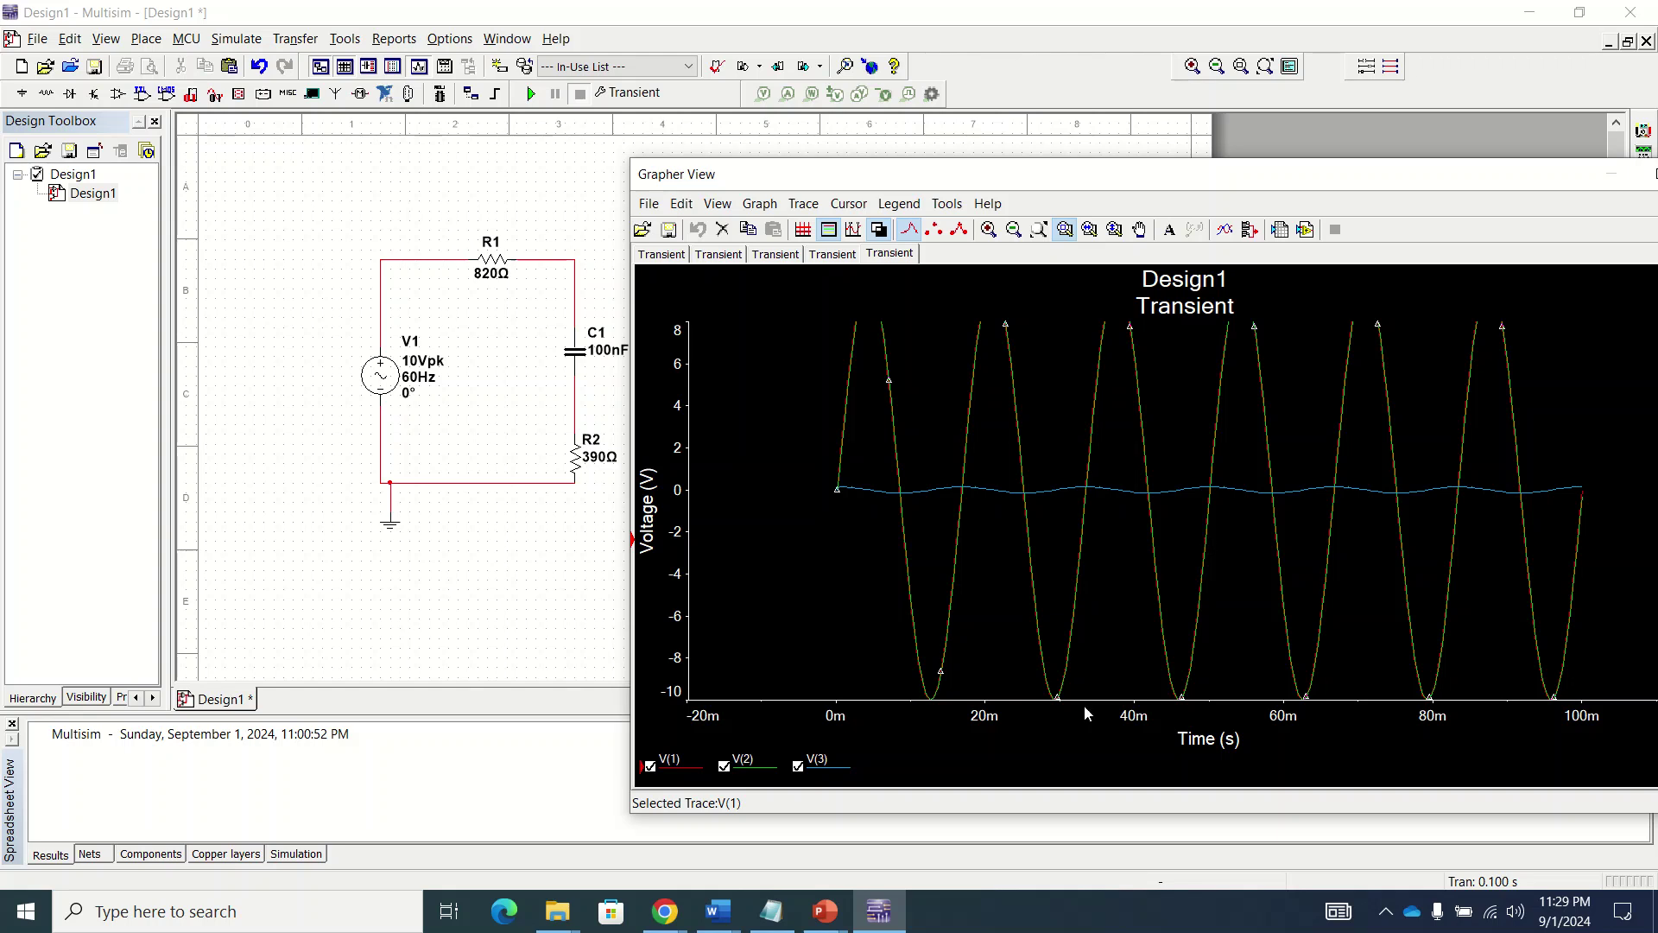
right_click(810, 542)
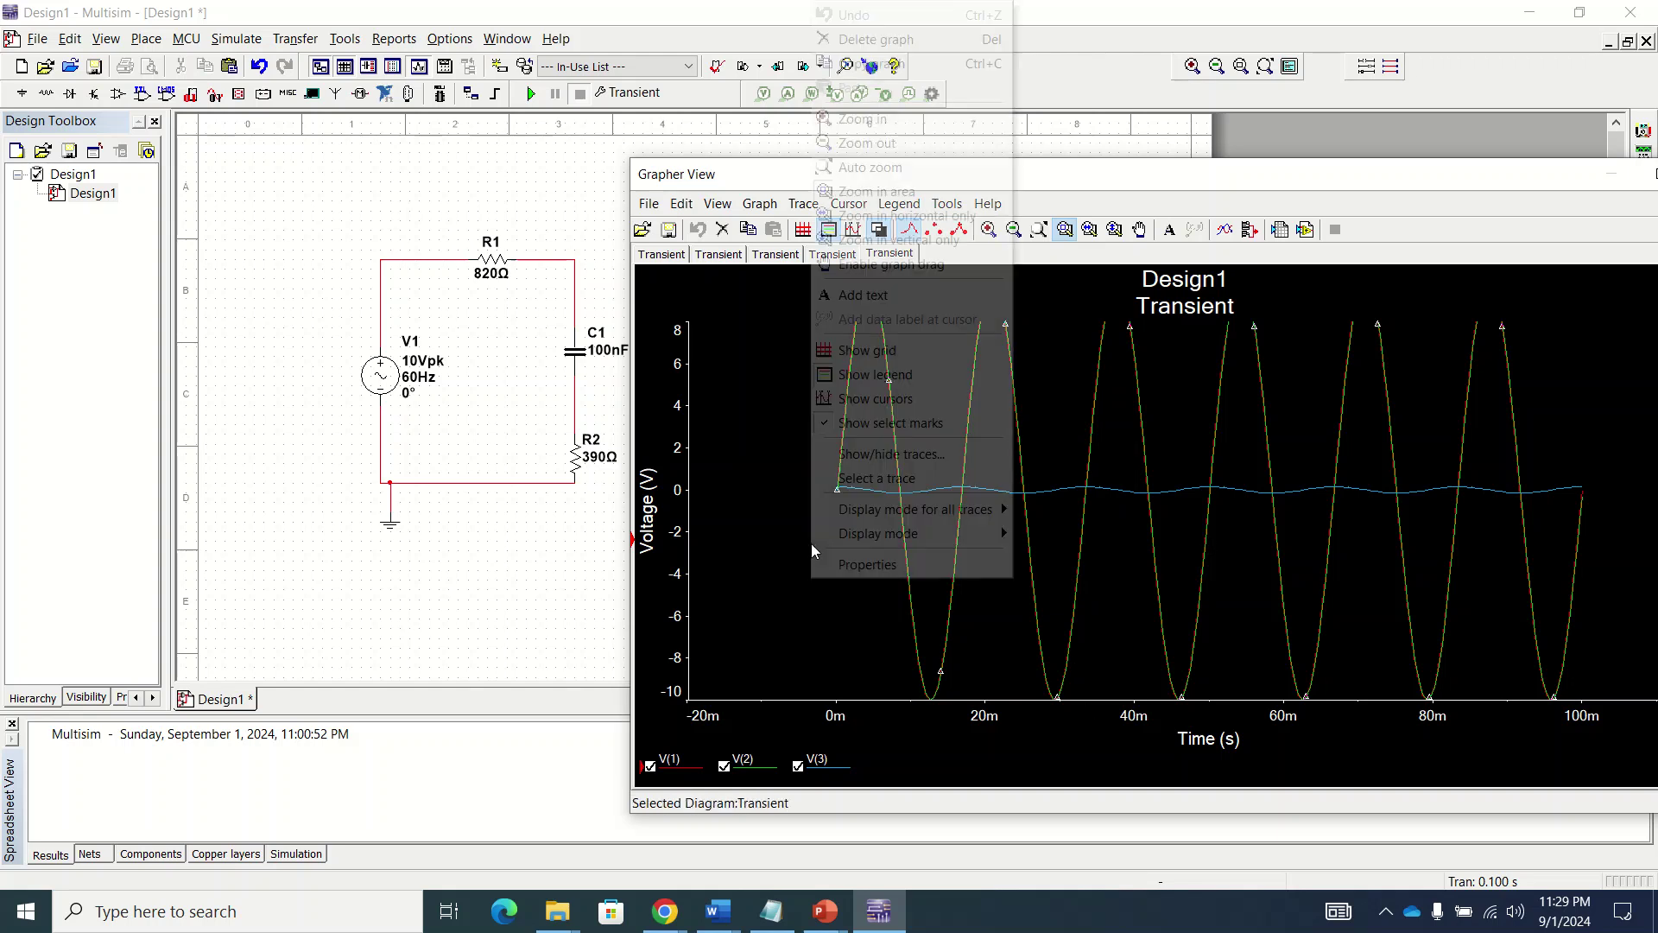
click(842, 566)
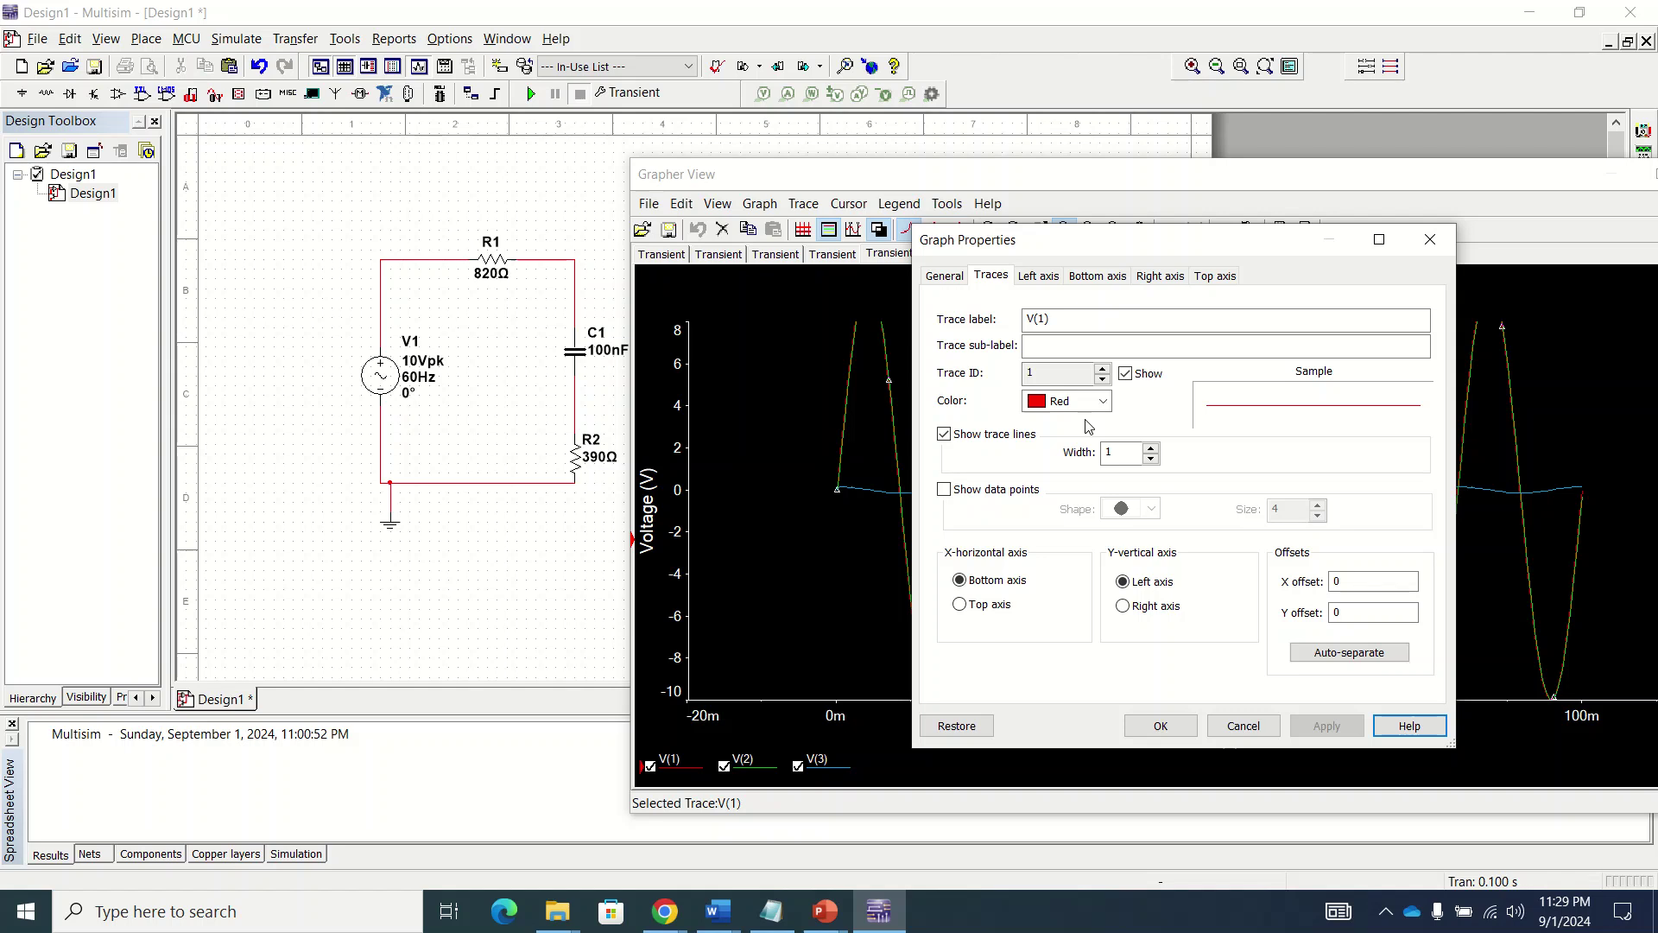
Step: Try a line width of 2 and a light blue color for trace V(1), and return it to width 1 and red
click(1151, 459)
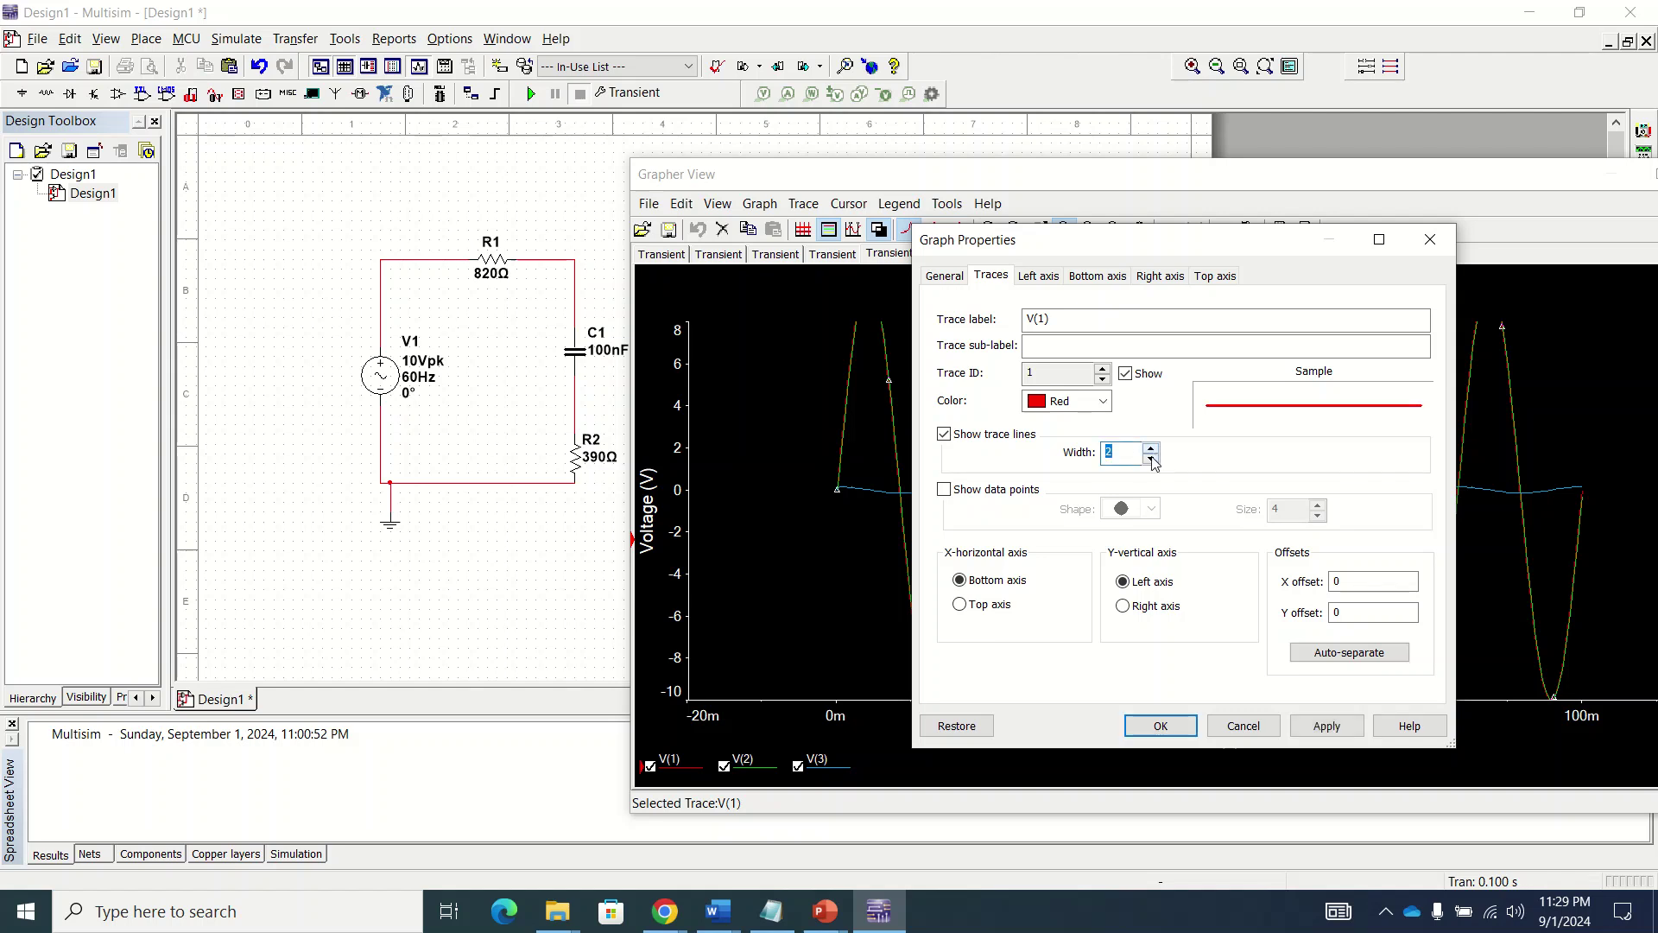
click(1154, 463)
click(1152, 449)
click(1151, 459)
click(1102, 401)
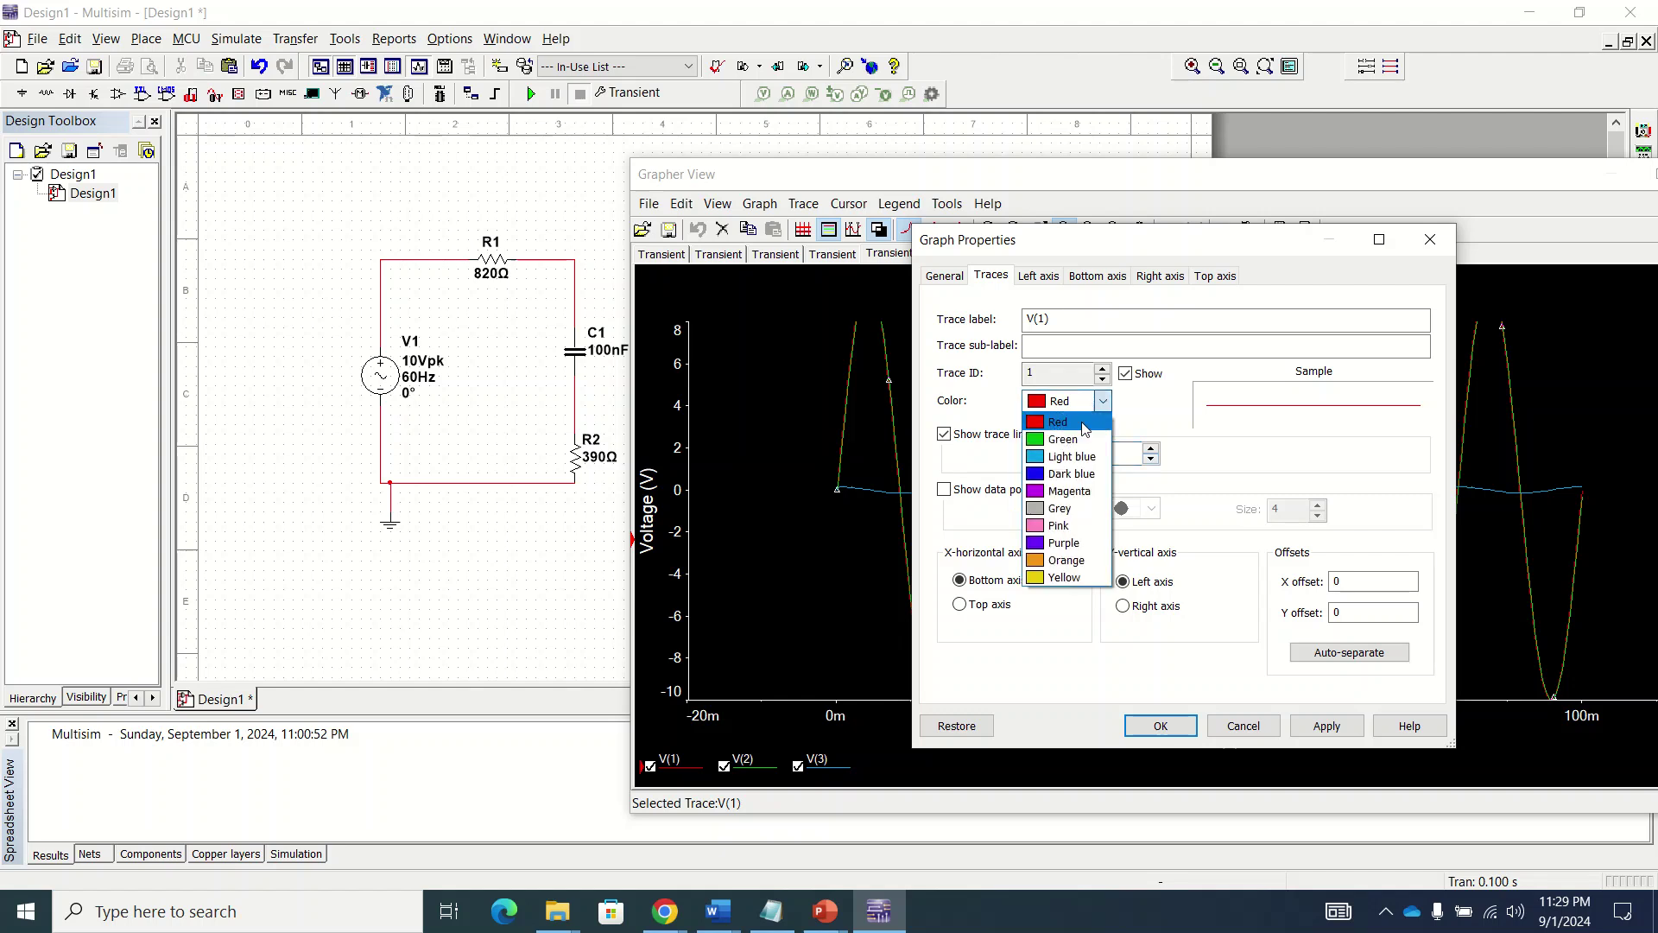
click(1071, 456)
click(1079, 401)
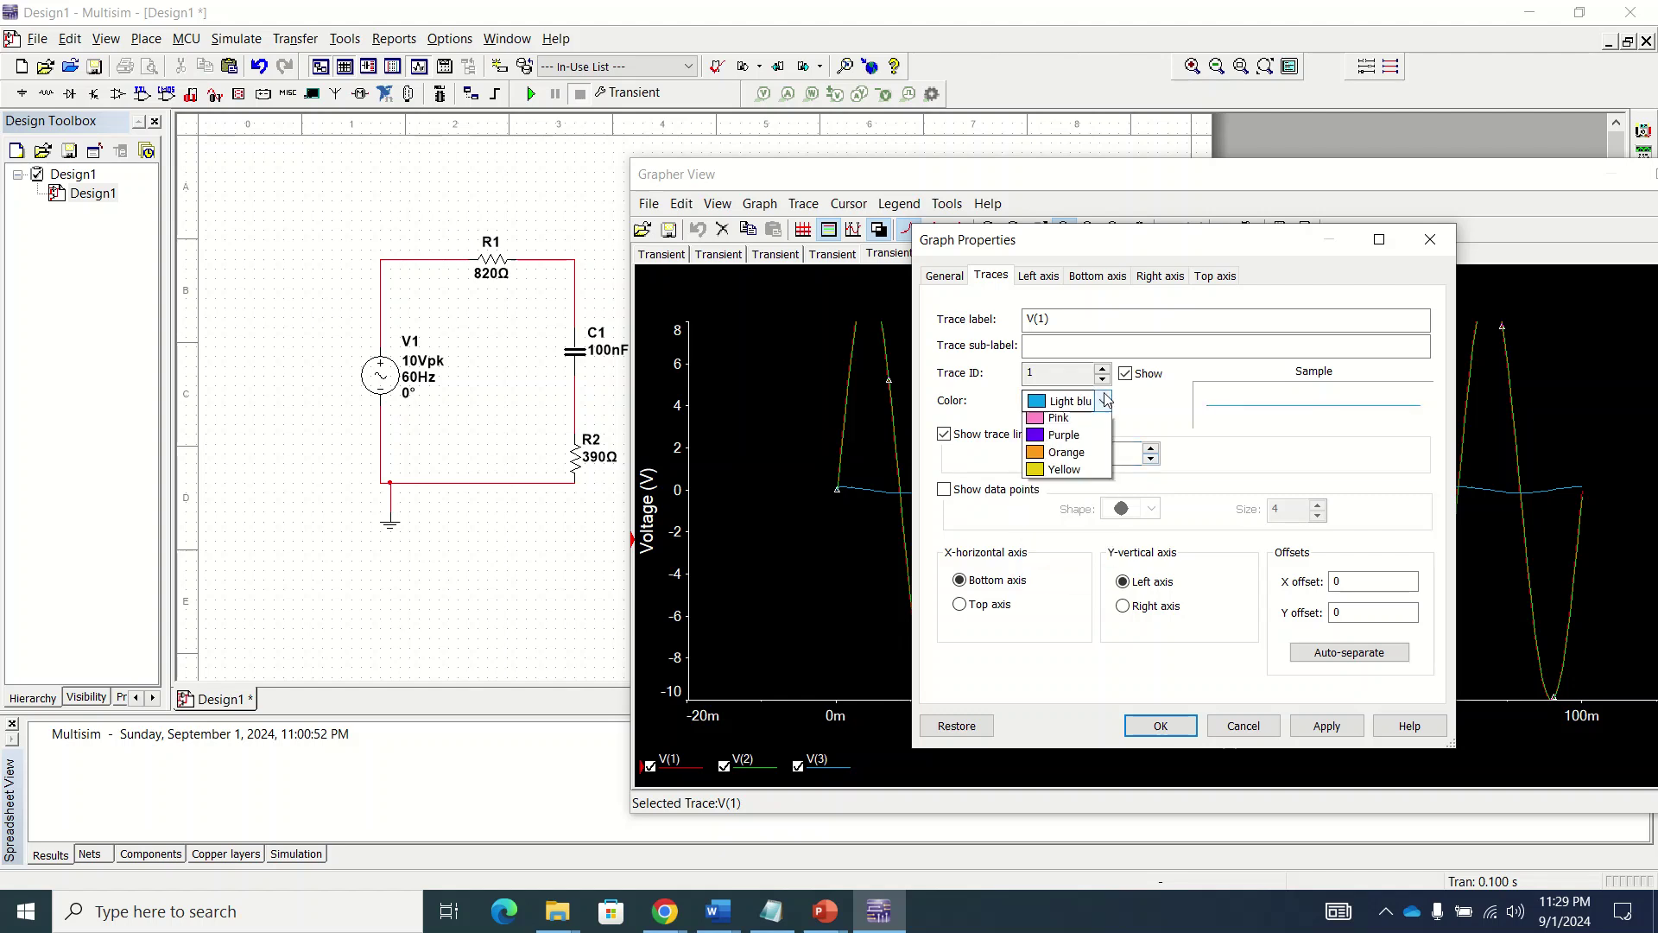
click(1080, 423)
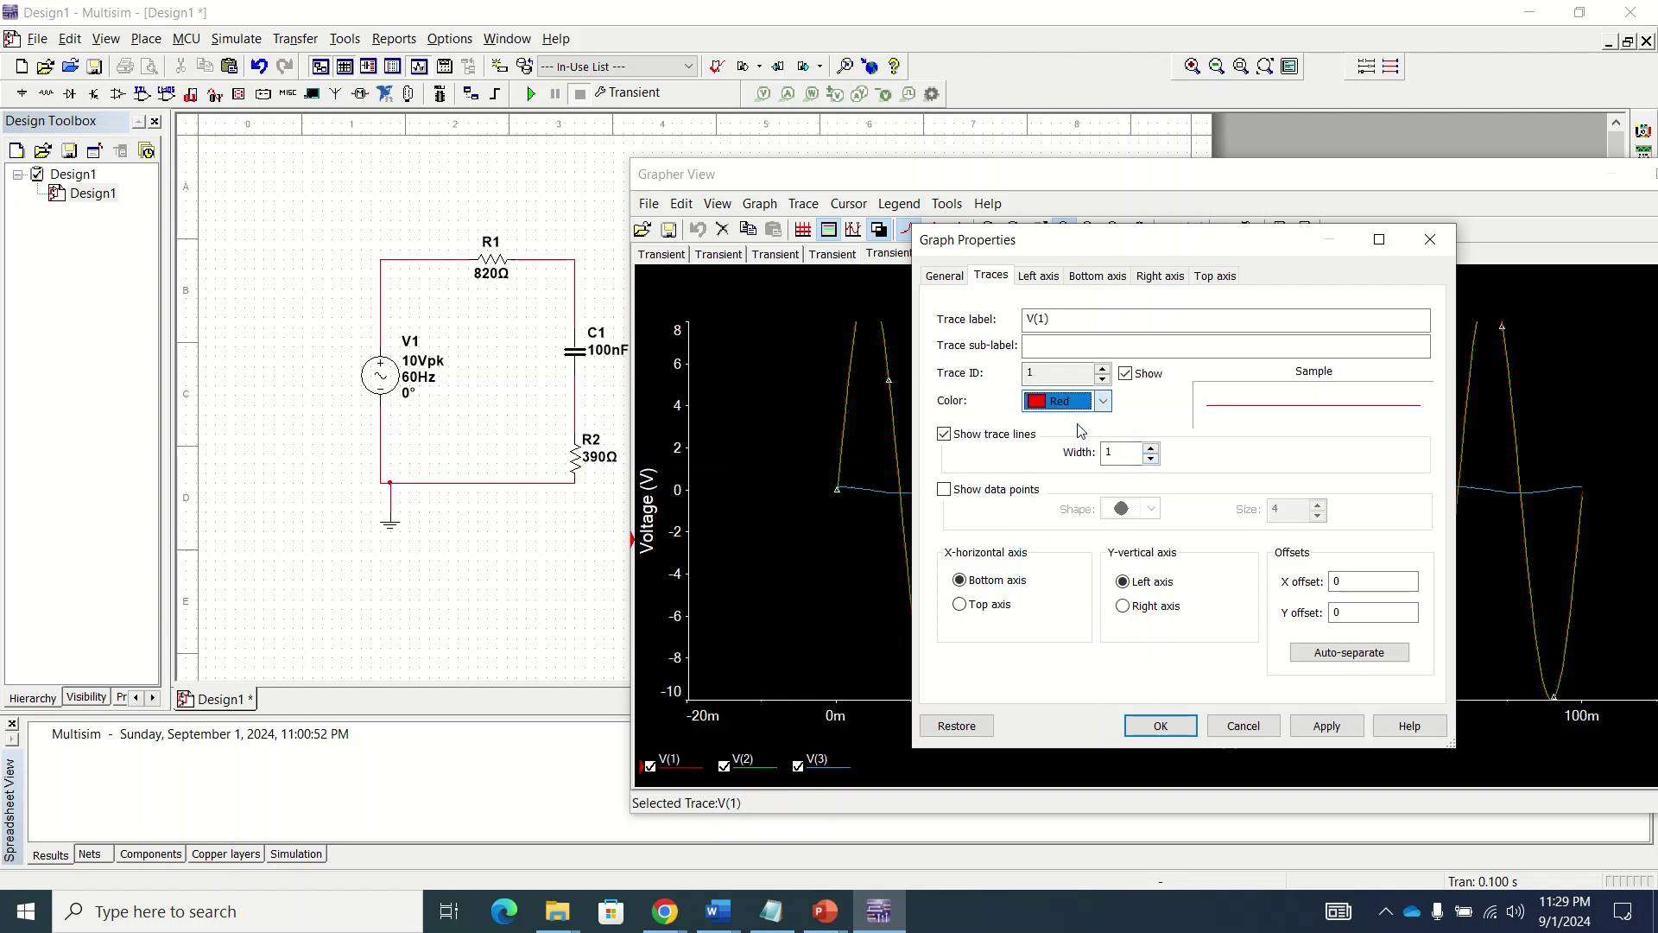
Step: Set the time axis range from a minimum of 0 to a maximum of 0.1 s
click(1039, 279)
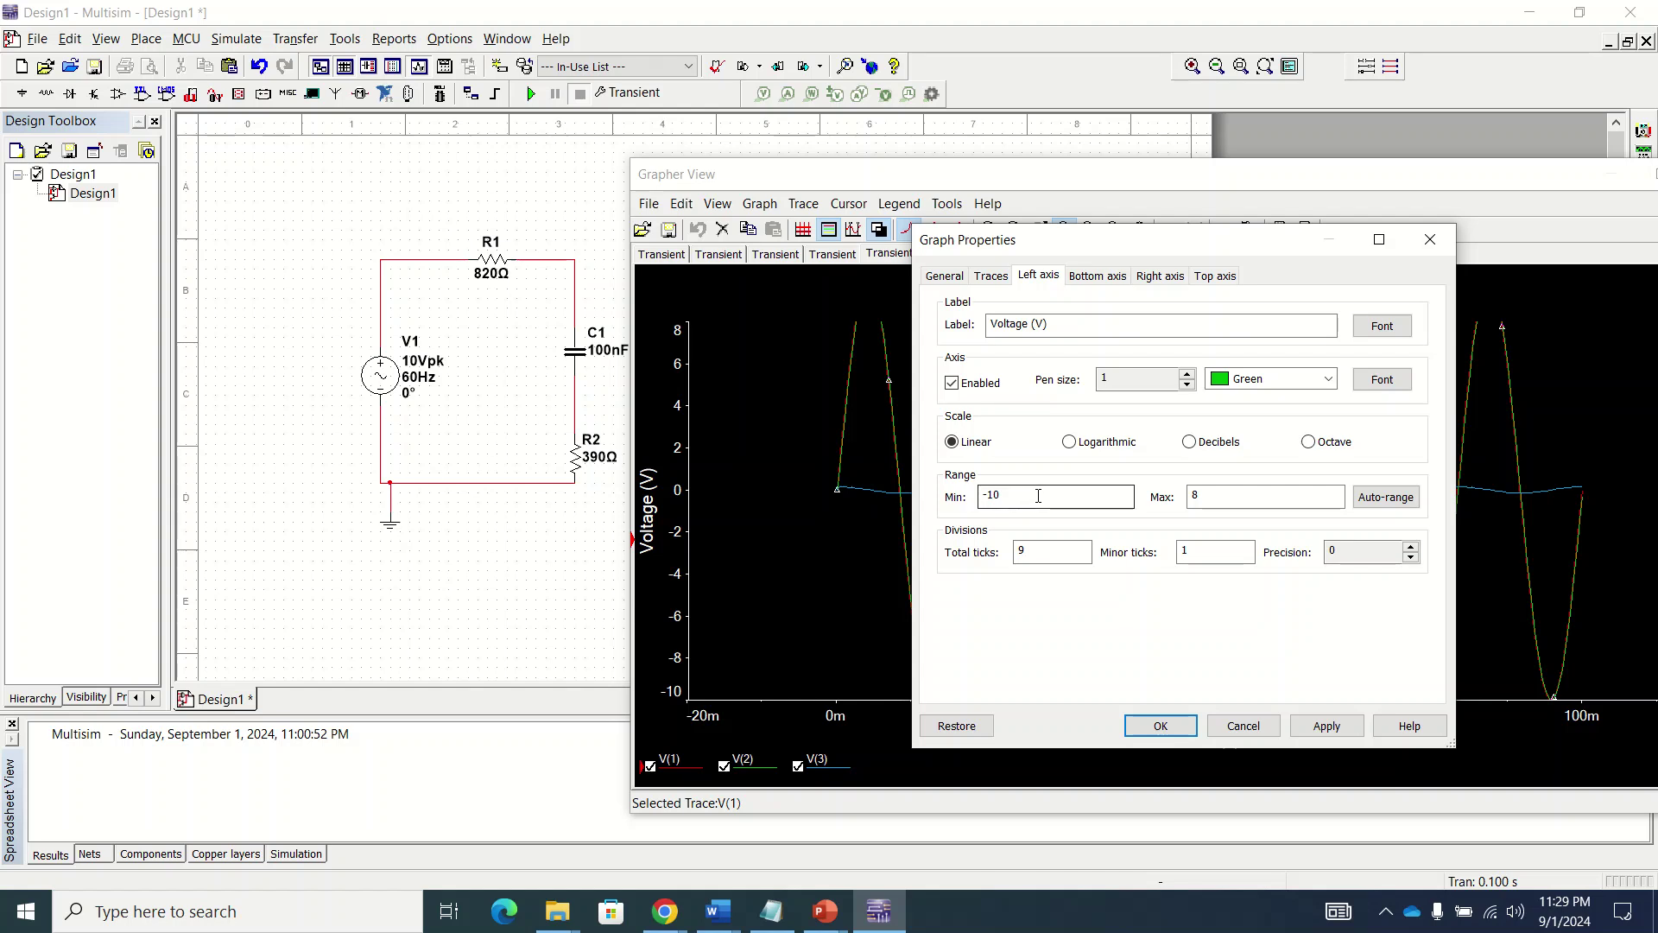
click(1091, 277)
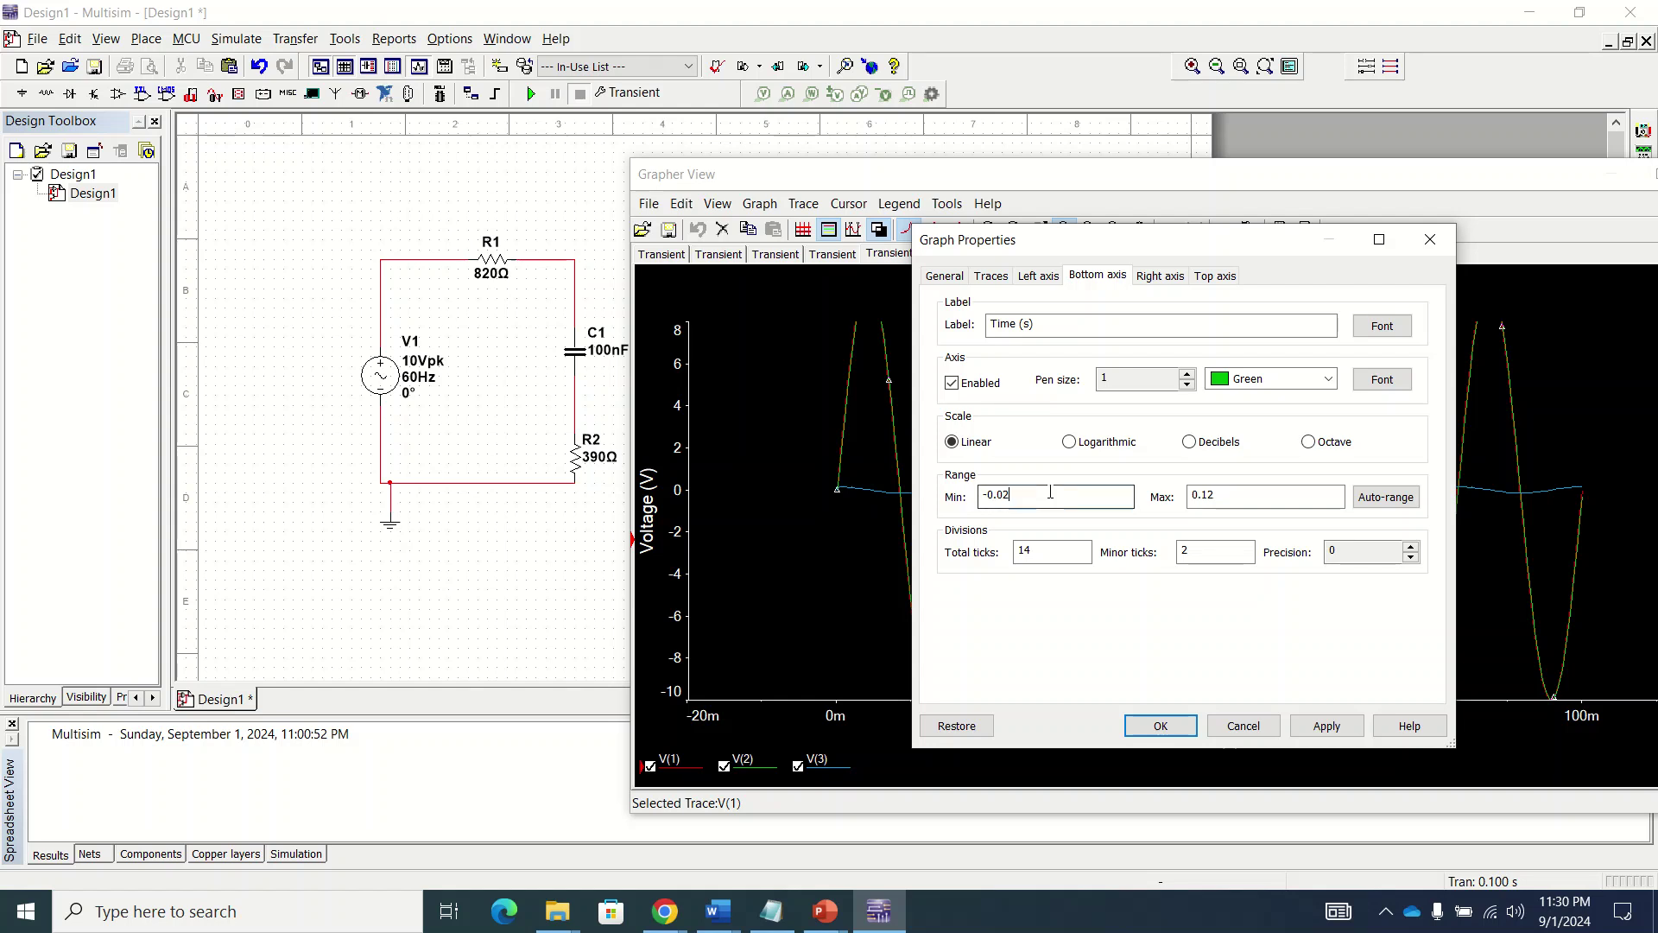
double_click(1024, 494)
text(0)
click(1232, 494)
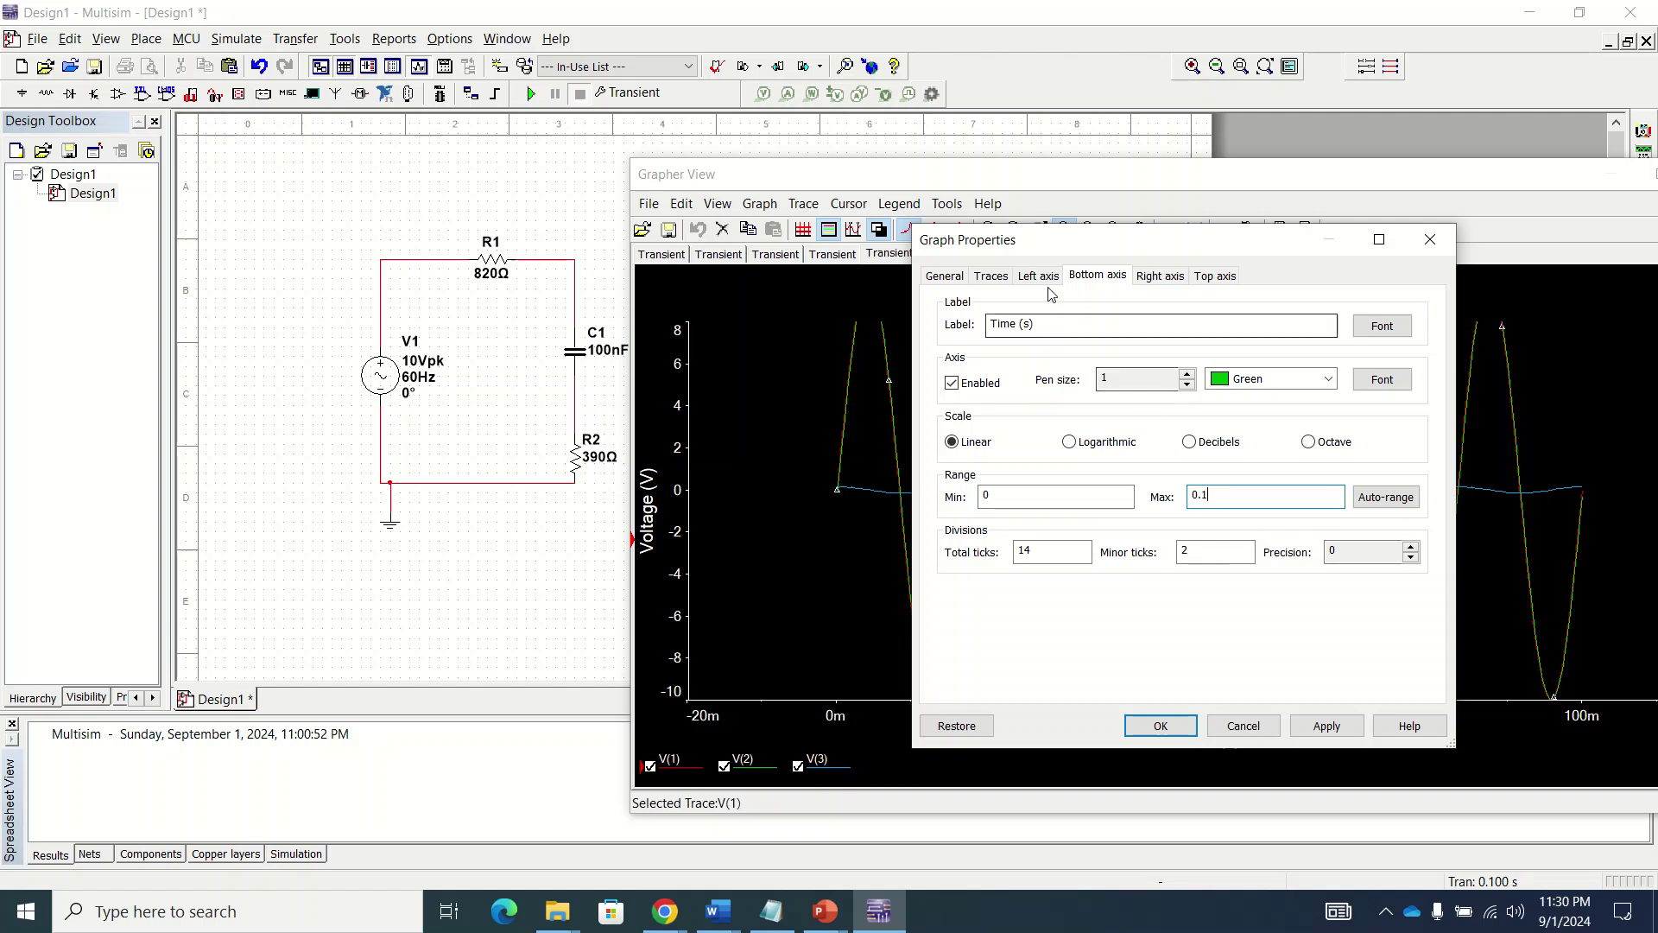
Step: Set the voltage axis range from -3 to 3 V and apply the axis settings to the graph
click(1145, 279)
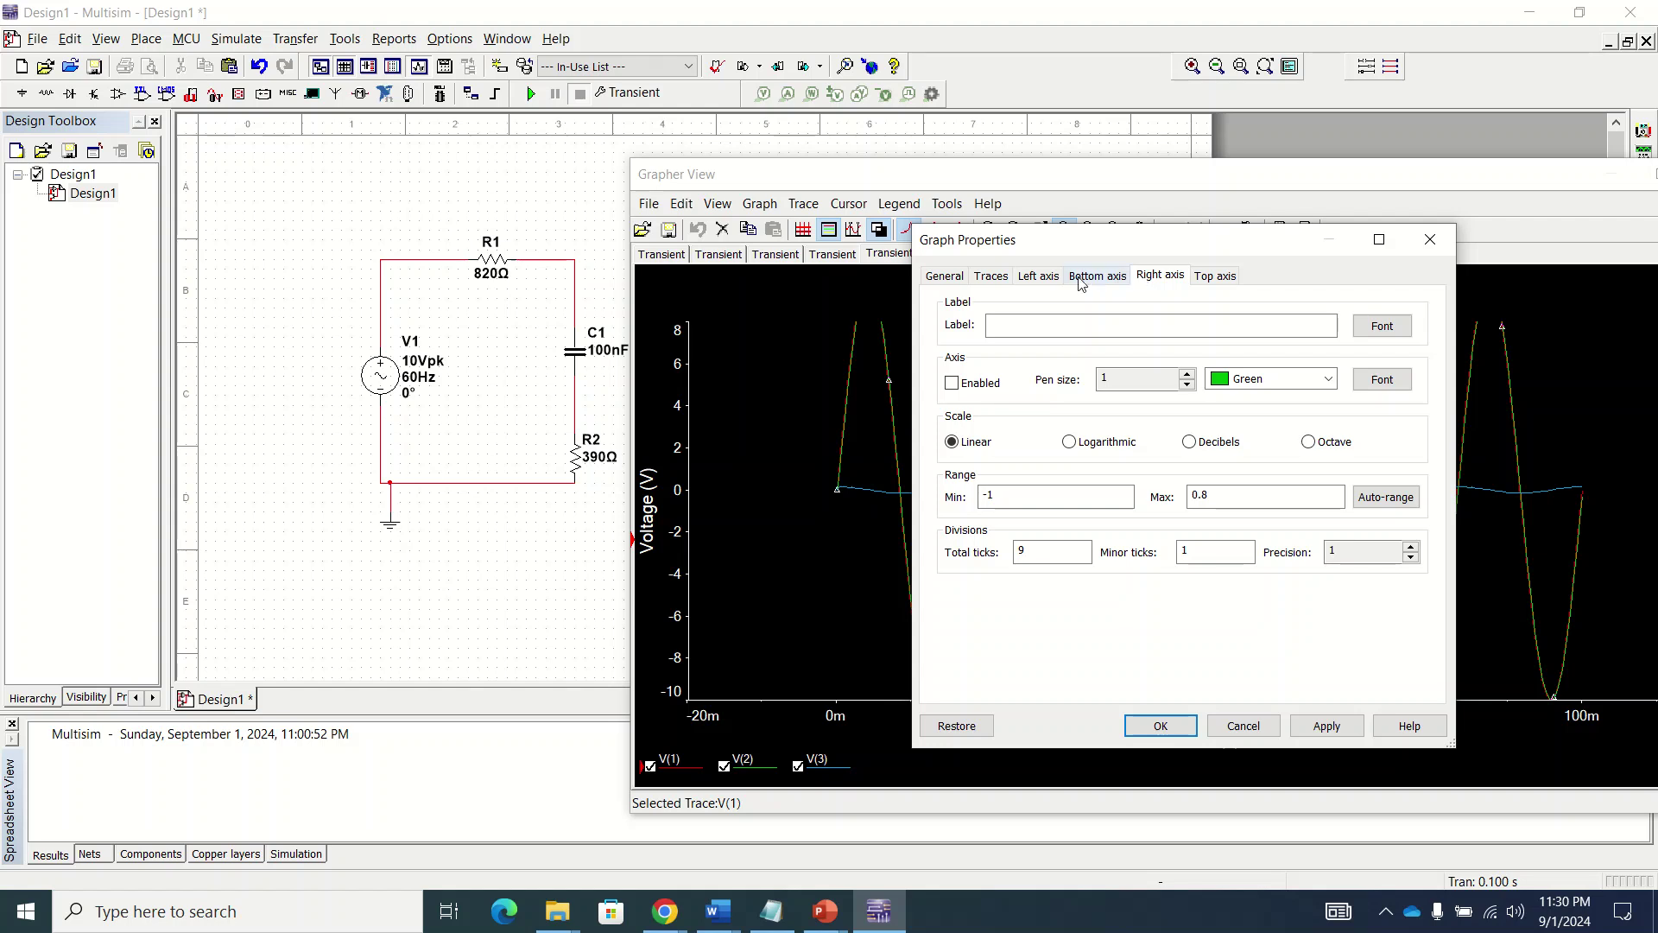
click(1041, 280)
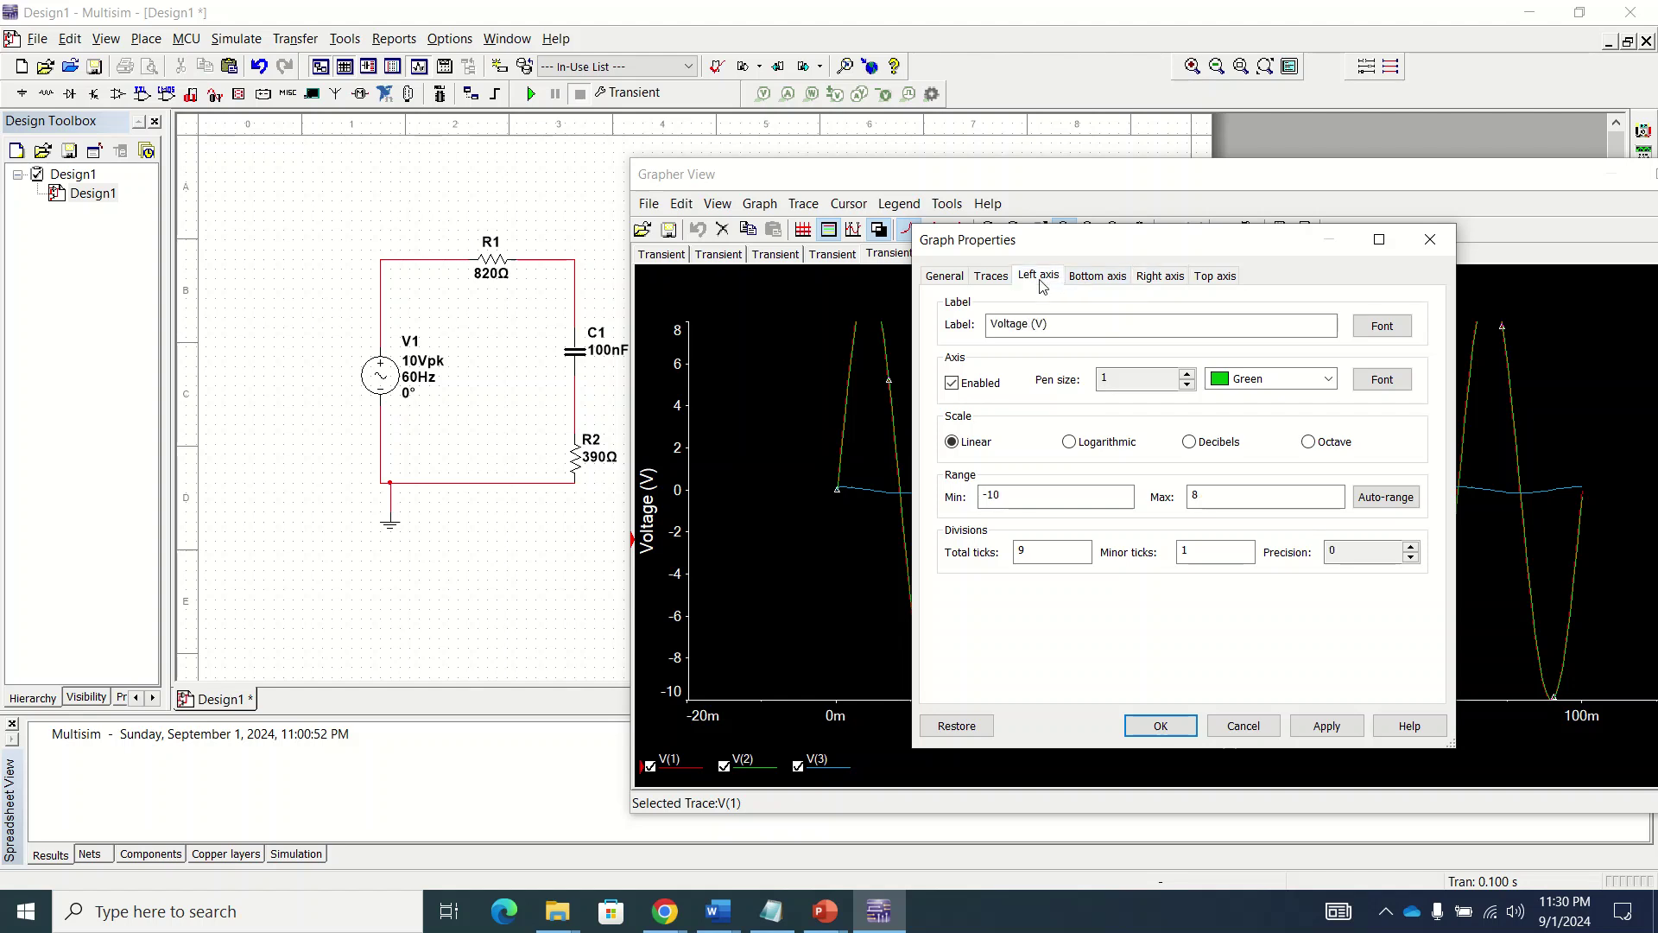
click(1160, 277)
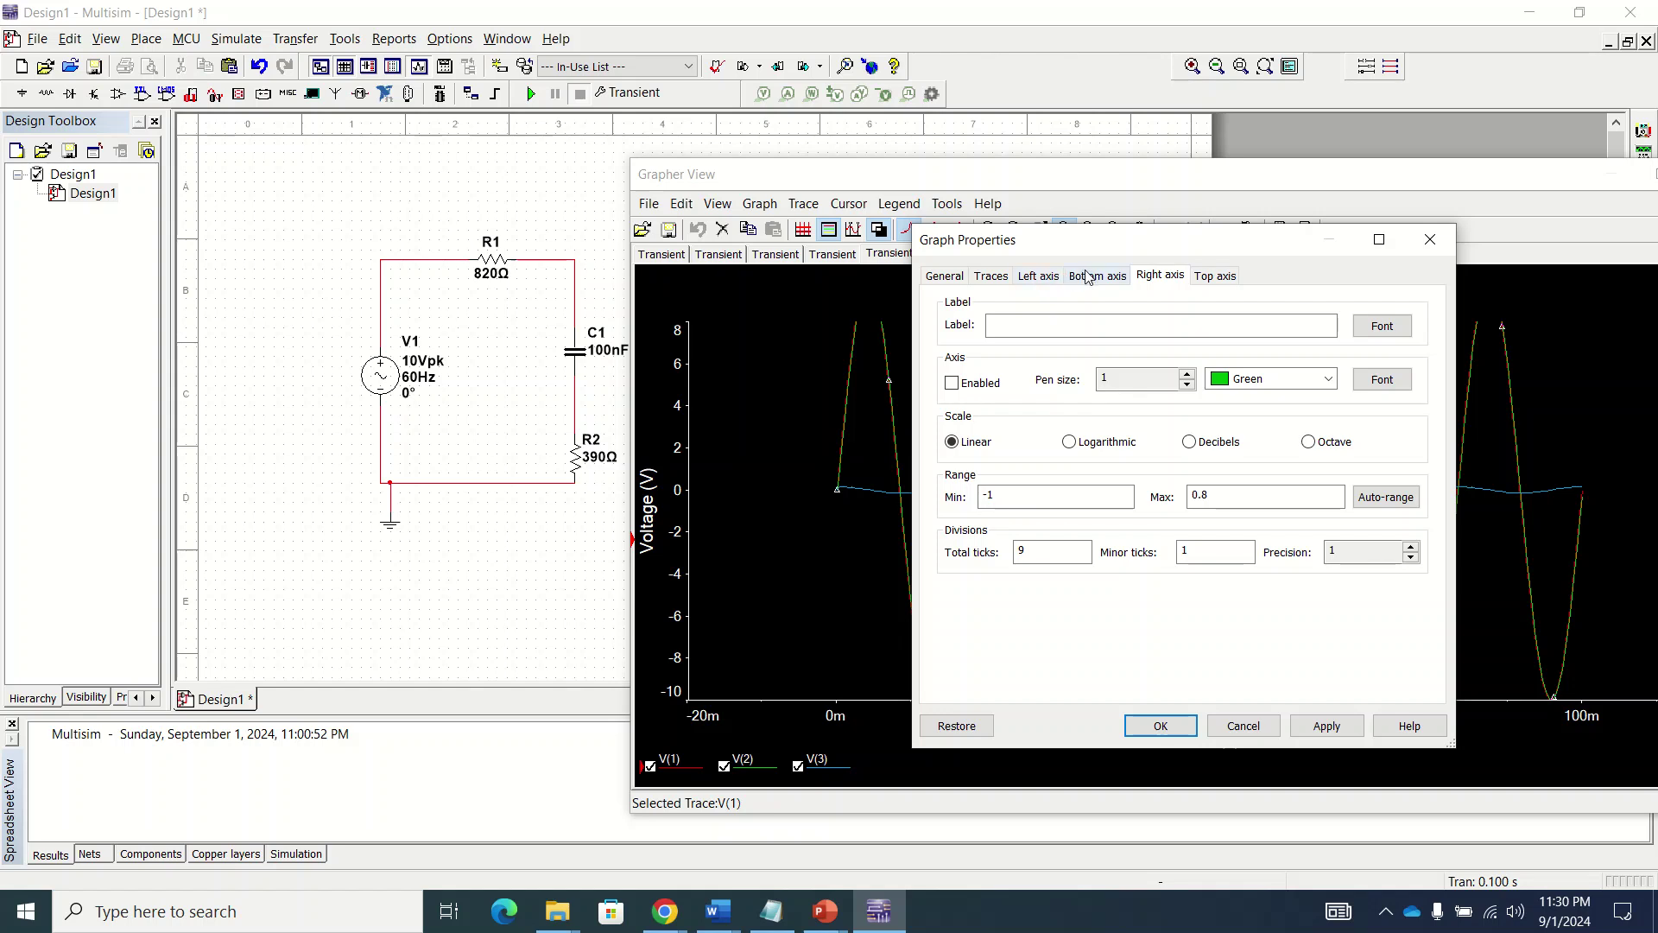
click(1032, 281)
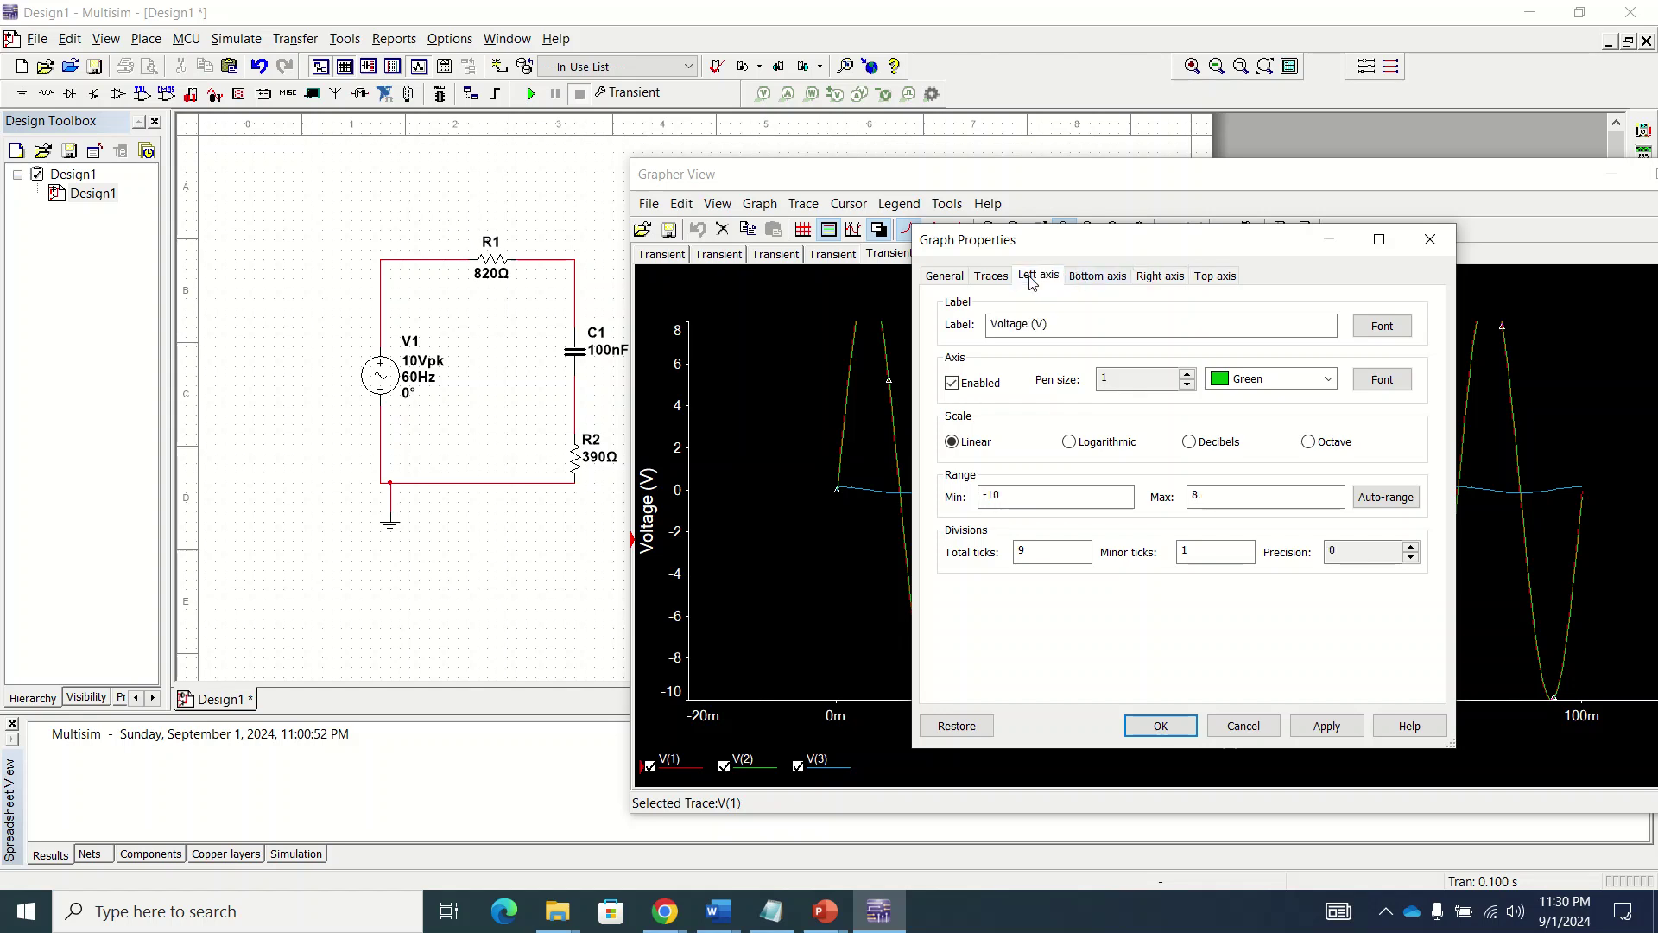
click(1050, 497)
drag(1000, 498, 988, 499)
text(3)
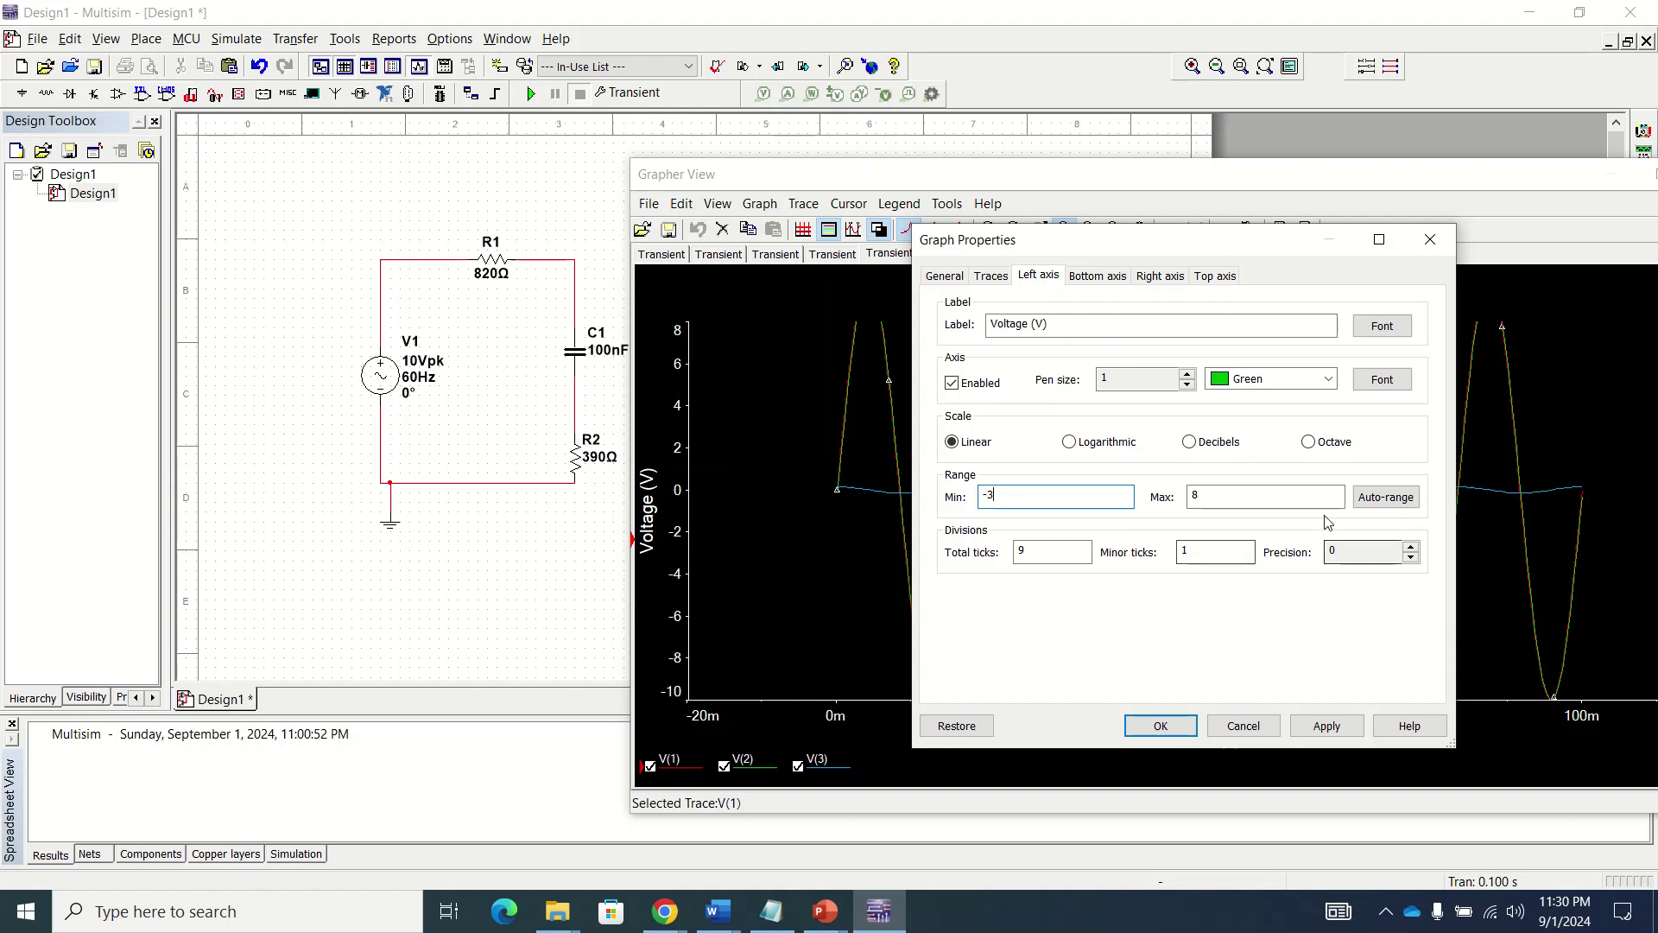
drag(1239, 495, 1168, 504)
text(3)
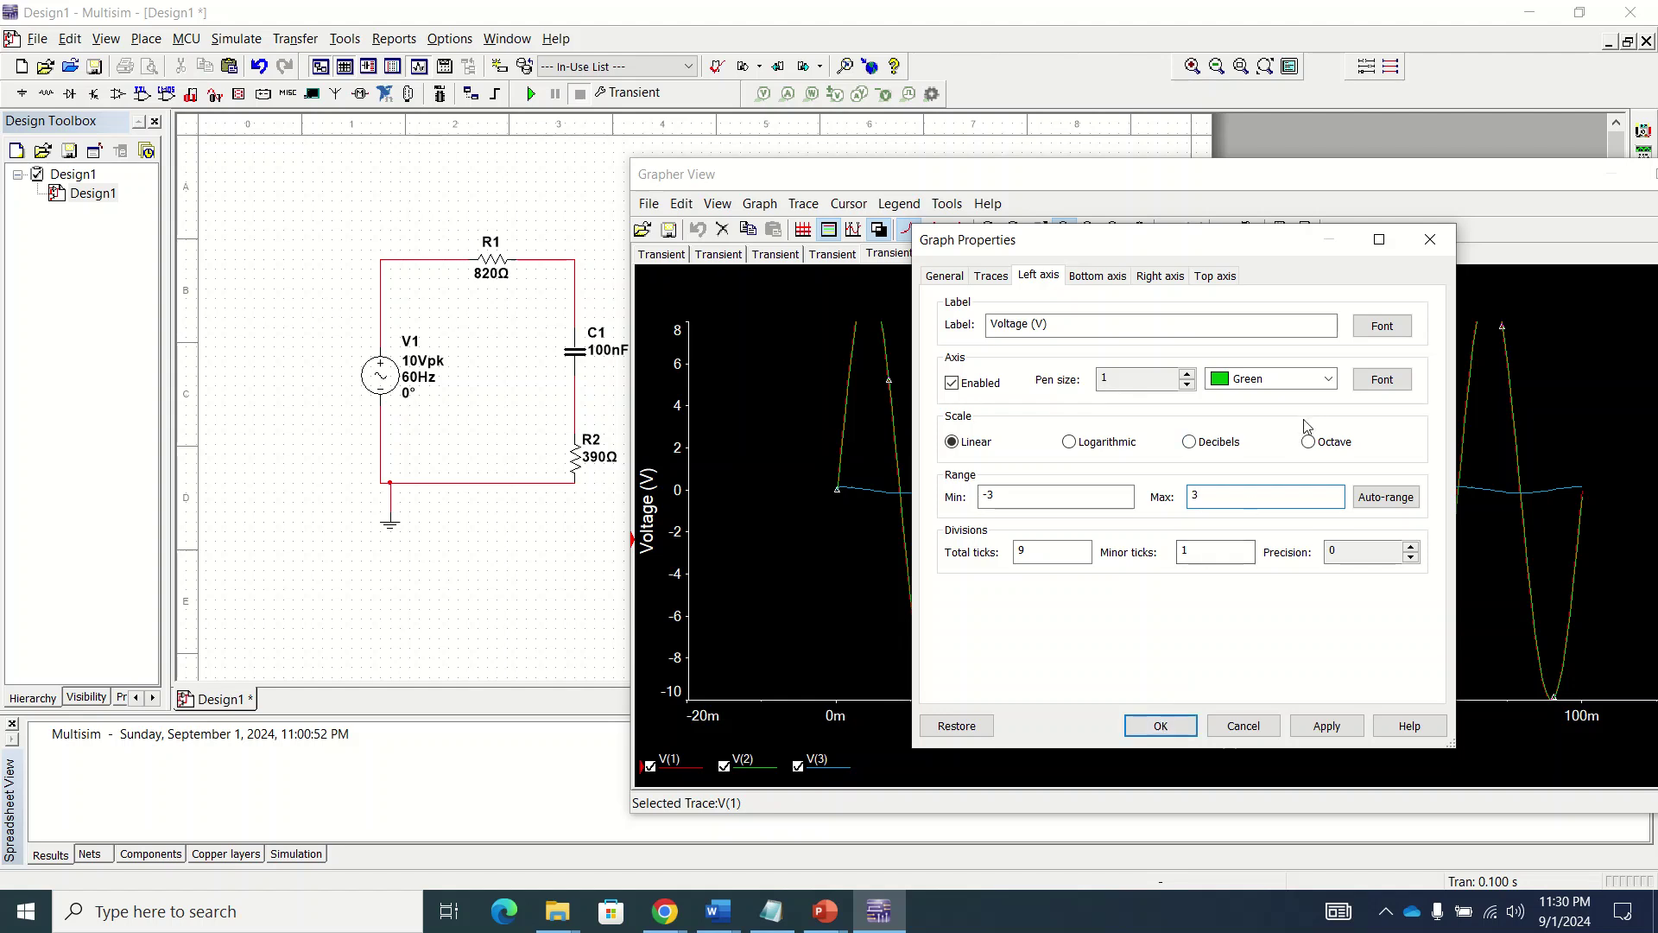
click(1331, 728)
click(1173, 726)
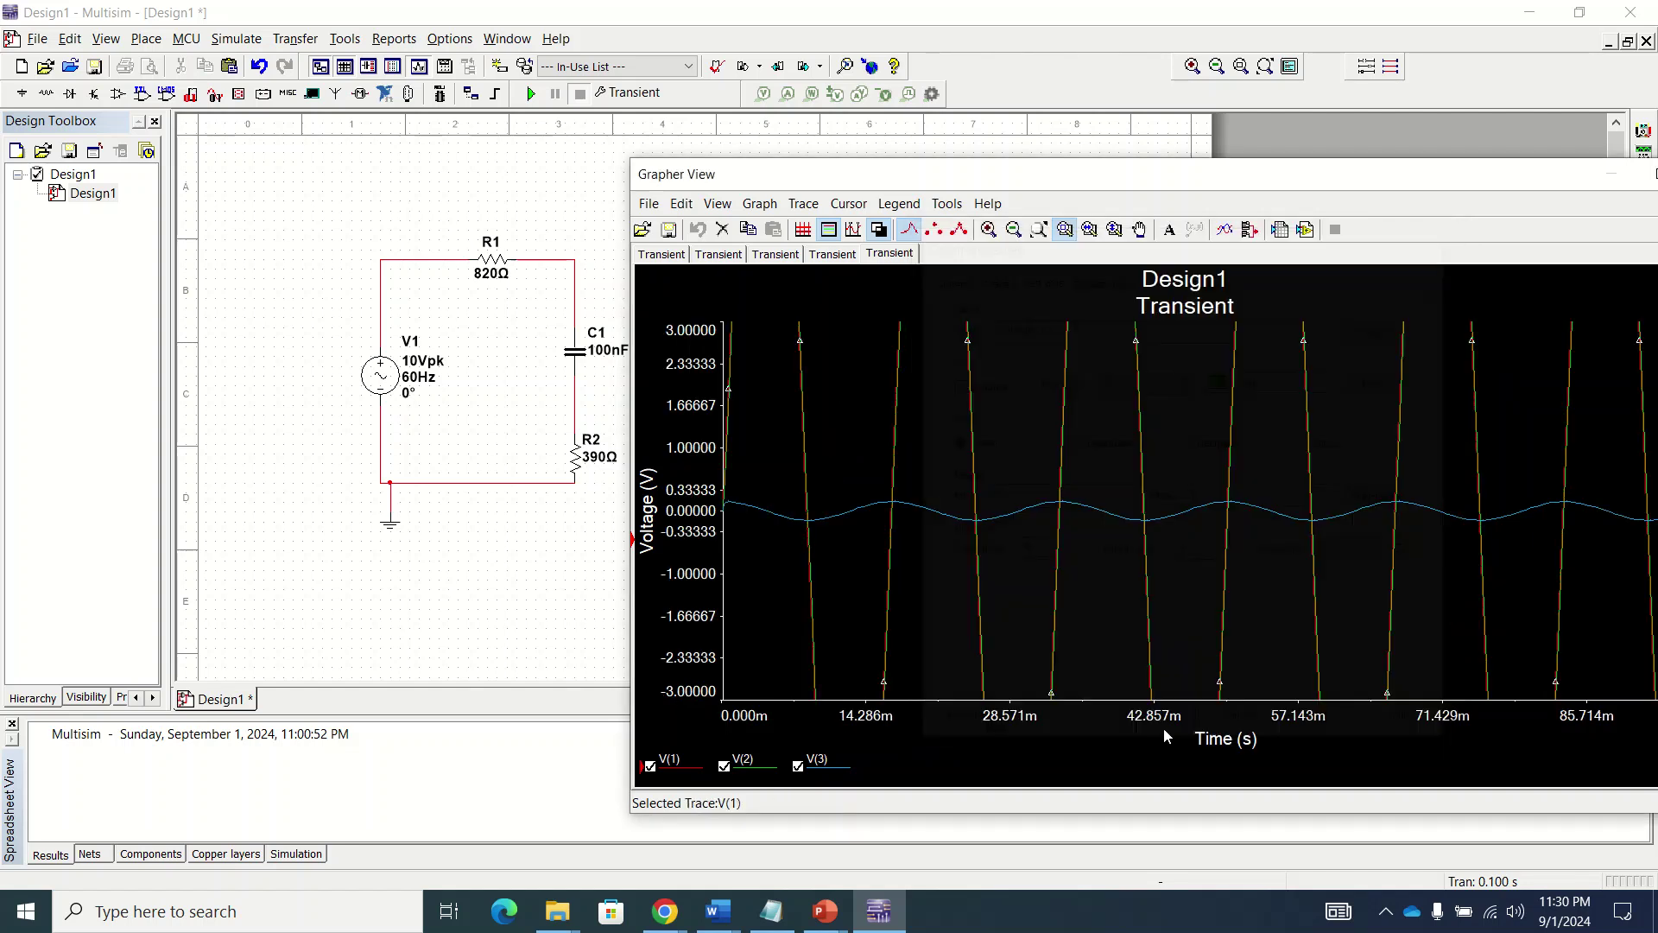
Step: Hide traces V(1) and V(2) and set the voltage axis range from -1 to 1 V for the V(3) waveform
click(650, 771)
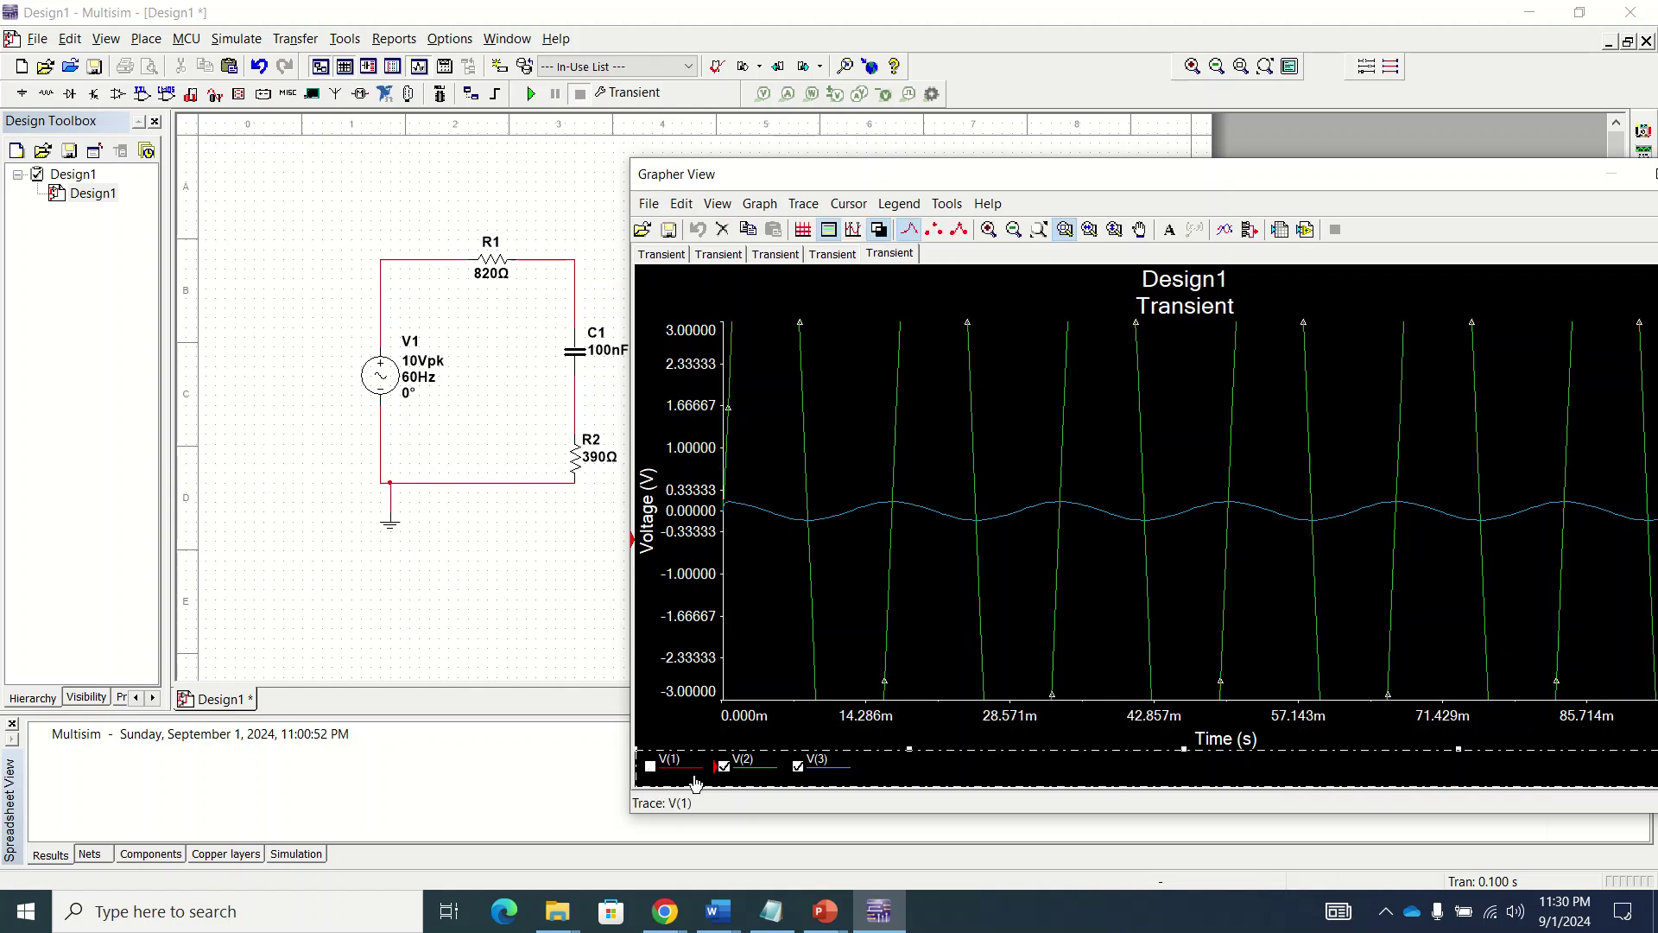
click(724, 768)
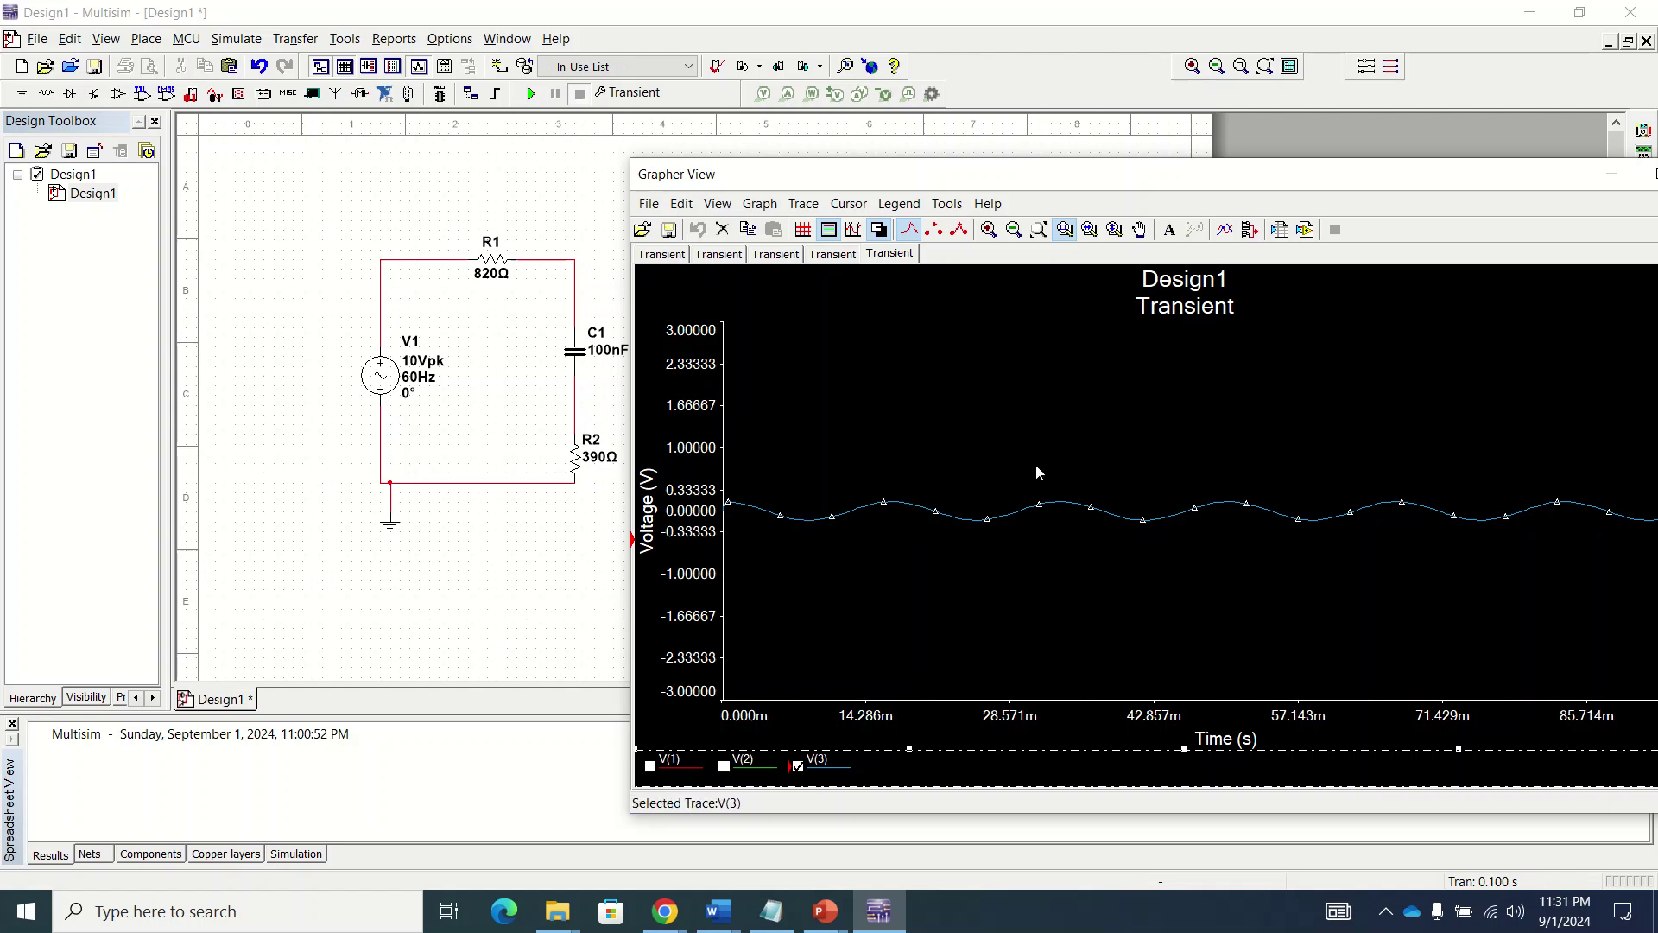
right_click(999, 427)
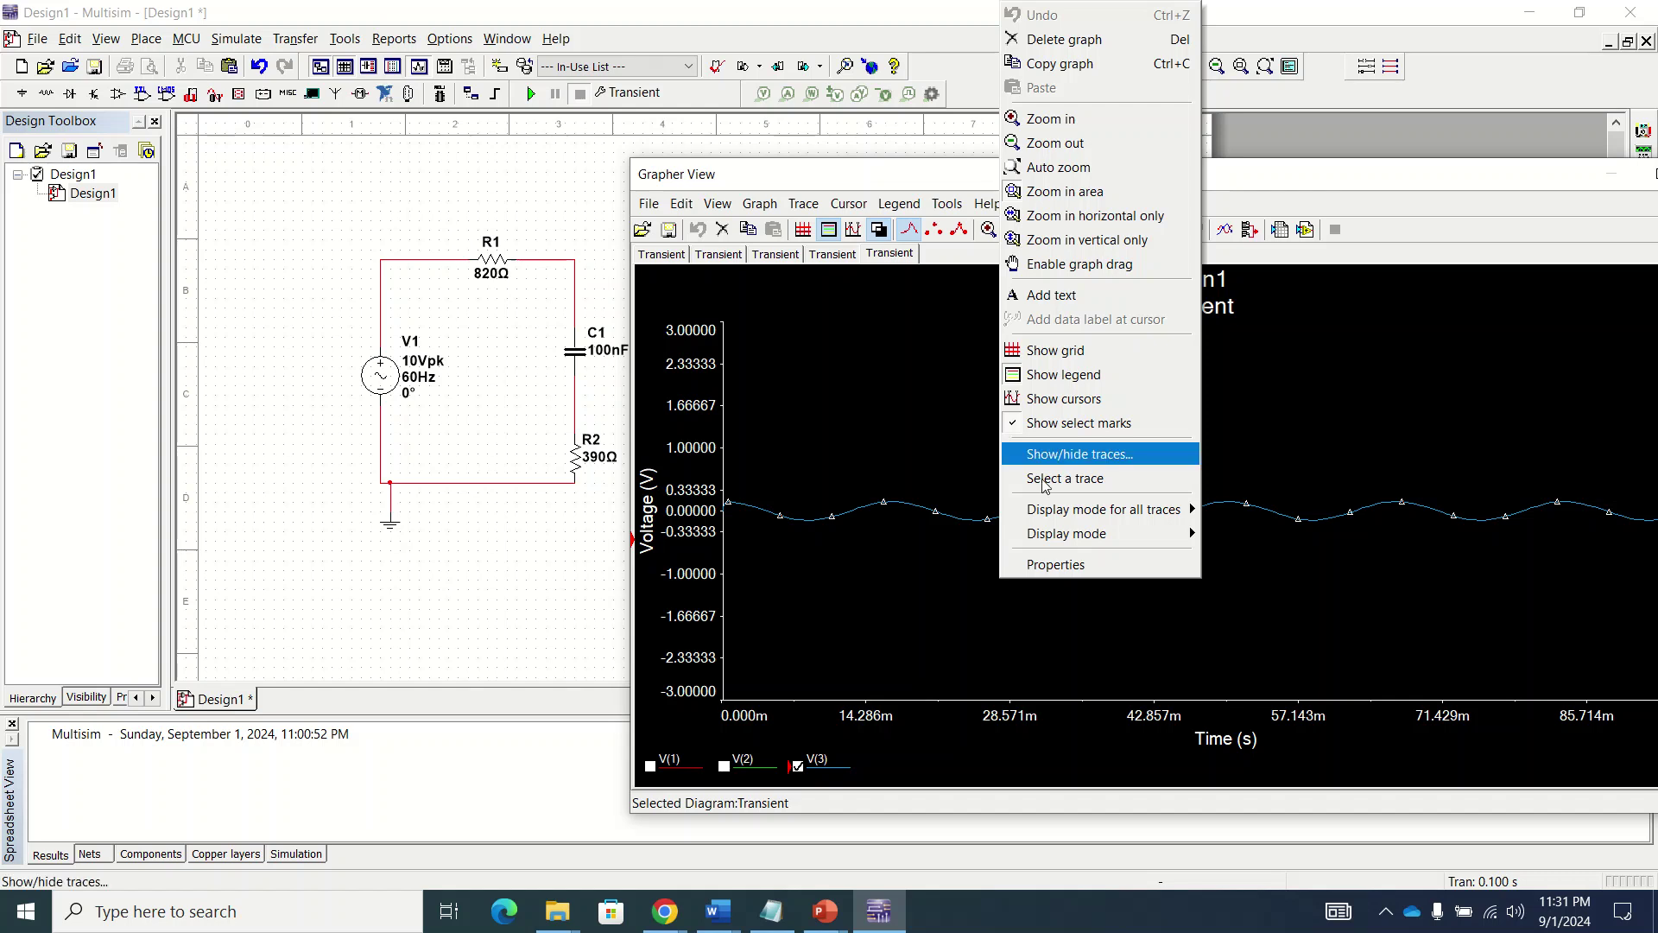
click(1066, 566)
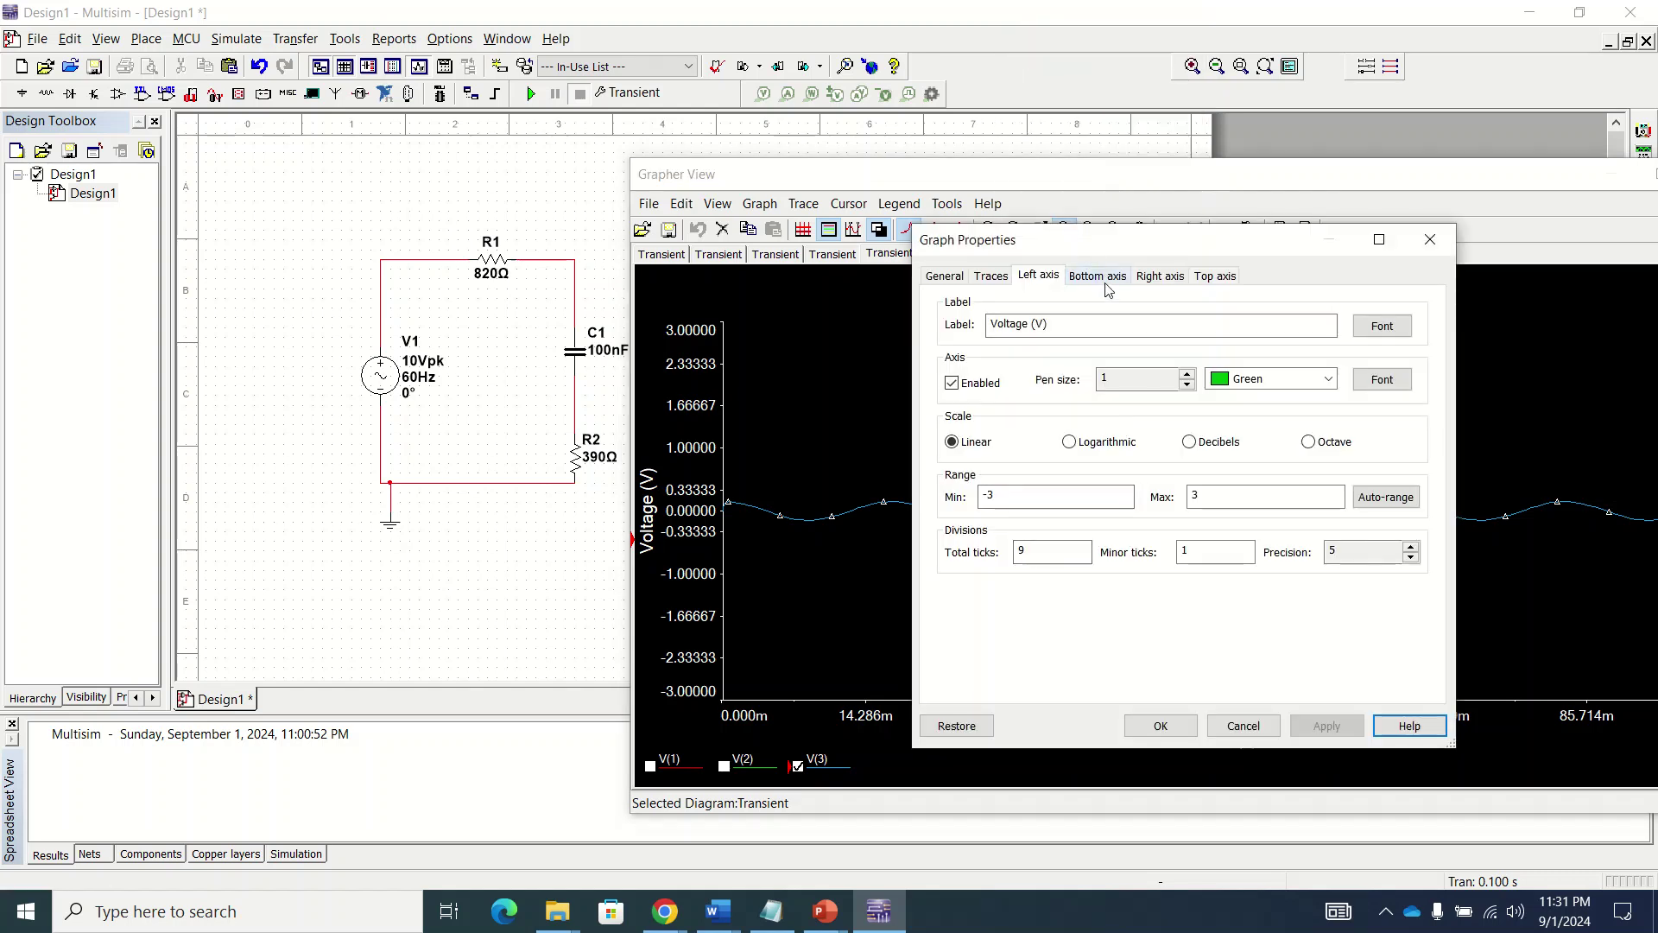
click(1027, 497)
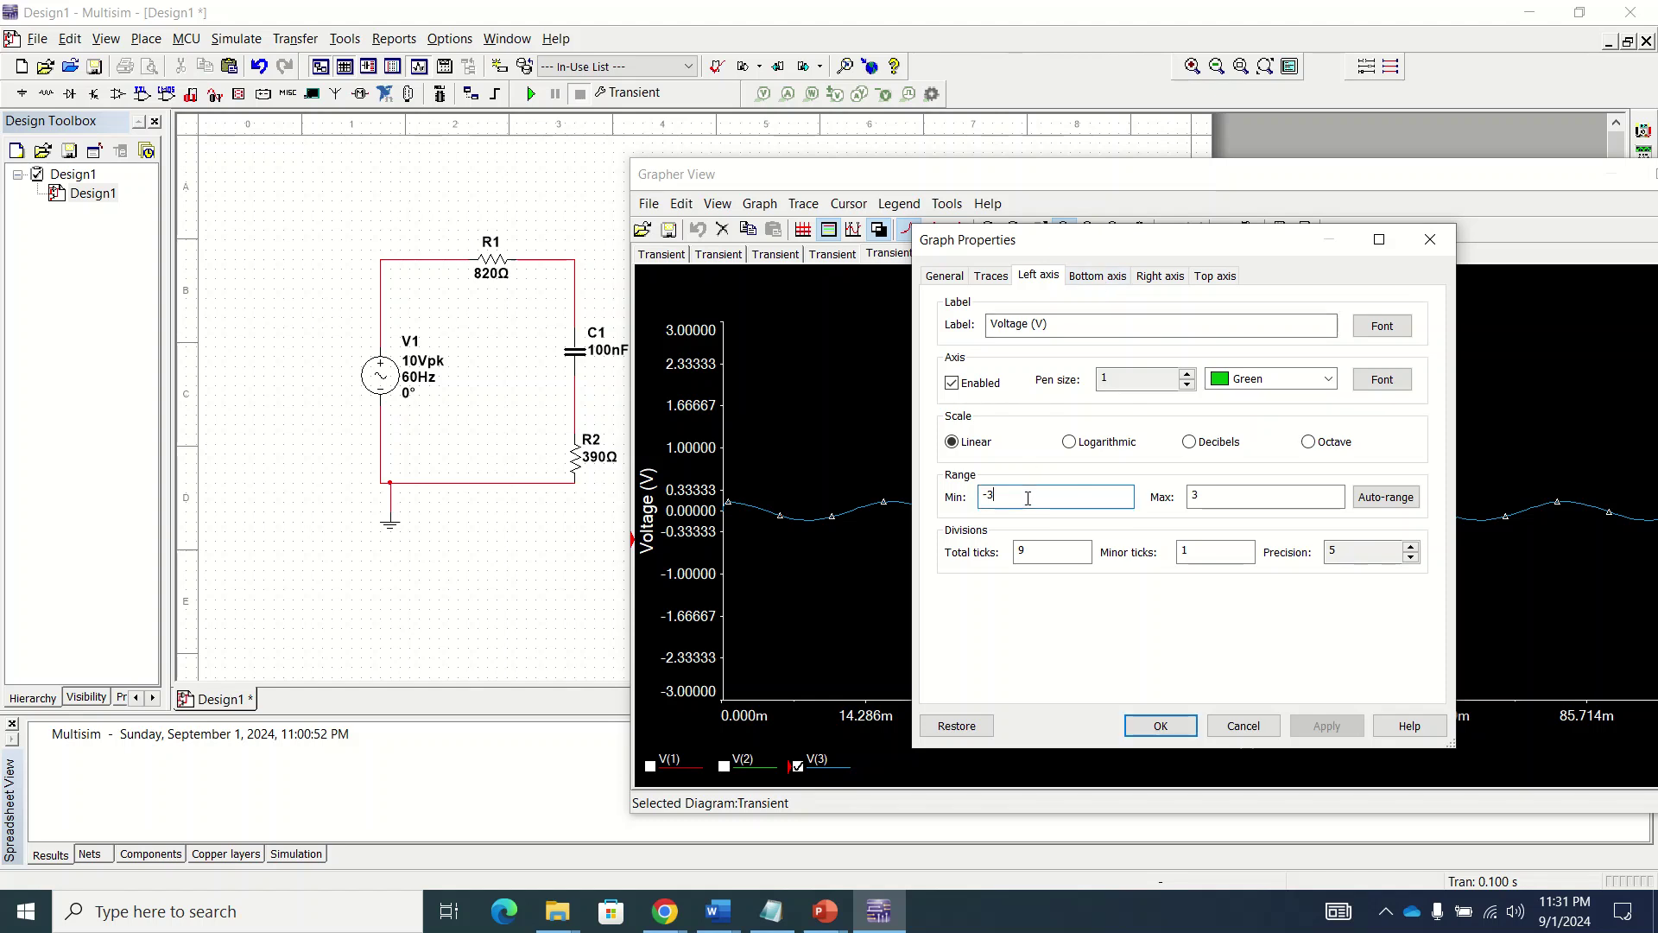
key(BackSpace)
text(1)
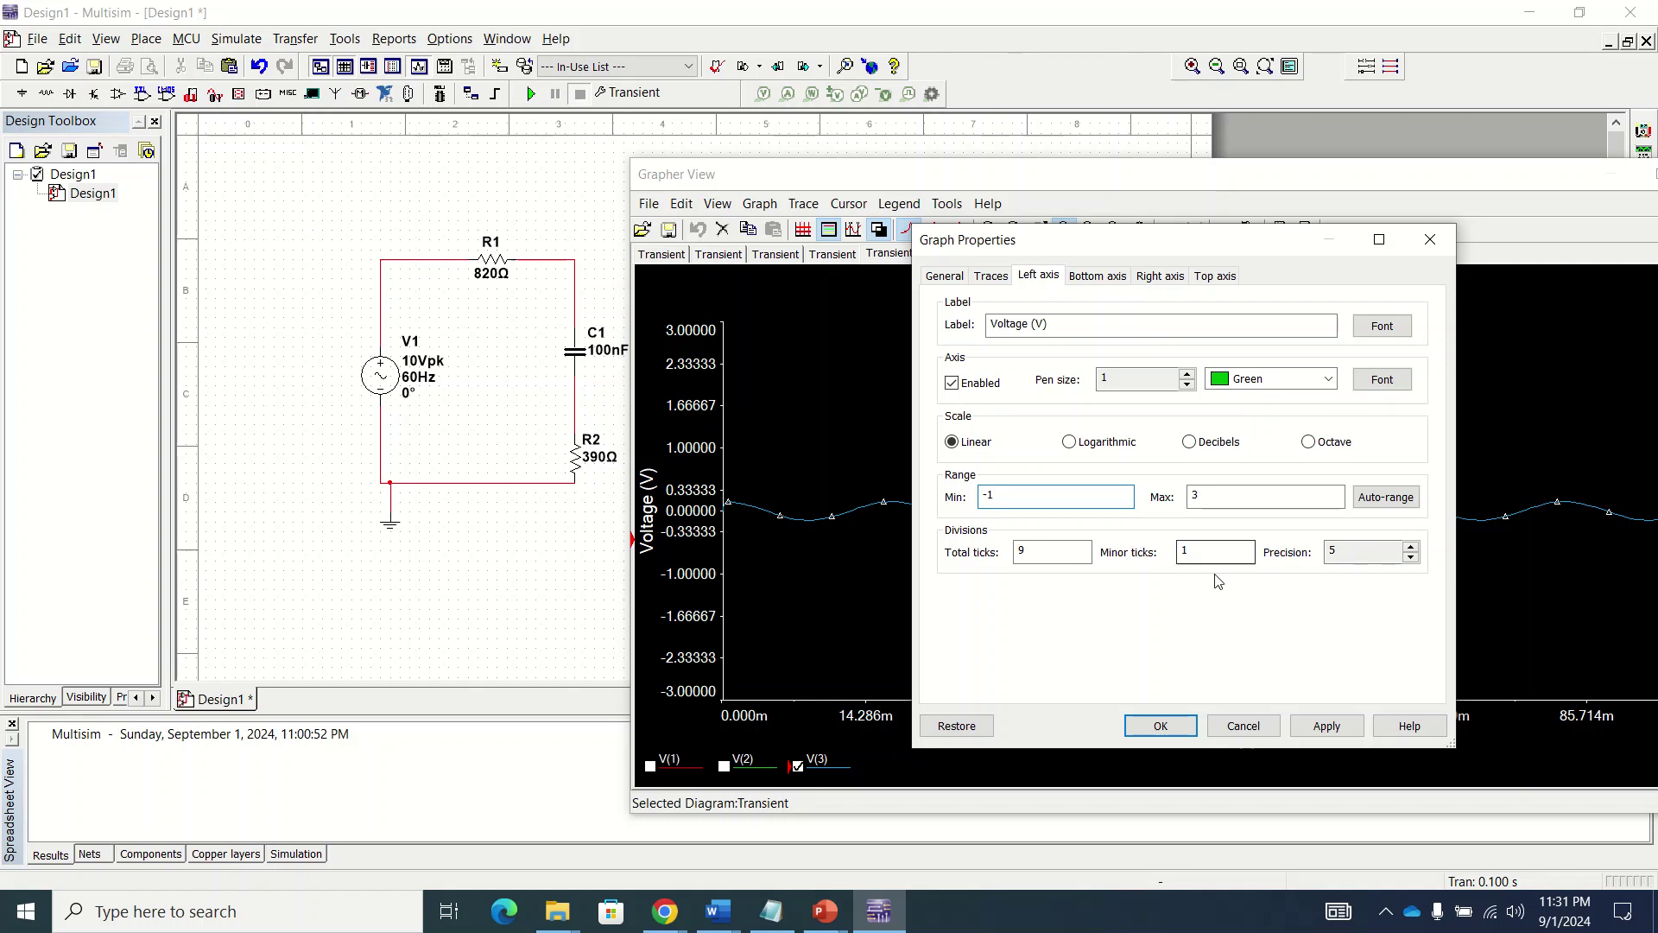
click(1220, 495)
double_click(1220, 494)
text(1)
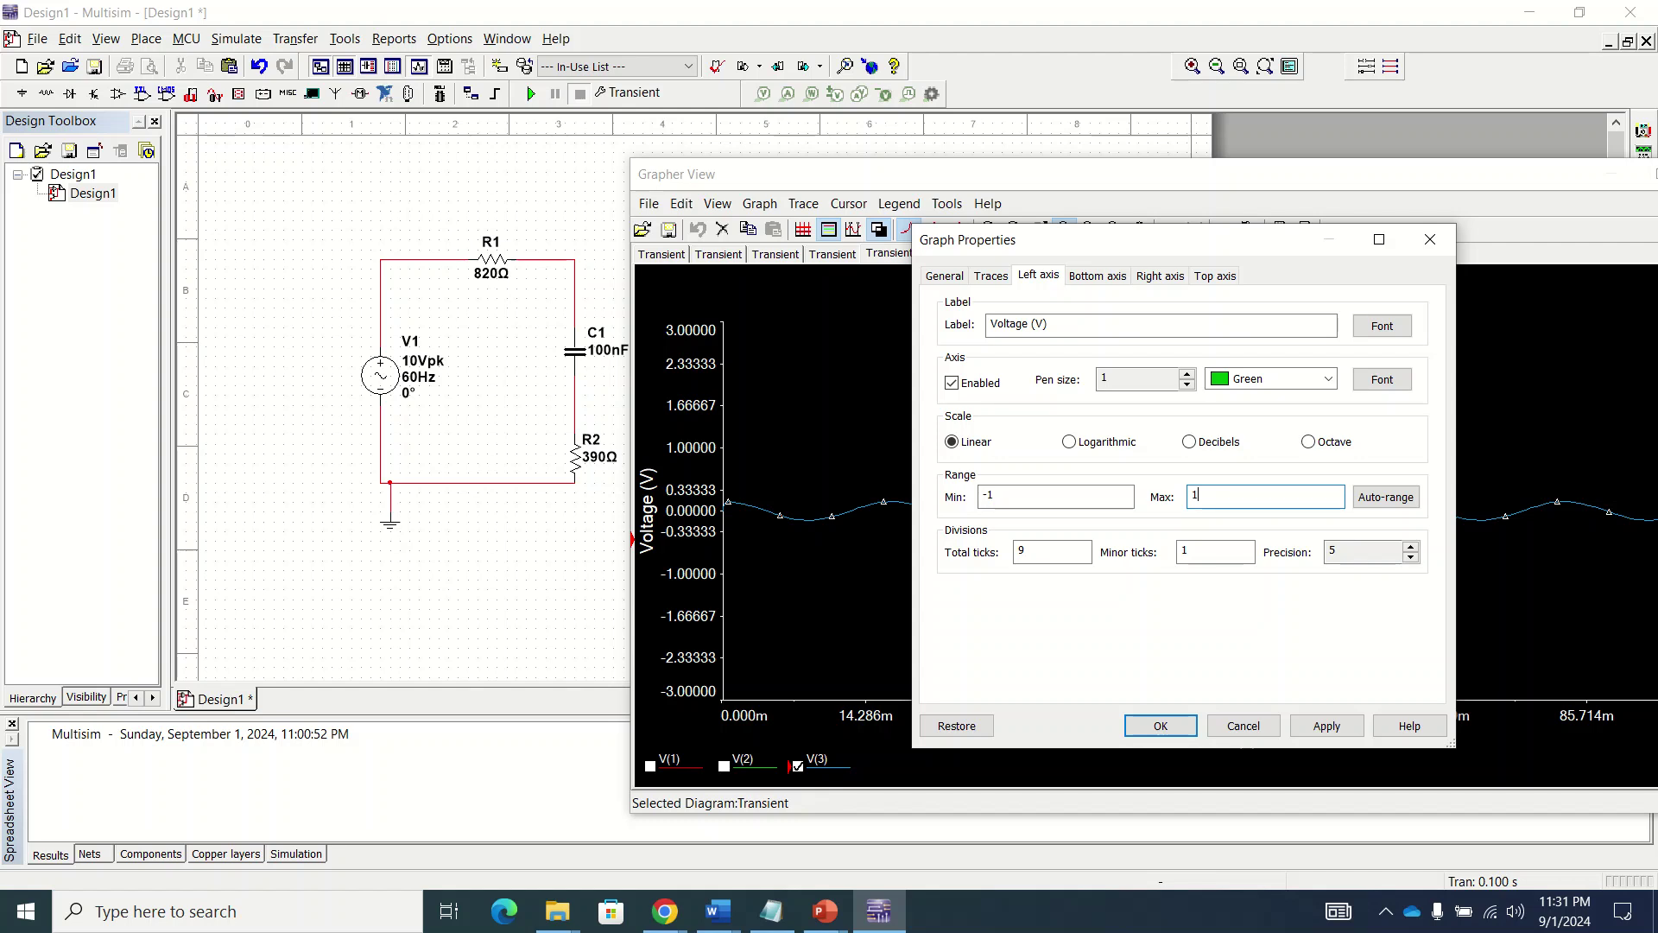
click(1342, 732)
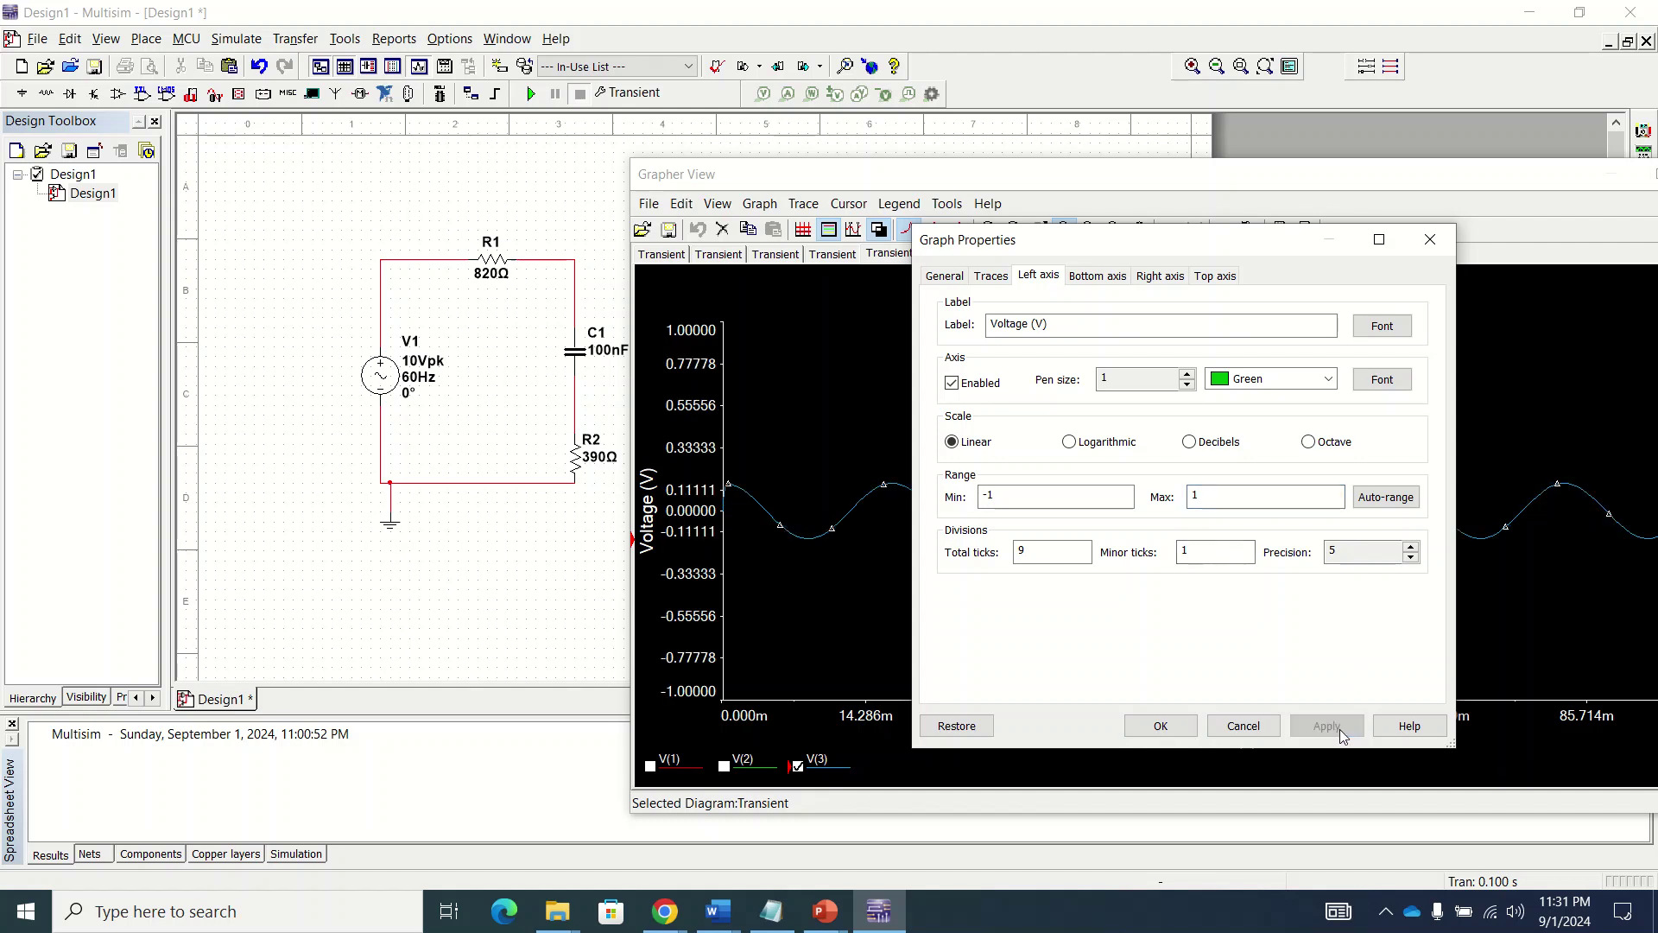
click(1160, 726)
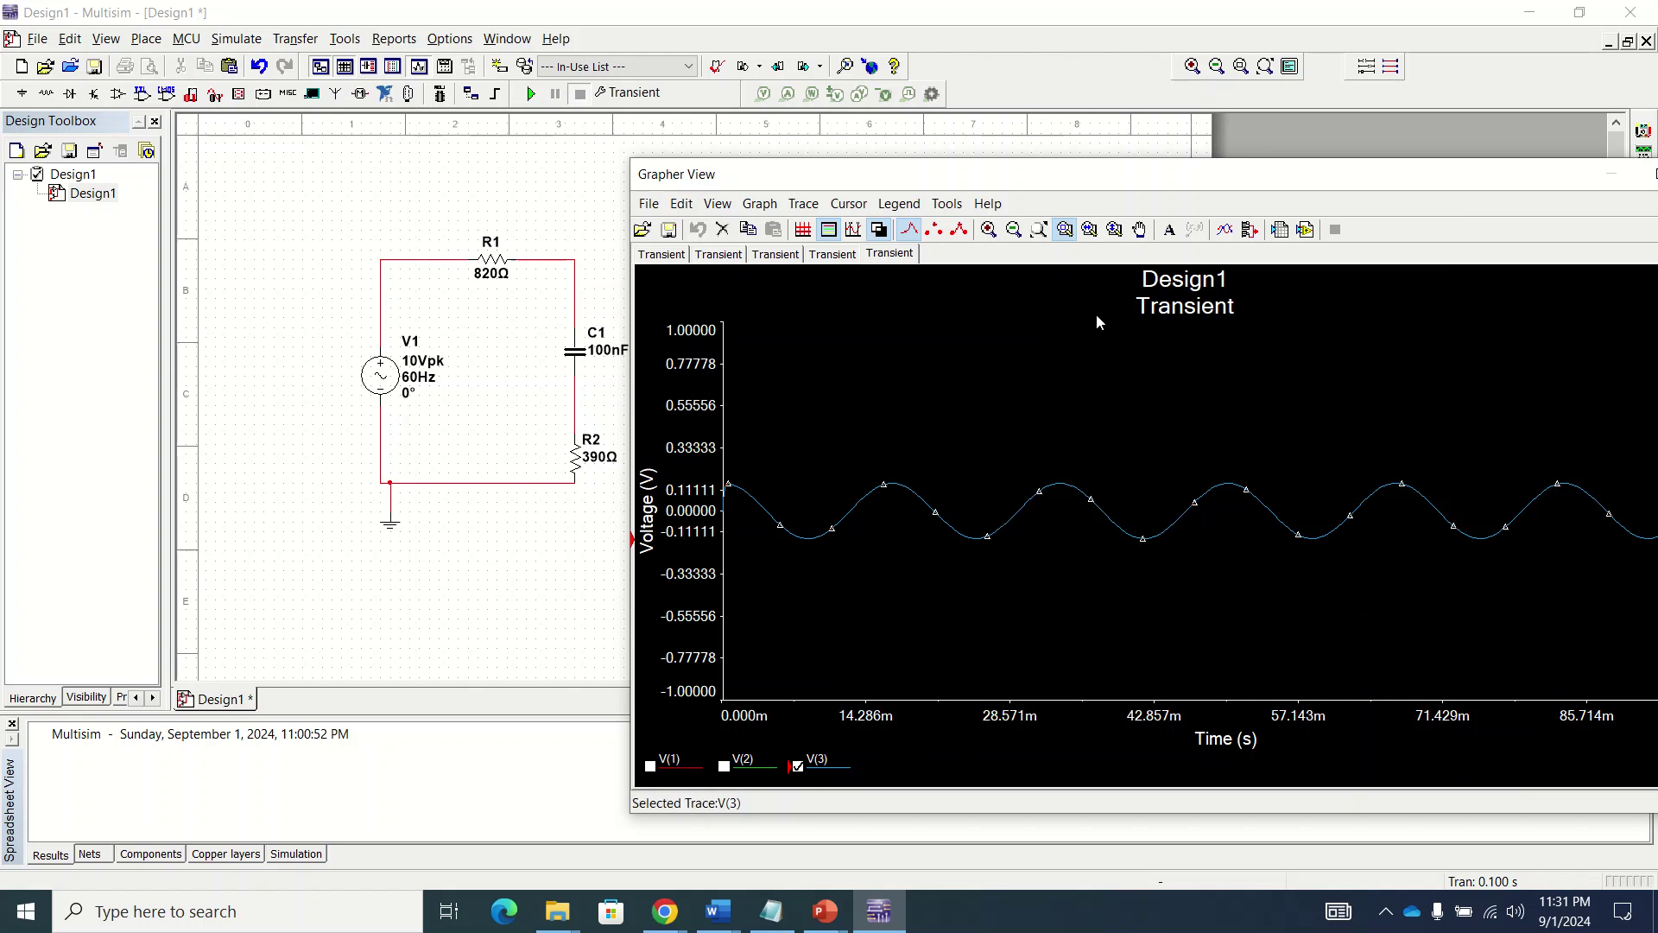
drag(1136, 183, 798, 196)
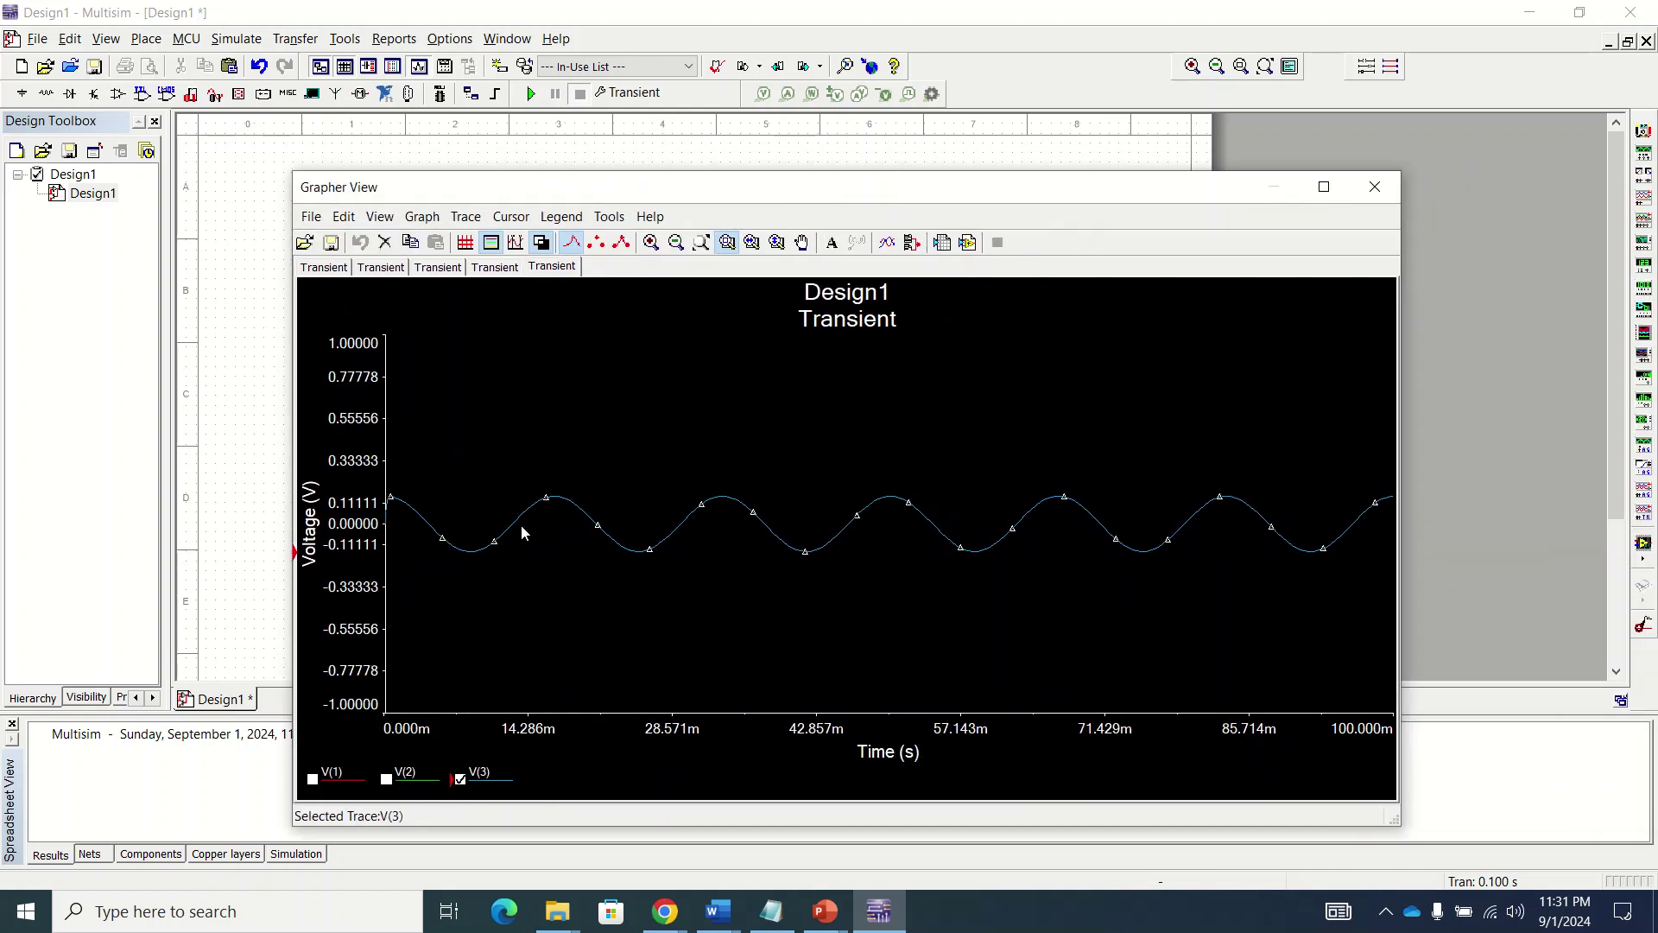